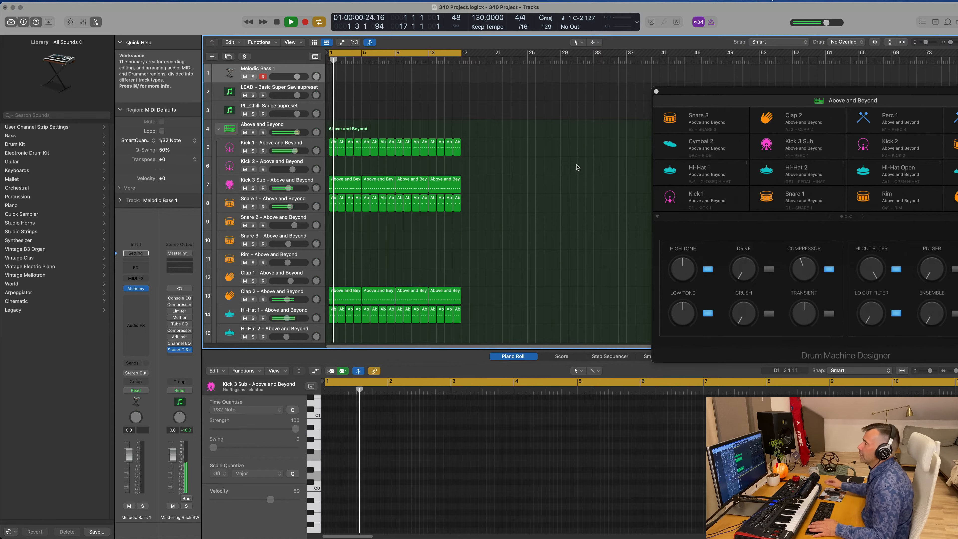
Solo Kick 1, Kick 3 Sub, Snare 1, Clap 2 and Hi-Hat 1 one after another during playback, and clear all solos.
left_click(253, 151)
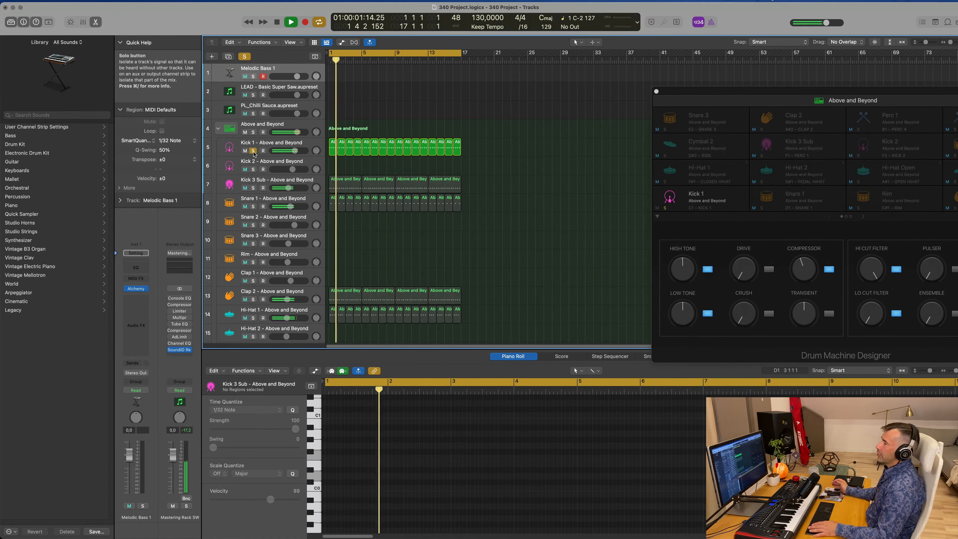
left_click(306, 149)
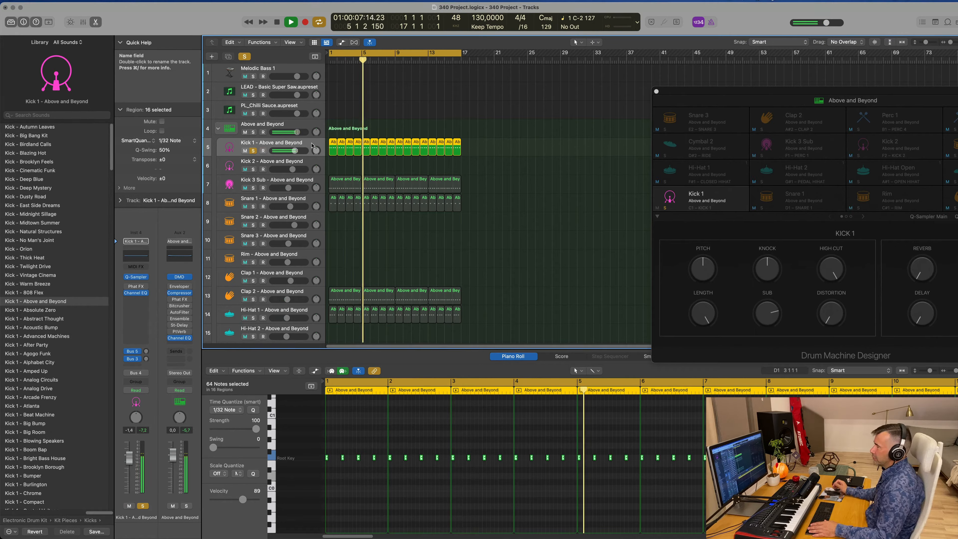
left_click(253, 188)
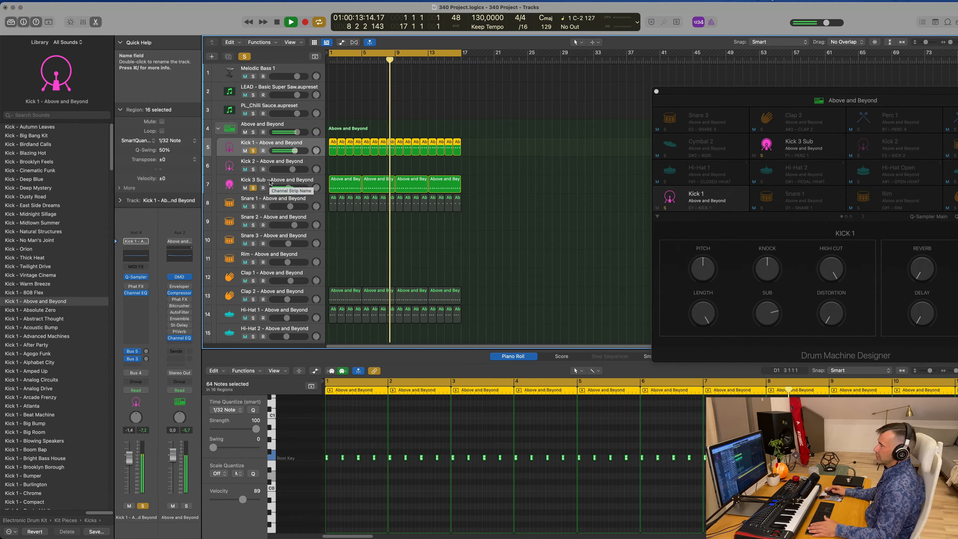
left_click(252, 206)
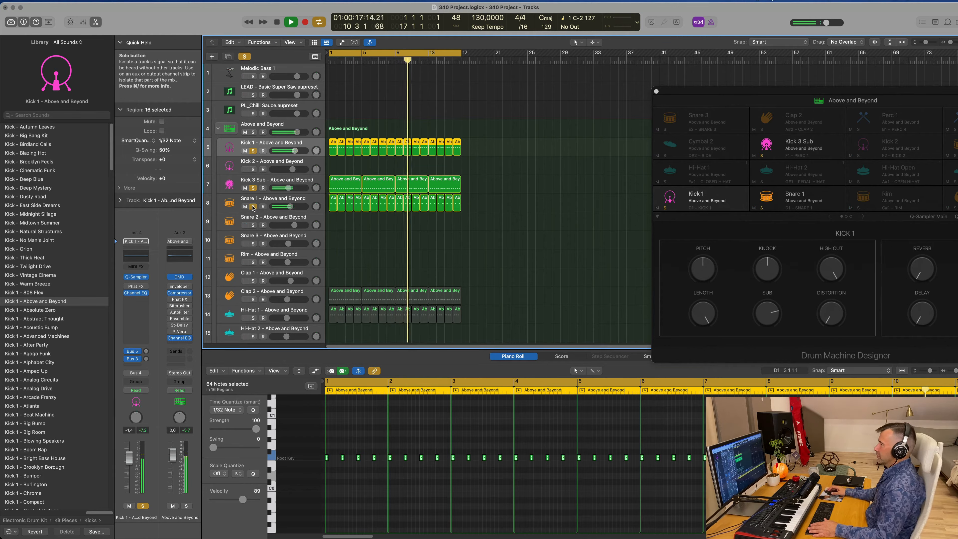
left_click(253, 299)
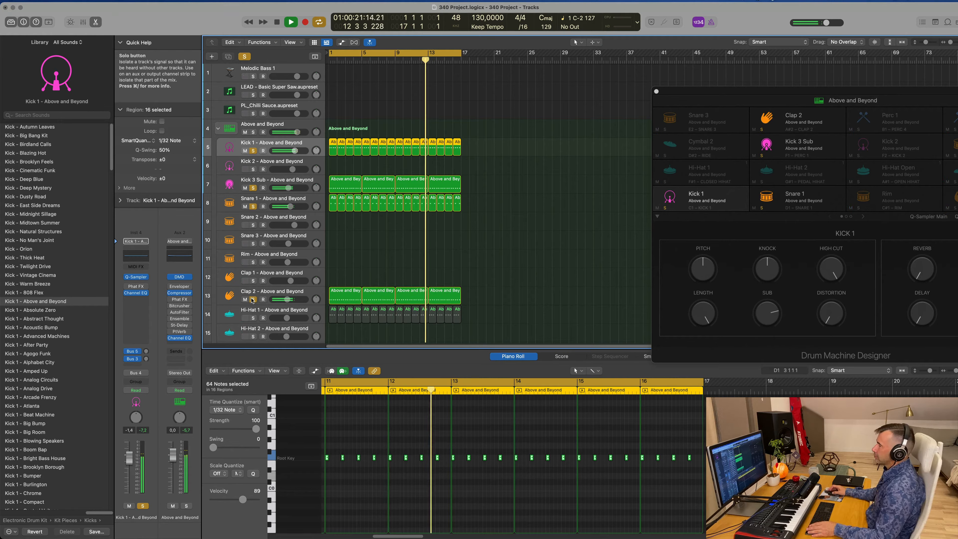
left_click(253, 317)
scroll(377, 264, "down", 4)
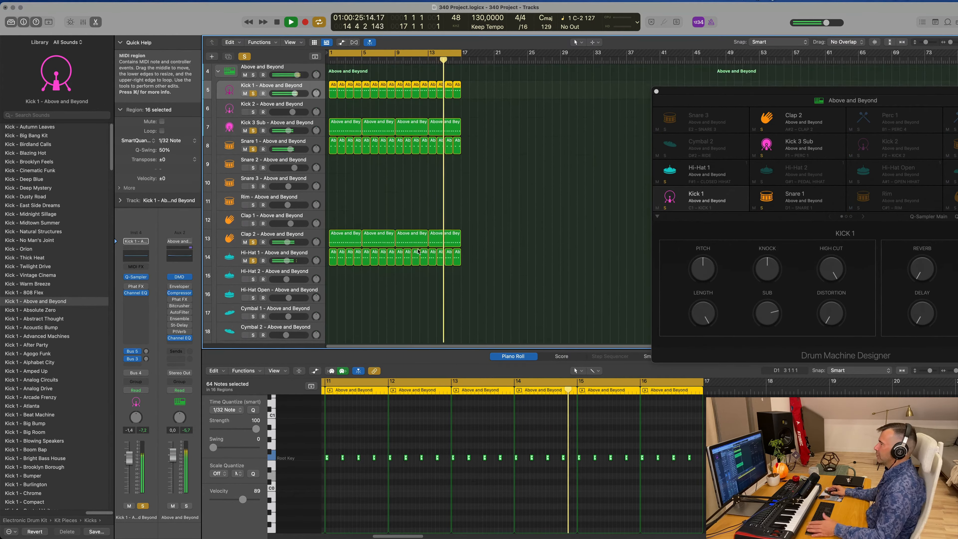
scroll(418, 252, "down", 4)
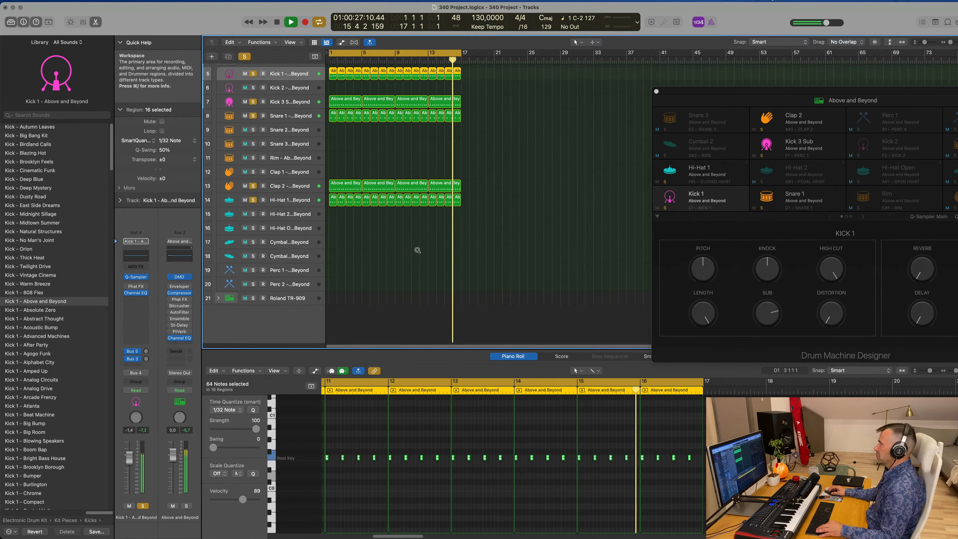
scroll(417, 251, "up", 4)
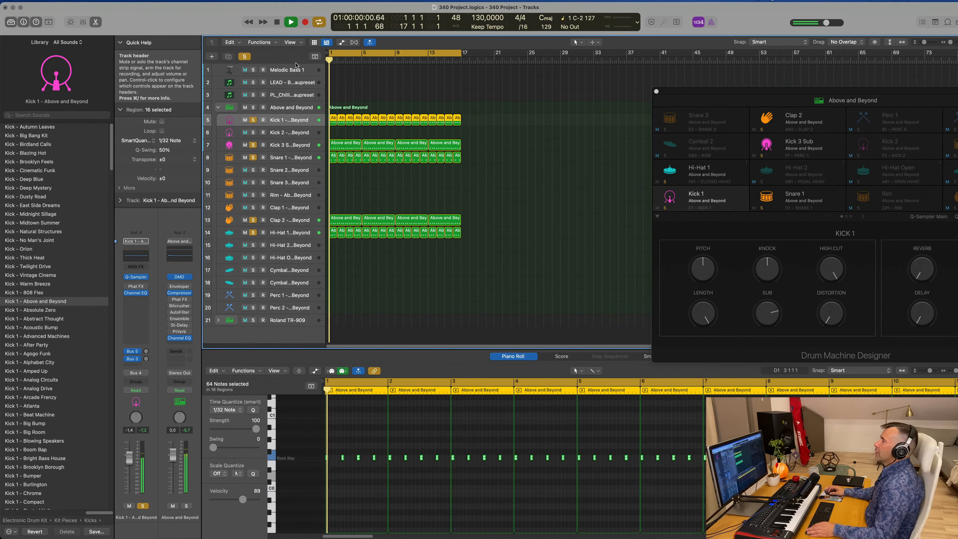
left_click(244, 57)
Enlarge the Melodic Bass 1 track individually and open its Alchemy instrument.
left_click(291, 72)
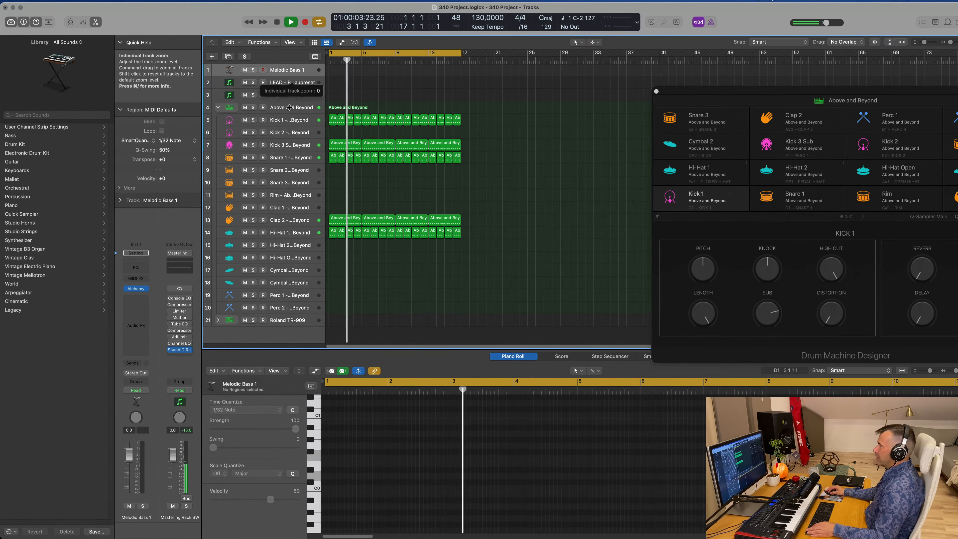
left_click_drag(291, 75, 297, 107)
mouse_move(136, 290)
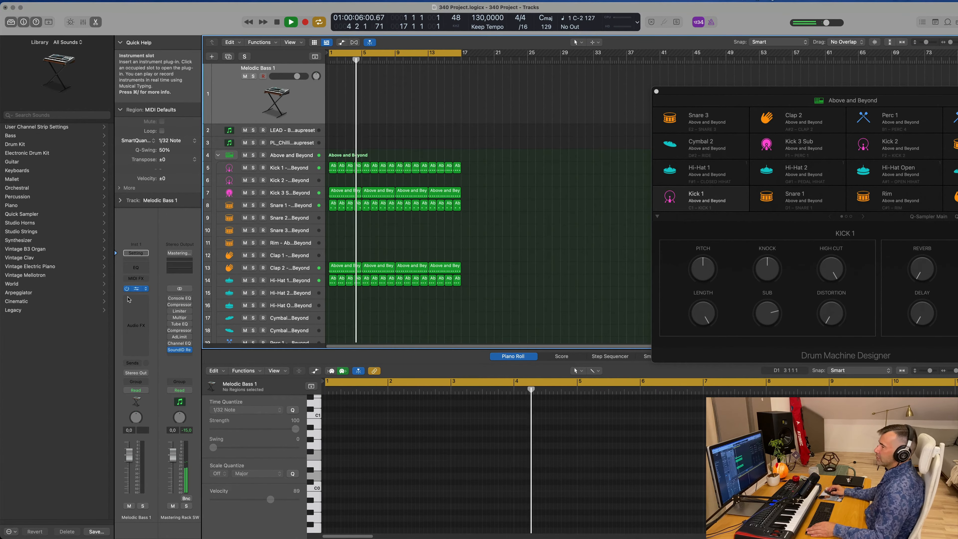
left_click(136, 289)
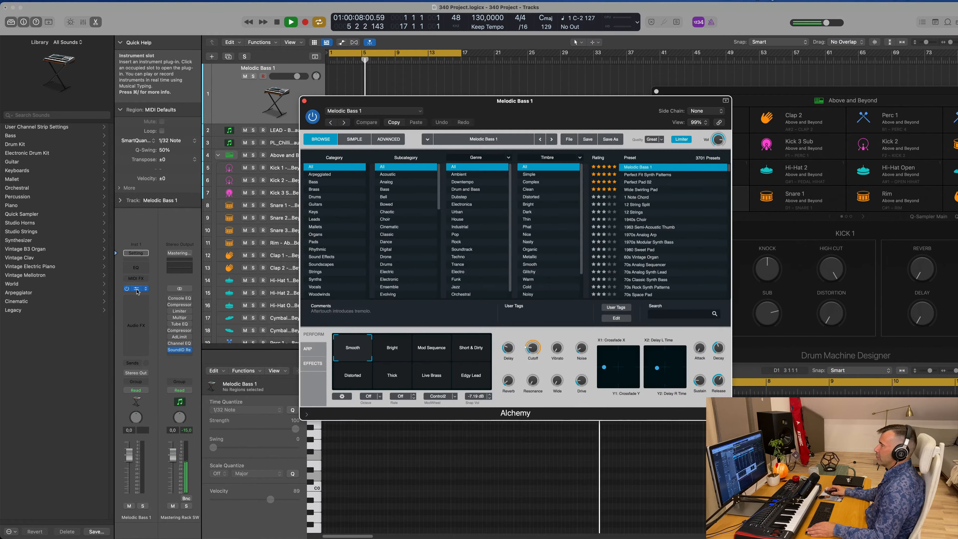
Set Alchemy's arpeggiator mode to Up and lower the Melodic Bass 1 track's volume to -6.7 dB.
left_click(308, 348)
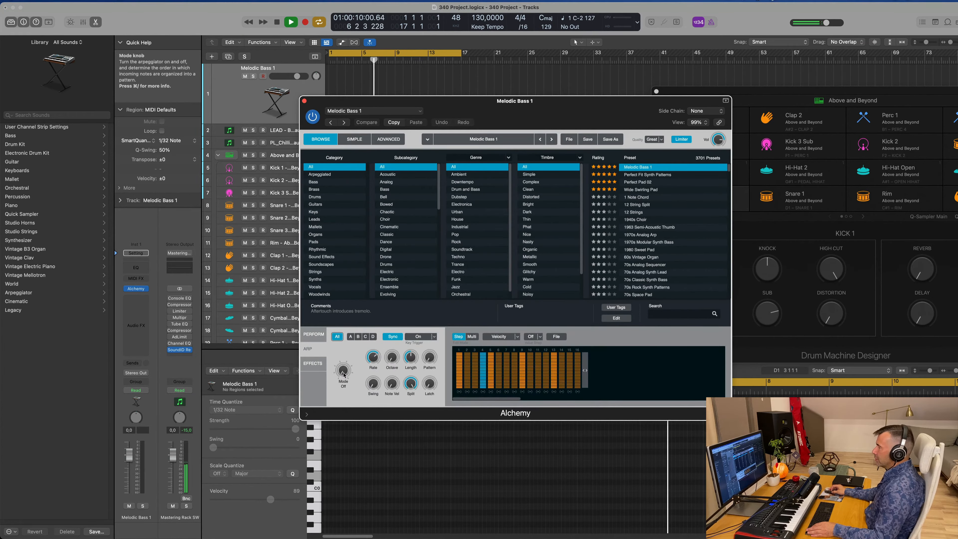
left_click_drag(345, 365, 344, 358)
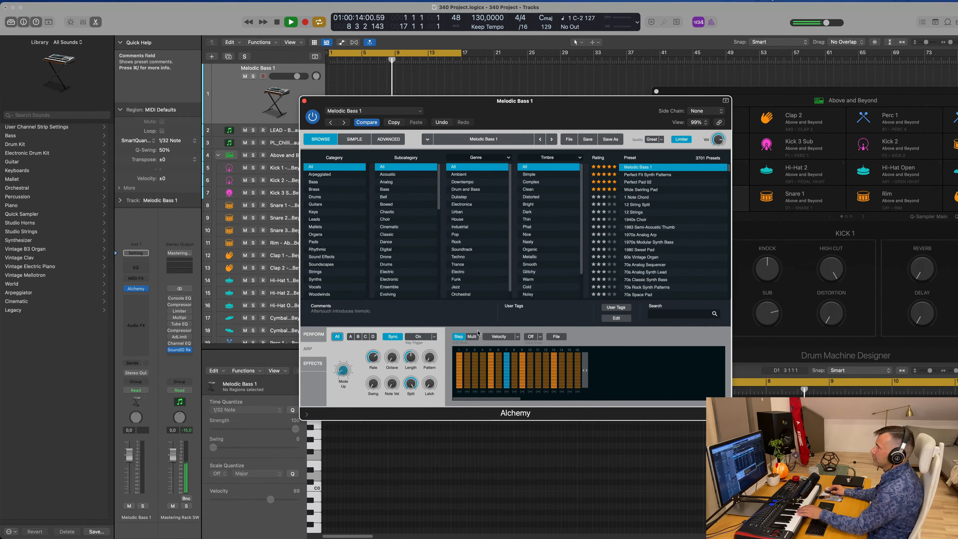
left_click_drag(588, 111, 554, 227)
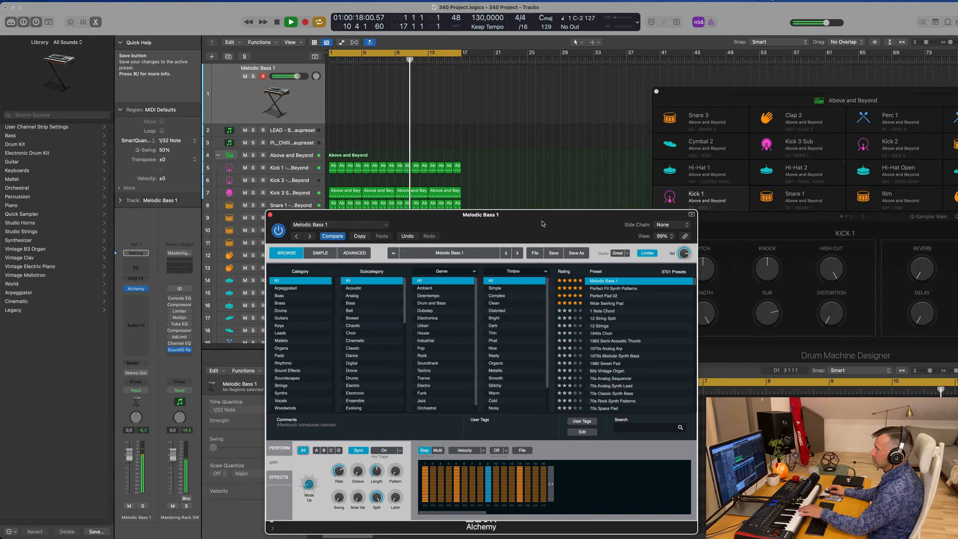
left_click_drag(542, 223, 521, 226)
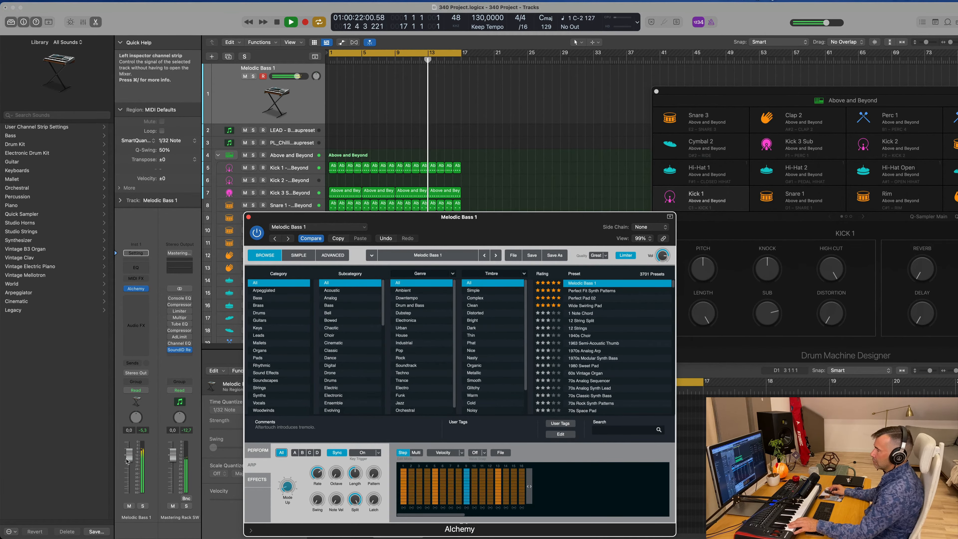
left_click_drag(129, 470, 130, 467)
Insert a Compressor on Melodic Bass 1, side-chained to Kick 1 - Above and Beyond, with automatic release turned off.
left_click(141, 302)
mouse_move(166, 344)
left_click(201, 344)
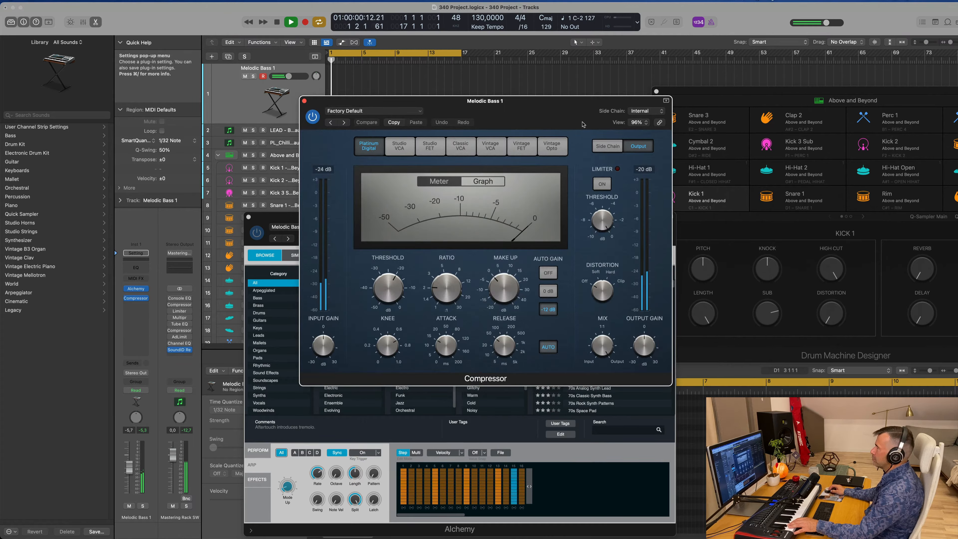
left_click(646, 110)
mouse_move(643, 124)
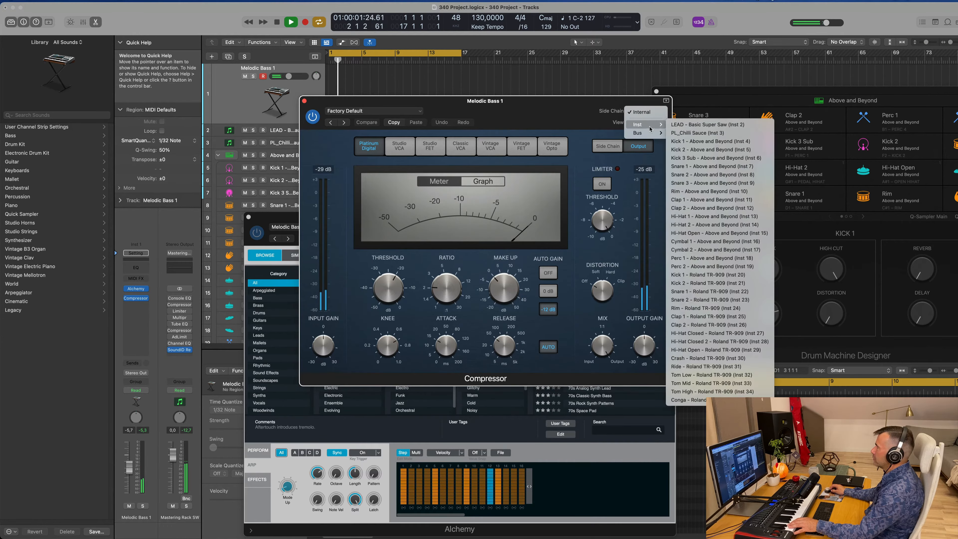
left_click(729, 142)
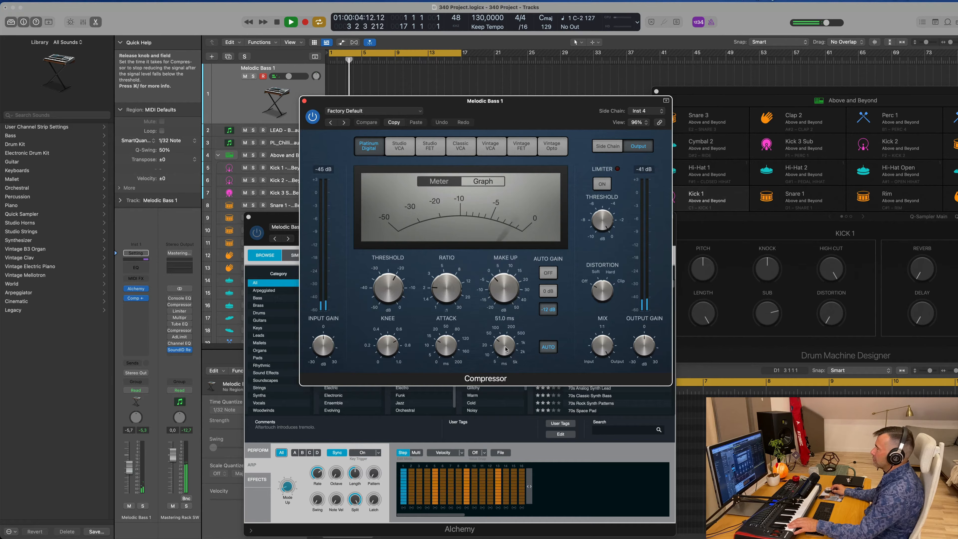
left_click(548, 348)
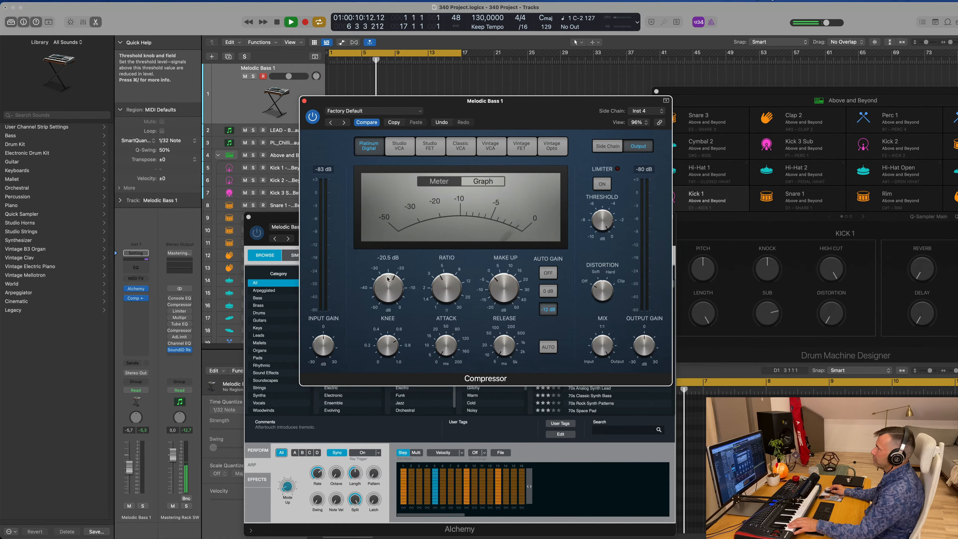
left_click(304, 101)
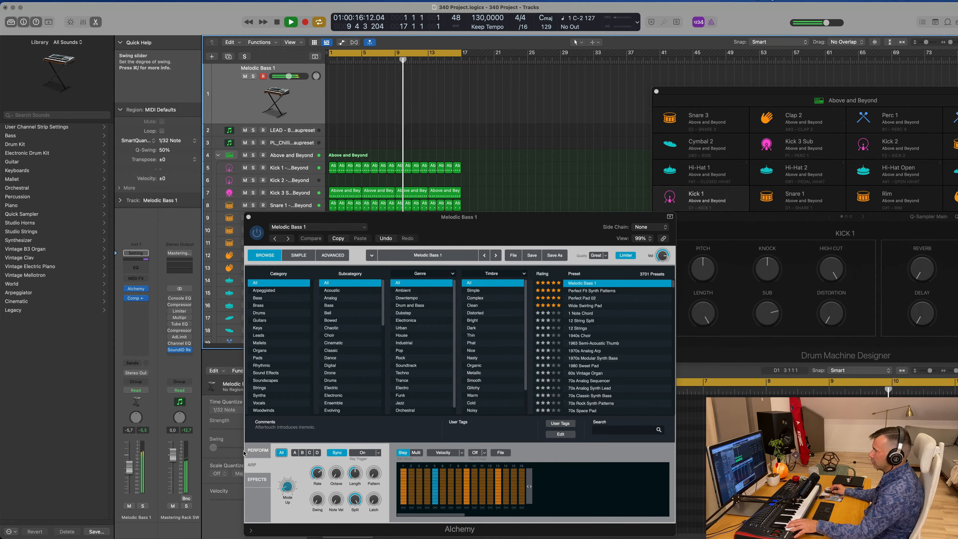
Show Alchemy's Perform controls and copy the first four-bar Kick 3 Sub region onto the Melodic Bass 1 track at bar 1.
left_click(258, 450)
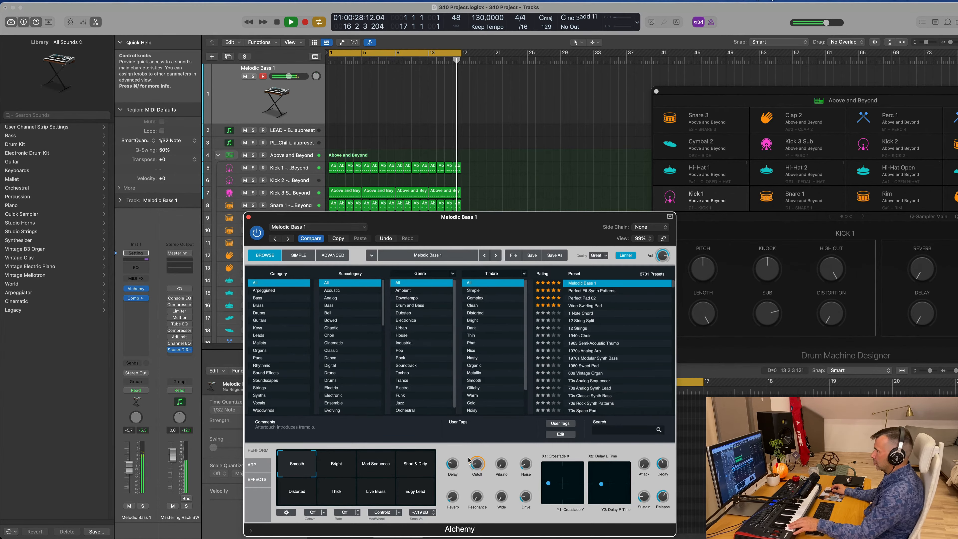
left_click_drag(536, 221, 821, 203)
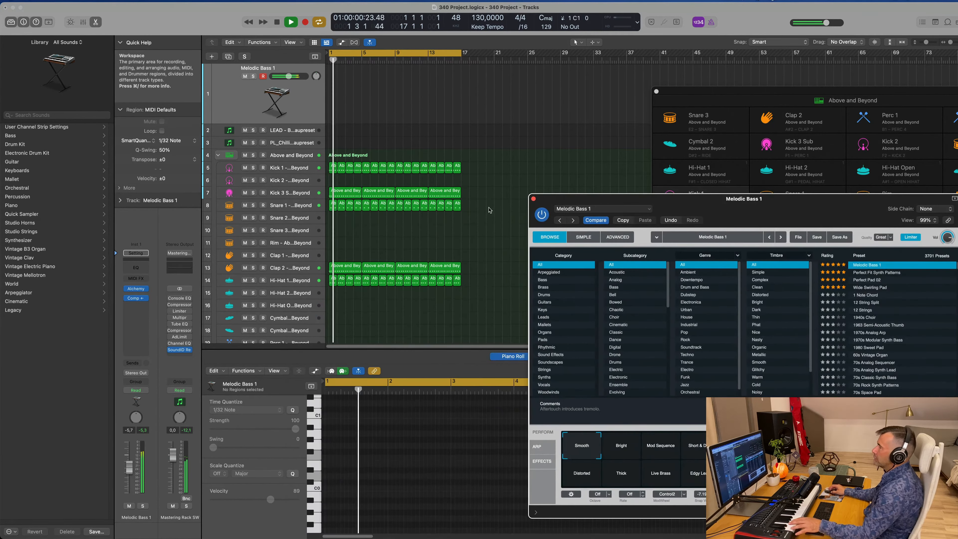
scroll(350, 186, "down", 2)
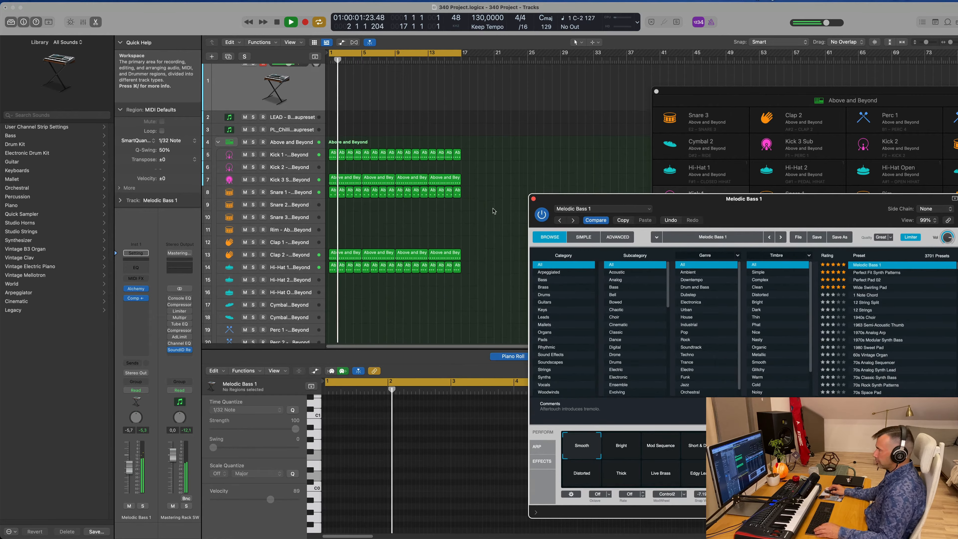
left_click(348, 179)
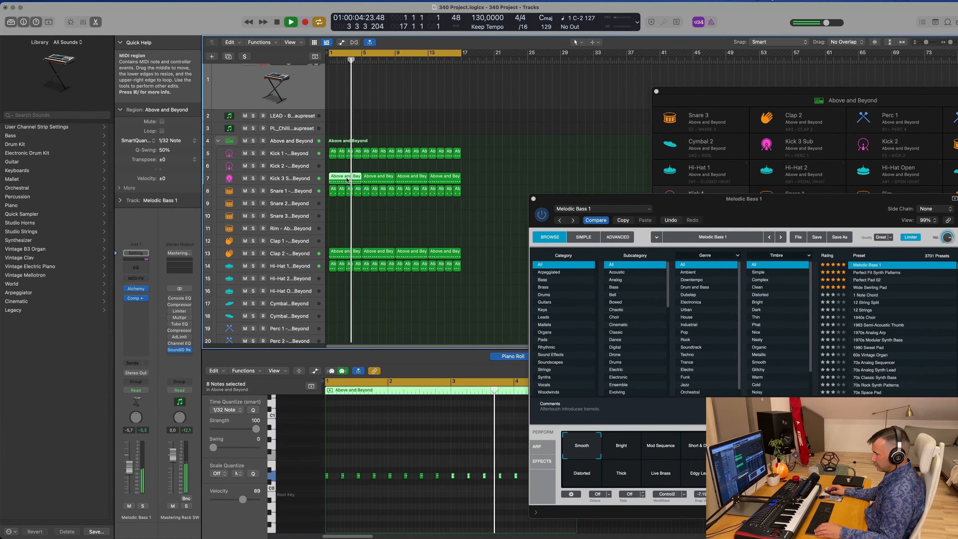
left_click_drag(347, 180, 338, 92)
scroll(383, 290, "up", 1)
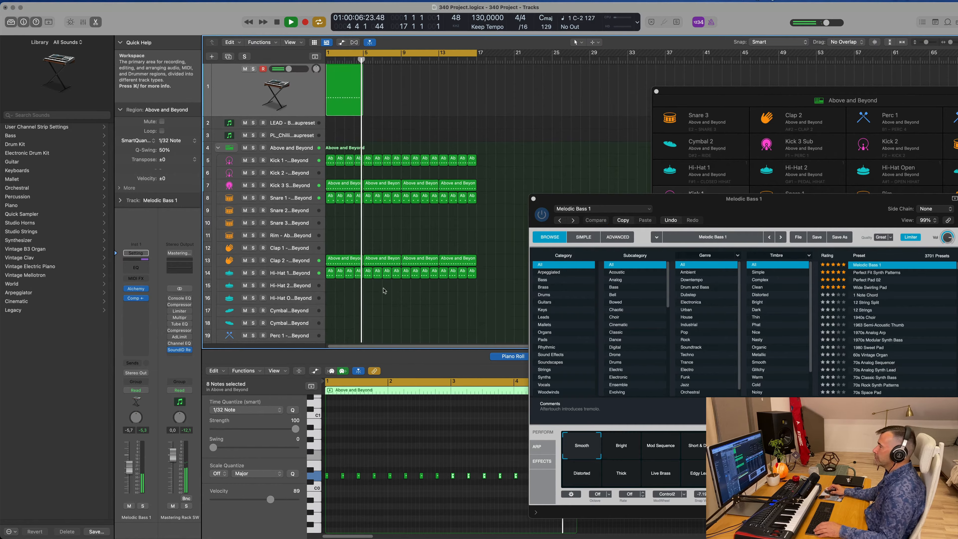
scroll(383, 290, "up", 1)
Merge all notes of the copied bass region into one sustained four-bar note and transpose it up one octave.
scroll(379, 437, "down", 5)
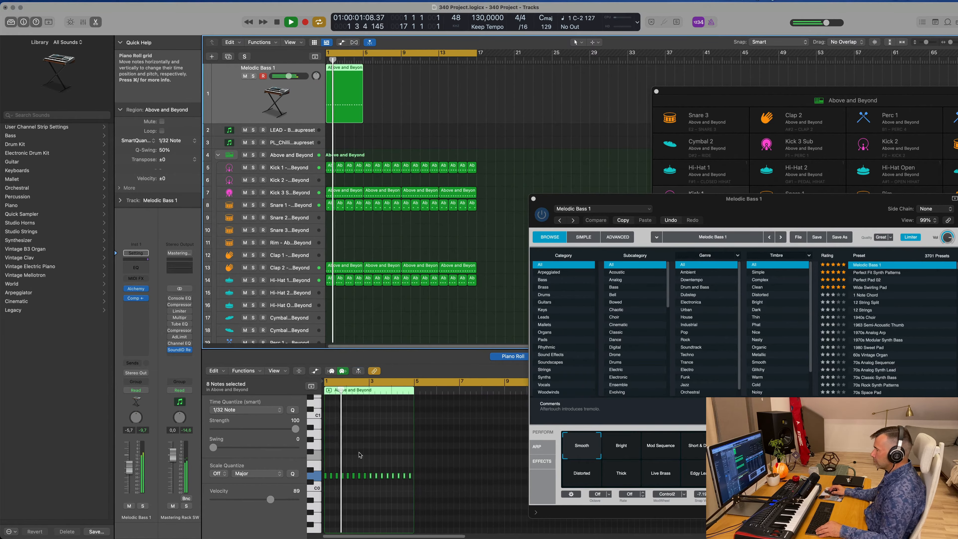
scroll(351, 460, "up", 3)
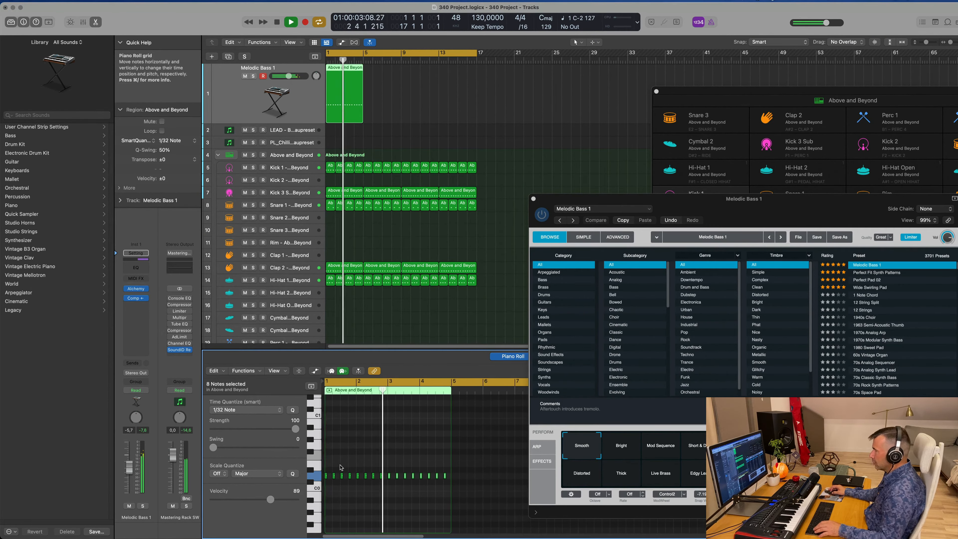
key("space")
left_click_drag(327, 469, 444, 488)
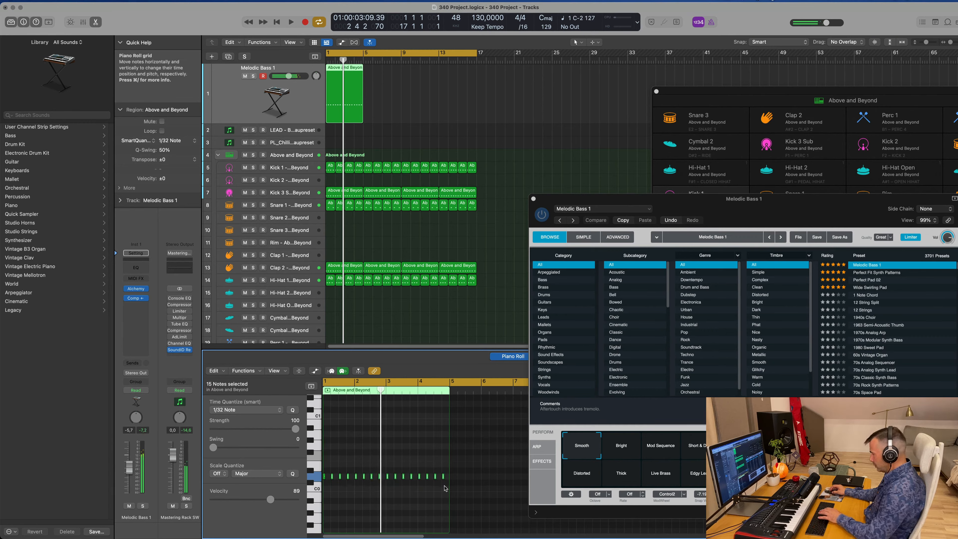
left_click_drag(324, 475, 448, 482)
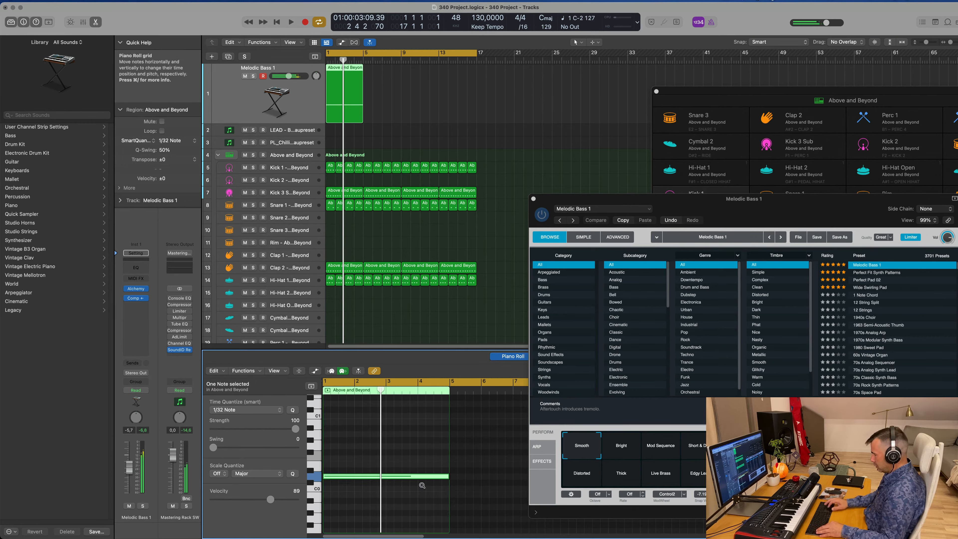
key("alt+shift+Up")
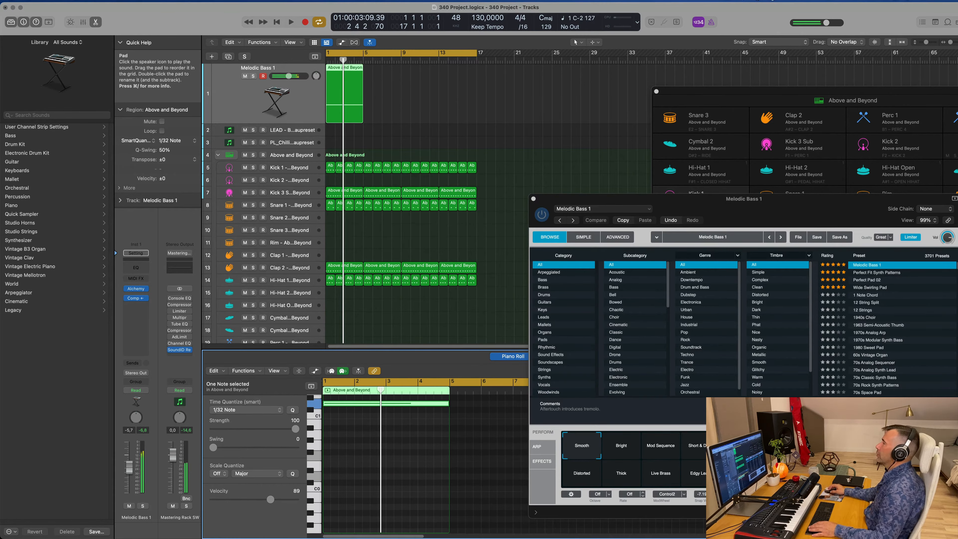
Play the bass with the drums, set Alchemy's Cutoff to 33.7 % and the Melodic Bass 1 volume to -7.0 dB.
key("space")
left_click_drag(813, 198, 697, 74)
key("space")
key("space")
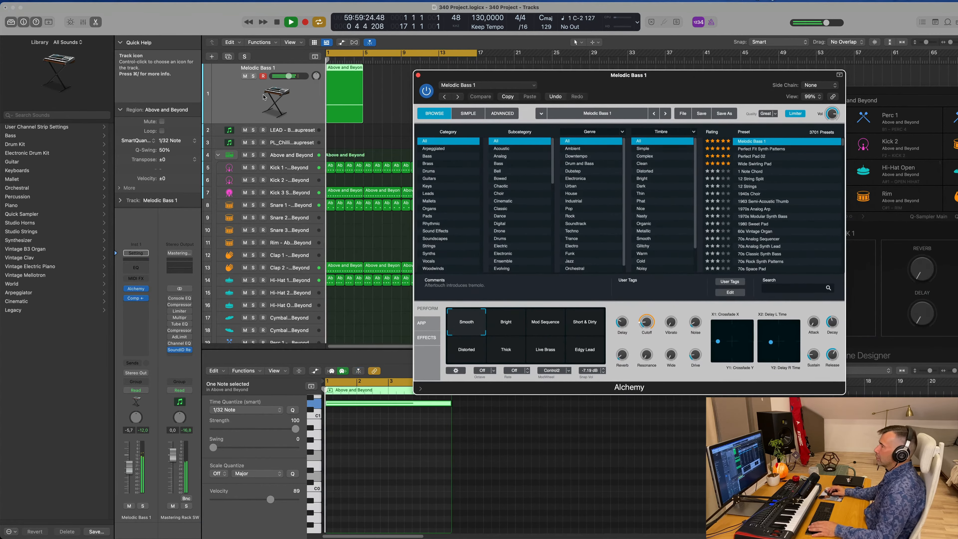
left_click_drag(288, 76, 287, 76)
left_click_drag(129, 474, 129, 475)
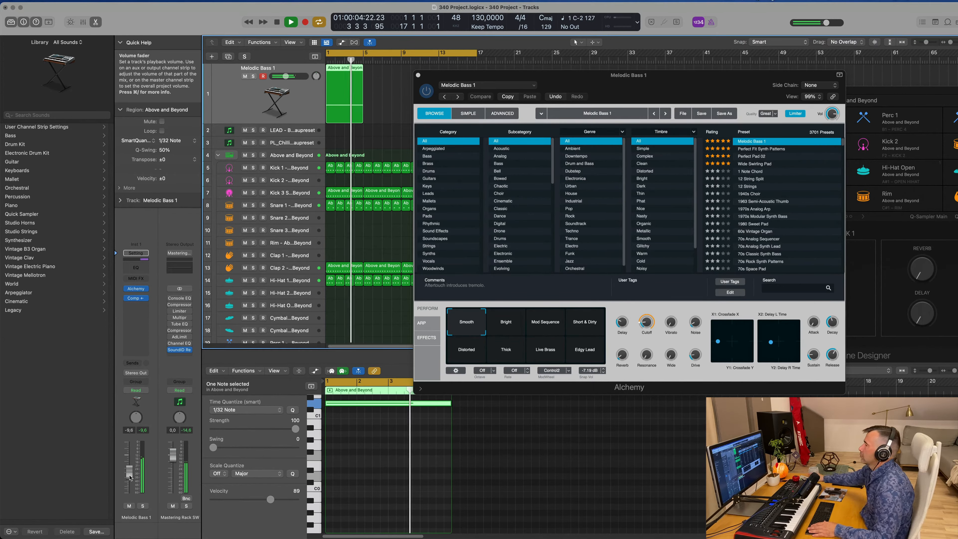
left_click_drag(646, 322, 649, 322)
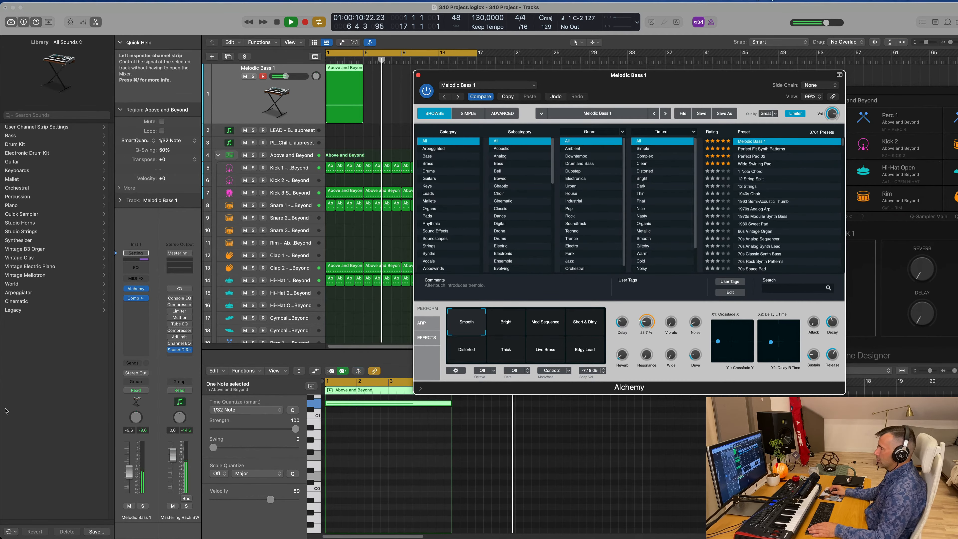
key("Return")
left_click_drag(130, 472, 130, 469)
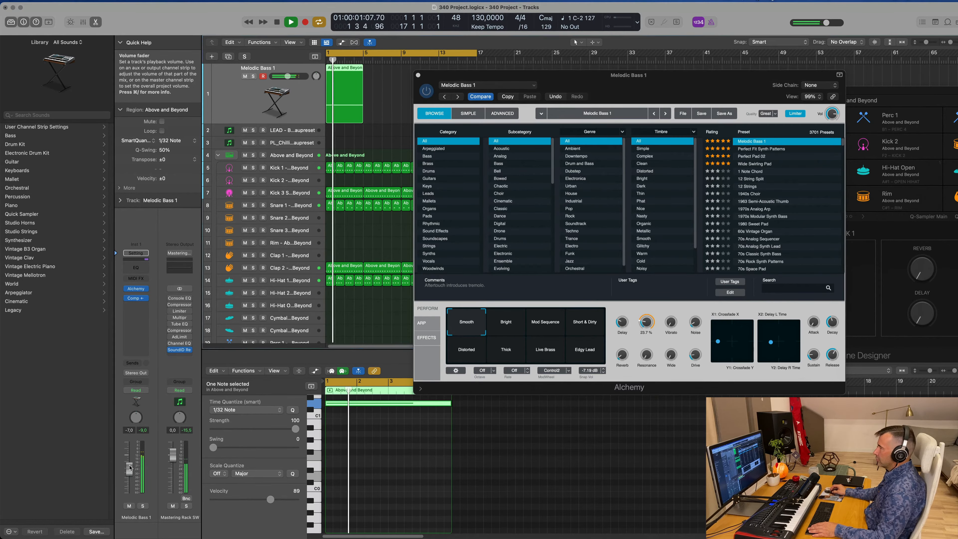
Move Alchemy clear of the arrangement and repeat the four-bar bass region along the Melodic Bass 1 track from bar 5.
left_click_drag(534, 74, 688, 118)
scroll(361, 108, "left", 1)
left_click(328, 111)
key("space")
key("space")
key("super+r")
key("super+r")
key("super+r")
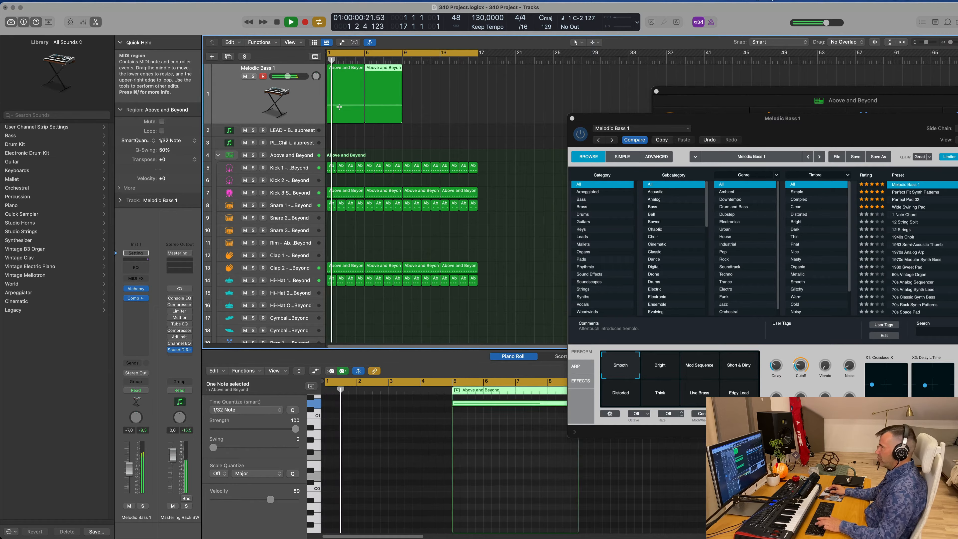
Move Alchemy clear of the channel strips and lower the Melodic Bass 1 volume to -9.2 dB.
left_click_drag(791, 125, 495, 123)
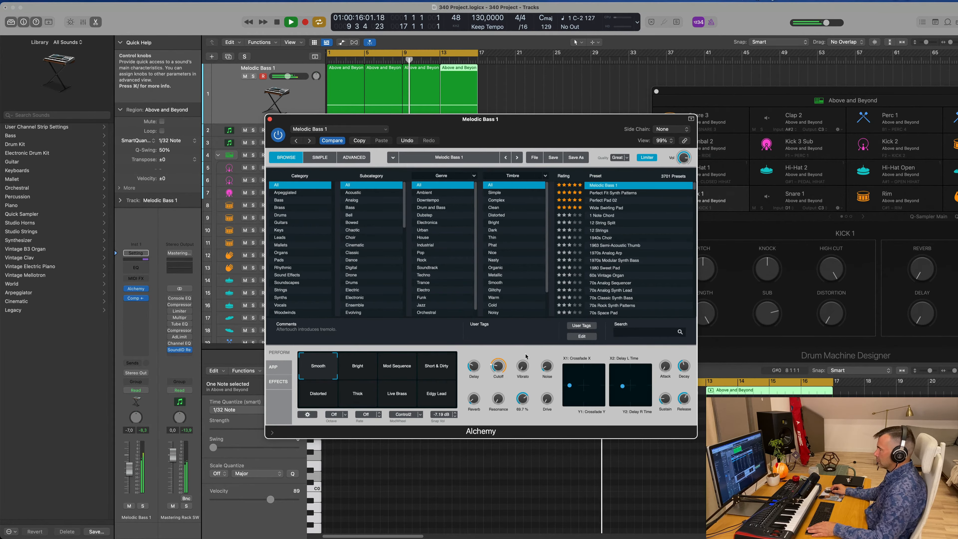
left_click_drag(539, 142, 693, 144)
key("Return")
left_click_drag(129, 471, 129, 478)
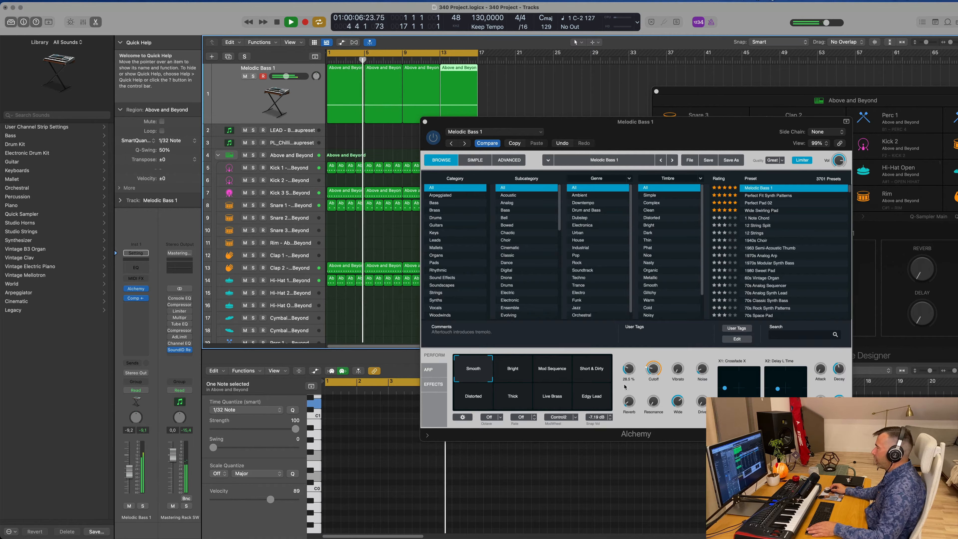
Set Alchemy's Reverb to 0.0 % while the bass plays with the drums.
mouse_move(629, 403)
left_click_drag(629, 403, 631, 376)
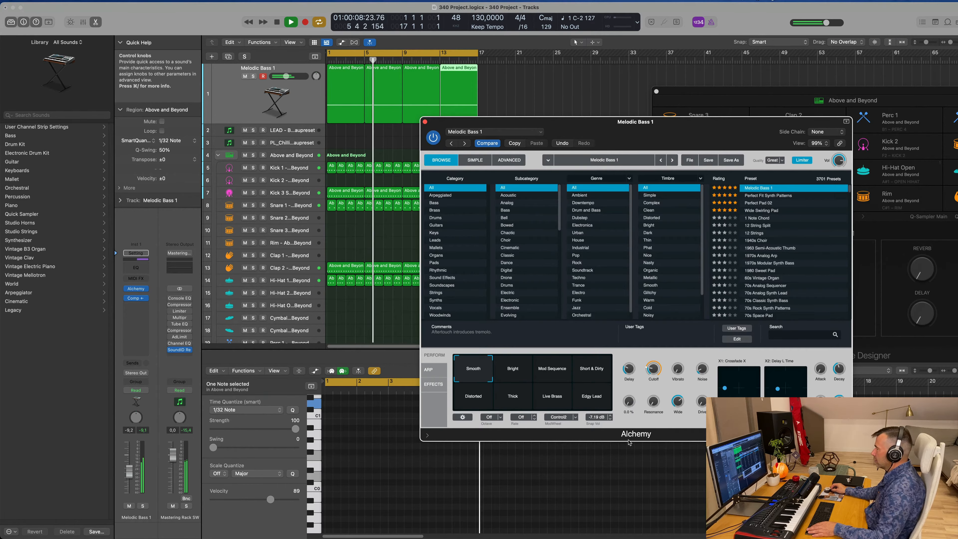
left_click_drag(628, 442, 628, 443)
mouse_move(630, 370)
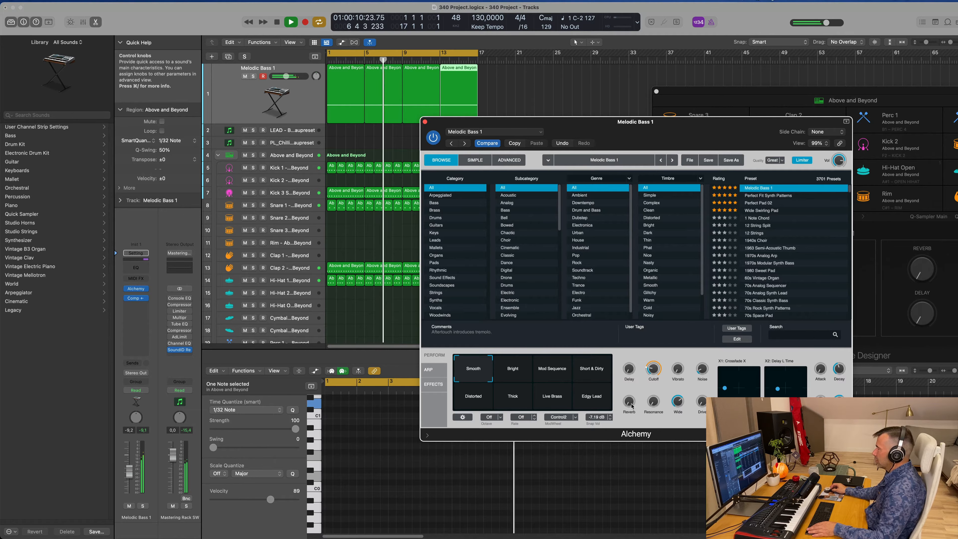
left_click_drag(684, 145, 530, 154)
key("Return")
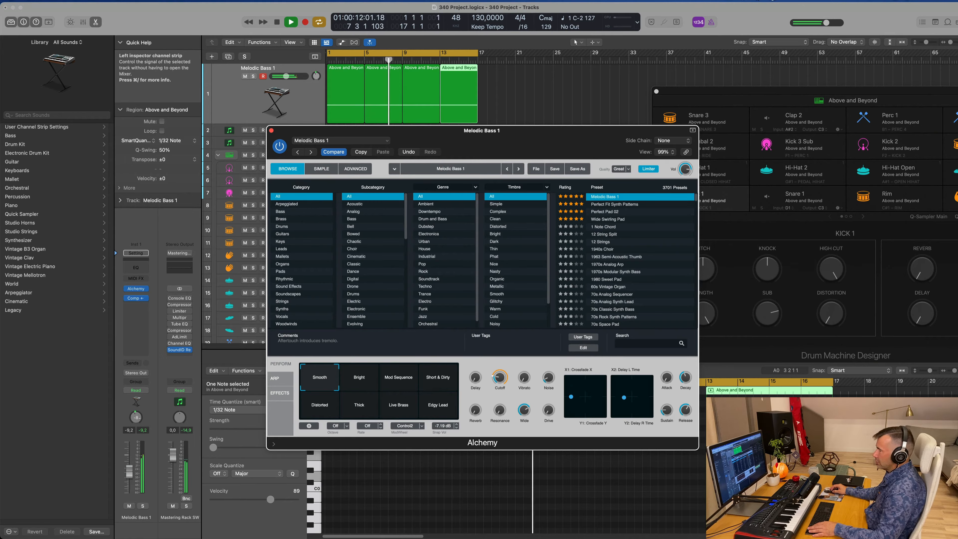
Adjust the Melodic Bass 1 pan and route the track's output to Bus 6.
left_click_drag(136, 416, 136, 383)
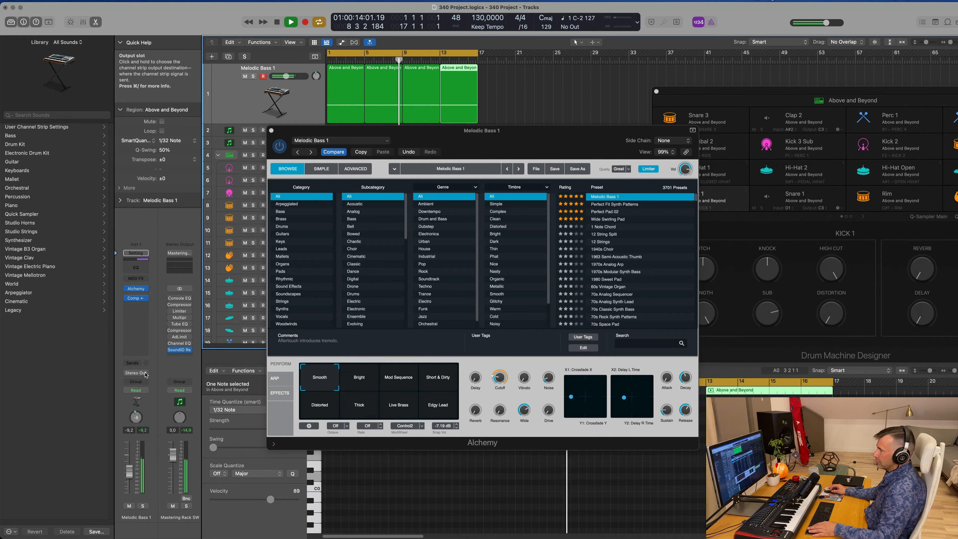
left_click(146, 375)
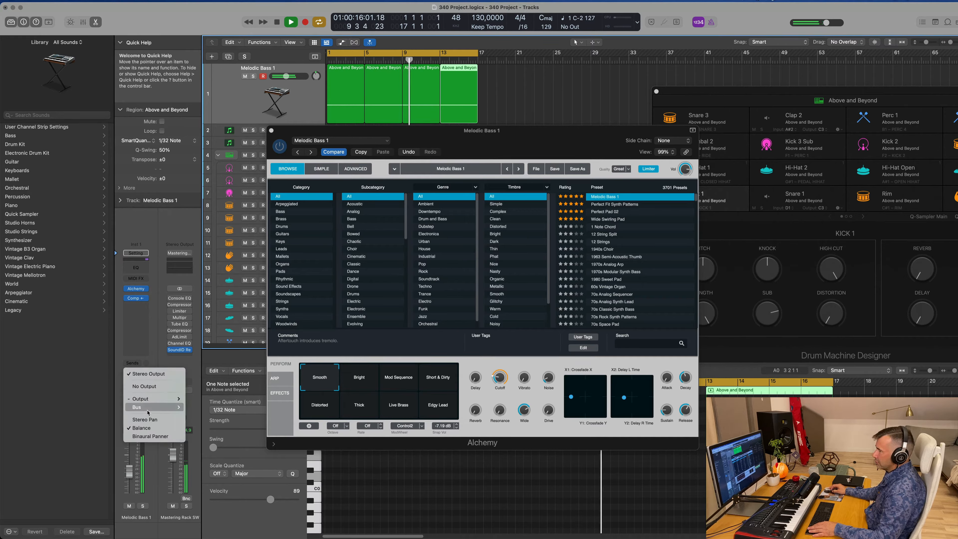
mouse_move(147, 412)
left_click(212, 260)
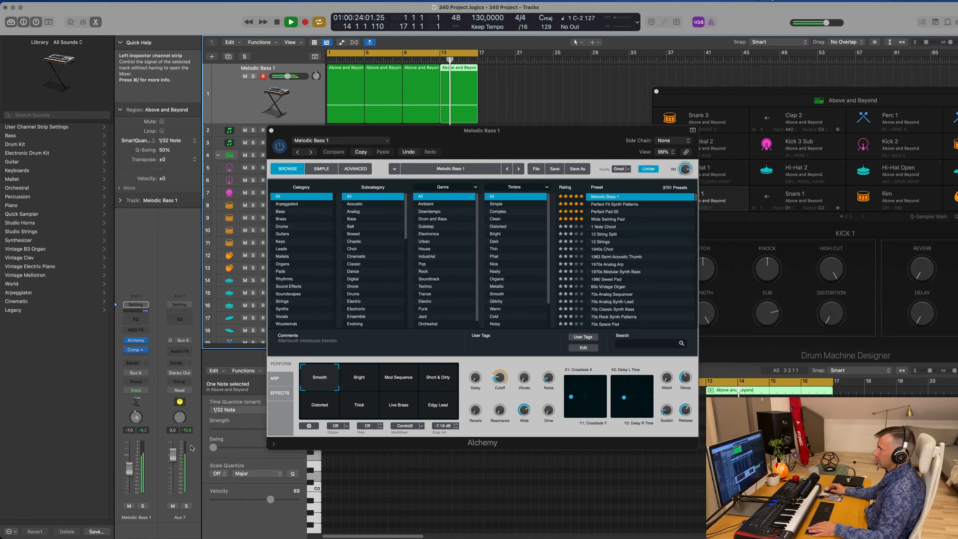
Adjust Alchemy's Cutoff, turn Wide down and set the Melodic Bass 1 volume to -9.2 dB.
left_click(504, 372)
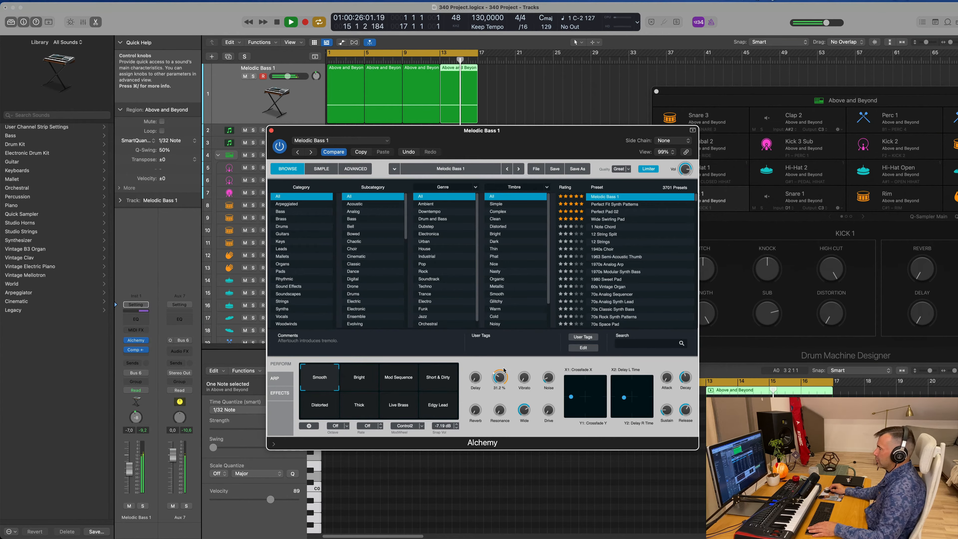
left_click_drag(533, 395, 518, 483)
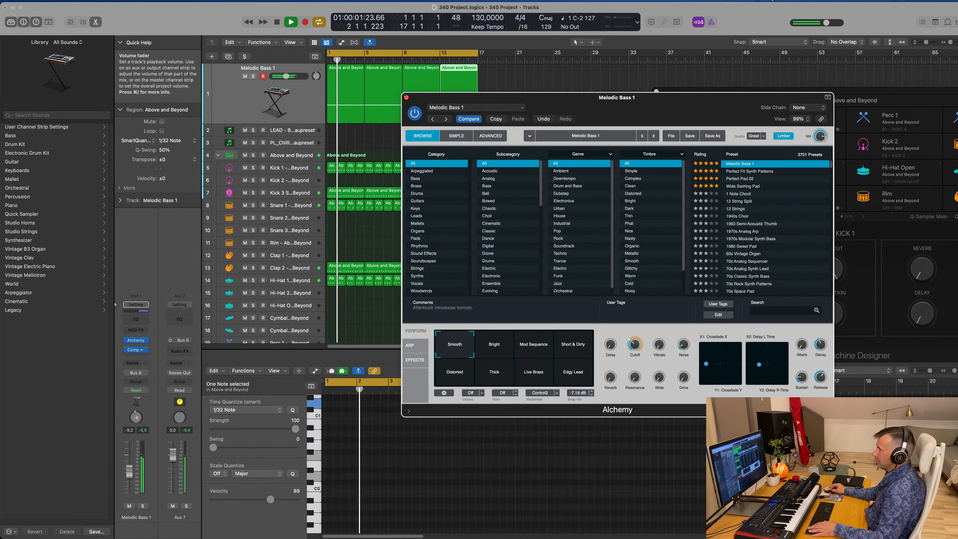
left_click(597, 84)
left_click_drag(640, 113, 681, 128)
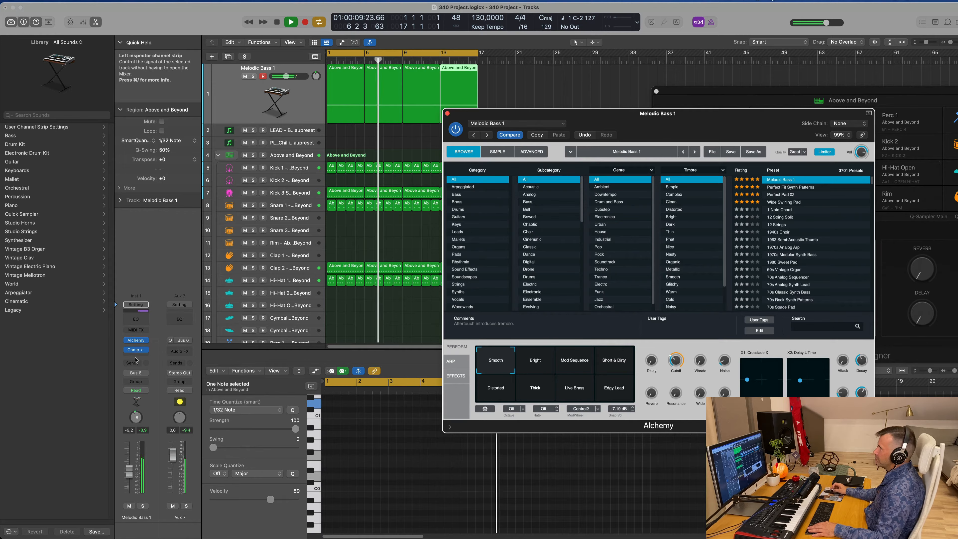
left_click_drag(748, 113, 644, 159)
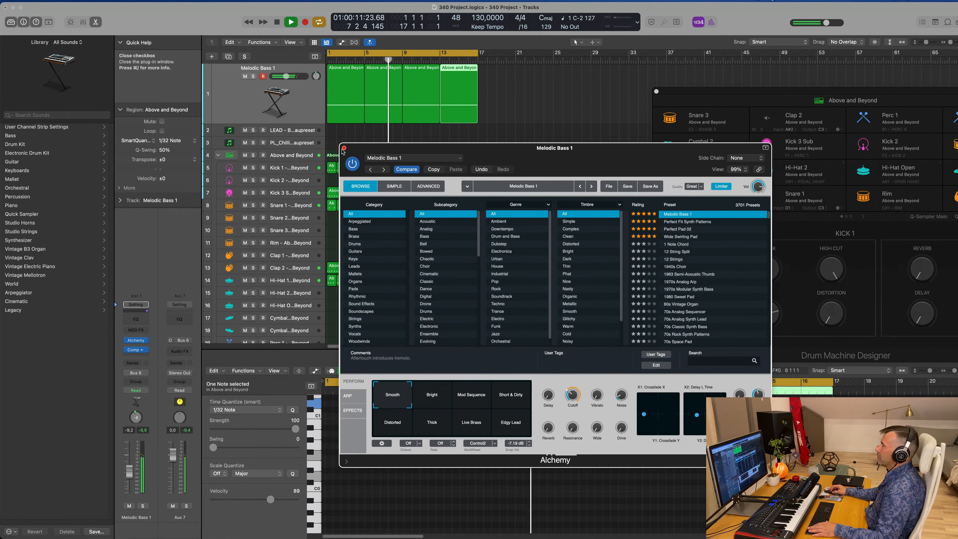
left_click(137, 355)
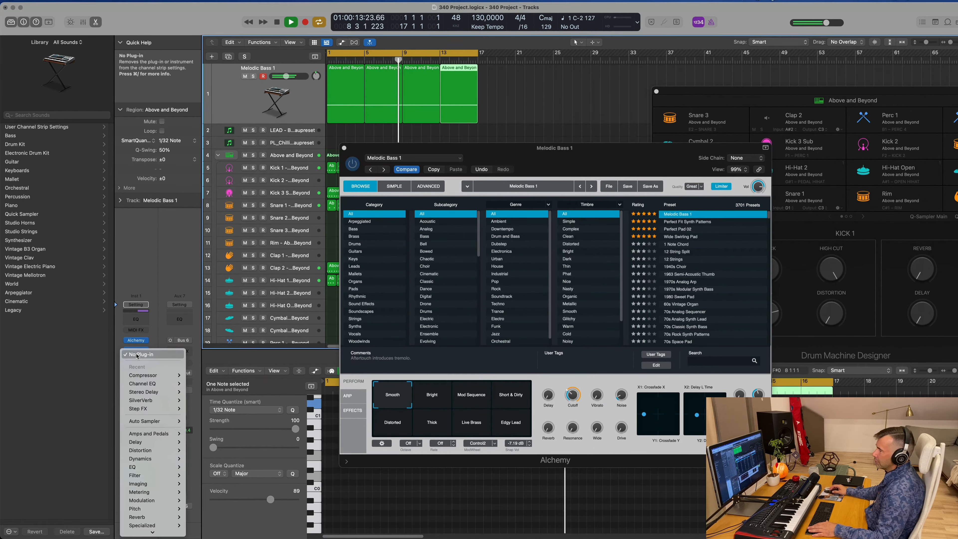
mouse_move(154, 442)
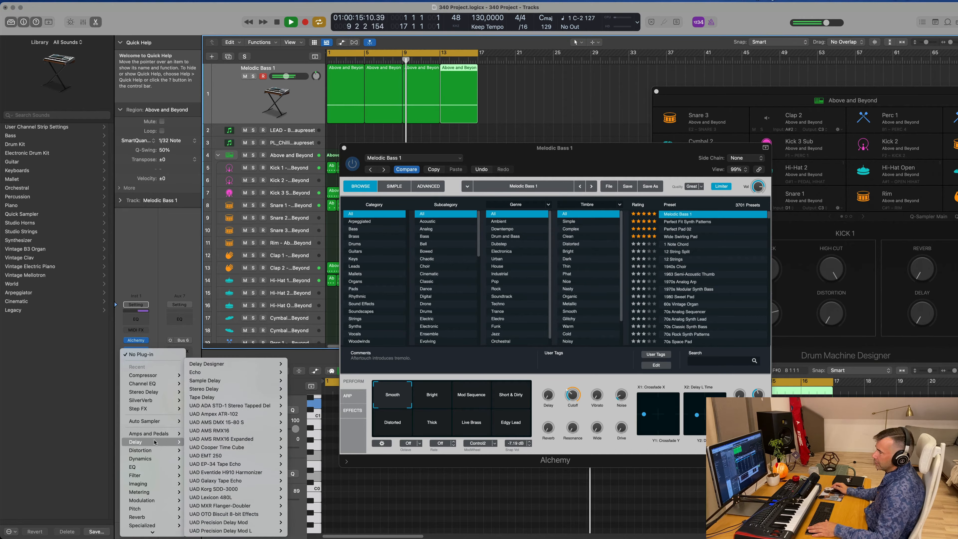
left_click(161, 248)
Add a send to Bus 8 on Melodic Bass 1 and raise its level to about -9.9 dB.
left_click(132, 363)
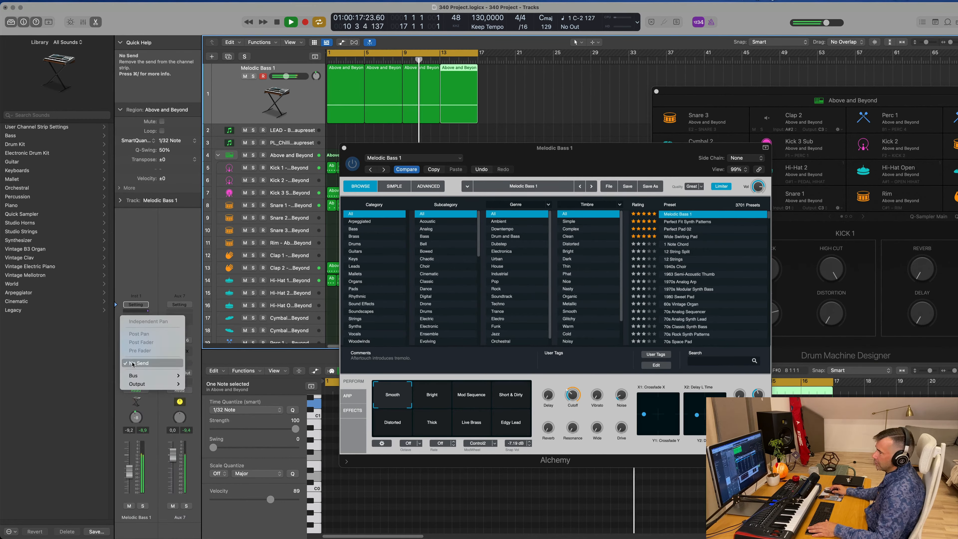
mouse_move(158, 376)
left_click(212, 269)
left_click_drag(142, 361, 150, 347)
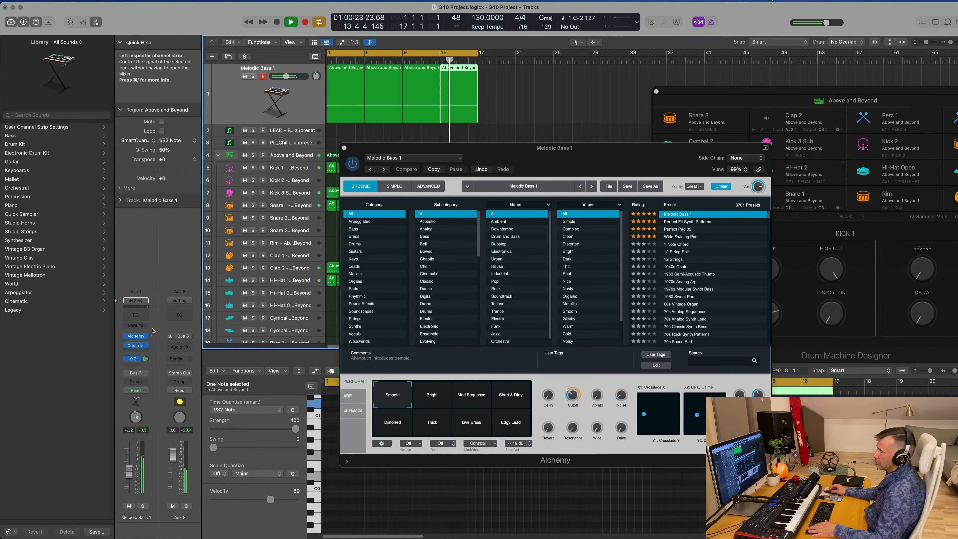
Insert a Channel EQ on Aux 8 and cut the lows with its high-pass band at about 196 Hz.
left_click(174, 320)
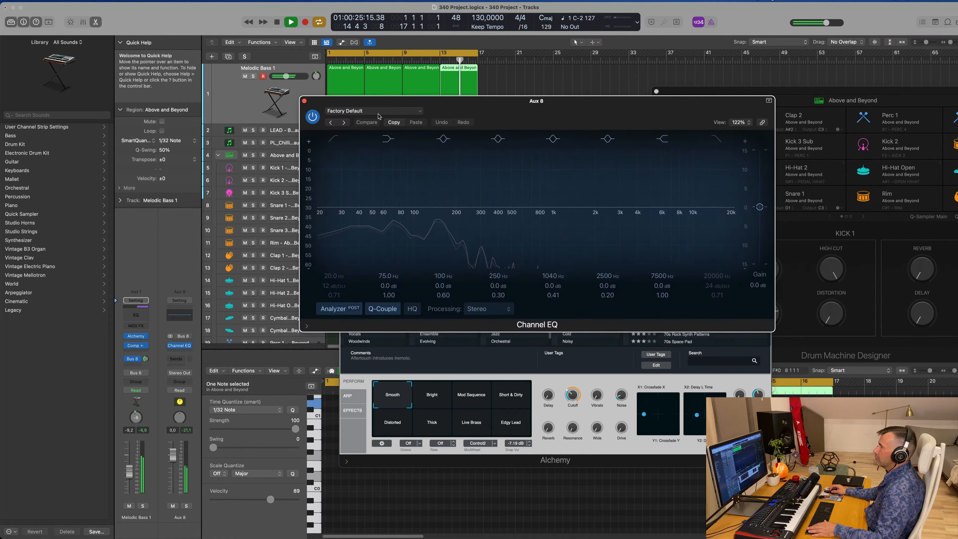
left_click(333, 139)
left_click_drag(350, 220, 458, 218)
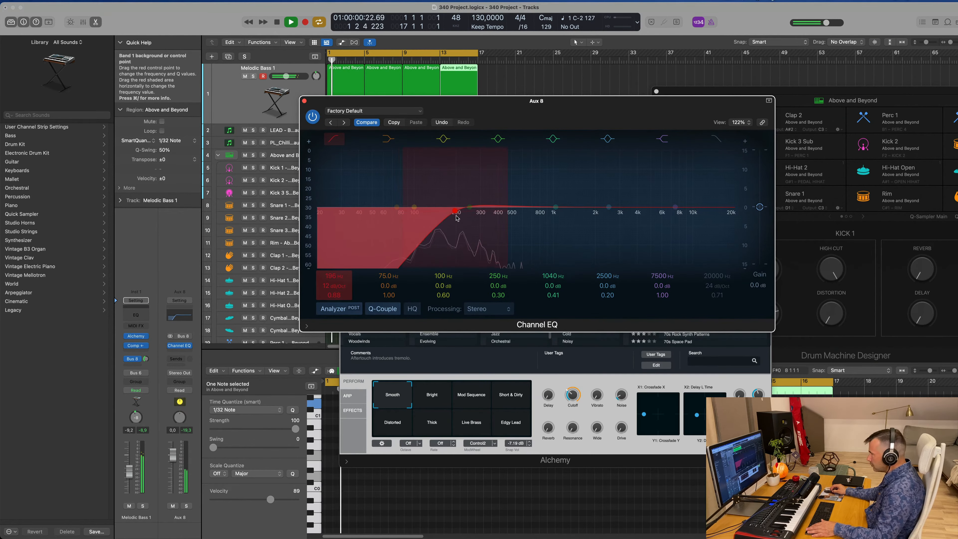
left_click(304, 101)
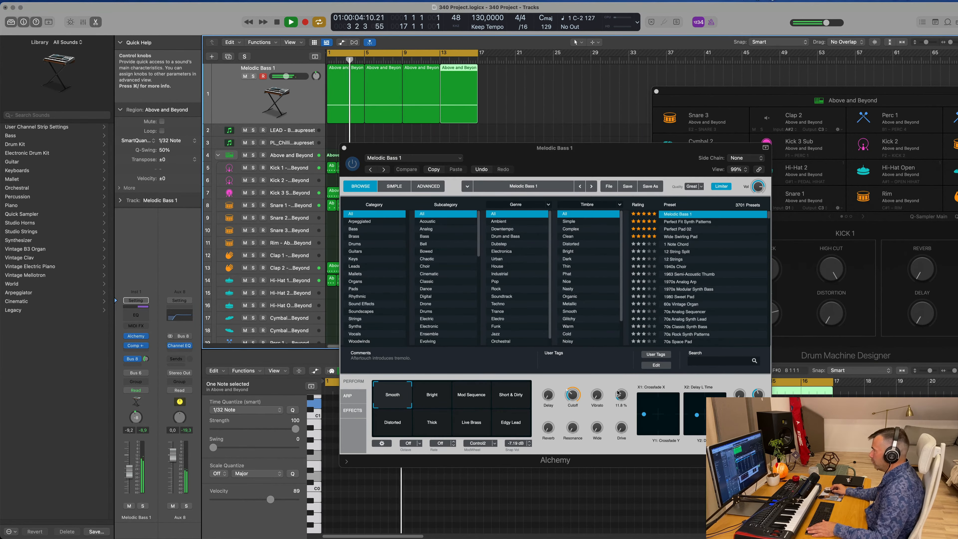
Raise Alchemy's Wide amount and balance the Bus 8 send at -0.9 dB with the Aux 8 volume at -1.3 dB.
left_click(598, 424)
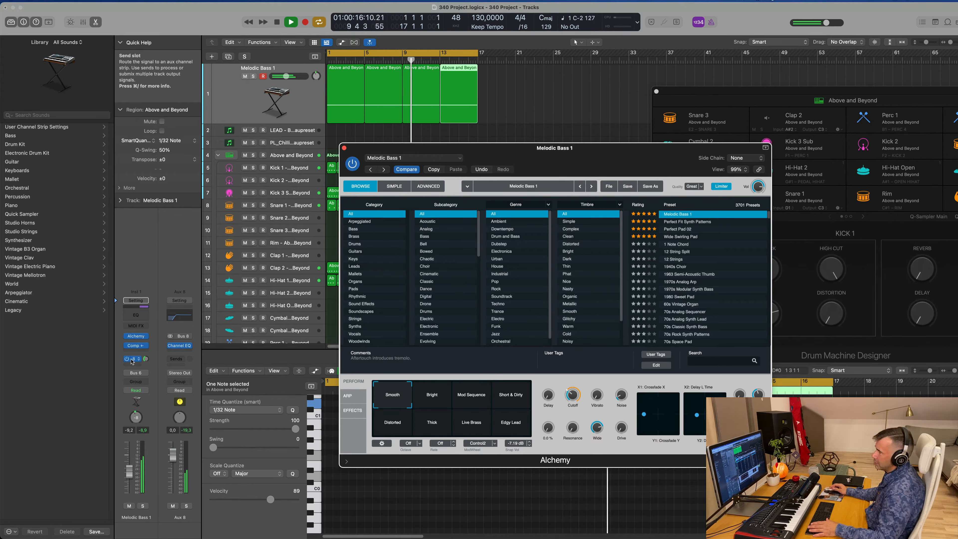
left_click_drag(147, 361, 147, 354)
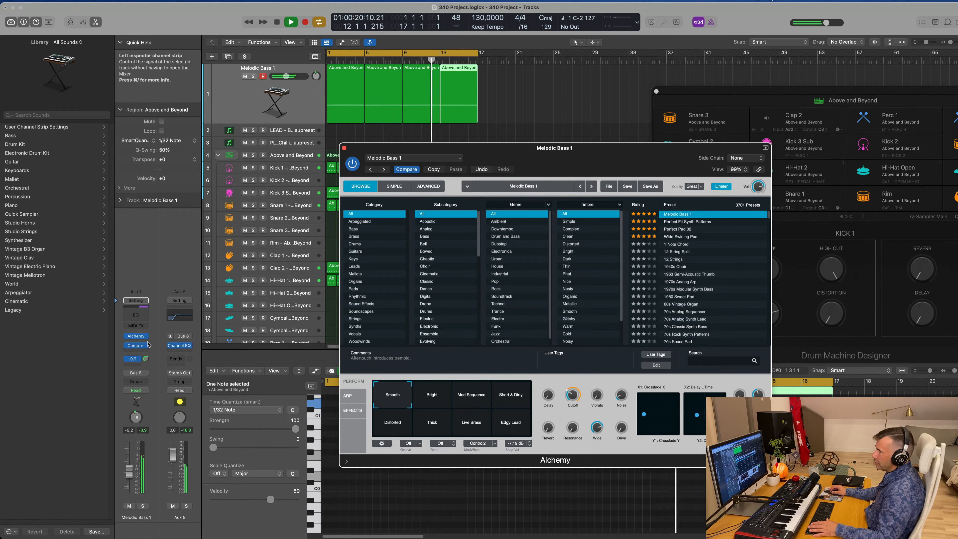
left_click(172, 456)
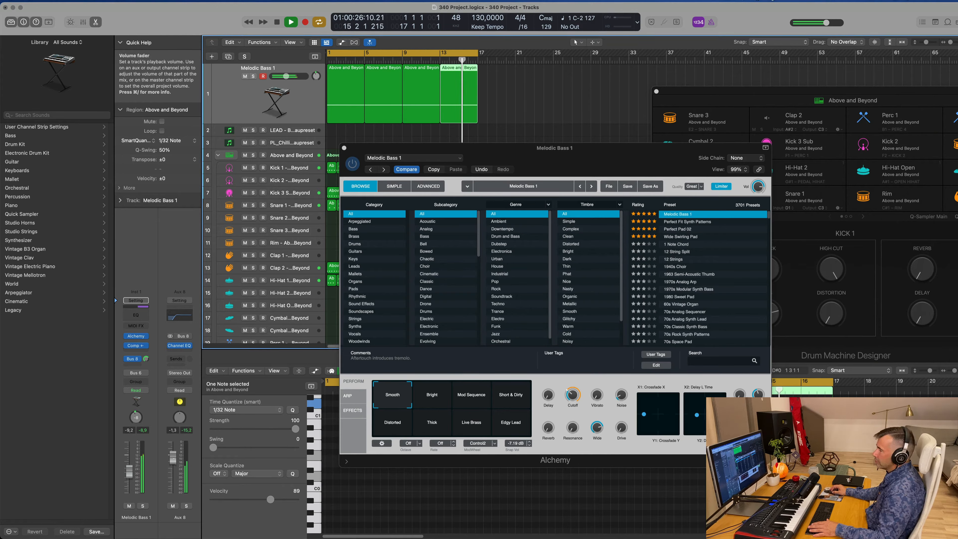
Close Alchemy and reduce the height of the Melodic Bass 1 track.
left_click(569, 402)
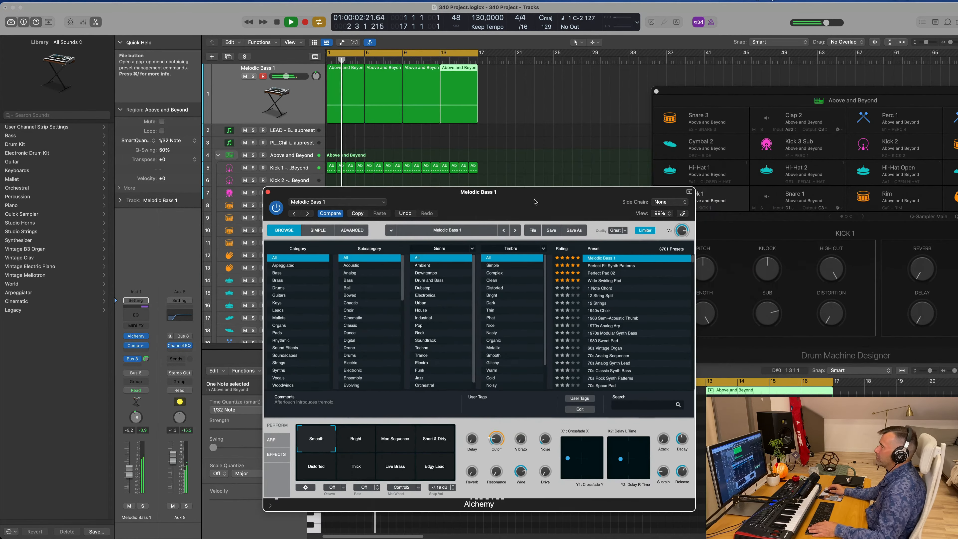
left_click_drag(343, 150, 266, 194)
left_click(267, 192)
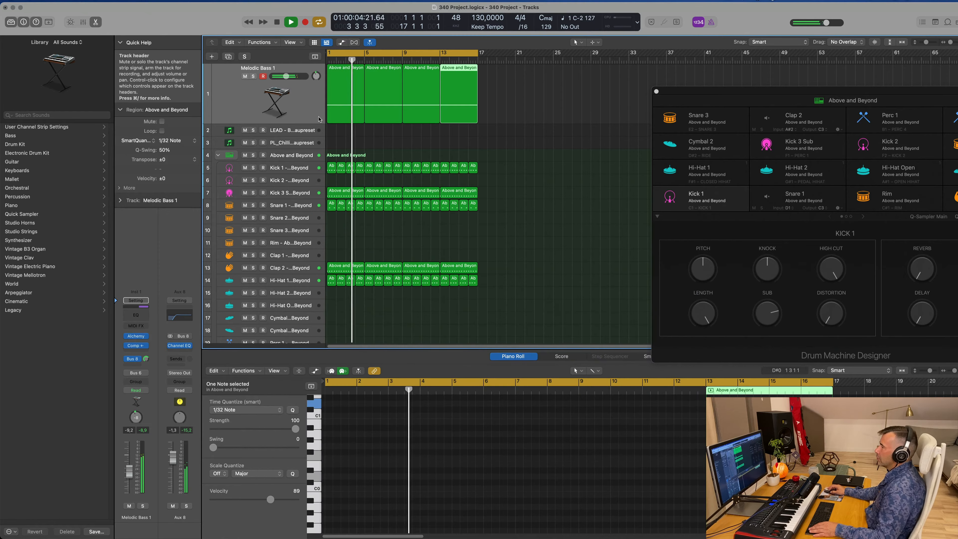
left_click(304, 122)
left_click_drag(305, 122, 306, 102)
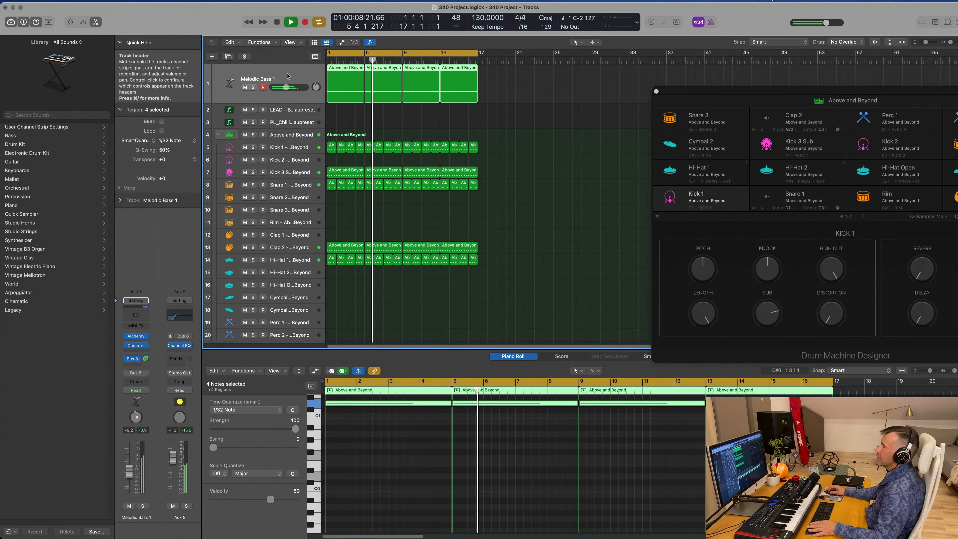
Fine-tune the Melodic Bass 1 pan, set its volume to -7.8 dB and deselect the regions.
left_click_drag(130, 474, 130, 476)
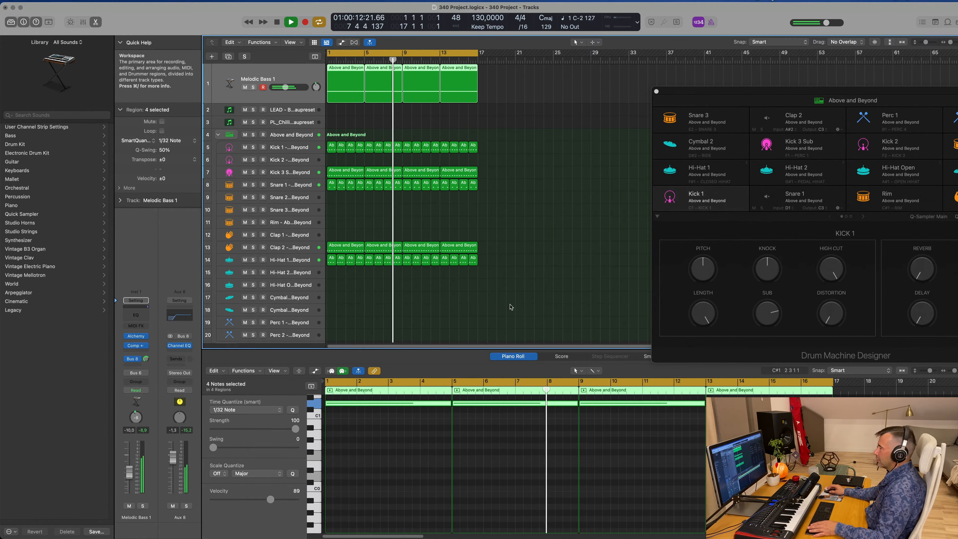
left_click_drag(129, 472, 129, 470)
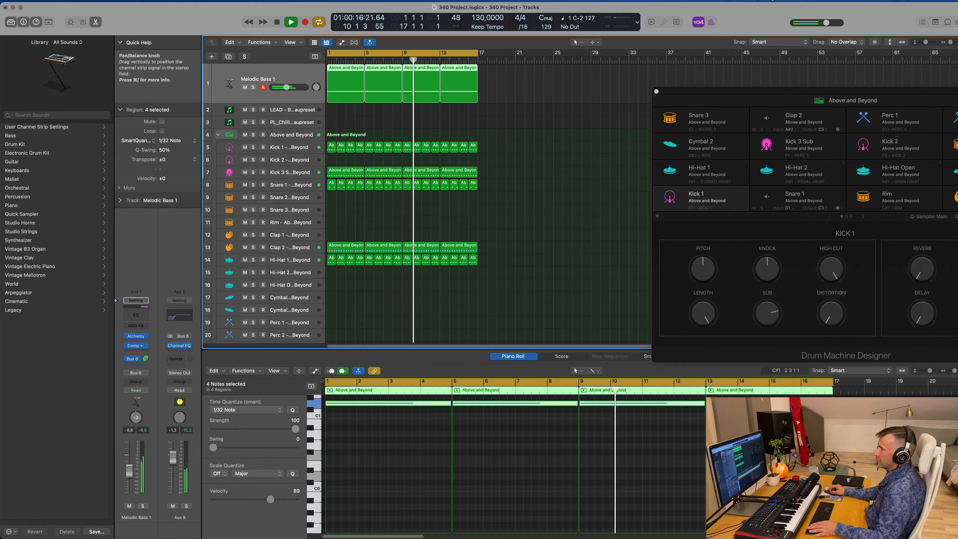
left_click_drag(136, 417, 136, 415)
left_click_drag(130, 470, 129, 469)
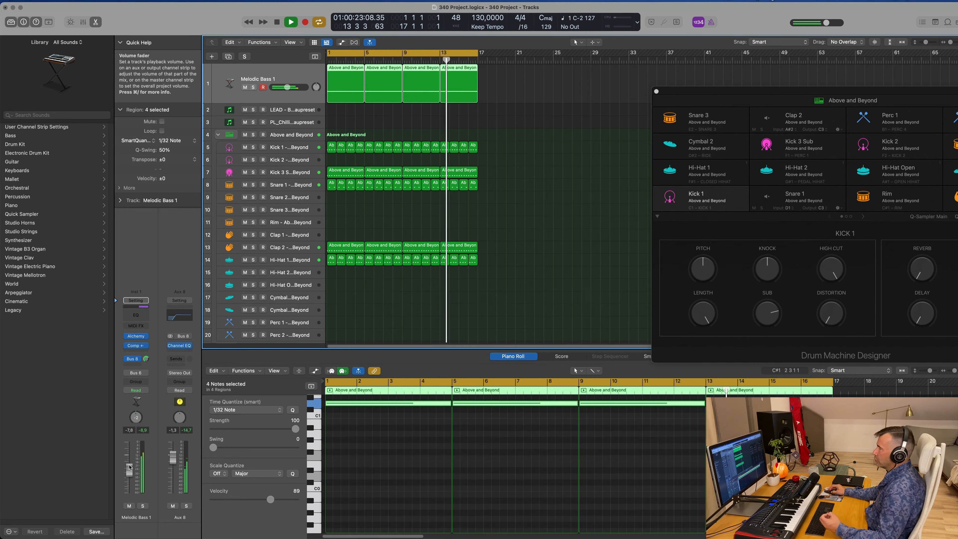
left_click(550, 178)
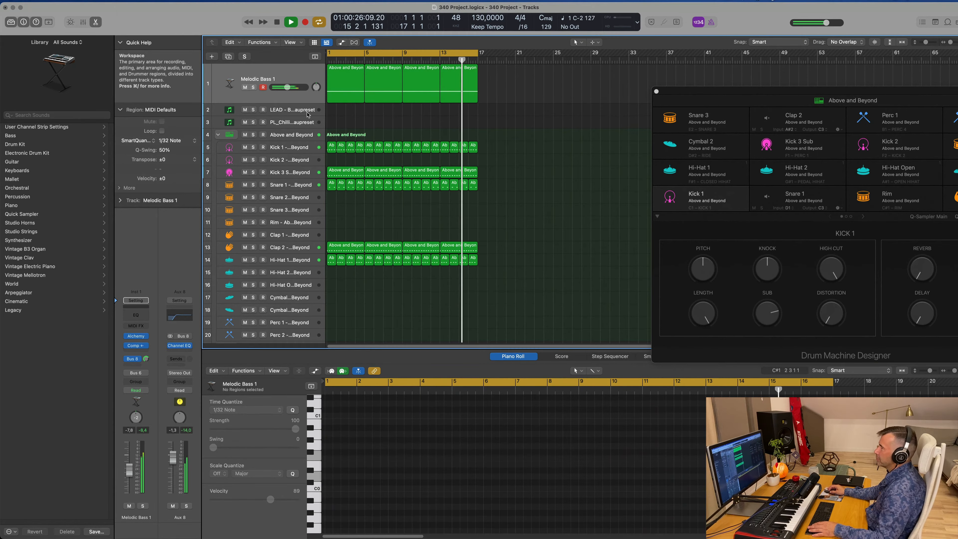
Open Sylenth1 on the LEAD - Basic Super Saw track and add a send to Bus 9.
left_click(281, 111)
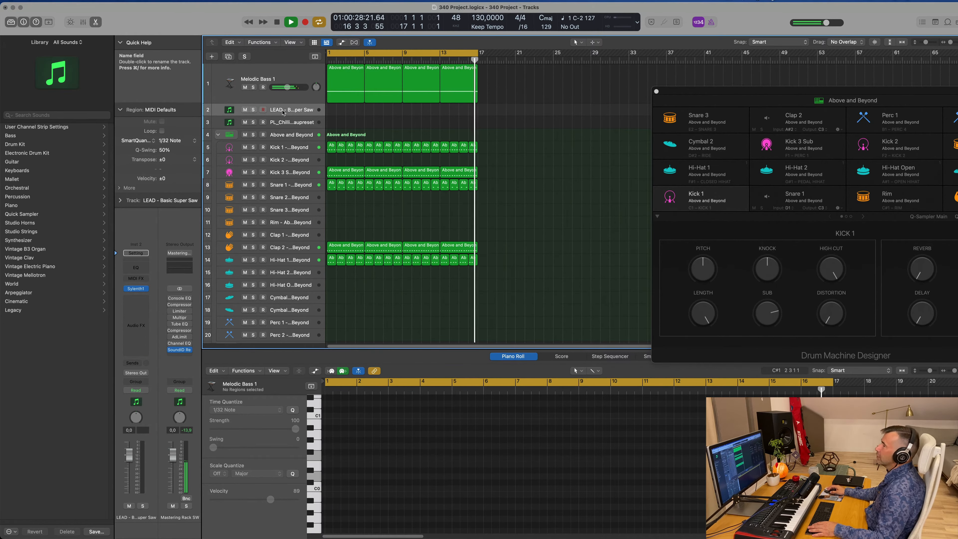
left_click(138, 289)
left_click(136, 363)
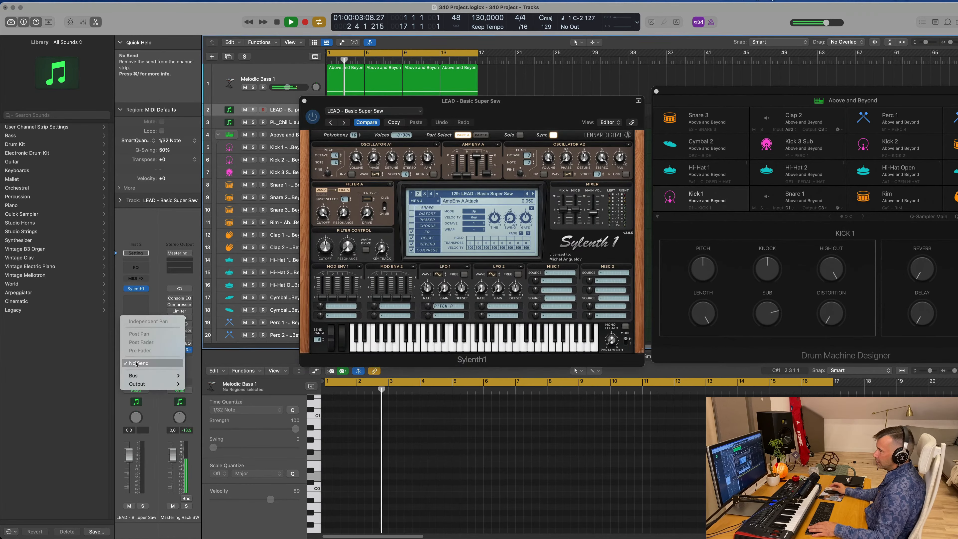
mouse_move(151, 375)
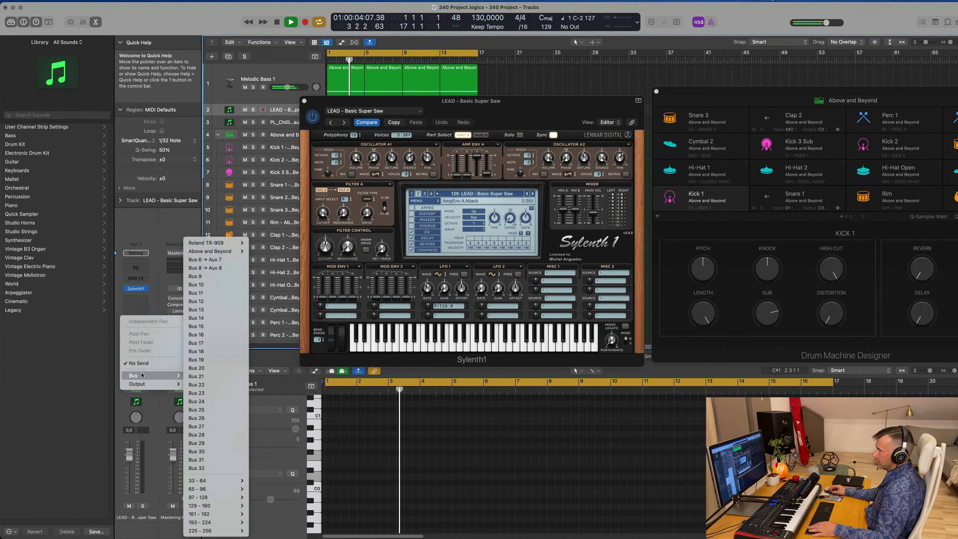
left_click(215, 280)
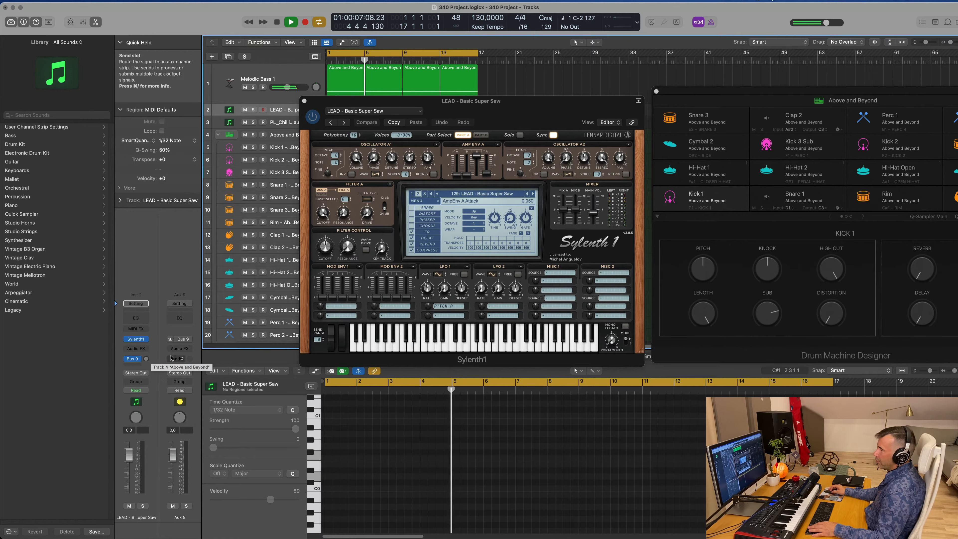
left_click(179, 348)
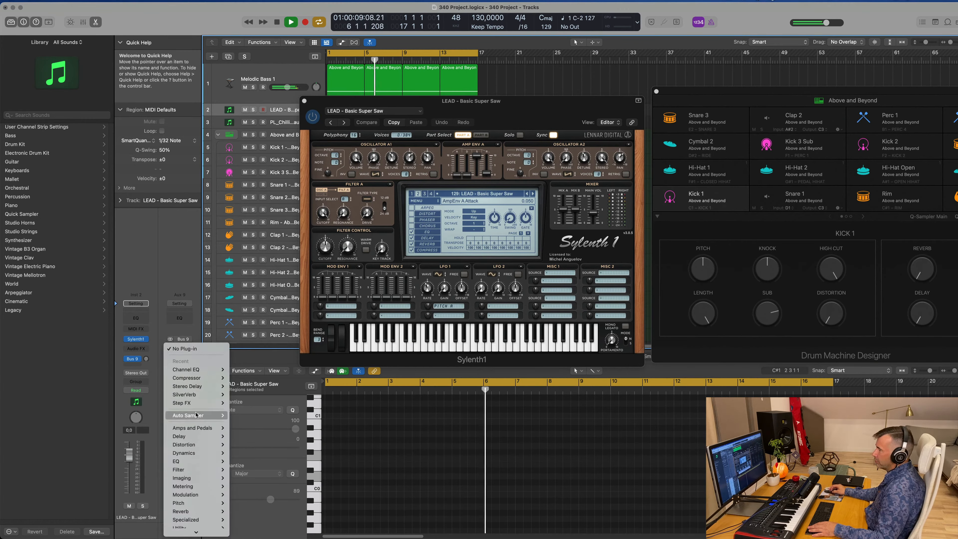
left_click(211, 395)
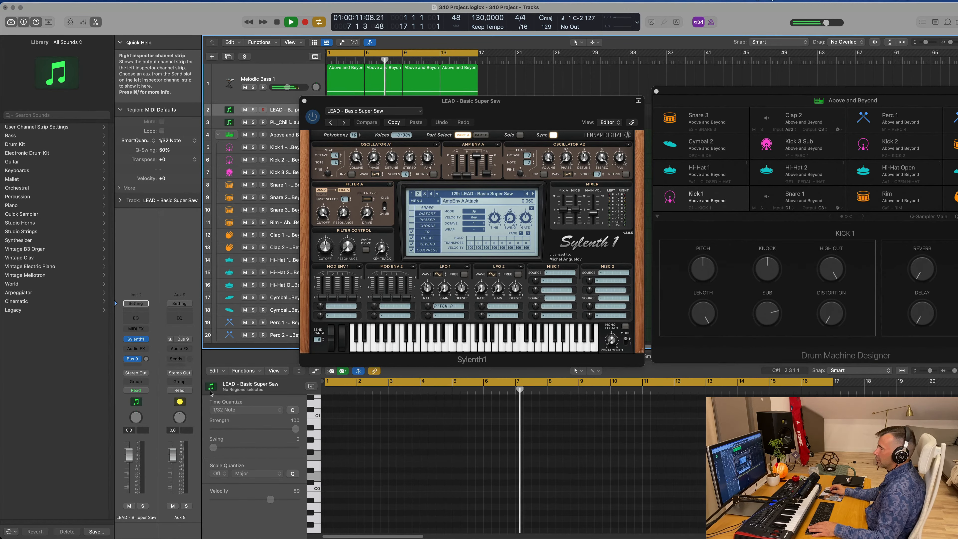
left_click(182, 362)
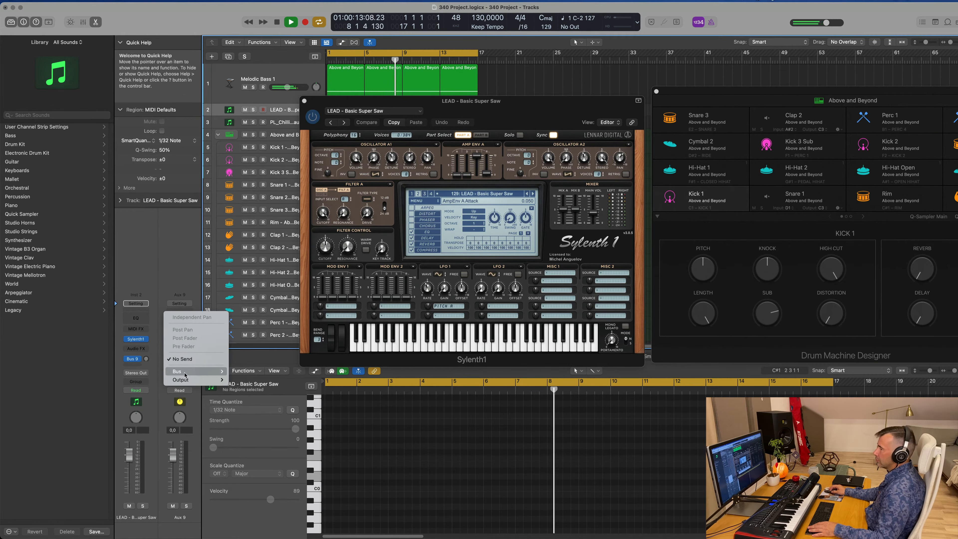
mouse_move(180, 373)
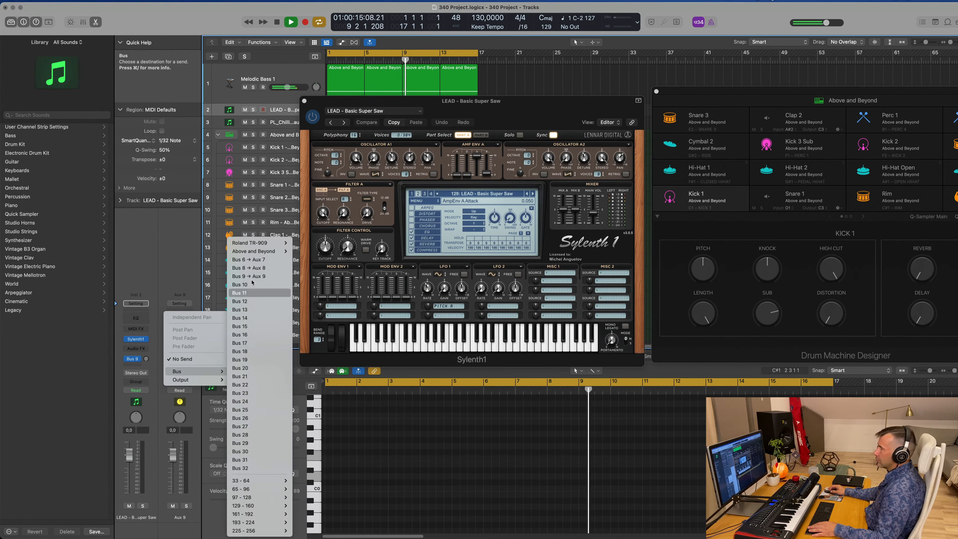
left_click(107, 320)
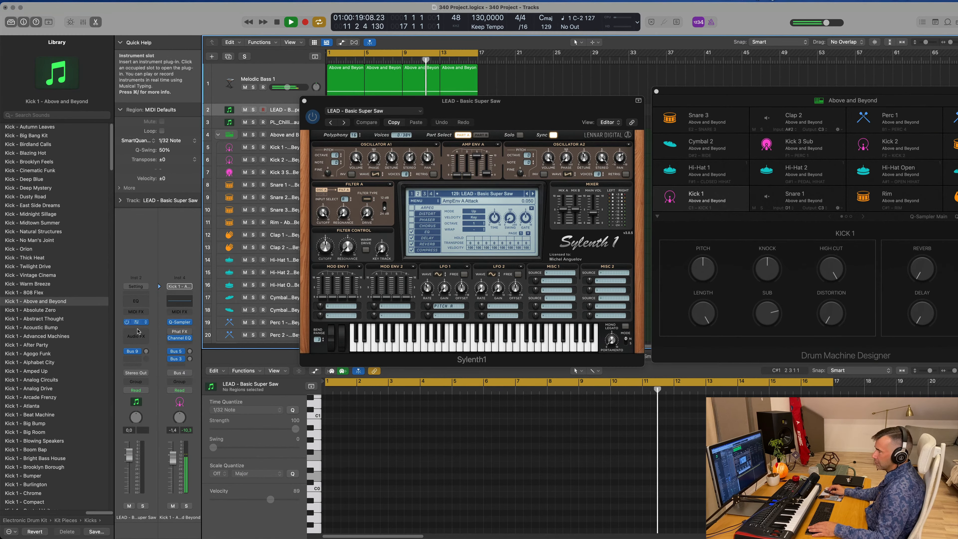
left_click(134, 352)
left_click(158, 282)
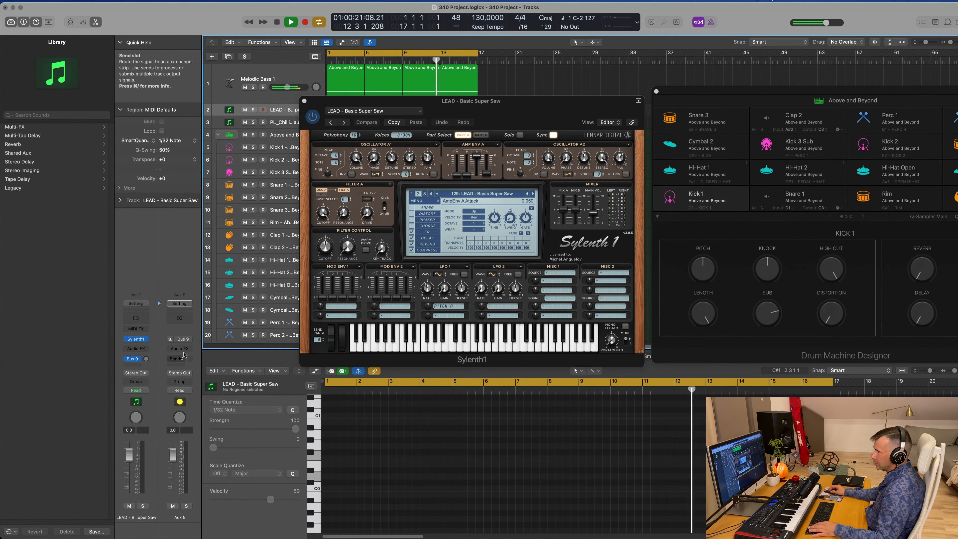
Insert a stereo SilverVerb on Aux 9, load its grandiose preset, and move the plug-in windows apart.
left_click(135, 348)
mouse_move(196, 395)
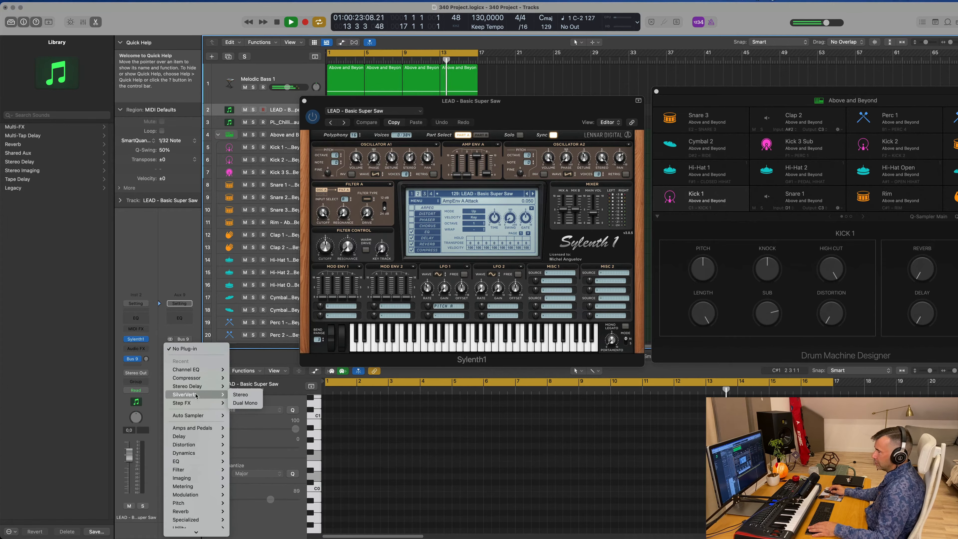
left_click(240, 394)
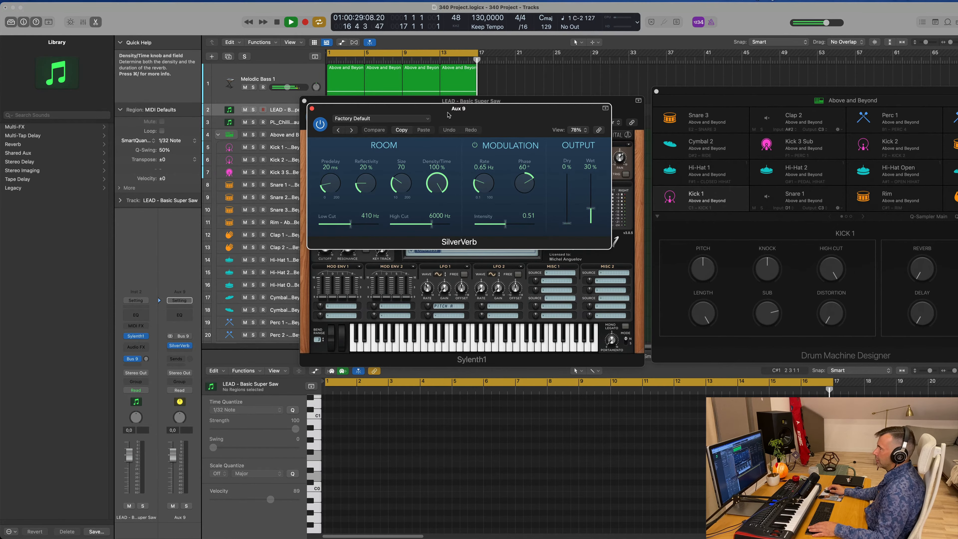
left_click(381, 117)
left_click(381, 275)
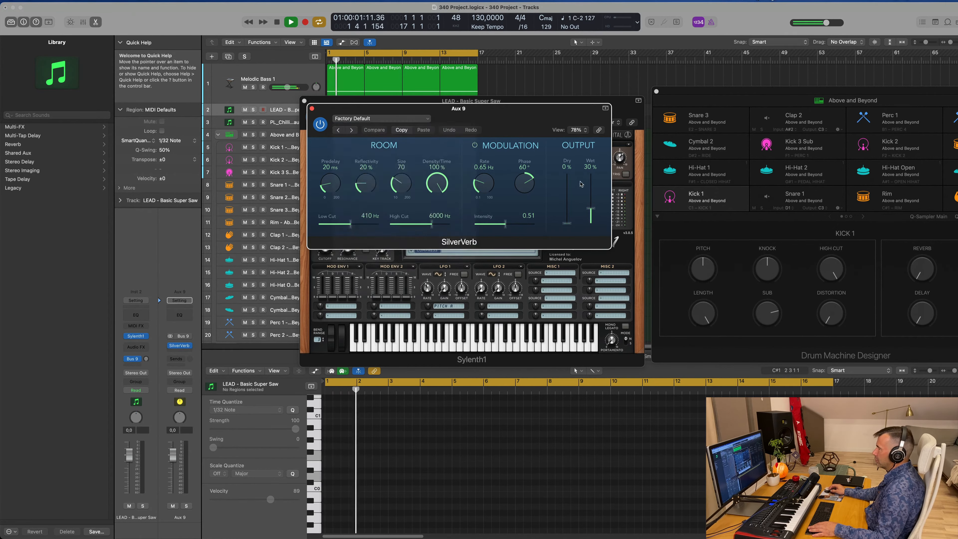
left_click_drag(499, 108, 771, 121)
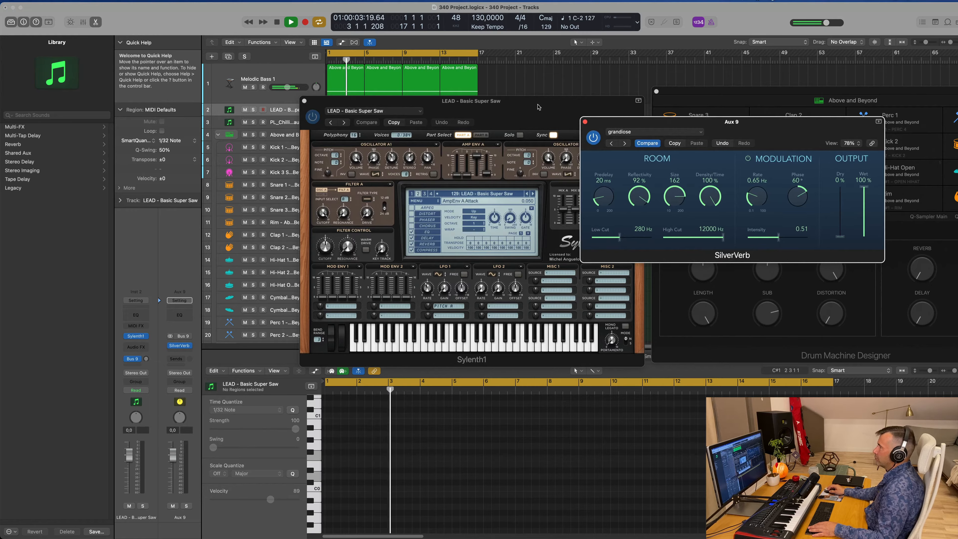
left_click_drag(538, 107, 604, 164)
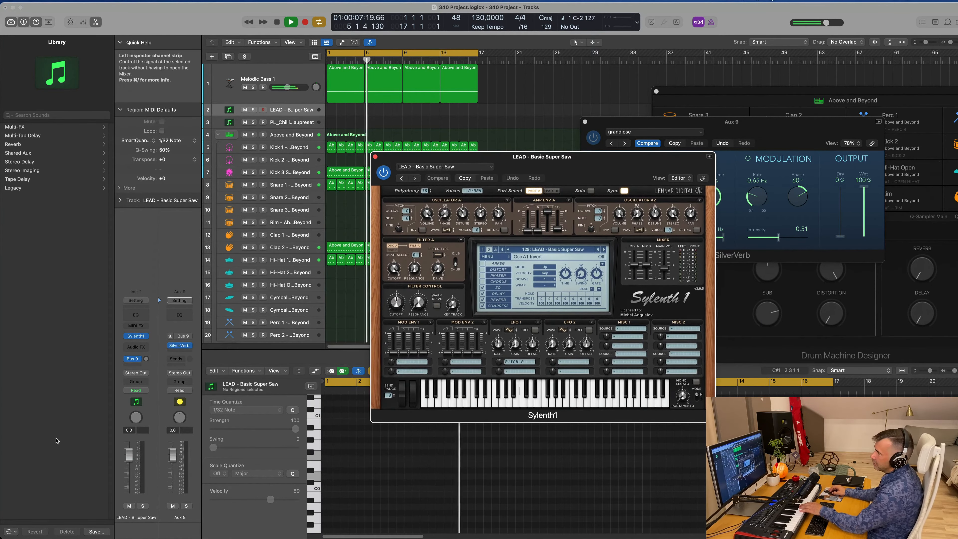
Raise the Bus 9 send on the LEAD - Basic Super Saw track and lower the track volume to -16.6 dB.
left_click_drag(130, 465, 129, 475)
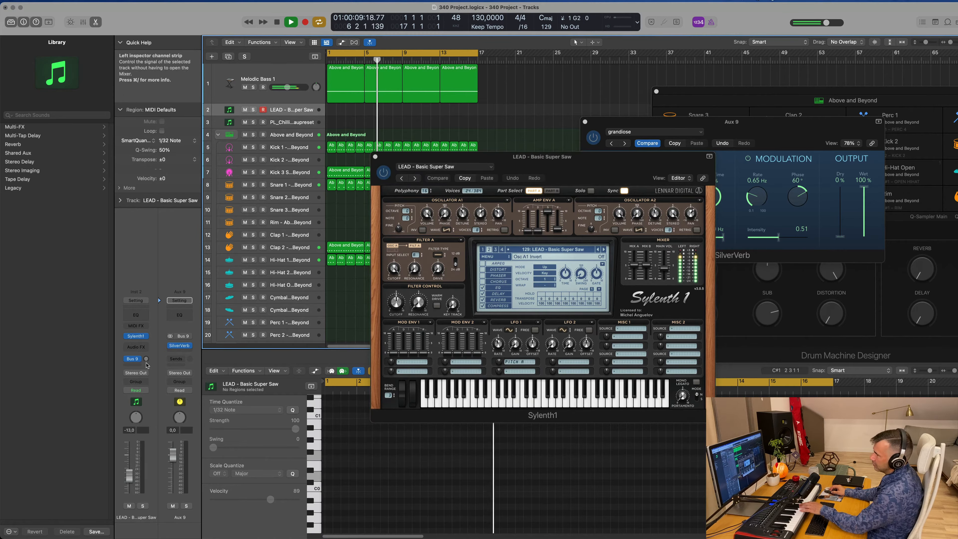
left_click_drag(144, 359, 150, 345)
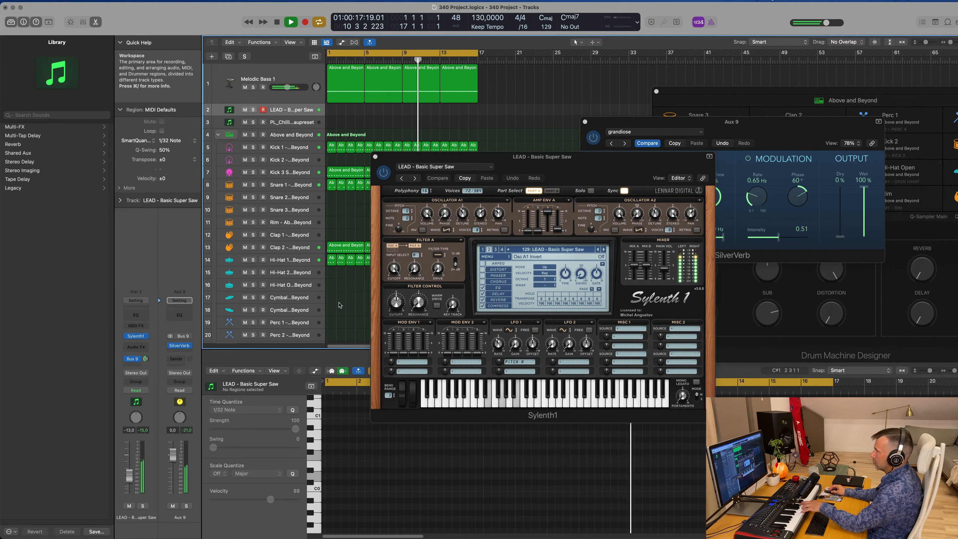
left_click_drag(653, 166, 640, 165)
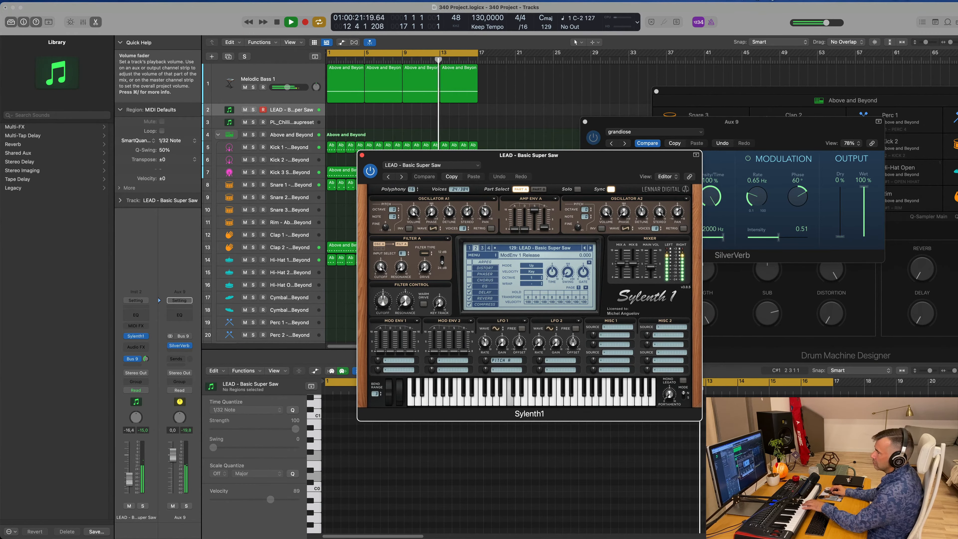
left_click_drag(129, 479, 129, 479)
Switch Sylenth1 to the LEAD - Bass Lead preset and set the track volume to -13.8 dB.
left_click(565, 249)
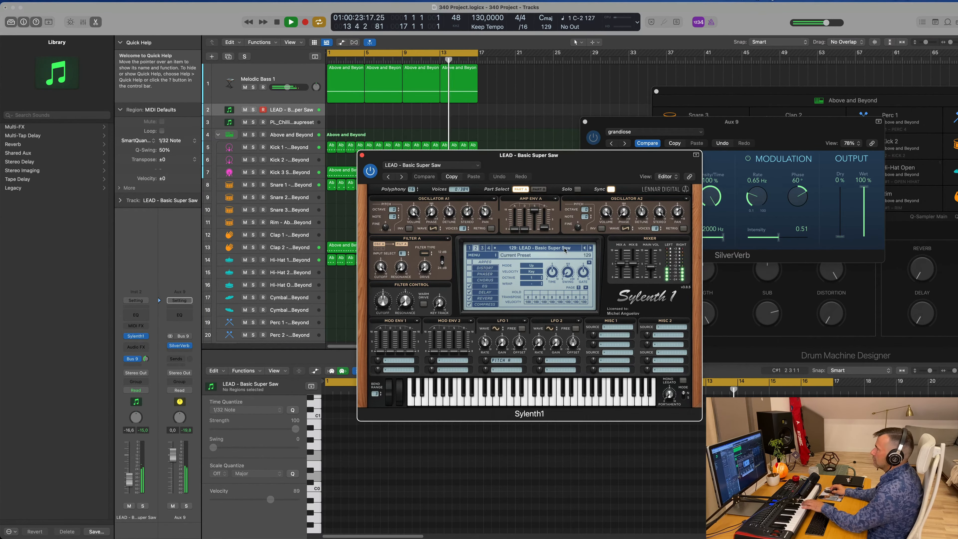
left_click(591, 169)
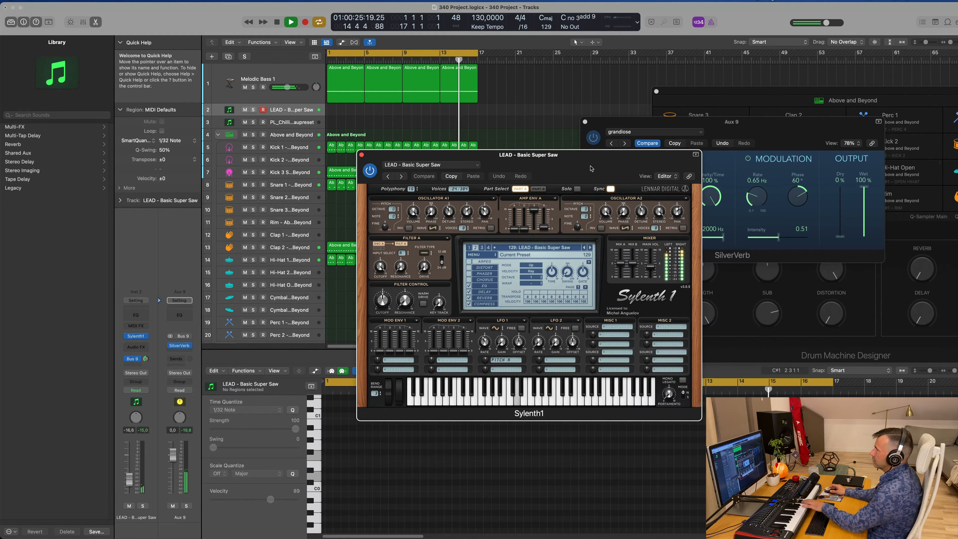
left_click(591, 247)
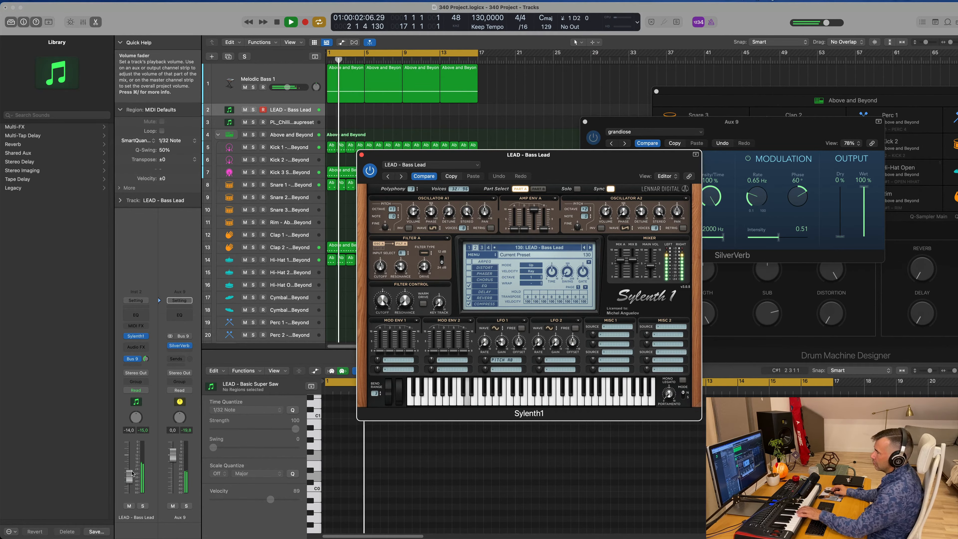
left_click_drag(130, 478, 129, 476)
Add a Channel EQ to the lead track with a low cut at 102 Hz and 24 dB/Oct, and close it.
left_click(141, 316)
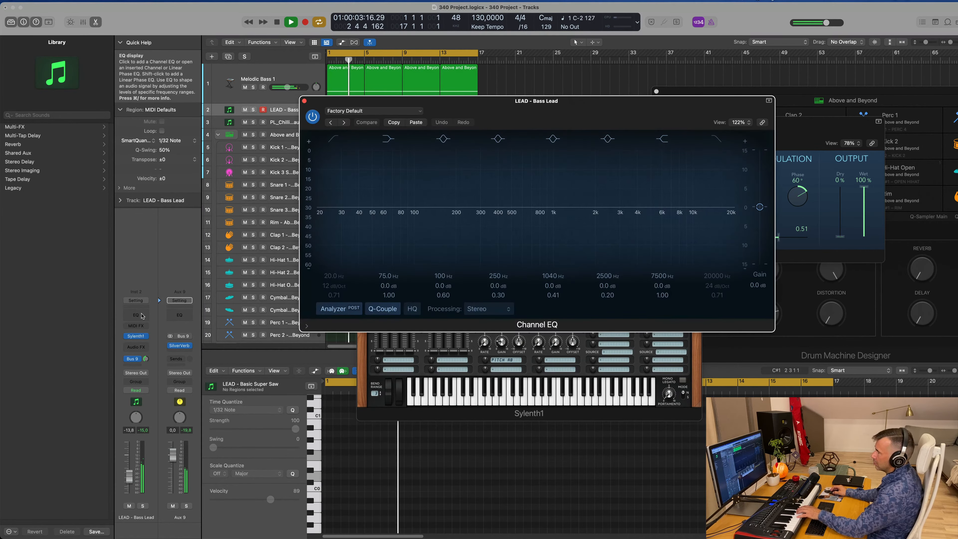
left_click(333, 140)
left_click_drag(333, 168, 437, 180)
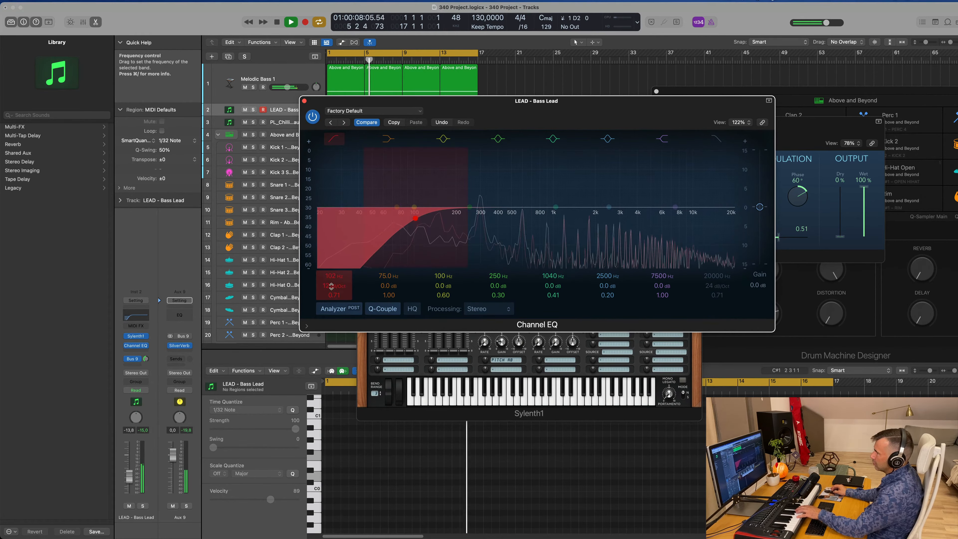
left_click_drag(330, 285, 330, 274)
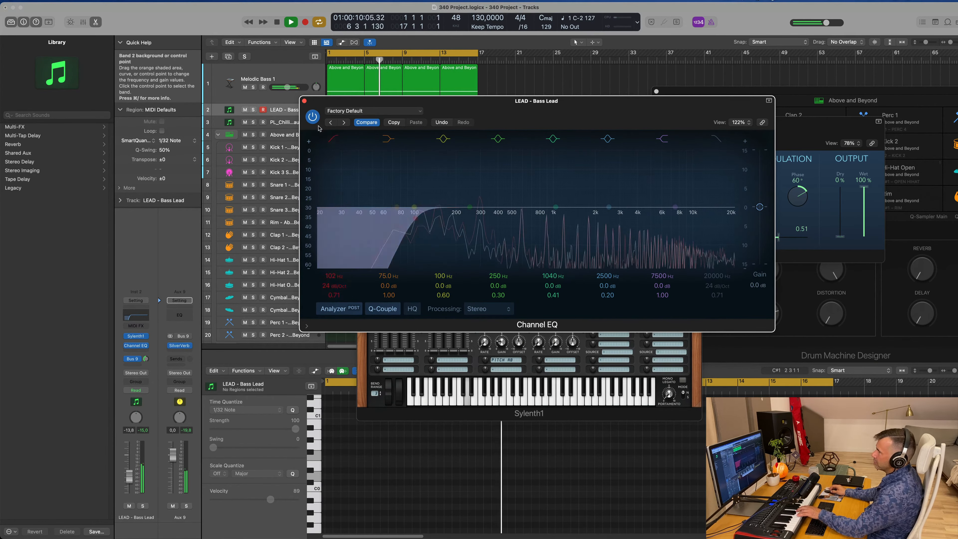
left_click(304, 101)
Switch Sylenth1 to the LEAD - Bendy Saw preset and set the track volume to -15.4 dB.
left_click_drag(547, 161, 576, 155)
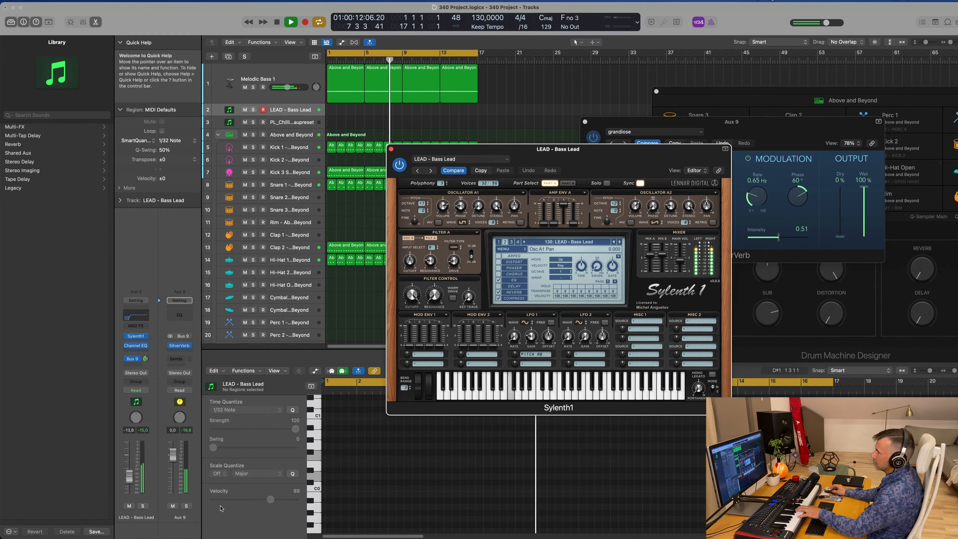
left_click(132, 472)
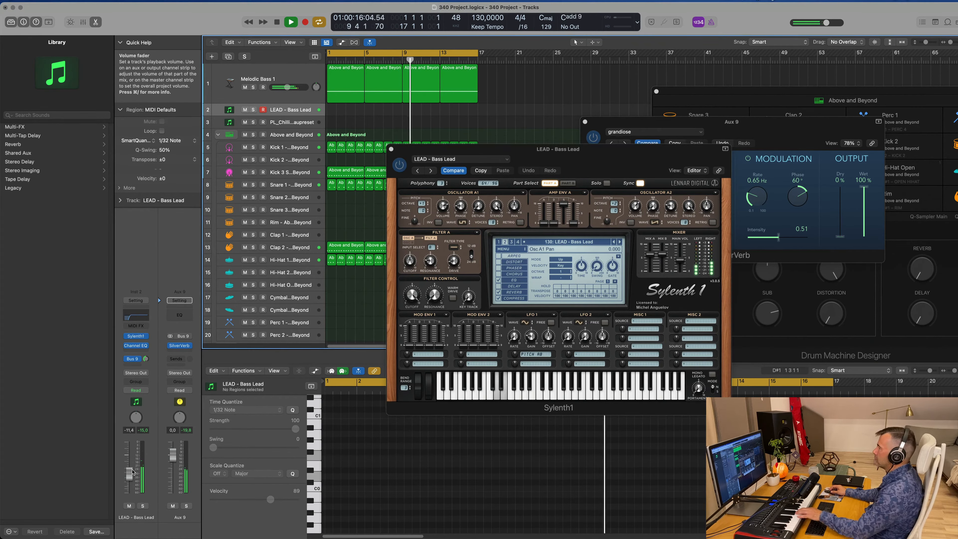
left_click(619, 243)
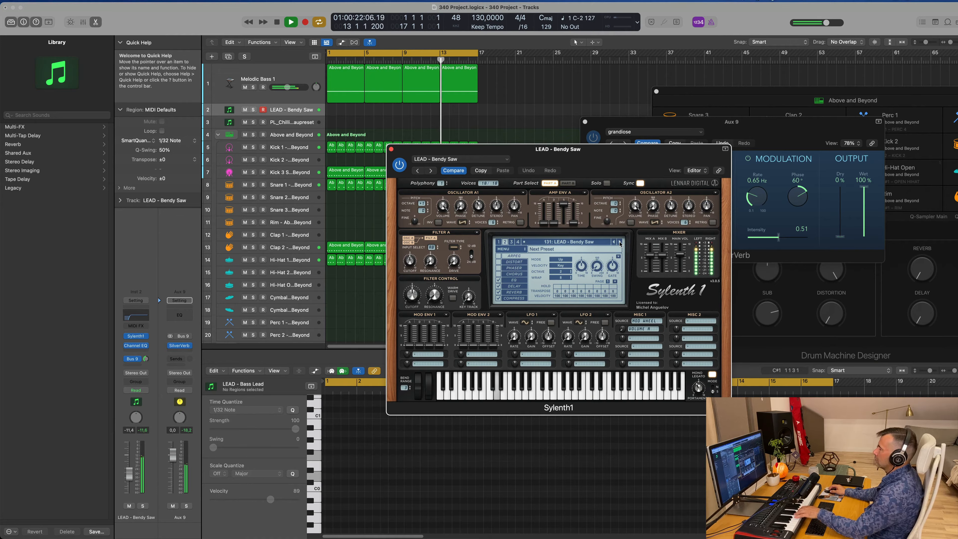
left_click(133, 482)
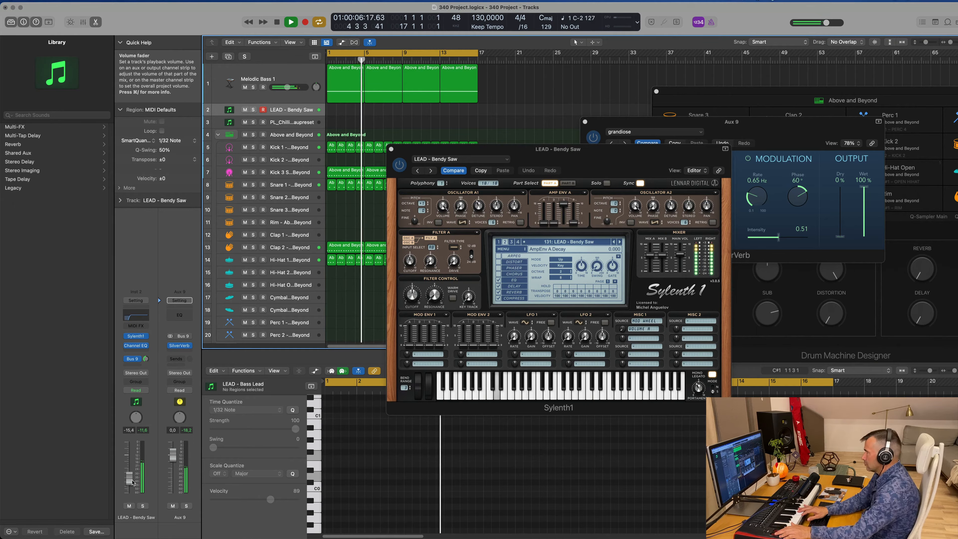
Record a MIDI region with pitch bend on the LEAD - Bendy Saw track and raise the track volume to -13.0 dB.
key("r")
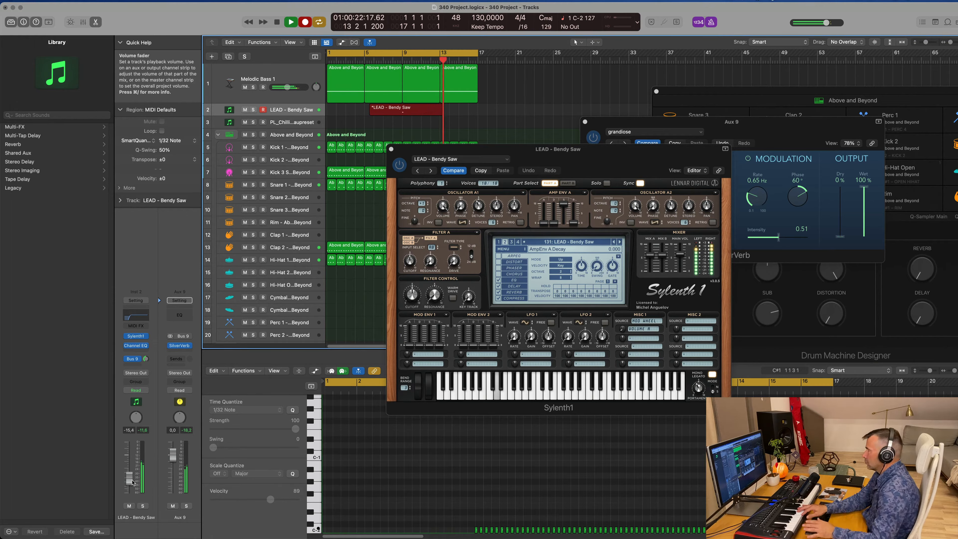
left_click_drag(132, 482, 129, 477)
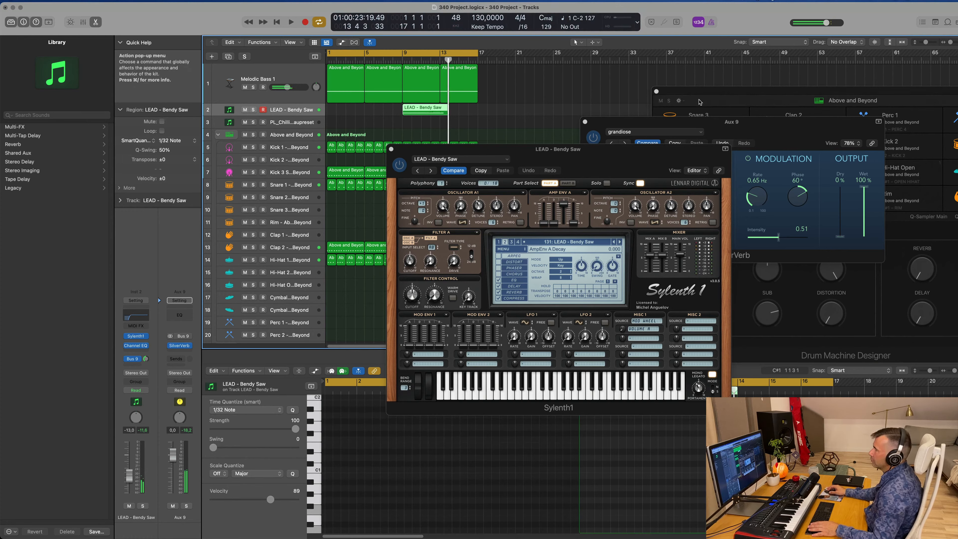
Move the recorded Bendy Saw region to bar 1 and trim it at bar 5, shortening the crossing notes and deleting the remainder.
left_click_drag(416, 109, 347, 117)
left_click_drag(553, 152, 756, 53)
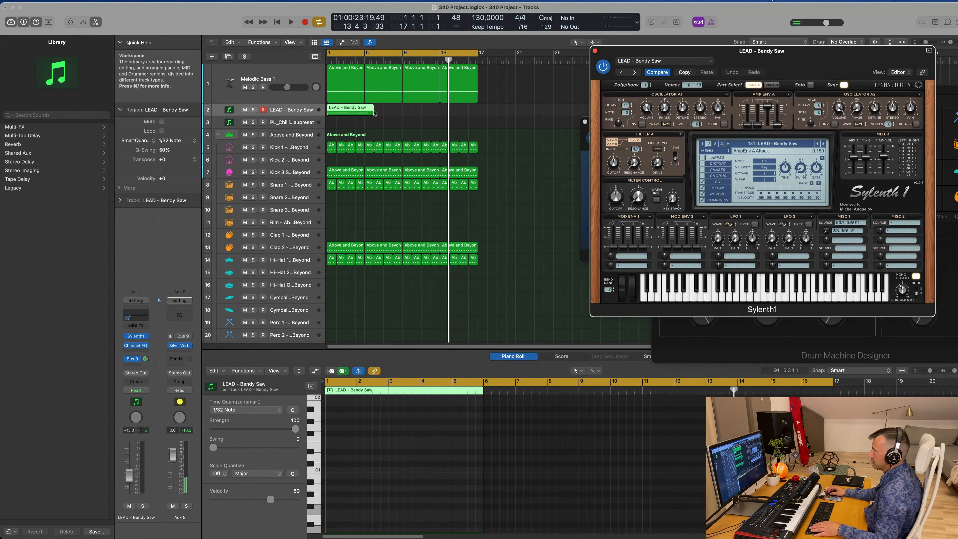
left_click(362, 112, "super")
left_click(362, 111, "super")
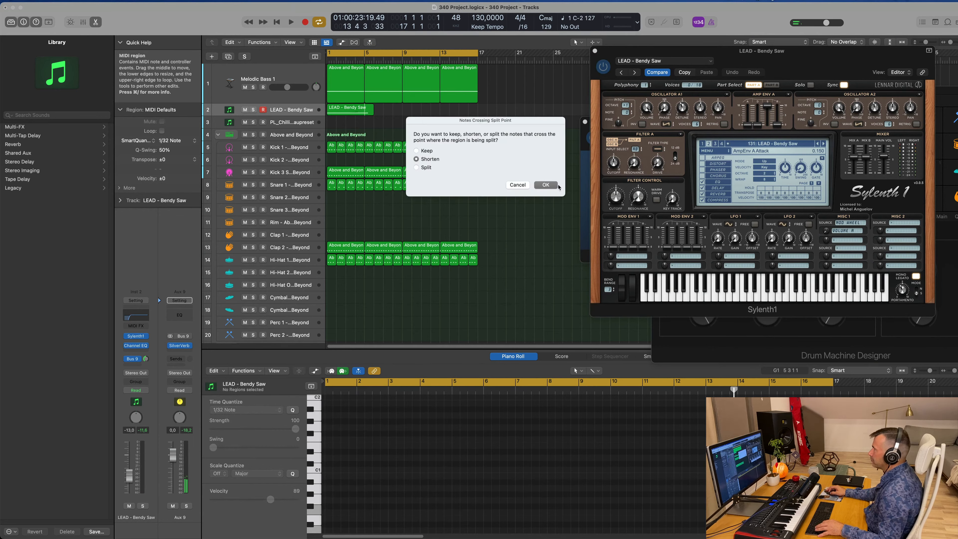
left_click(555, 187)
key("Delete")
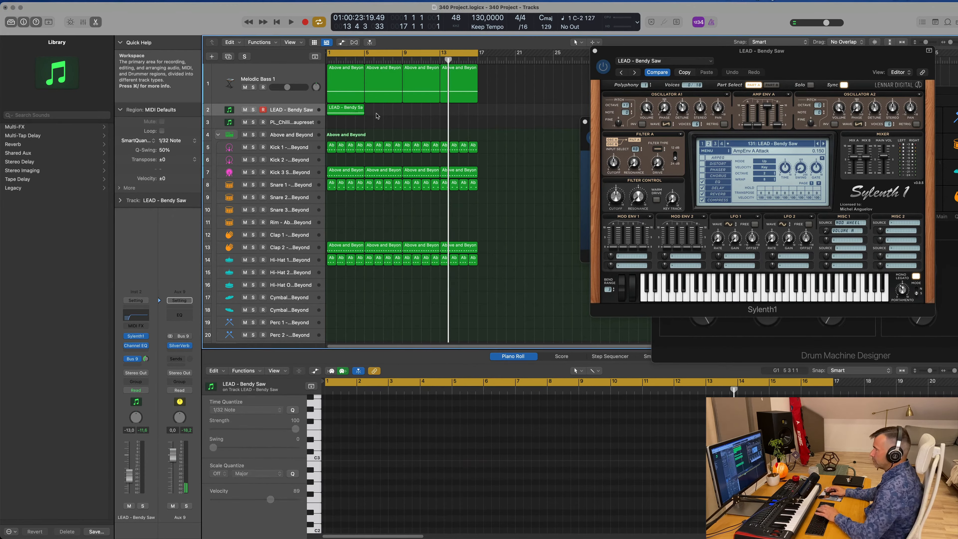
Show the Bendy Saw region's channel 1 Pitch Bend automation in the Piano Roll.
left_click(354, 113)
left_click(315, 371)
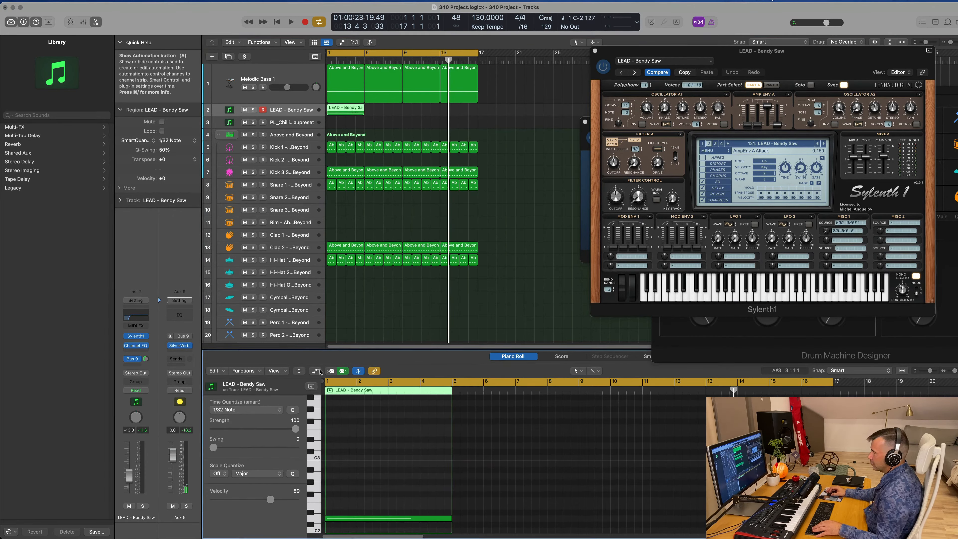
left_click(279, 496)
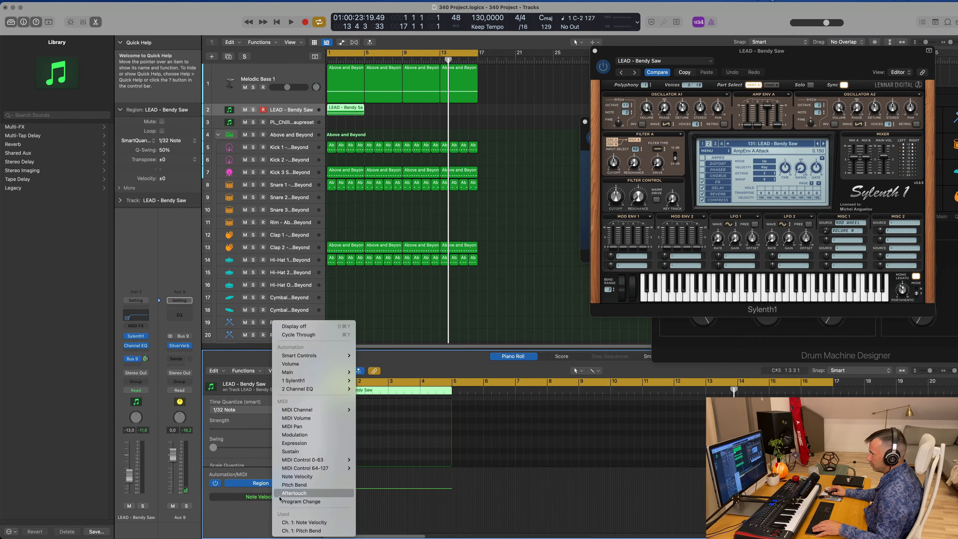
left_click(308, 530)
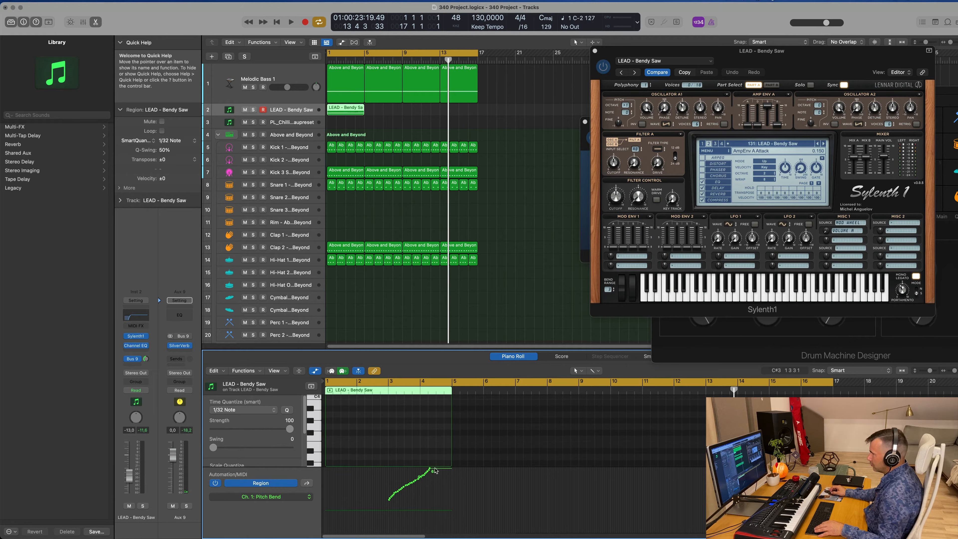
Replace the recorded pitch bend curve with a straight ramp from bar 3 up to 63 at the end of bar 4, and play from the start.
left_click_drag(431, 468, 404, 468)
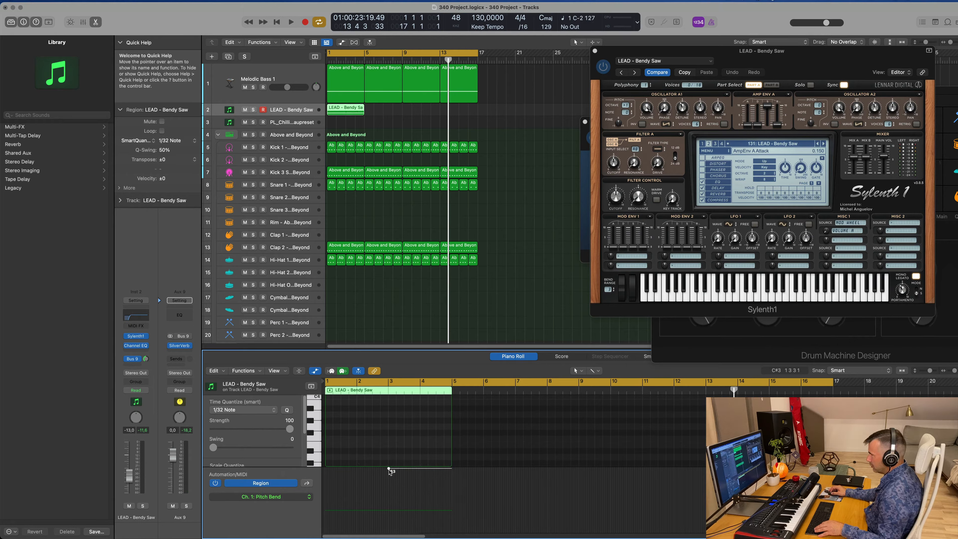
left_click_drag(388, 468, 388, 484)
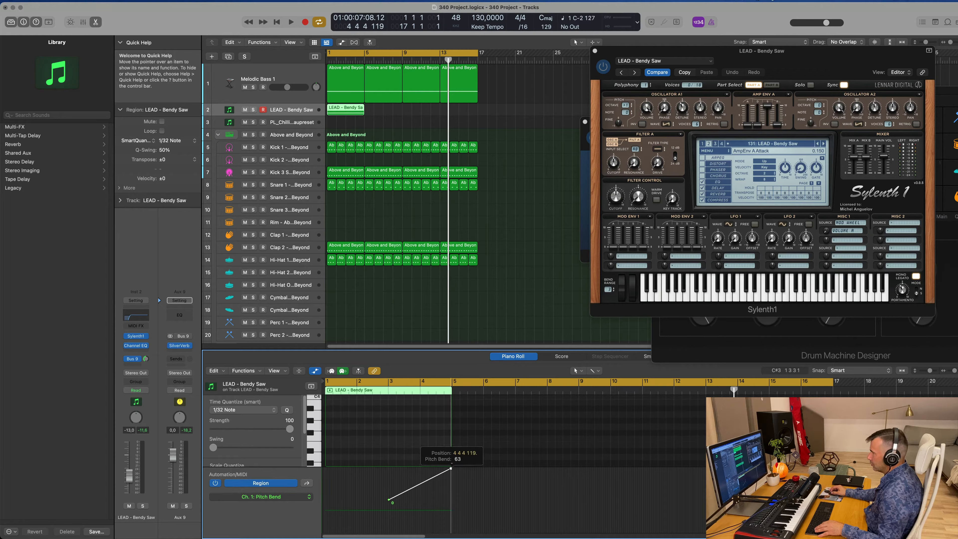
key("Return")
key("space")
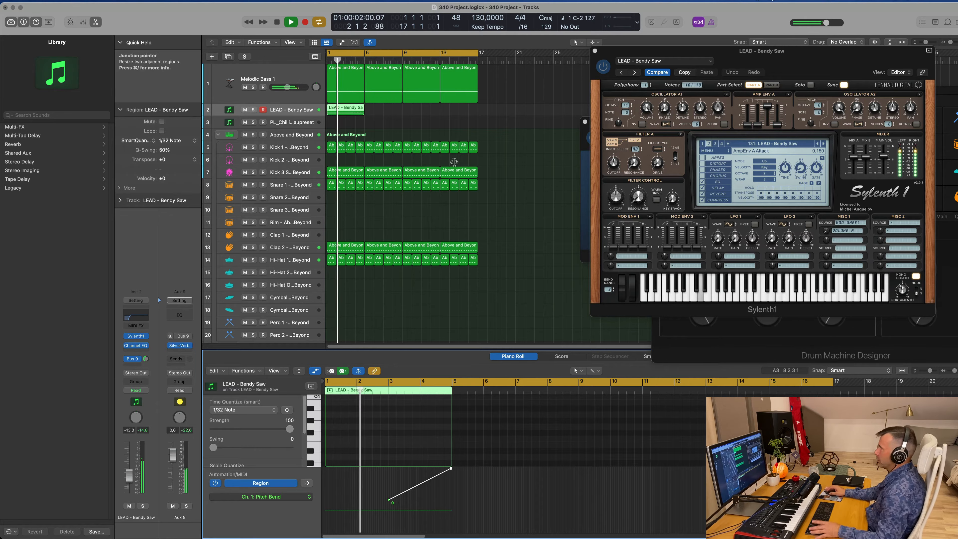
Replay the arrangement from the start, then copy the LEAD - Bendy Saw region from bar 1 to bar 9.
scroll(401, 126, "down", 6)
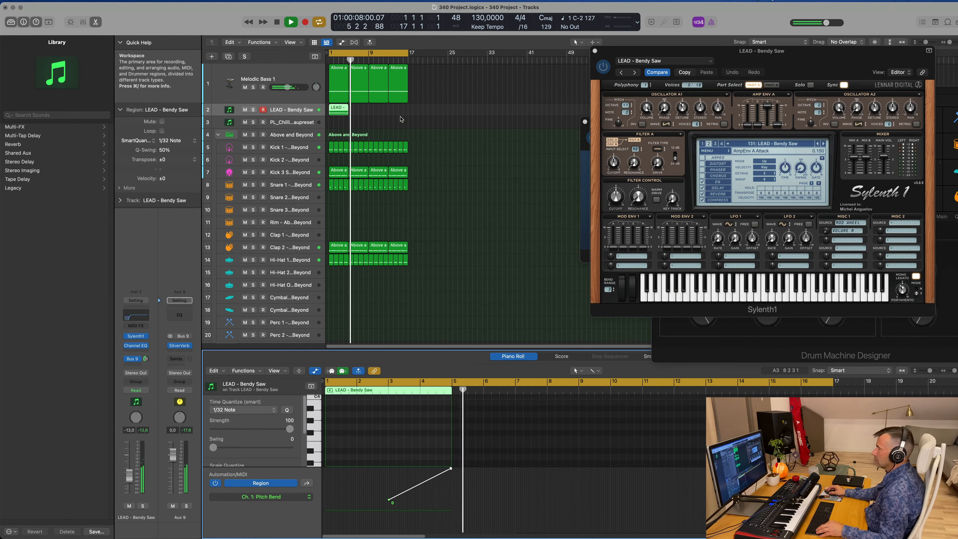
scroll(393, 125, "up", 2)
scroll(393, 120, "down", 2)
key("Return")
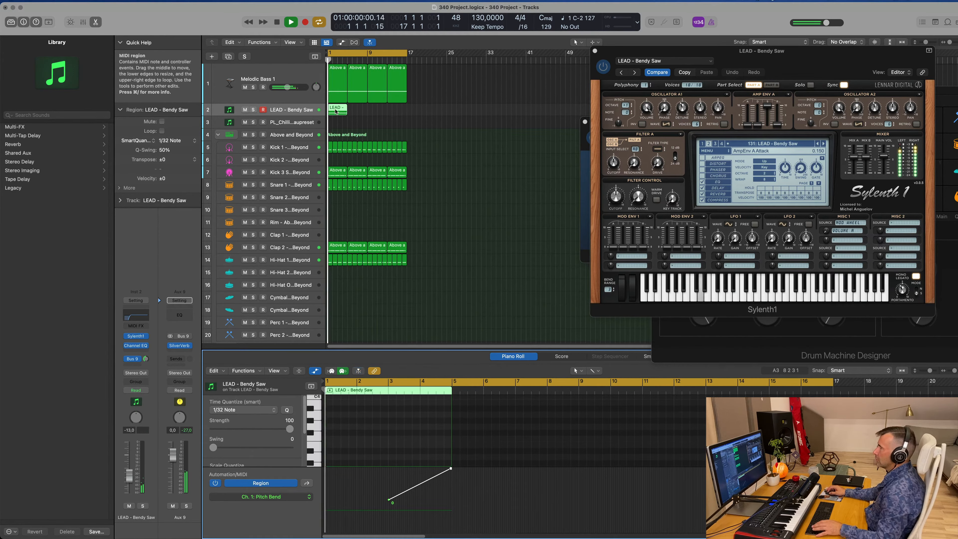
left_click(345, 111)
left_click_drag(345, 112, 384, 111)
key("space")
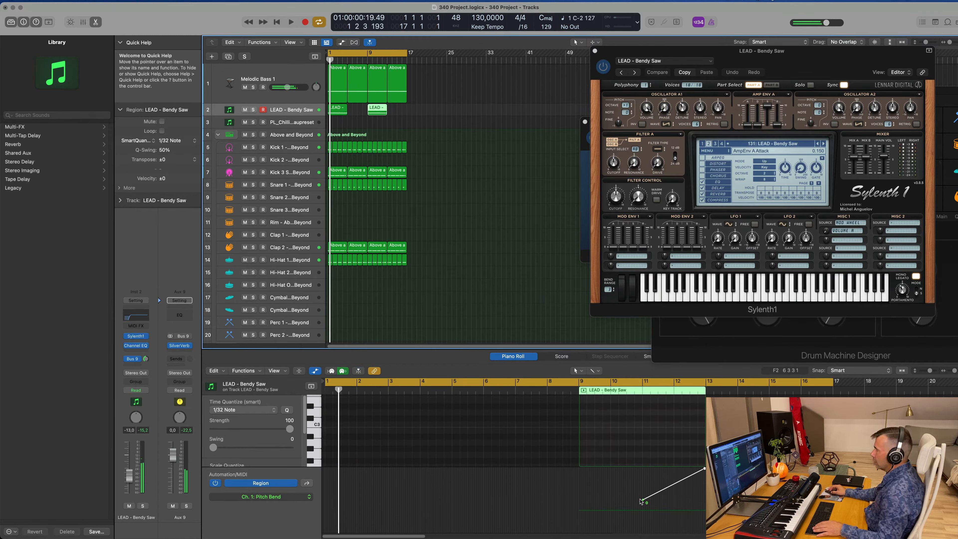
Add a Pitch Bend point of 0 at the start of the bar 9 region and set the ramp to begin at bar 11.
left_click(635, 504)
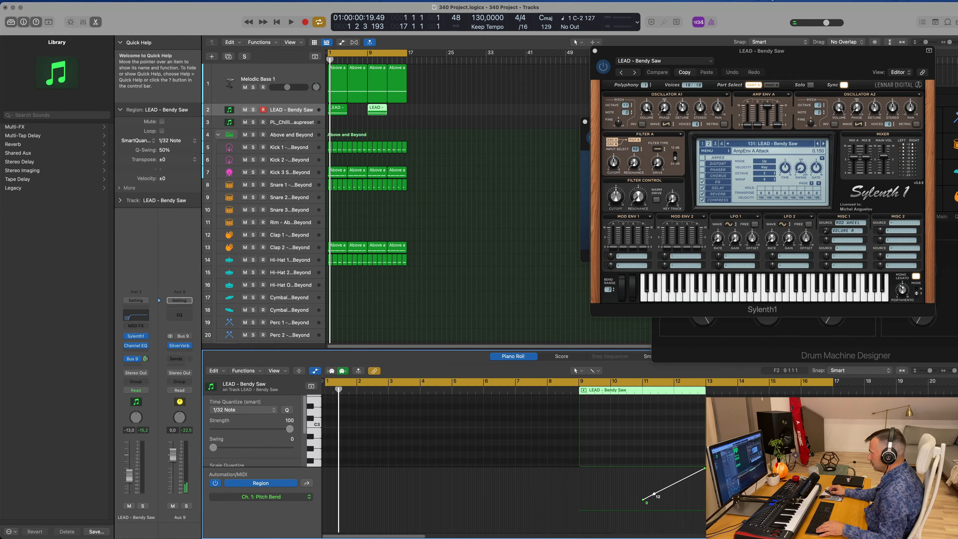
left_click_drag(654, 493, 583, 500)
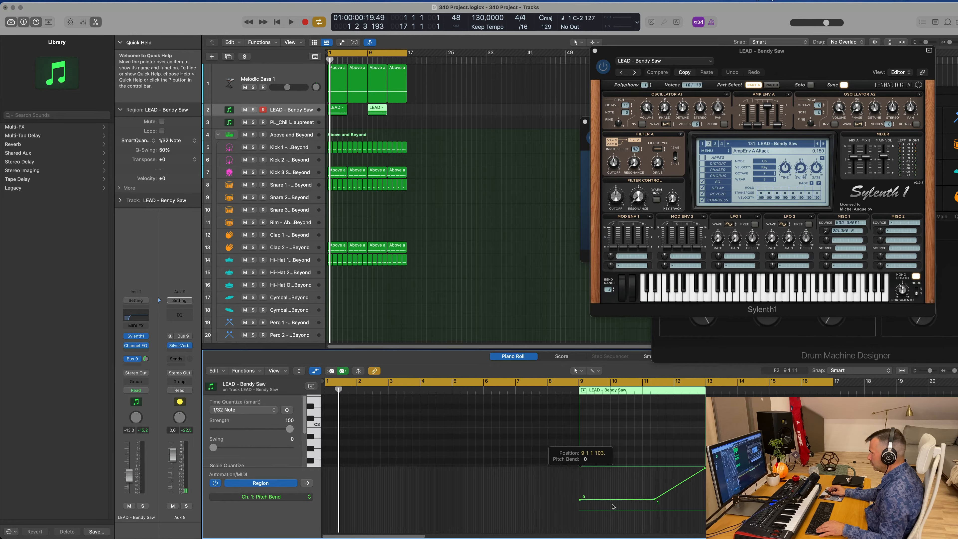
left_click_drag(654, 499, 645, 499)
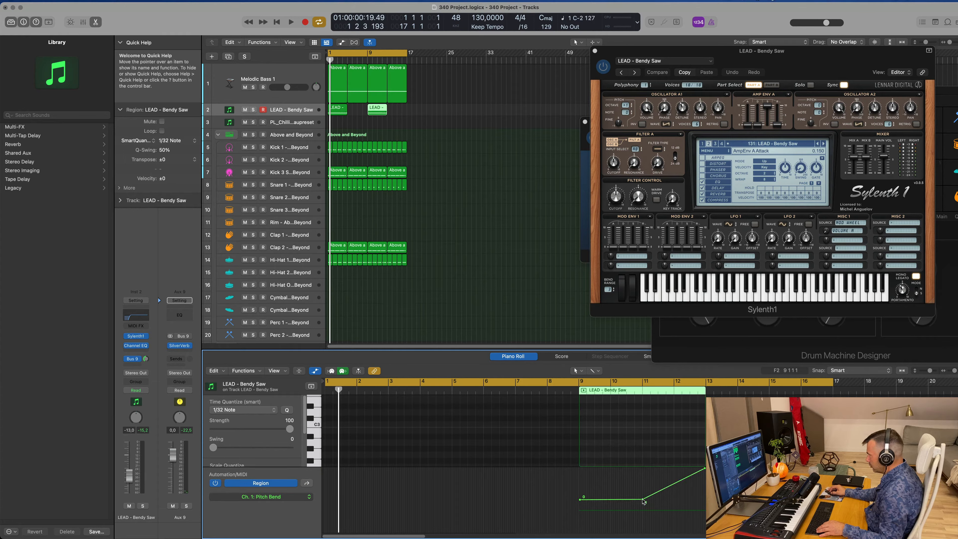
left_click_drag(643, 501, 642, 501)
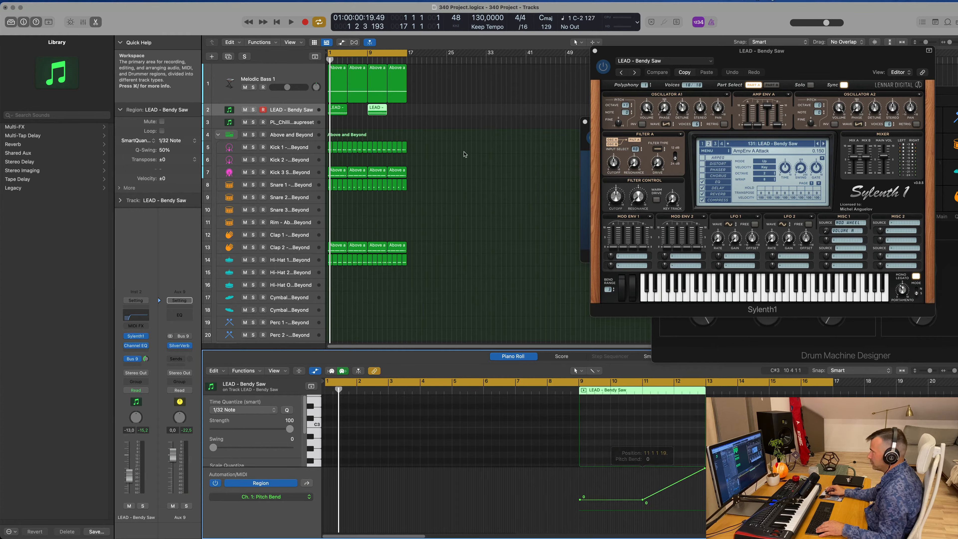
Replace the bar 1 Bendy Saw region with a copy of the corrected bar 9 region and play.
left_click(342, 110)
key("Delete")
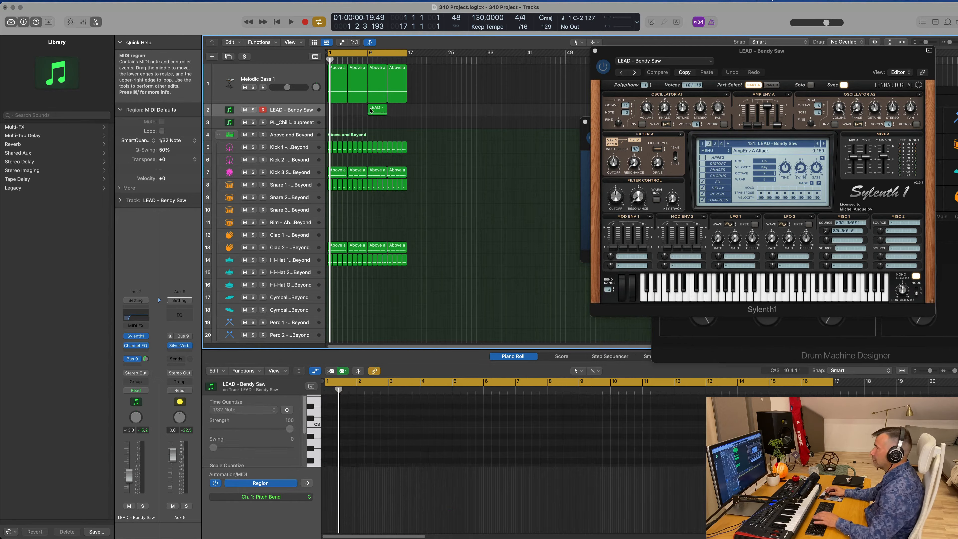
left_click(375, 112)
left_click_drag(375, 112, 337, 110)
key("space")
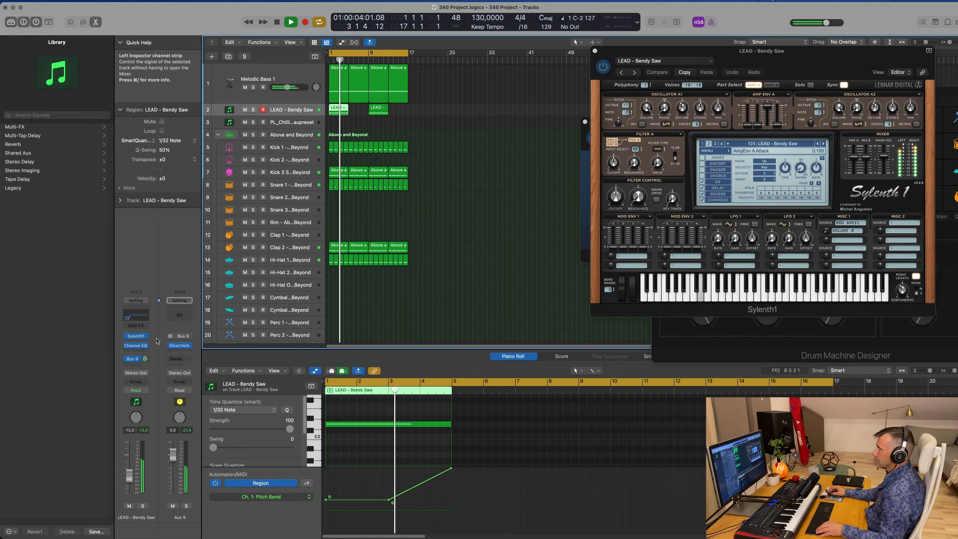
Adjust the lead track's Bus 9 reverb send and lower the track volume to -17.6 dB, replaying from the start.
left_click_drag(146, 359, 146, 356)
key("Return")
left_click_drag(131, 475, 130, 480)
key("Return")
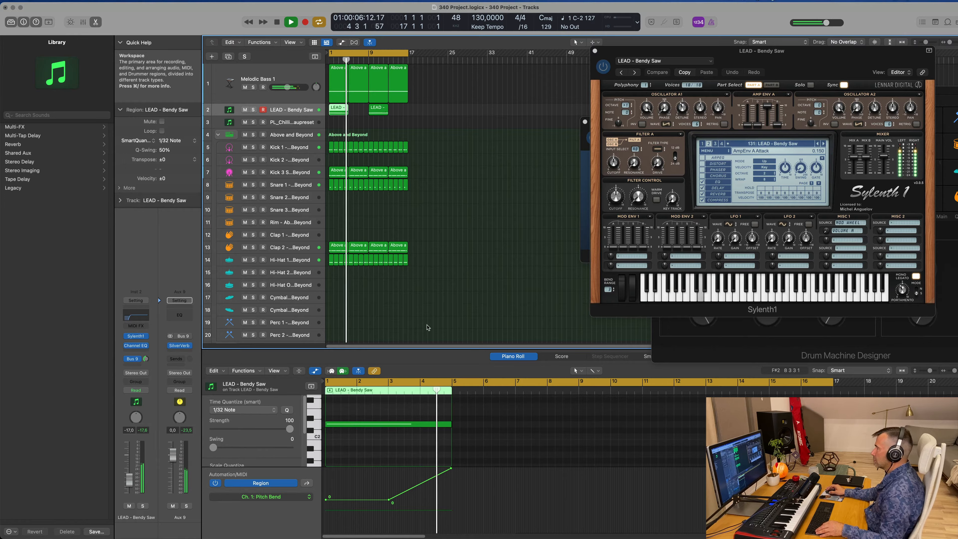
Select all regions in bars 1 to 16 and repeat them three times to fill the arrangement up to bar 65.
left_click_drag(459, 82, 325, 281)
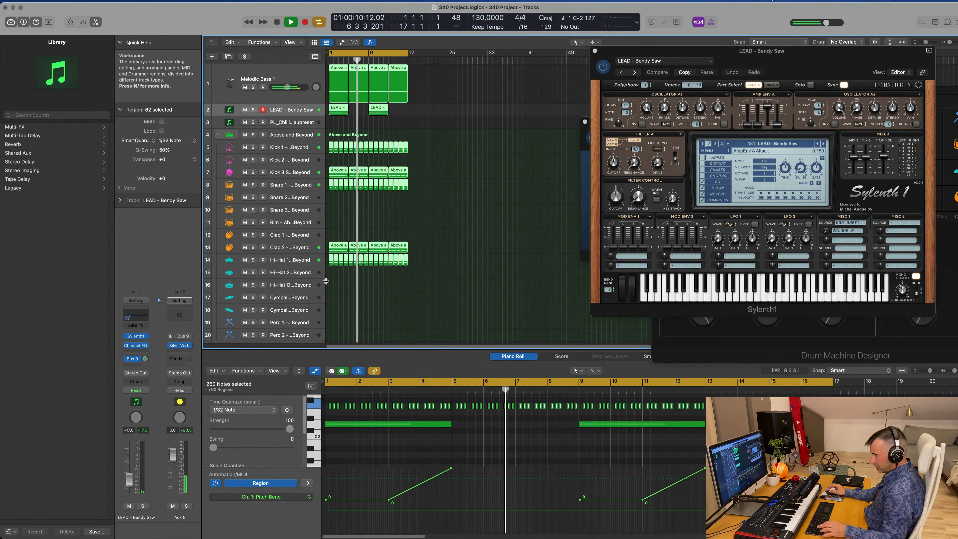
key("super+r")
key("super+r")
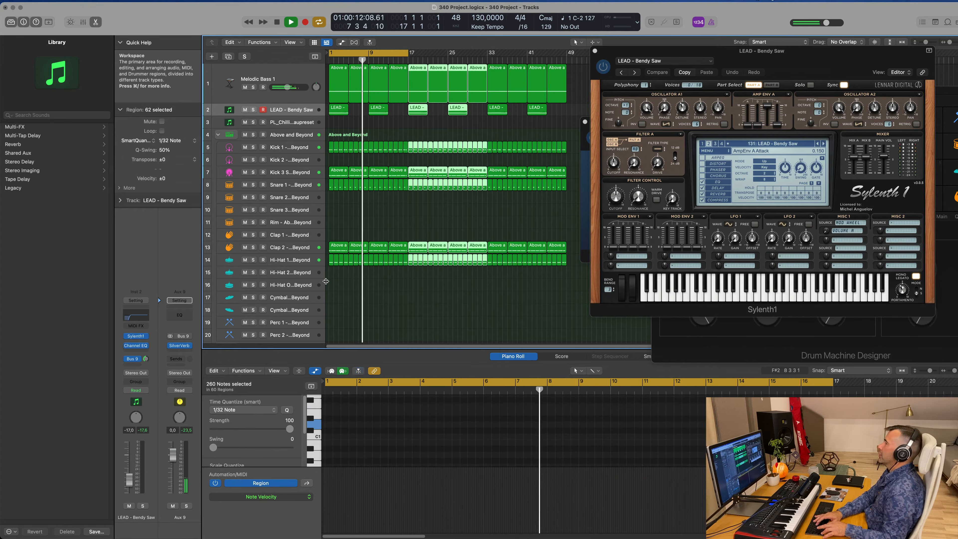
key("super+r")
Clear the Sylenth1 and SilverVerb plug-in windows off the arrangement.
left_click_drag(806, 52, 707, 212)
left_click(495, 210)
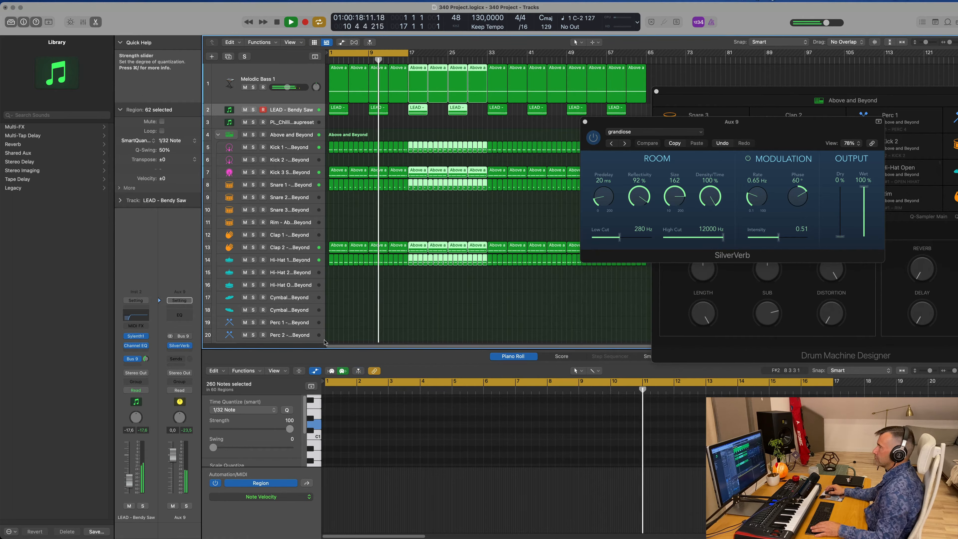
left_click_drag(679, 122, 655, 182)
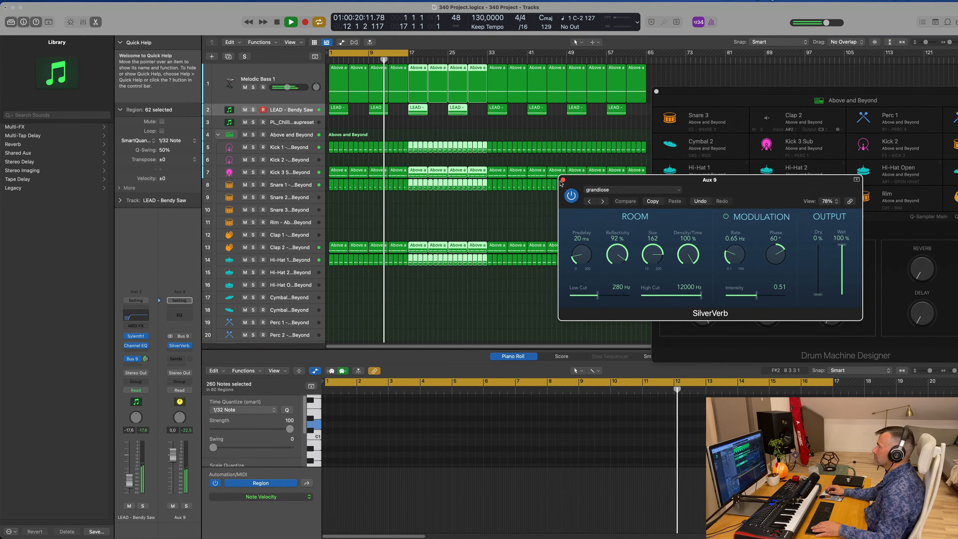
left_click(561, 183)
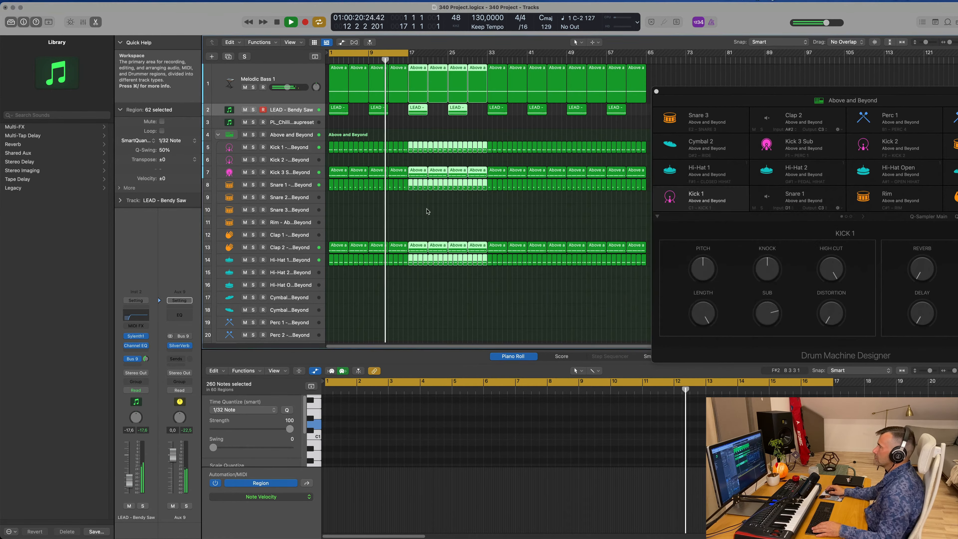
Duplicate the LEAD - Bendy Saw track with its settings and copy the bar 1 region onto the new track at bar 5.
left_click(338, 109)
left_click(378, 109, "shift")
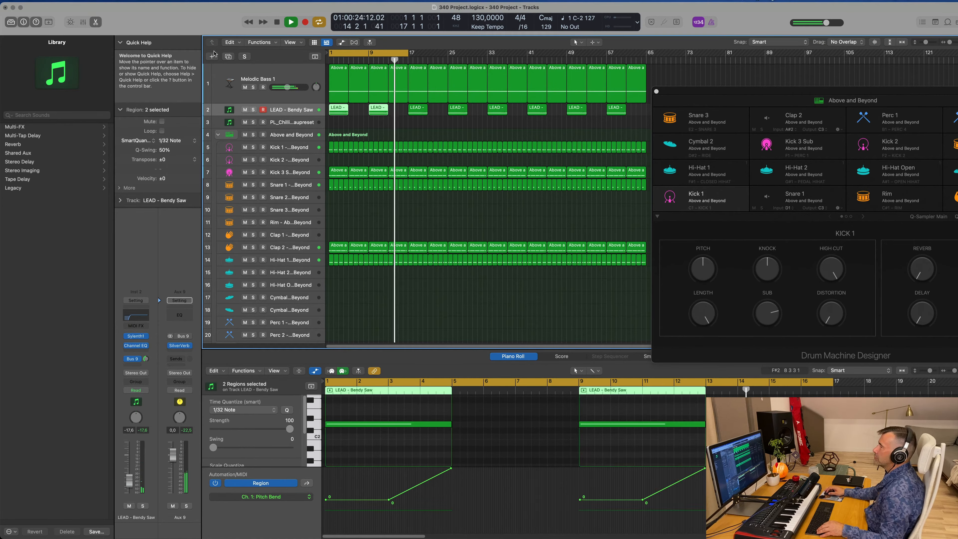
key("super+d")
left_click(339, 109)
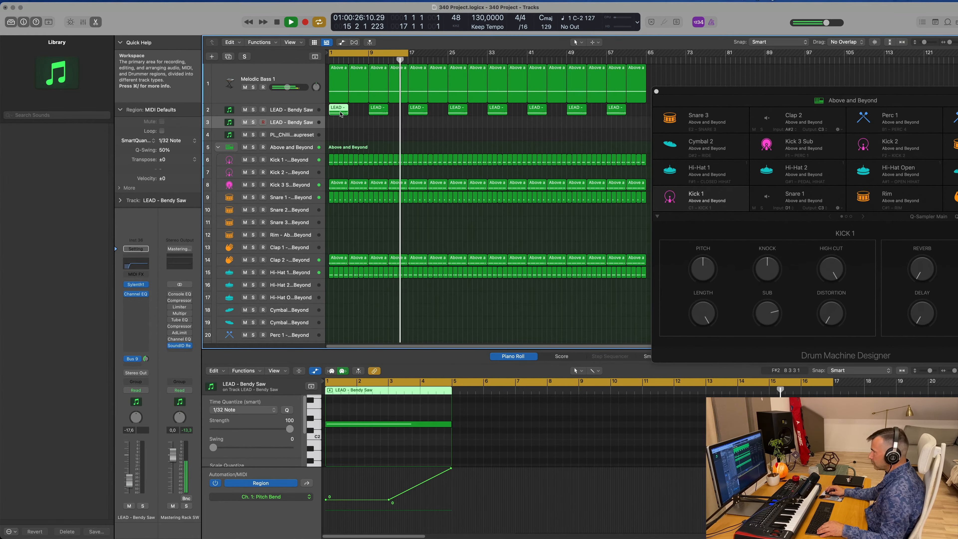
left_click_drag(339, 110, 358, 124)
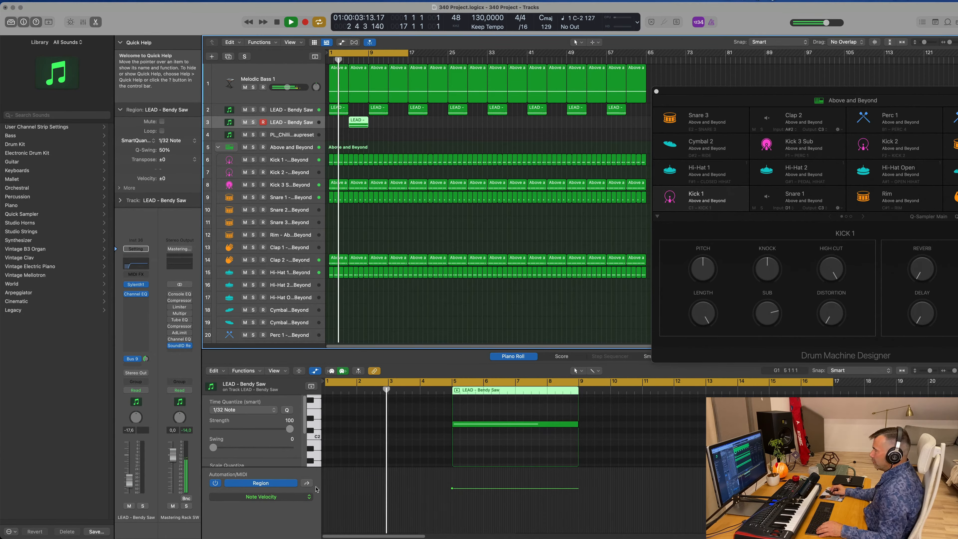
Show the copied region's channel 1 Pitch Bend and flatten the ramp by setting its end point to 0.
left_click(296, 497)
left_click(310, 530)
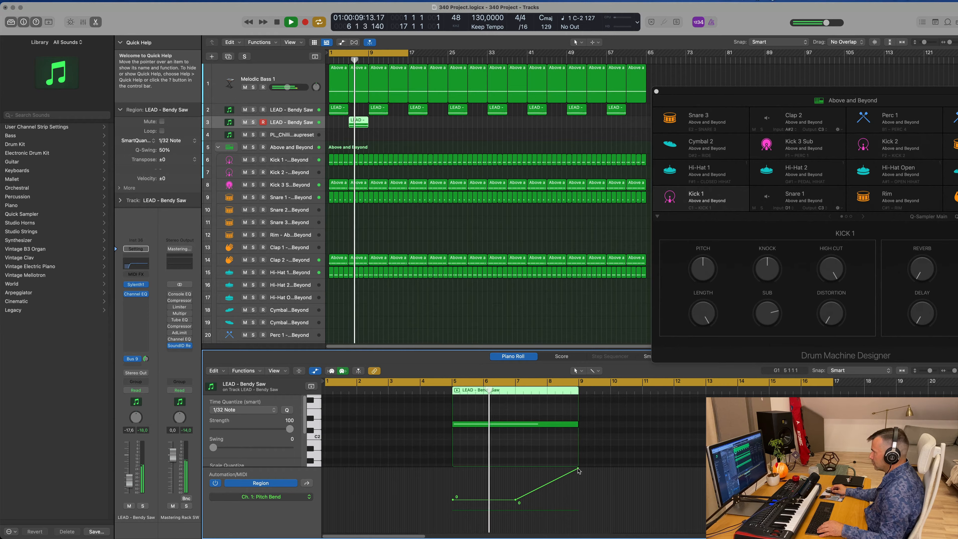
left_click_drag(578, 469, 578, 478)
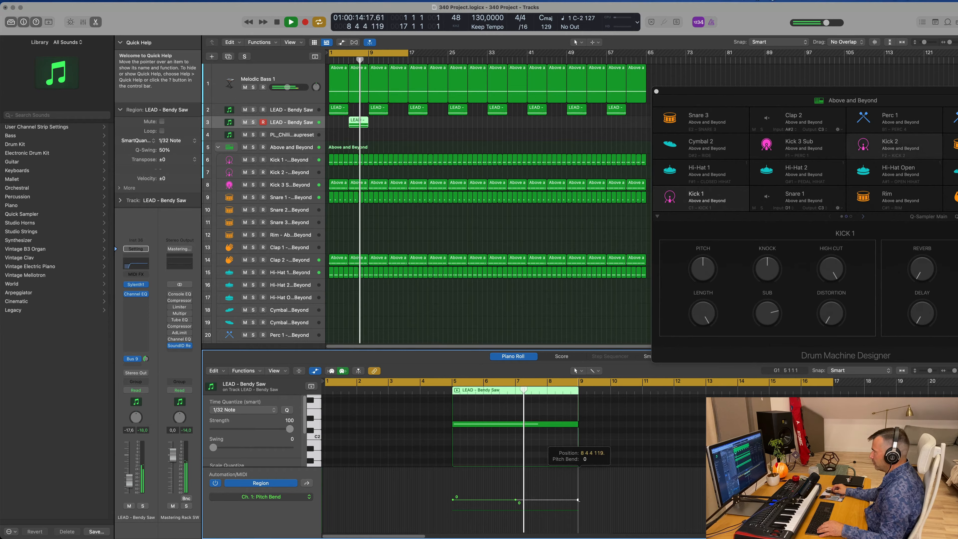
key("space")
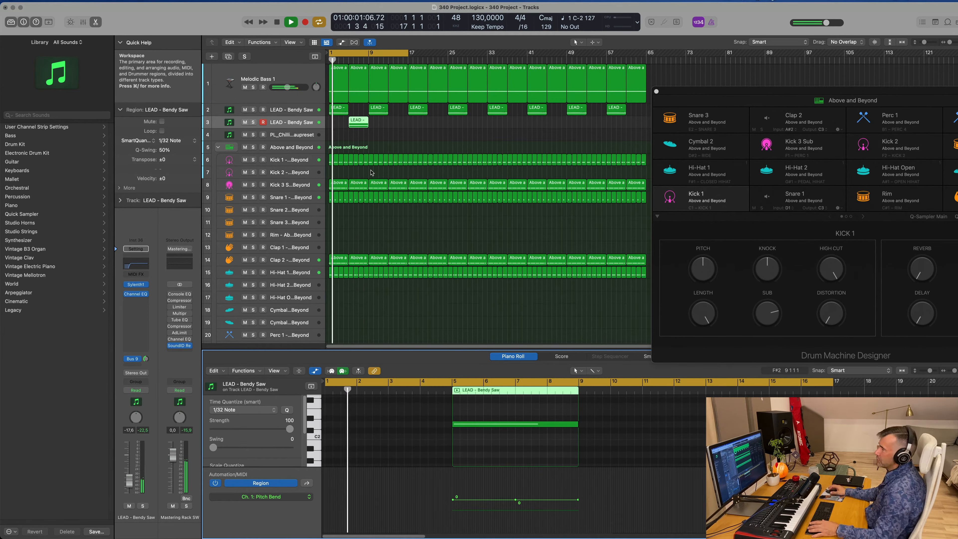
Add two higher copies of the held note in the bar 5 region to form a three-note chord, and replay.
scroll(498, 431, "up", 1)
left_click_drag(497, 431, 481, 418)
scroll(461, 422, "up", 2)
key("Return")
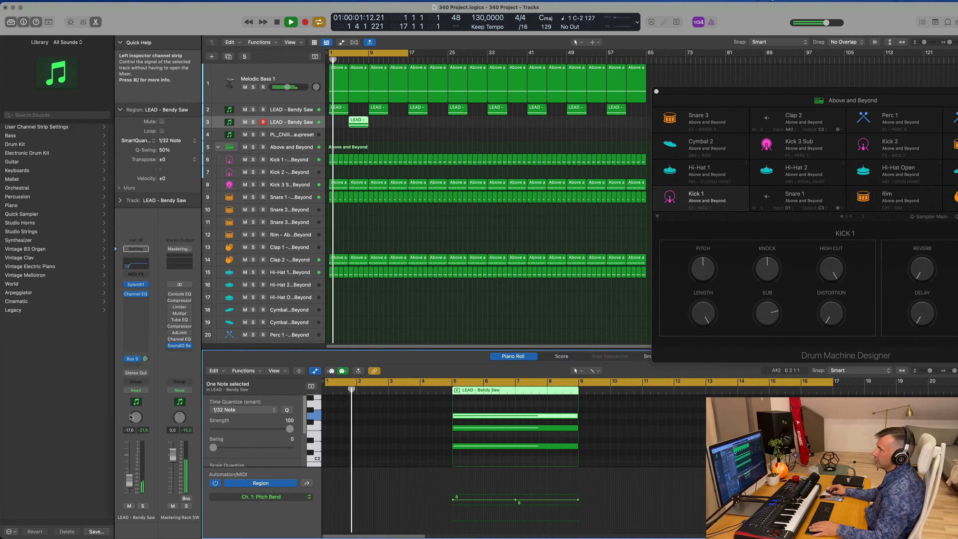
Load the Sylenth1 preset 133: LEAD - Brazil 1 on the duplicated track and replay from the start.
left_click(136, 284)
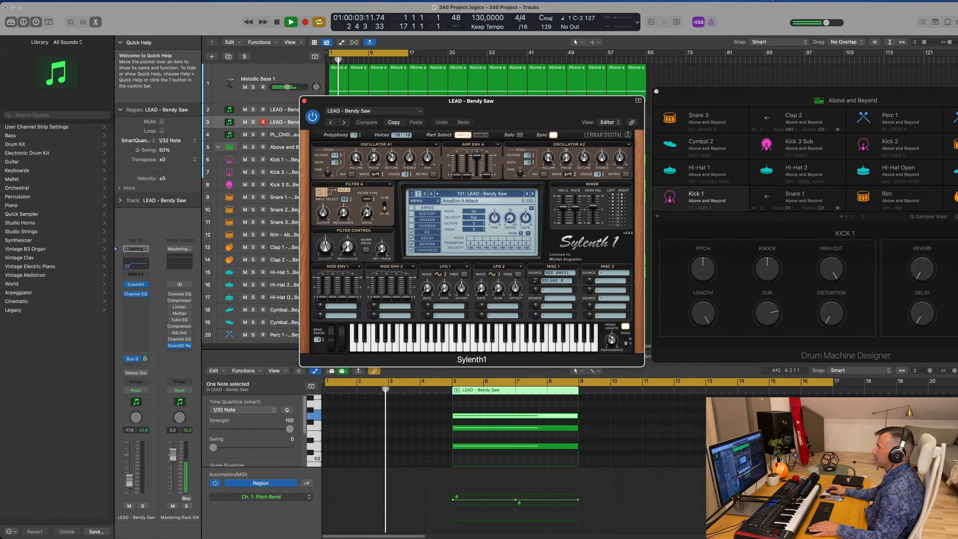
left_click(495, 194)
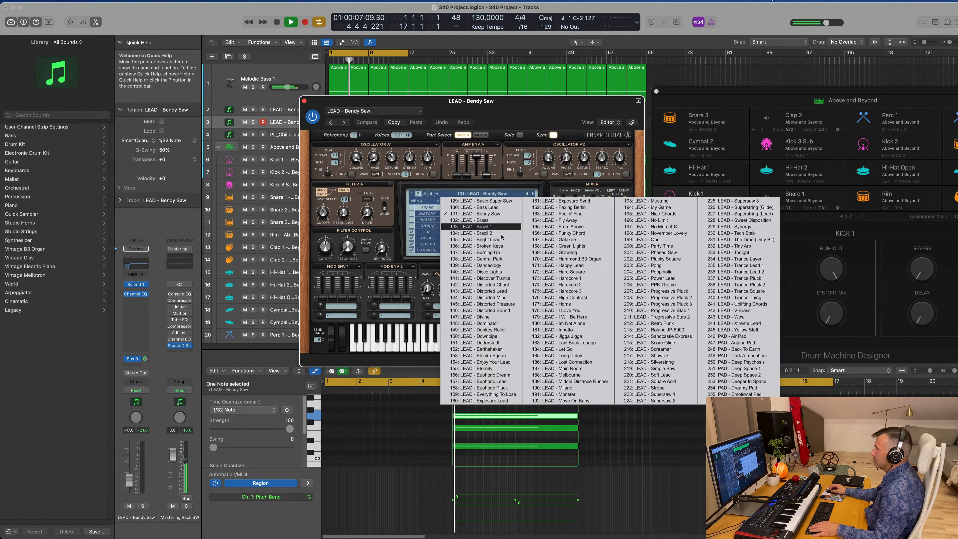
left_click(490, 226)
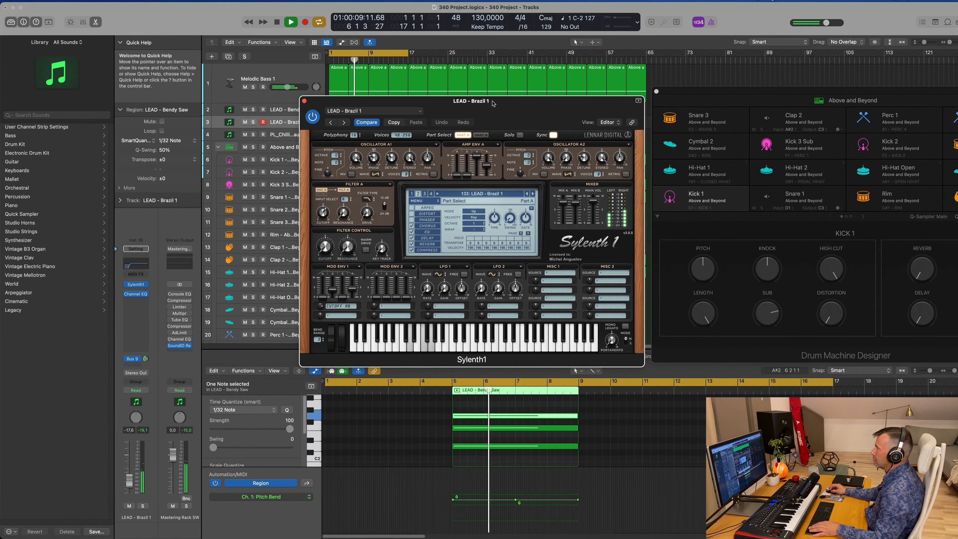
left_click_drag(492, 103, 957, 126)
key("Return")
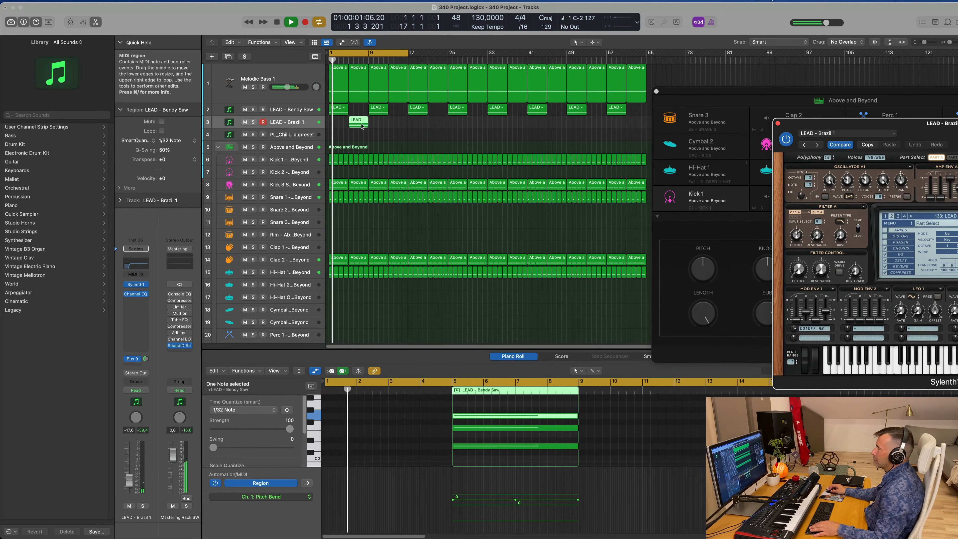
Copy the bar 5 chord region to bar 13 and raise the LEAD - Brazil 1 track volume to -8.4 dB.
left_click_drag(360, 123, 399, 123)
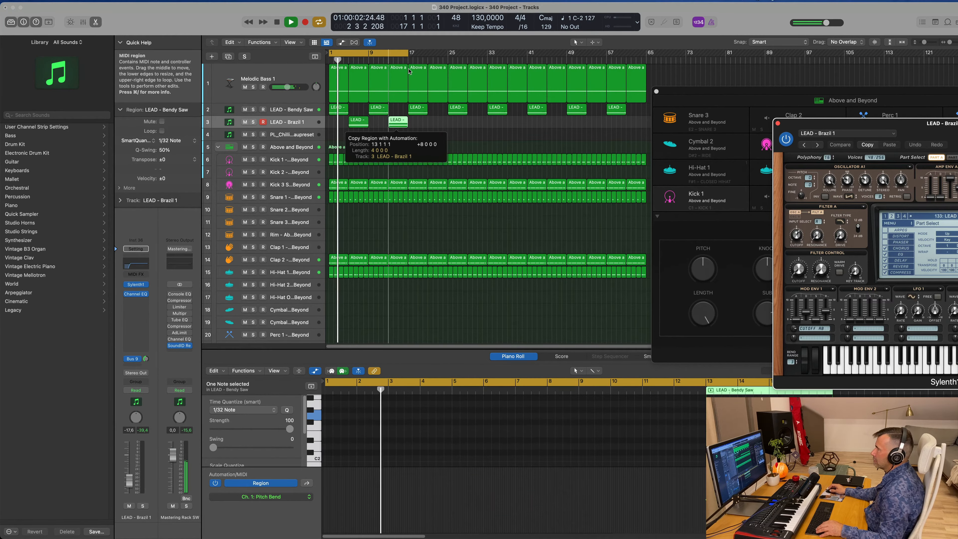
left_click_drag(848, 124, 446, 136)
left_click_drag(129, 478, 129, 470)
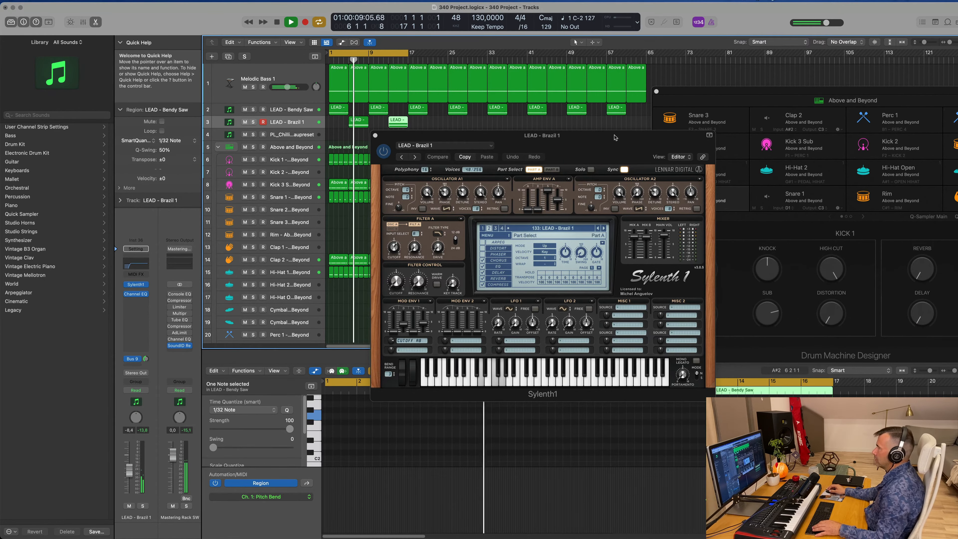
left_click_drag(616, 136, 776, 144)
Replay the arrangement and lower the LEAD - Brazil 1 track volume to -11.8 dB.
key("space")
key("space")
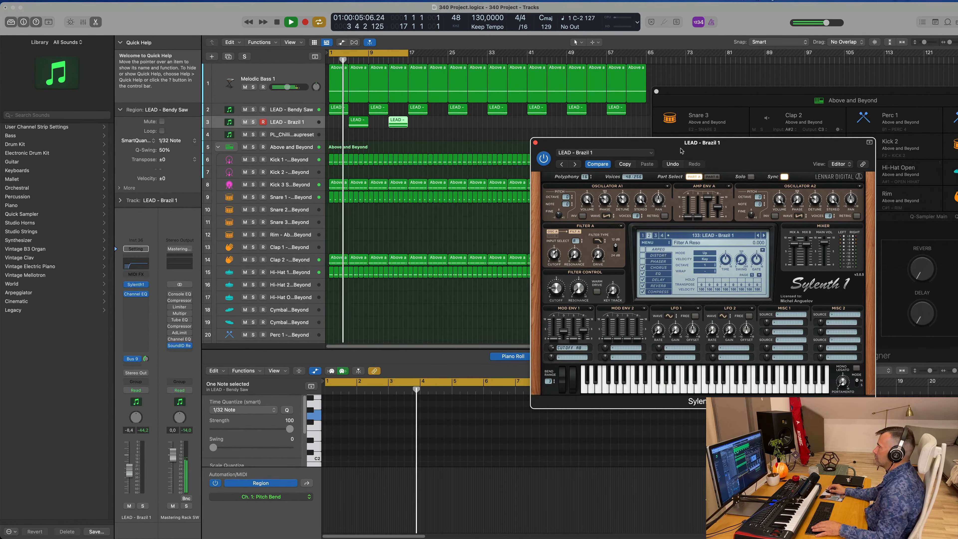
left_click_drag(681, 151, 538, 167)
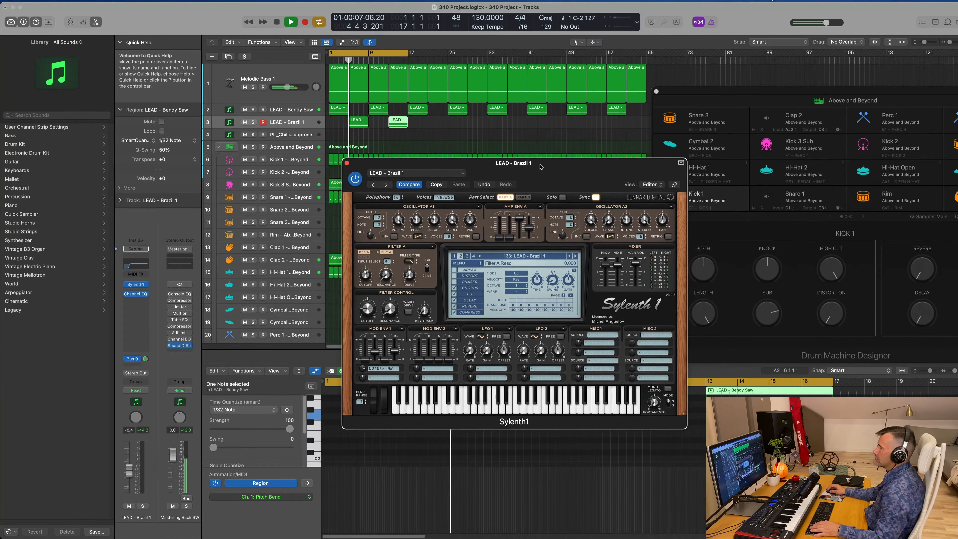
left_click_drag(129, 473, 130, 477)
key("Return")
left_click_drag(562, 166, 574, 163)
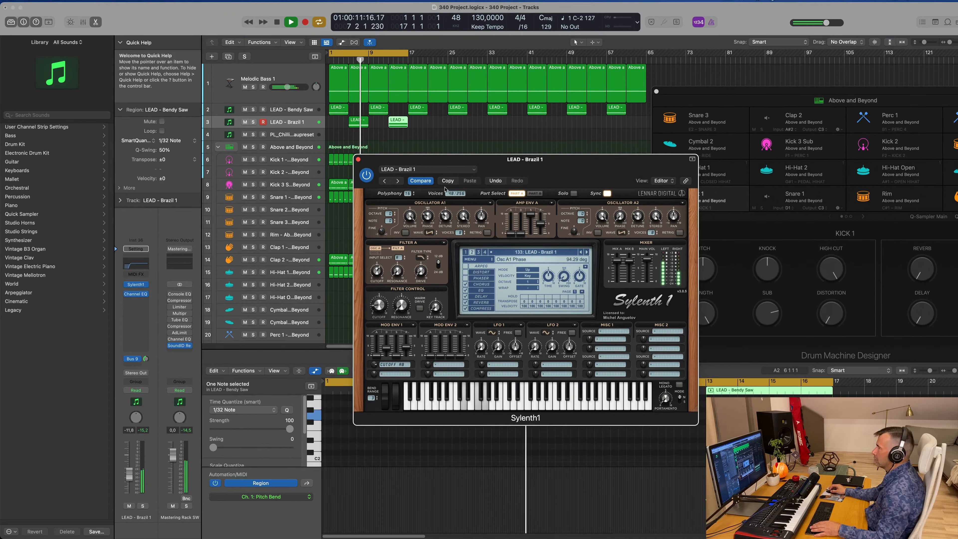
Undo the last change and close the Sylenth1 window.
key("super+z")
left_click(358, 159)
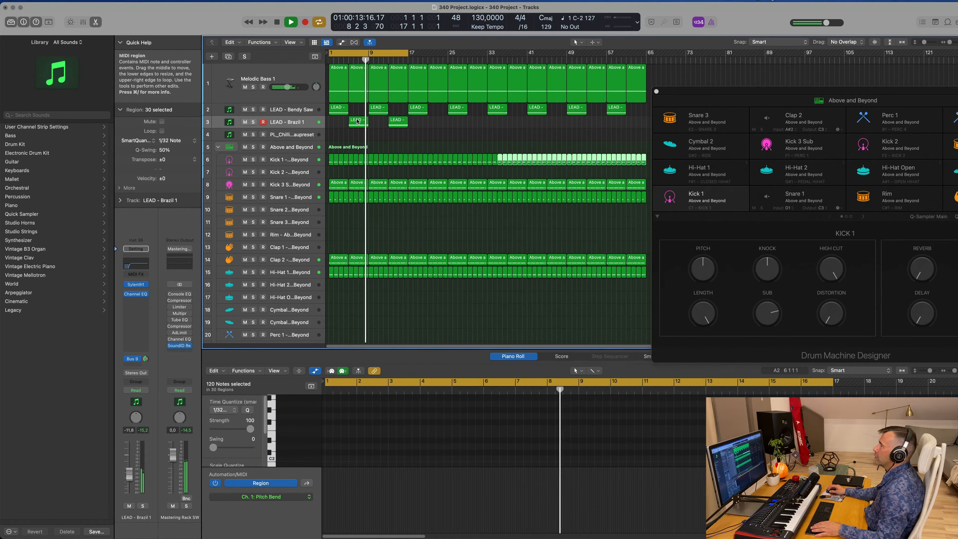
Turn the held chord in the bar 5 region into two short consecutive chords and copy the pair to bar 7.
left_click(358, 122)
left_click_drag(556, 469, 556, 471)
left_click_drag(575, 421, 457, 448)
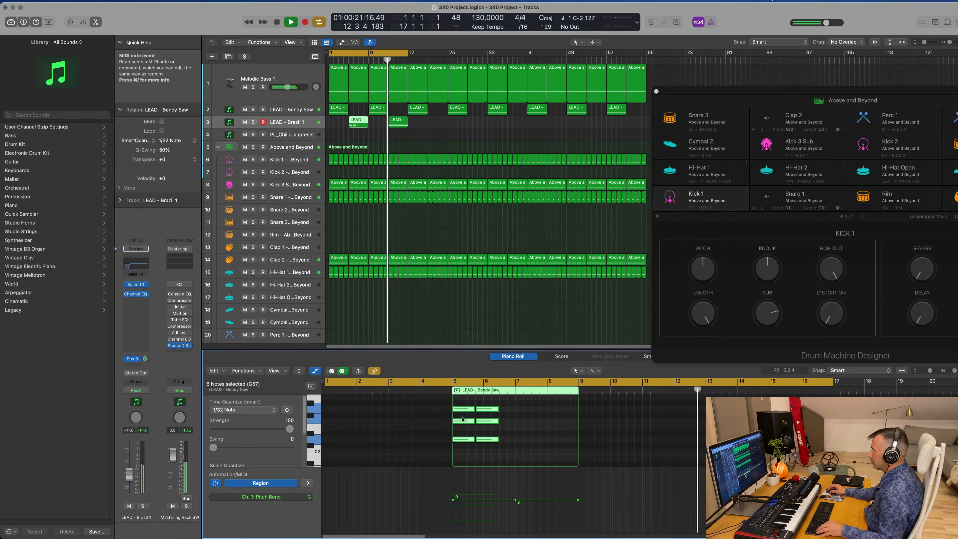
left_click_drag(462, 410, 524, 411)
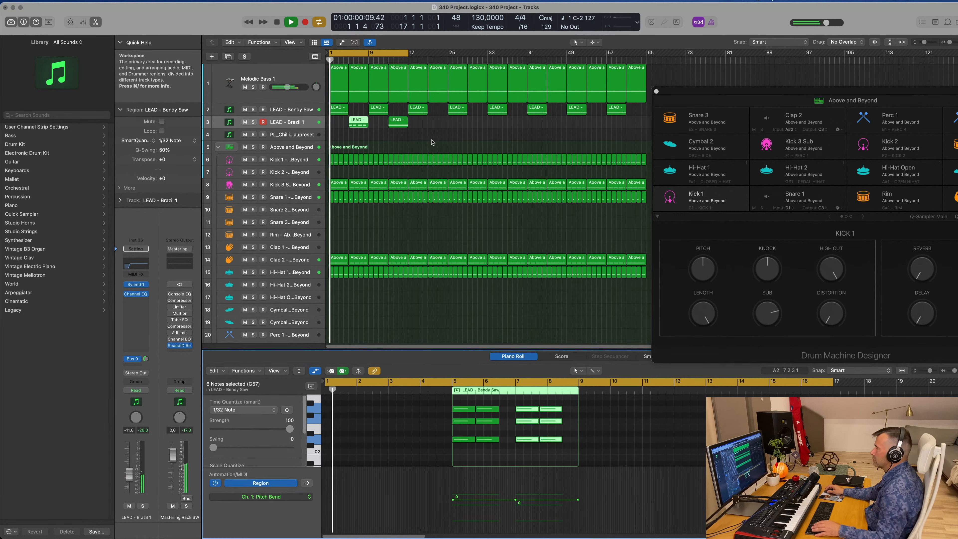
scroll(429, 143, "up", 2)
scroll(429, 142, "up", 1)
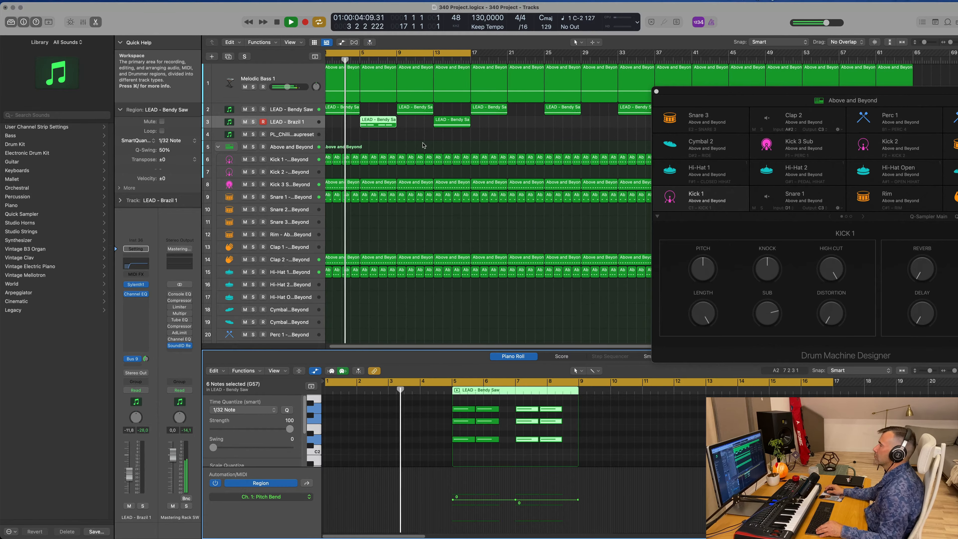
Transpose all the chord notes in the bar 5 LEAD - Brazil 1 region up one octave and replay the arrangement from the start.
scroll(424, 145, "up", 1)
scroll(430, 146, "up", 1)
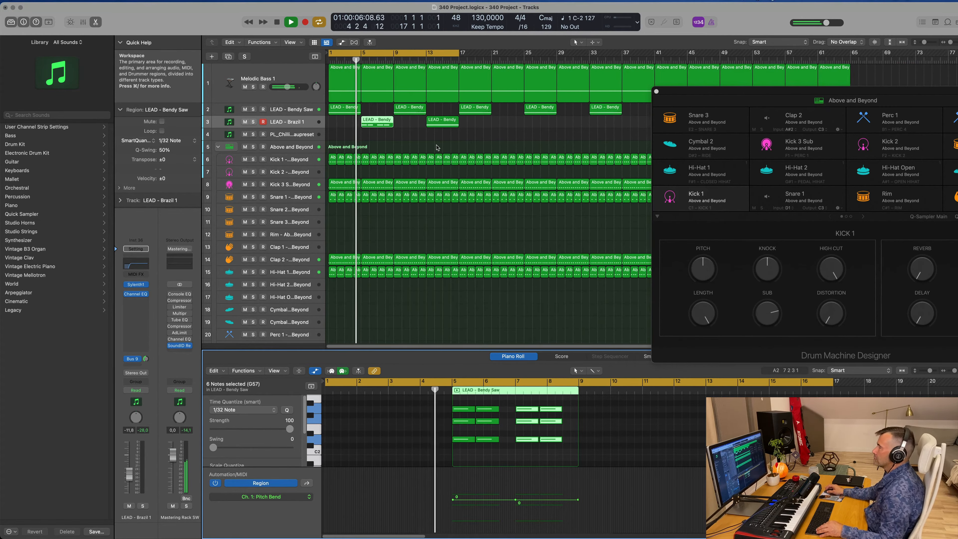
scroll(442, 147, "down", 2)
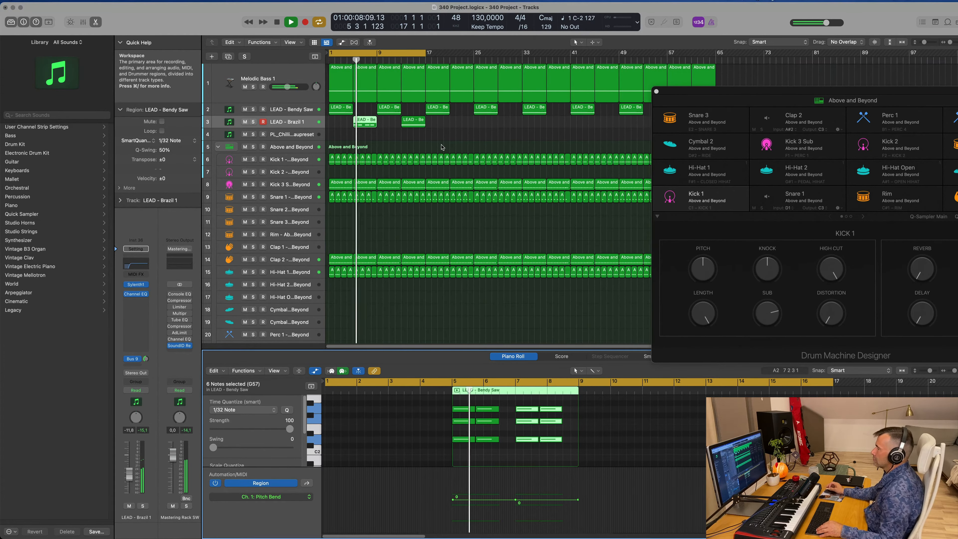
scroll(443, 145, "down", 2)
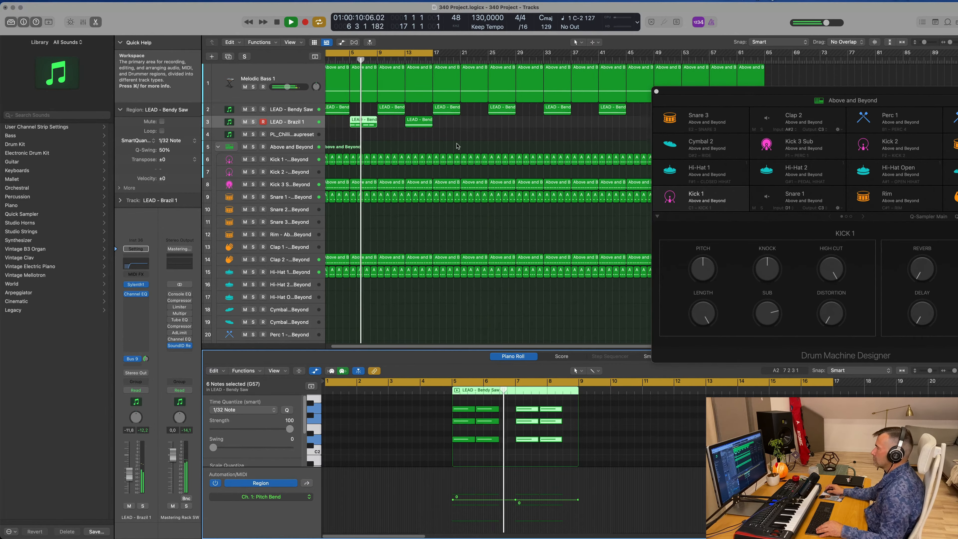
scroll(453, 148, "up", 2)
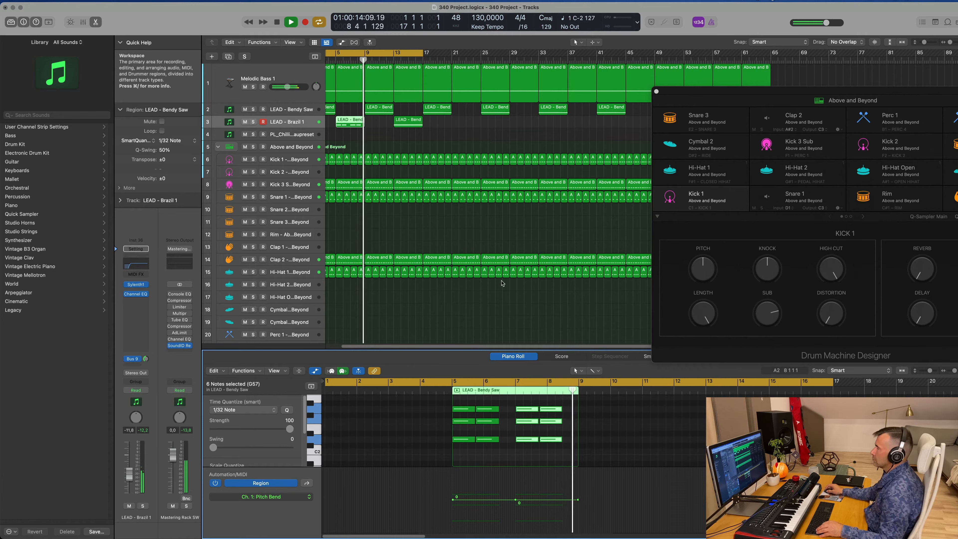
left_click(437, 436)
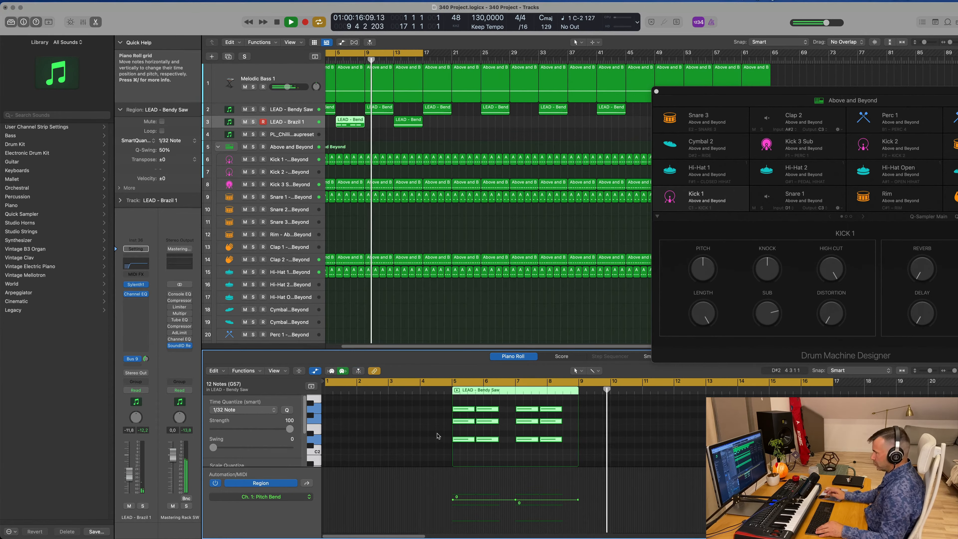
key("alt+shift+Up")
key("Return")
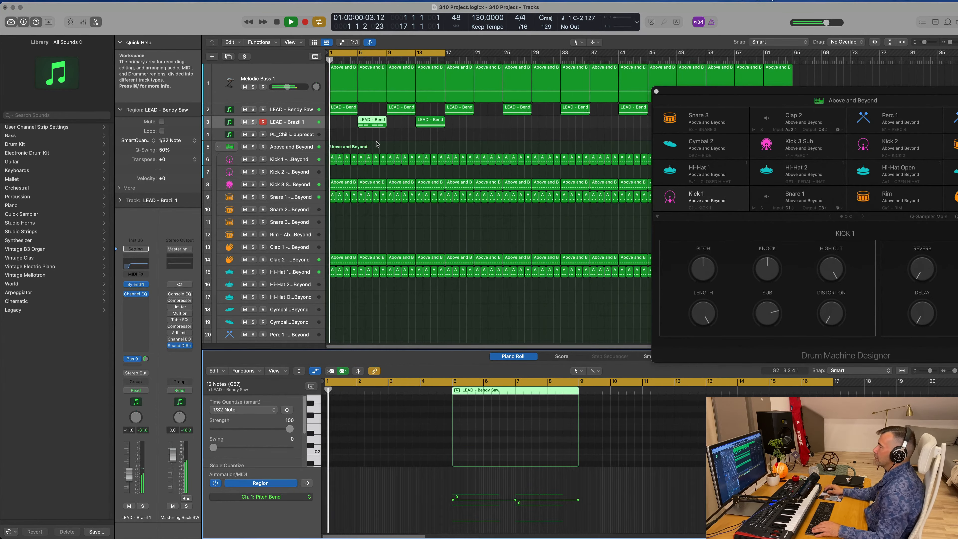
Delete the bar 13 region on the LEAD - Brazil 1 track and select the bar 5 region.
scroll(378, 143, "down", 3)
scroll(396, 147, "up", 1)
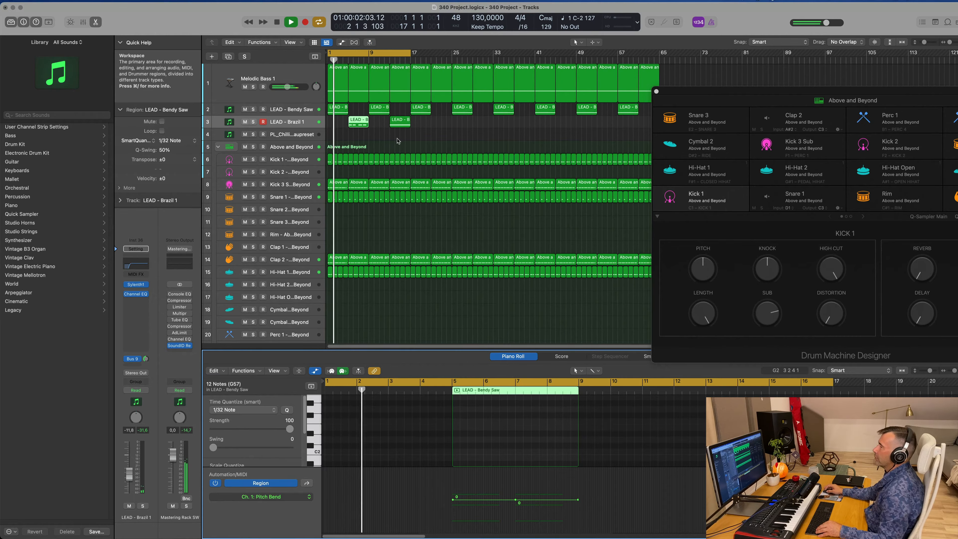
left_click(393, 127)
left_click_drag(393, 127, 363, 127)
Shift the selected bar 5 chords up by an octave and restart playback from bar 1.
scroll(495, 450, "up", 5)
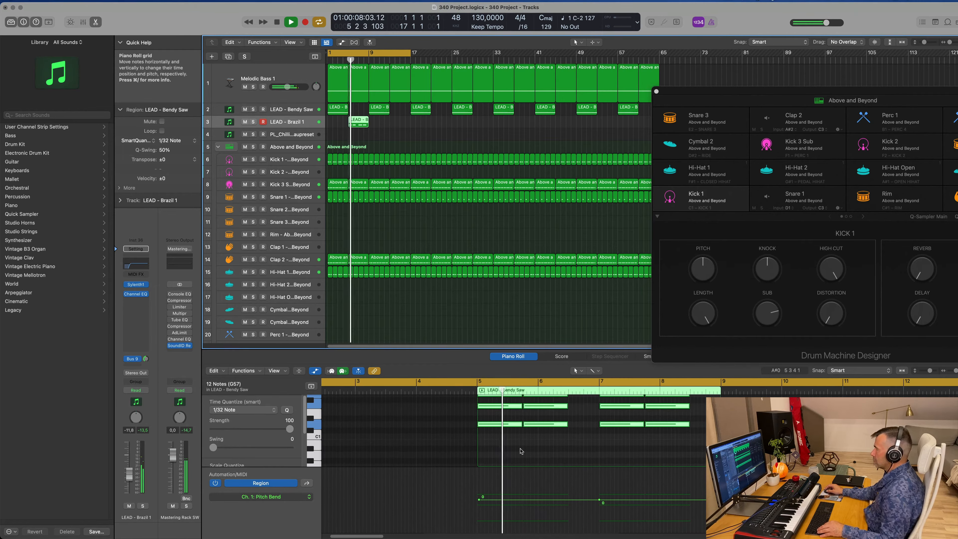
scroll(520, 451, "down", 1)
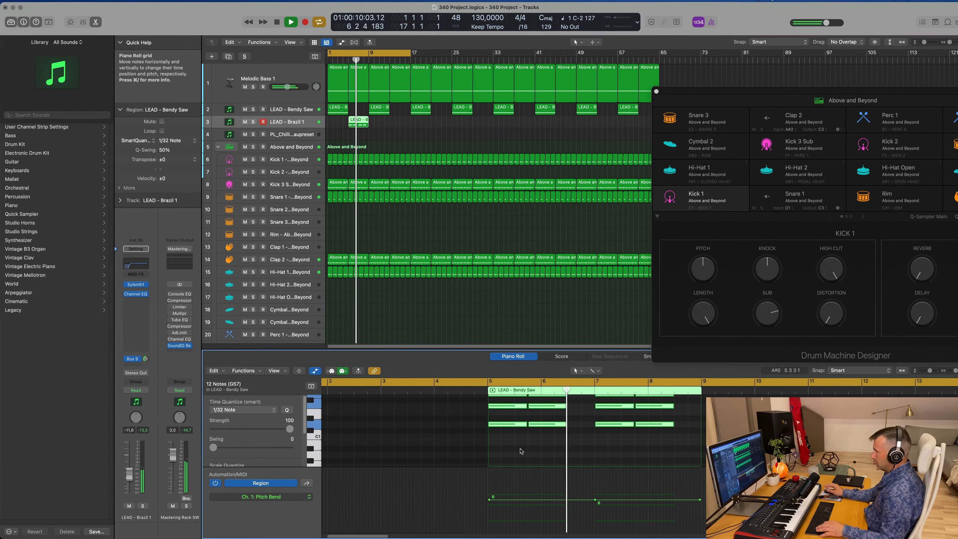
key("alt+shift+Up")
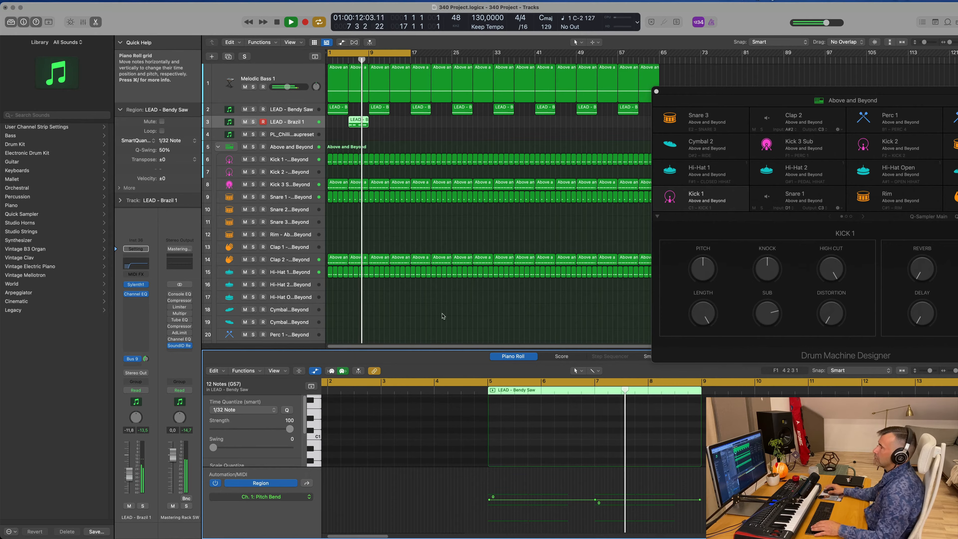
scroll(402, 145, "right", 1)
key("Return")
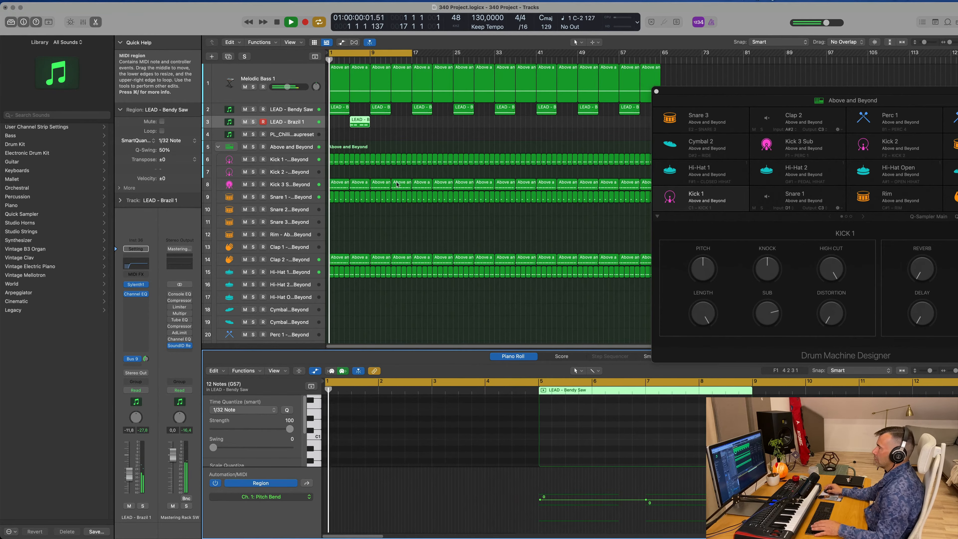
Raise the top note of all four chords in the bar 5 LEAD - Brazil 1 region by two semitones.
left_click(369, 138)
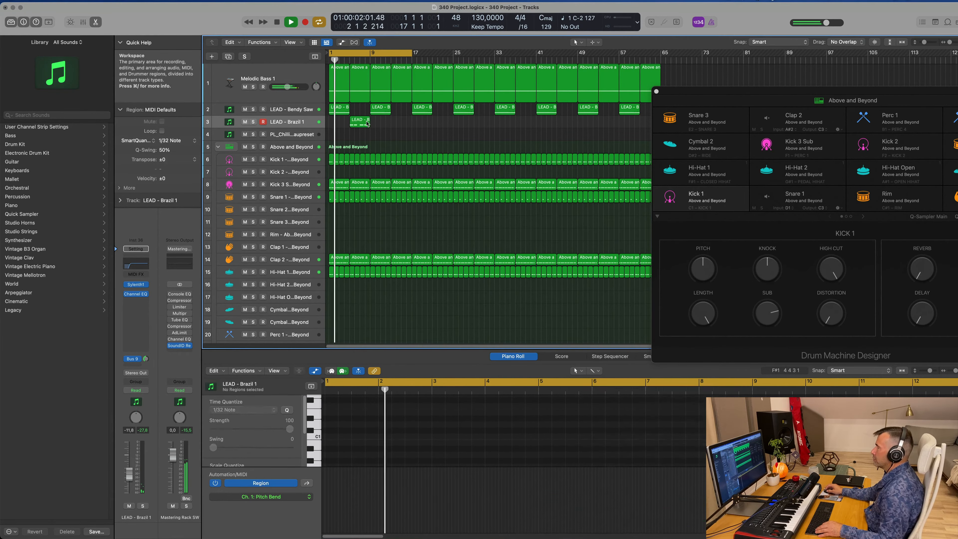
left_click(361, 122)
scroll(592, 447, "up", 3)
scroll(531, 415, "right", 1)
left_click_drag(532, 412, 727, 424)
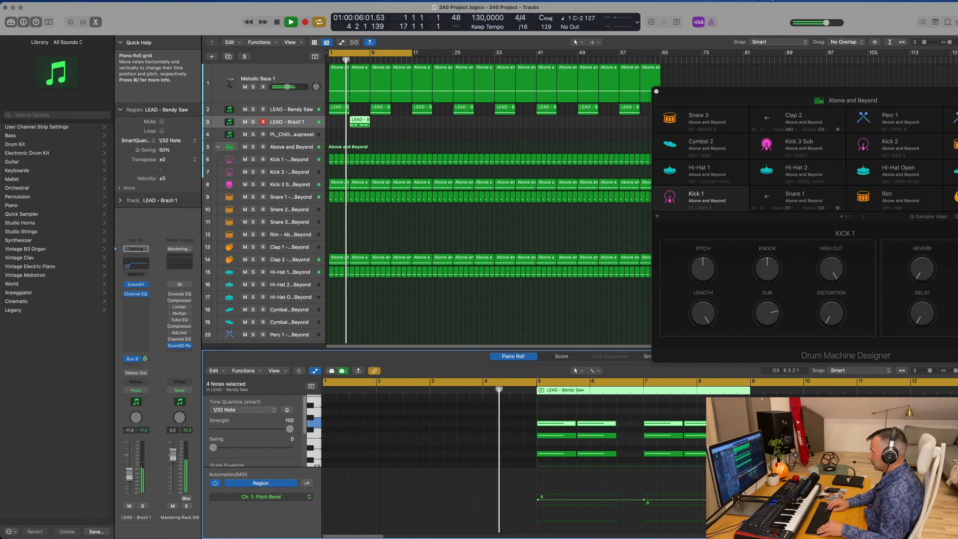
key("alt+Up")
key("alt+Up")
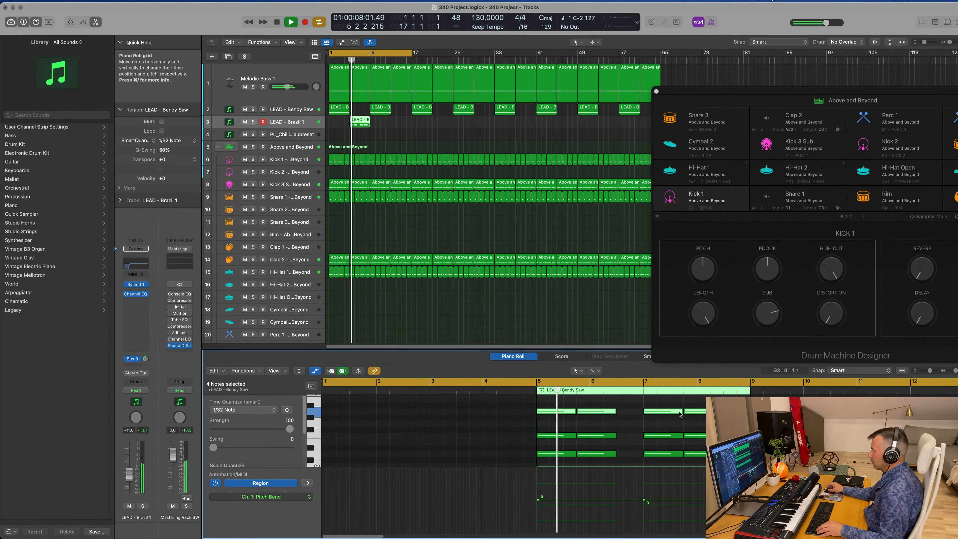
Copy the edited bar 5 LEAD - Brazil 1 region to bar 13.
scroll(489, 295, "down", 1)
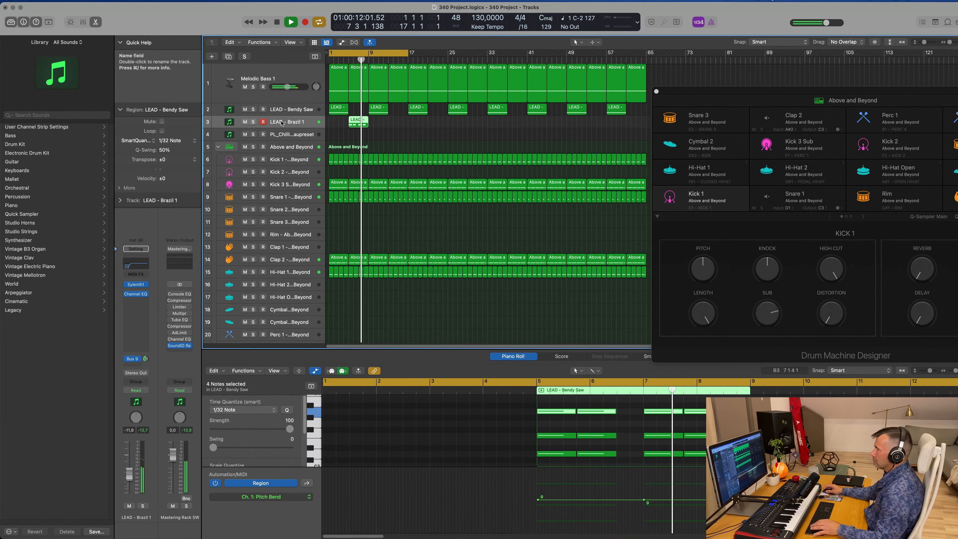
left_click(361, 126)
left_click_drag(362, 126, 395, 125)
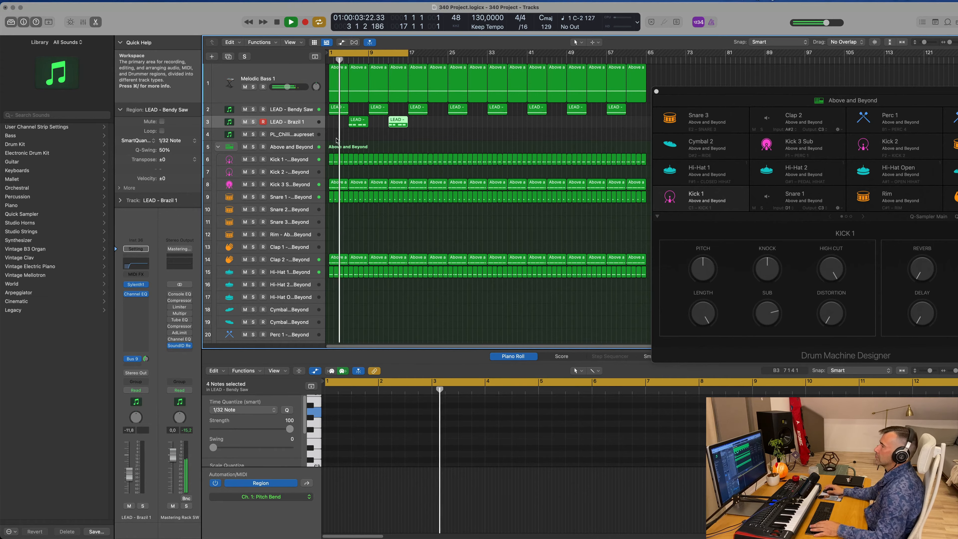
Inspect the filter cutoff settings of the LEAD - Brazil 1 track's Sylenth1 during playback and close the plug-in window.
scroll(341, 139, "up", 3)
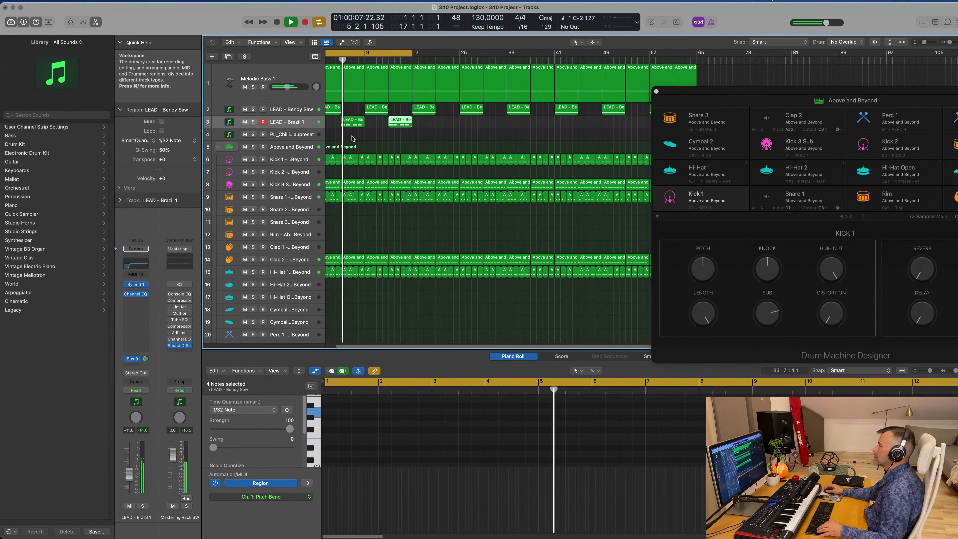
scroll(354, 139, "down", 2)
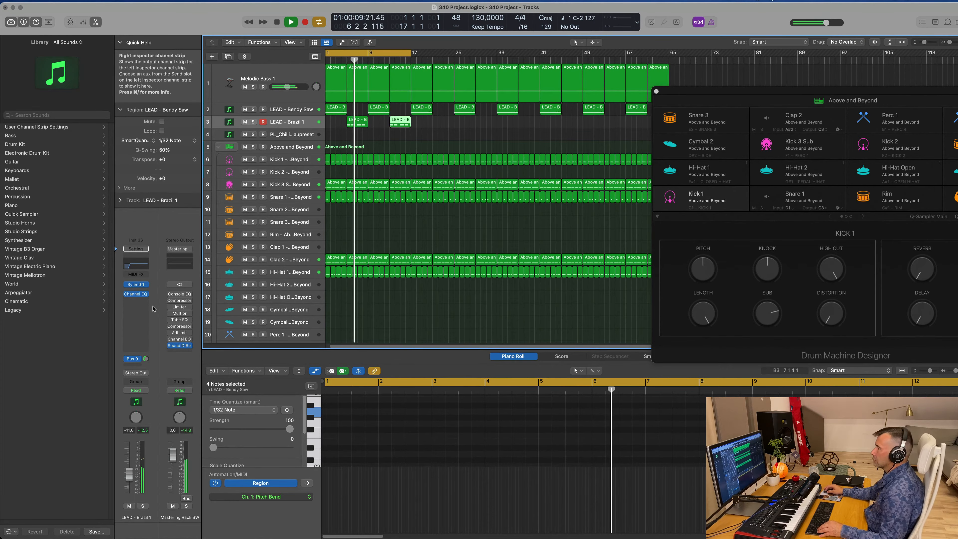
left_click(136, 285)
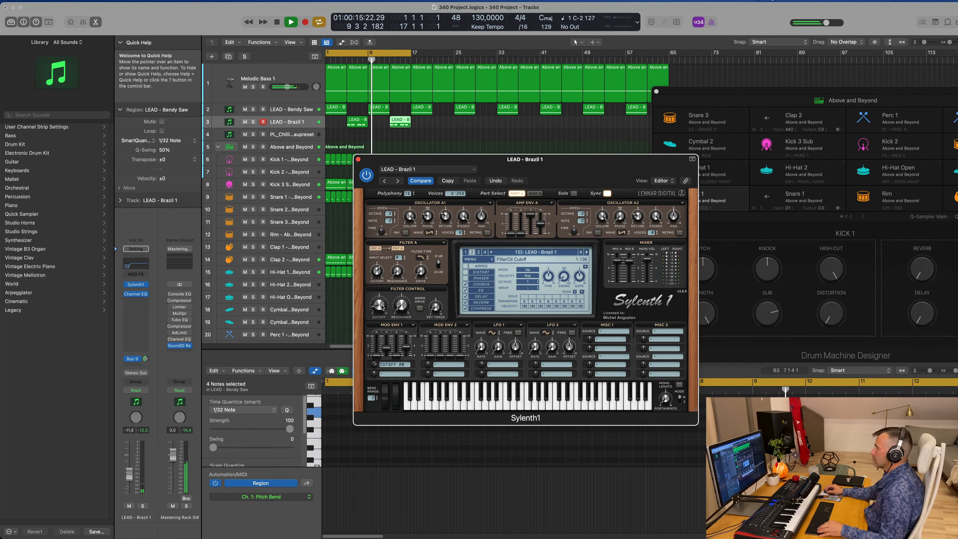
left_click_drag(355, 159, 358, 159)
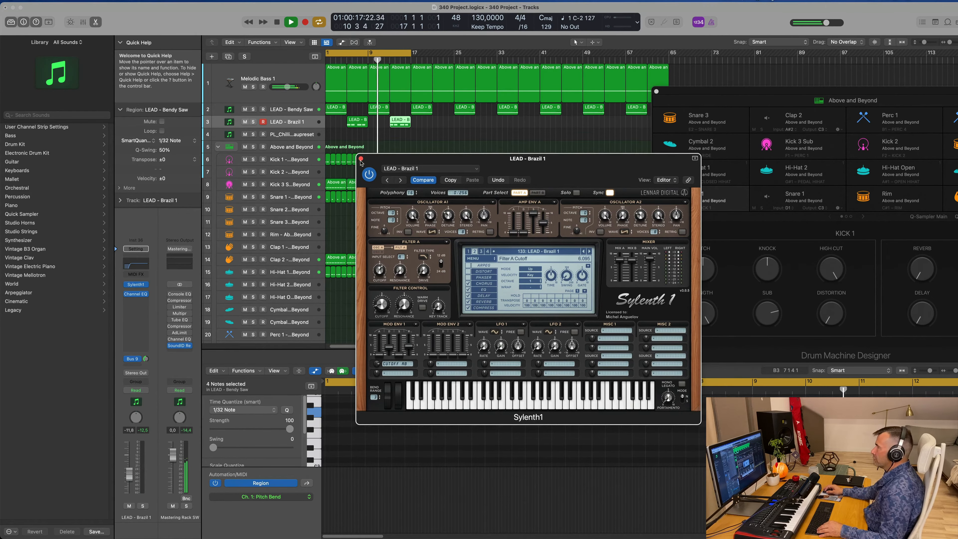
left_click(361, 160)
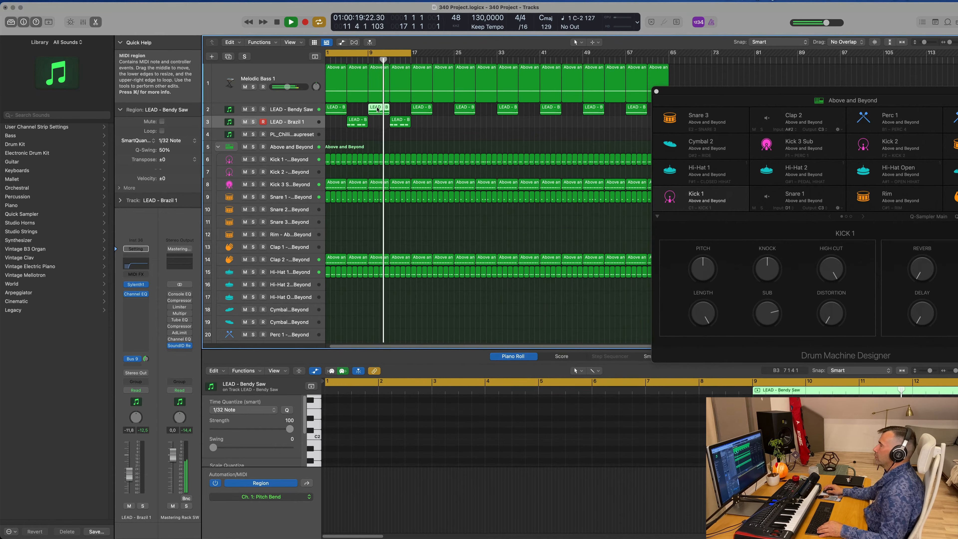
Reshape the pitch bend of the bar 9 LEAD - Bendy Saw region to fall to 0 at bar 11 and stay level until bar 13.
scroll(816, 418, "down", 3)
left_click_drag(583, 499, 583, 487)
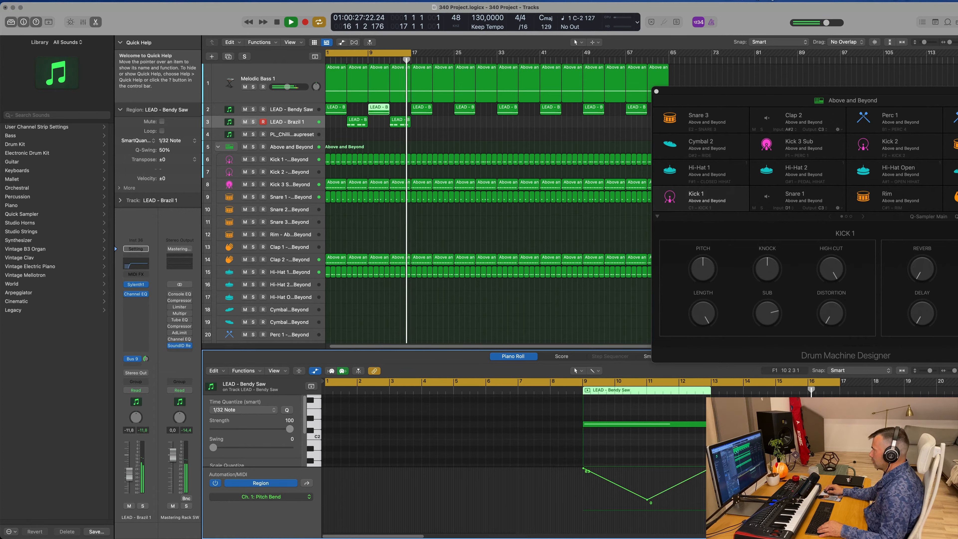
left_click_drag(710, 468, 711, 488)
key("Return")
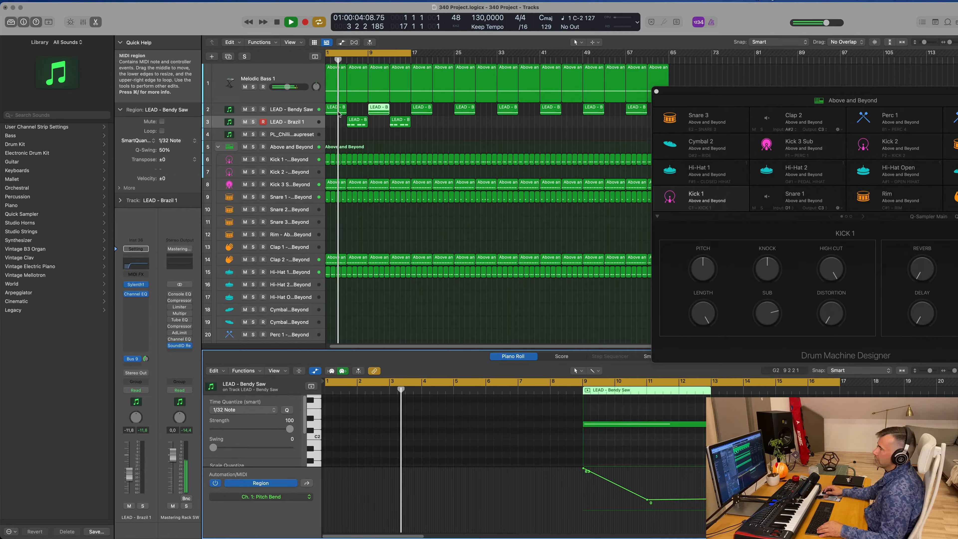
Lower the end point of the bar 9 LEAD - Bendy Saw region's pitch bend so the curve keeps falling below 0 towards bar 13.
left_click(298, 123)
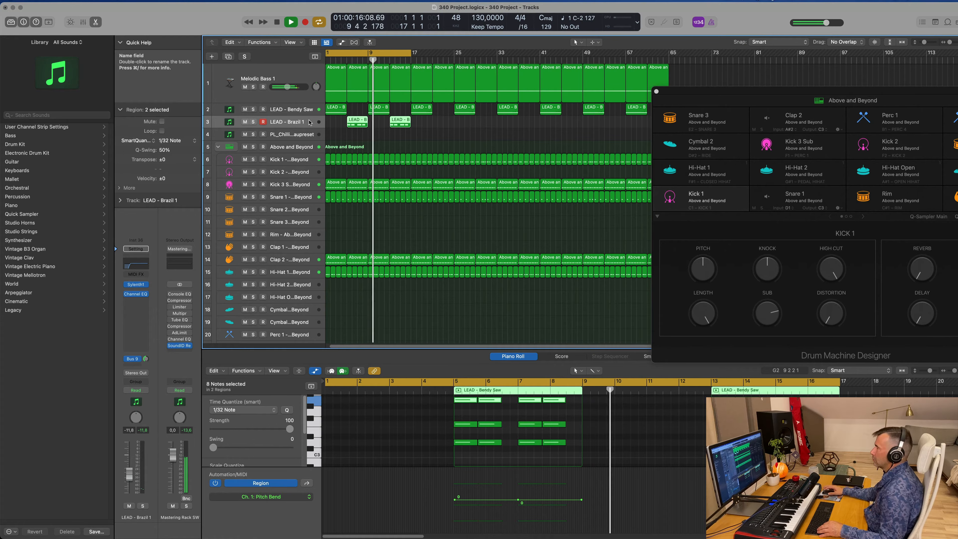
left_click(378, 110)
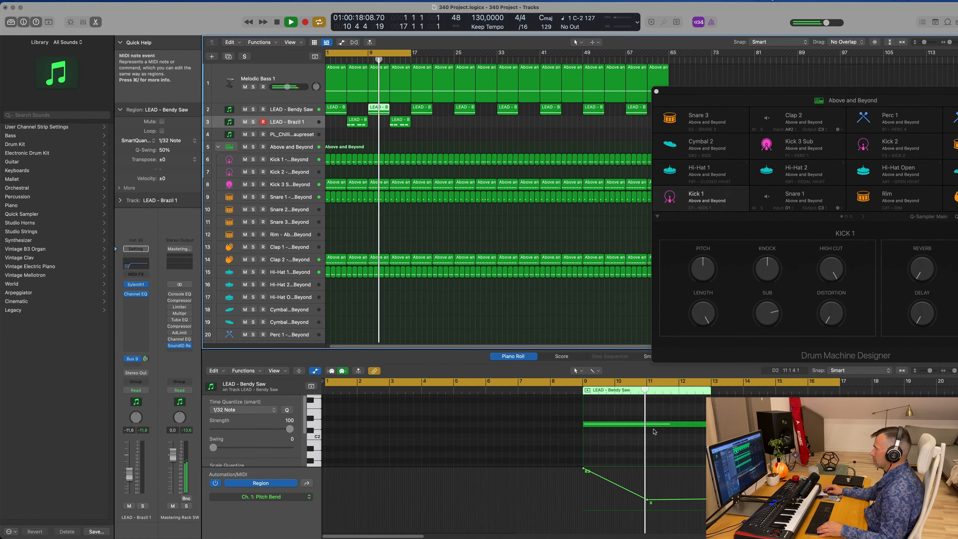
scroll(654, 432, "down", 5)
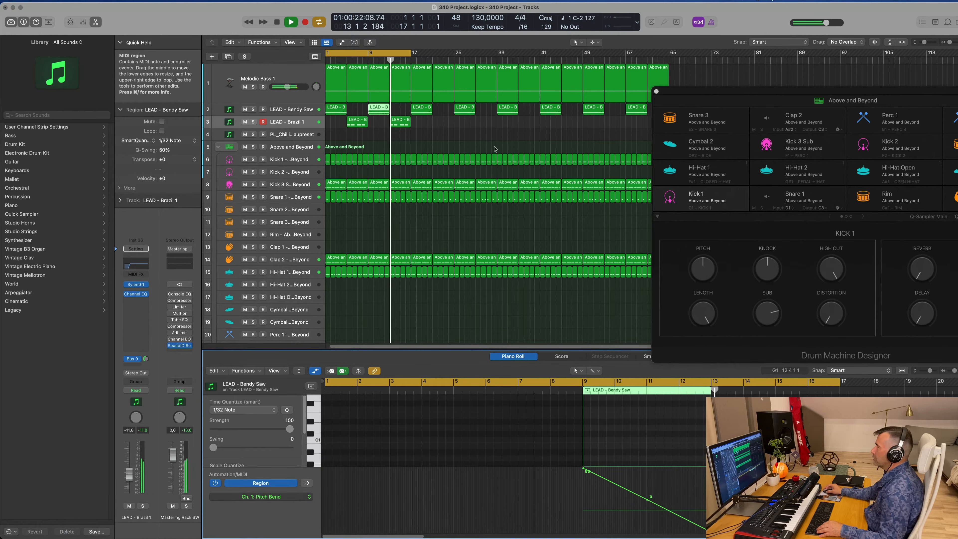
Replay the arrangement through bar 16 to check the bent lead against the alternating LEAD - Brazil 1 chords.
left_click(346, 62)
scroll(342, 123, "down", 2)
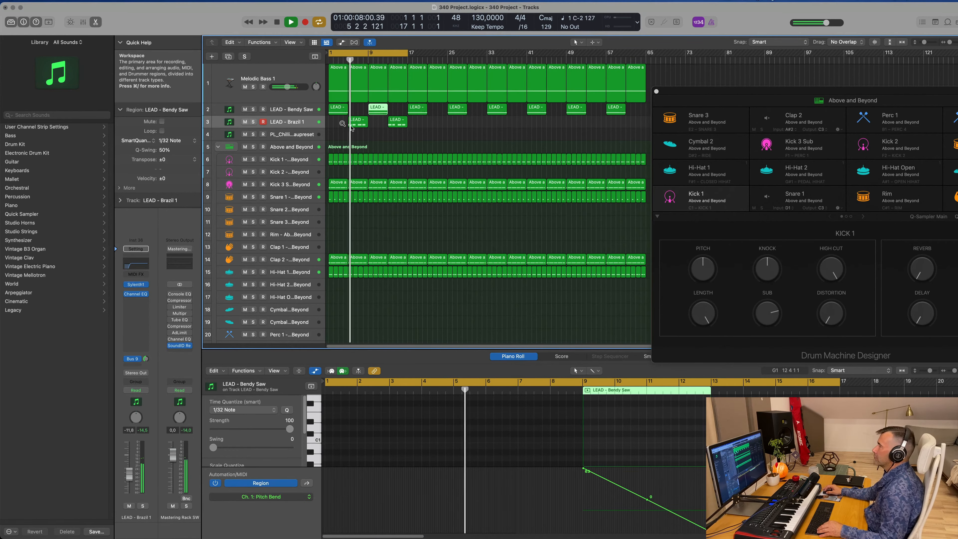
left_click(404, 140)
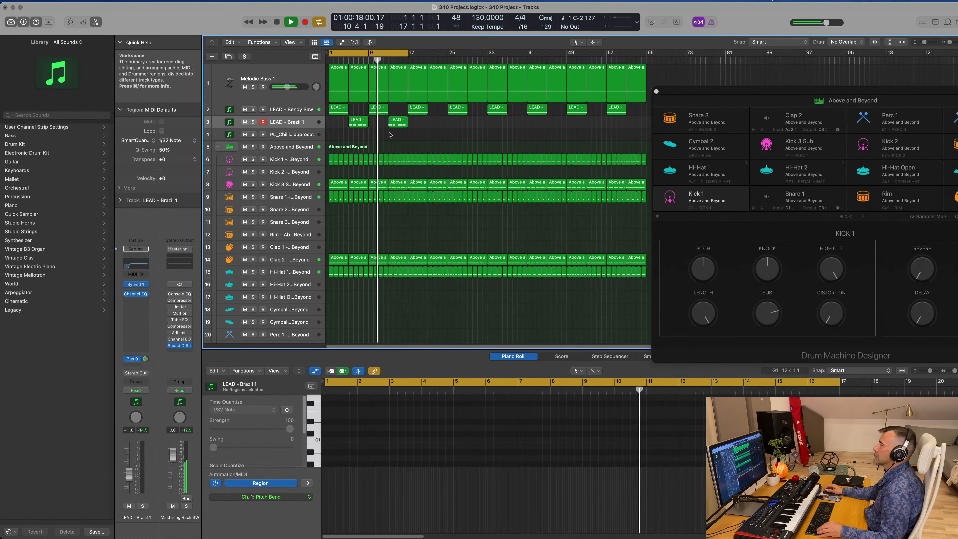
scroll(391, 135, "right", 3)
scroll(425, 136, "left", 3)
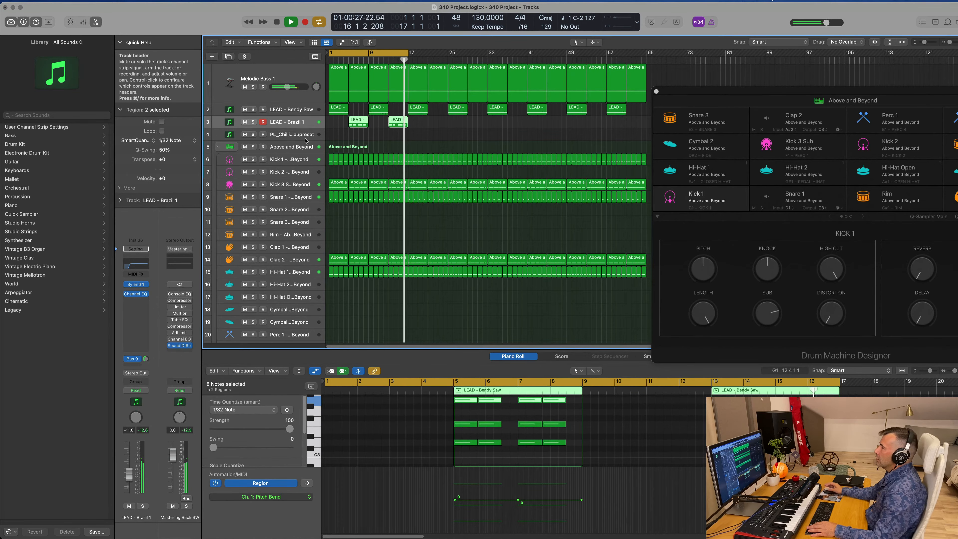
Open Serum on the PL_Chilli Sauce track, add a send to Bus 9 and raise the send level.
left_click(298, 134)
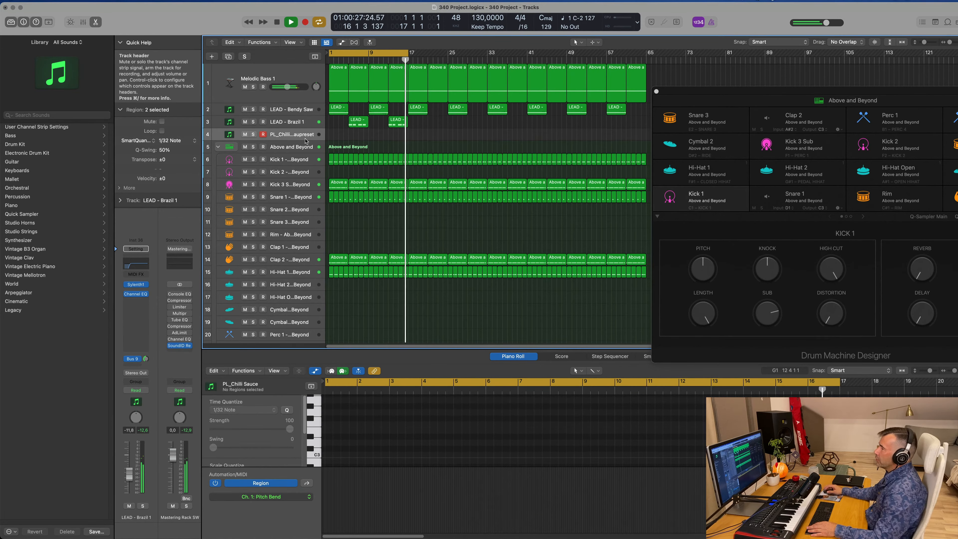
left_click(136, 290)
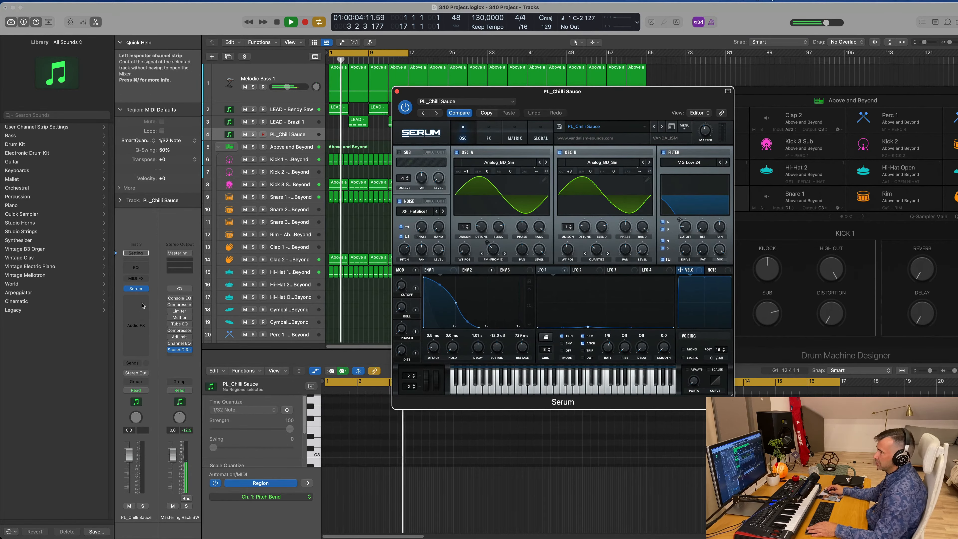
left_click(134, 364)
mouse_move(152, 379)
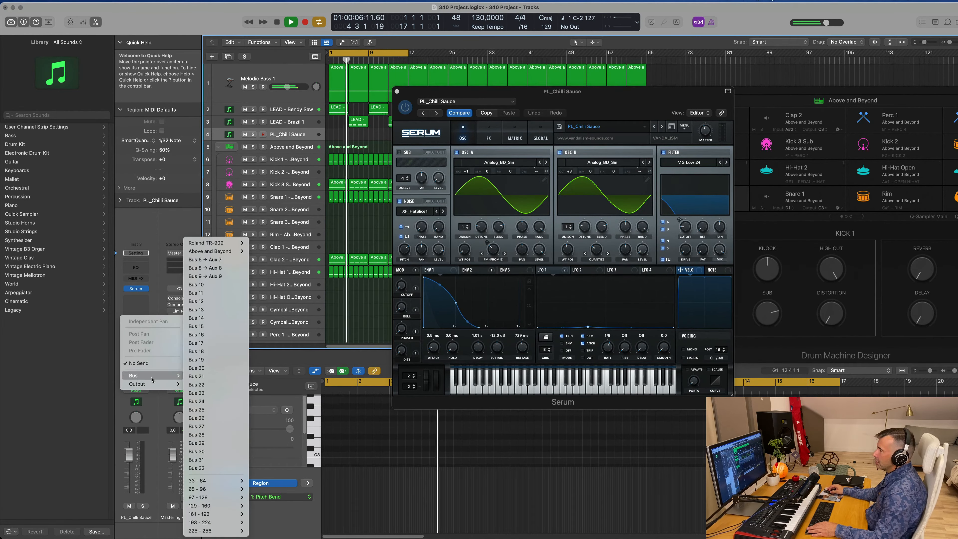
left_click(205, 276)
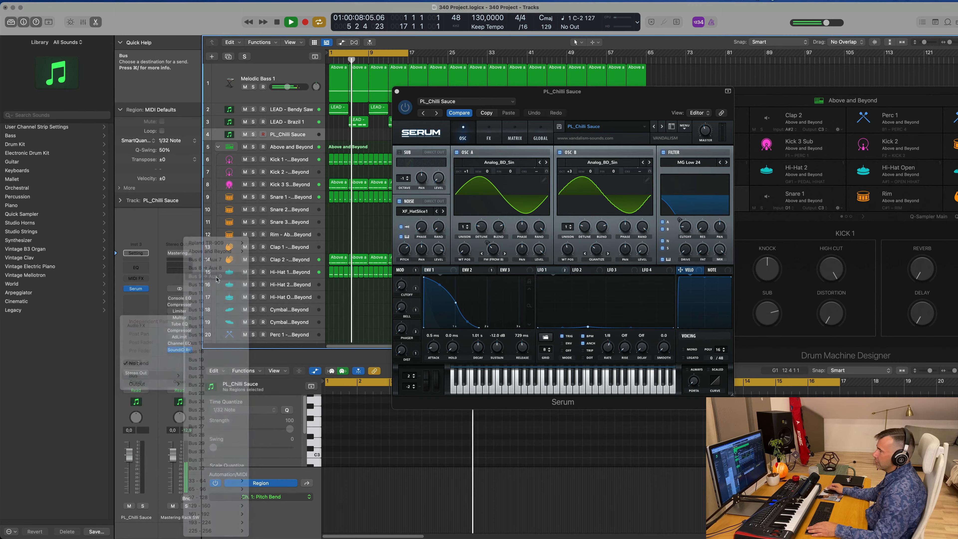
left_click_drag(146, 359, 150, 331)
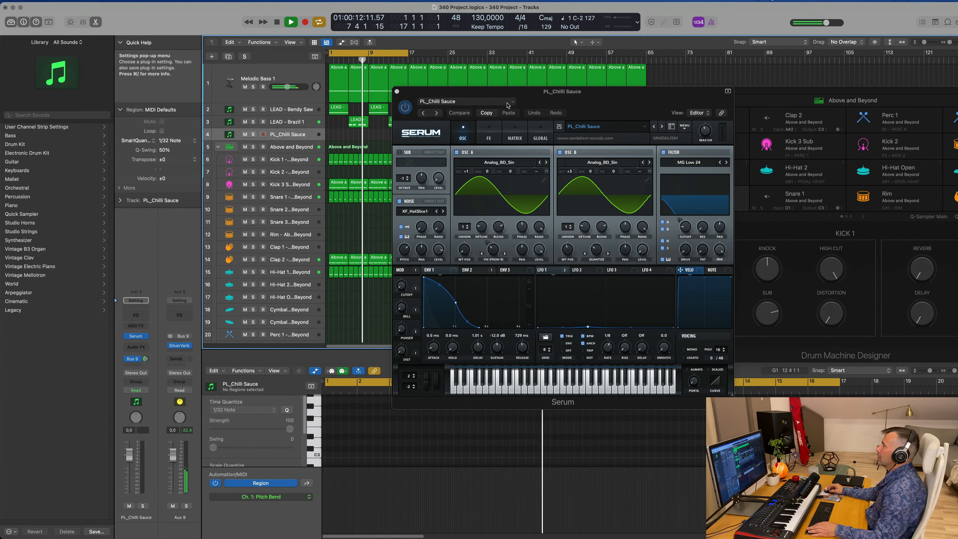
Load the Zipper preset from Serum Pads into Serum and lower the track's volume to about -8.8 dB.
left_click(636, 128)
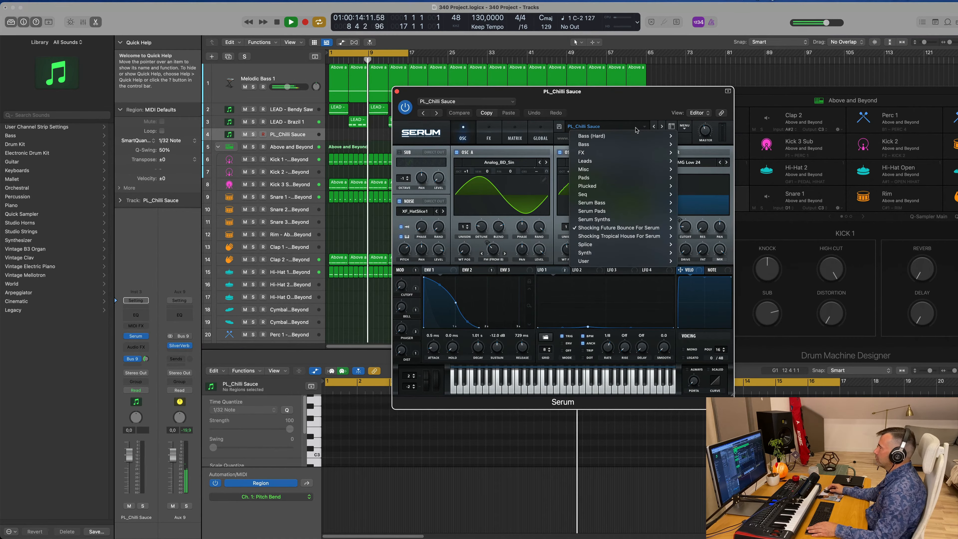
mouse_move(639, 226)
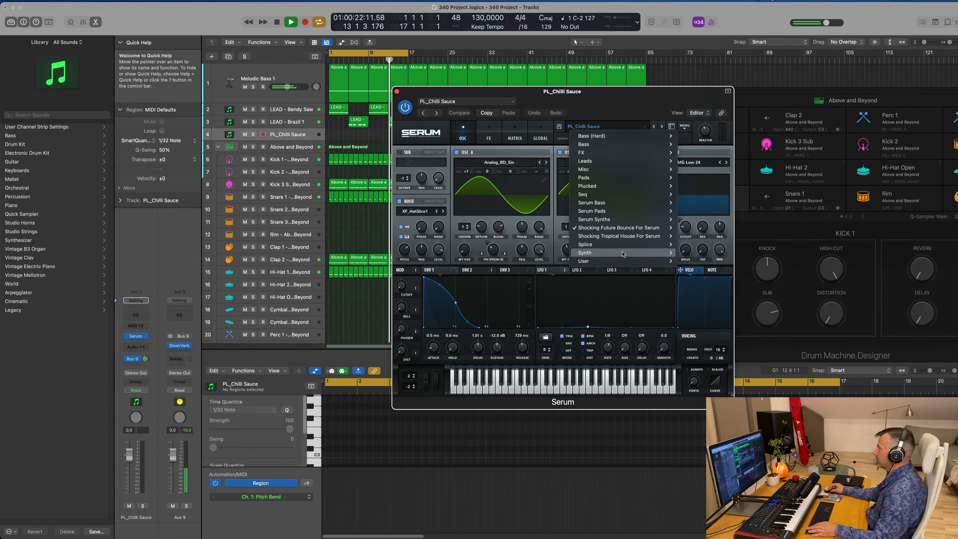
mouse_move(629, 263)
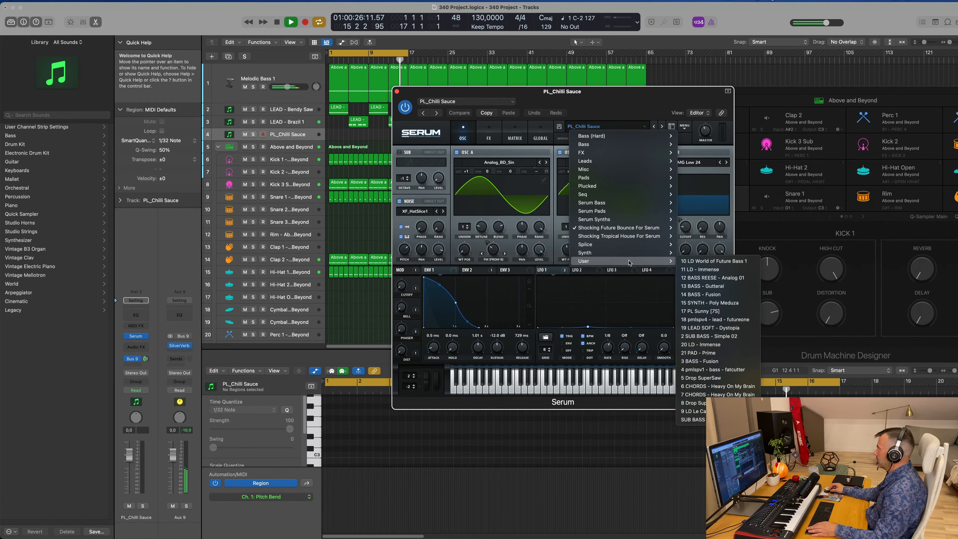
mouse_move(636, 210)
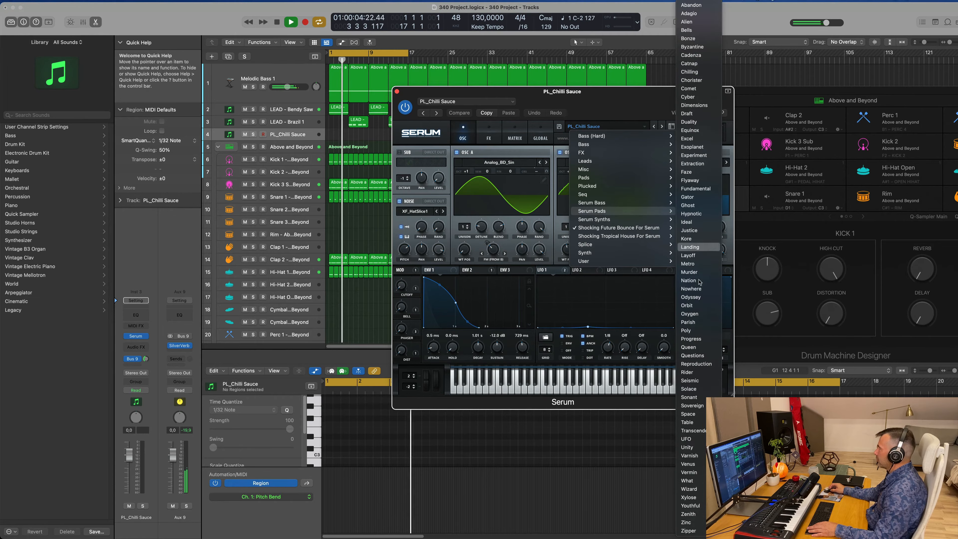
left_click(685, 531)
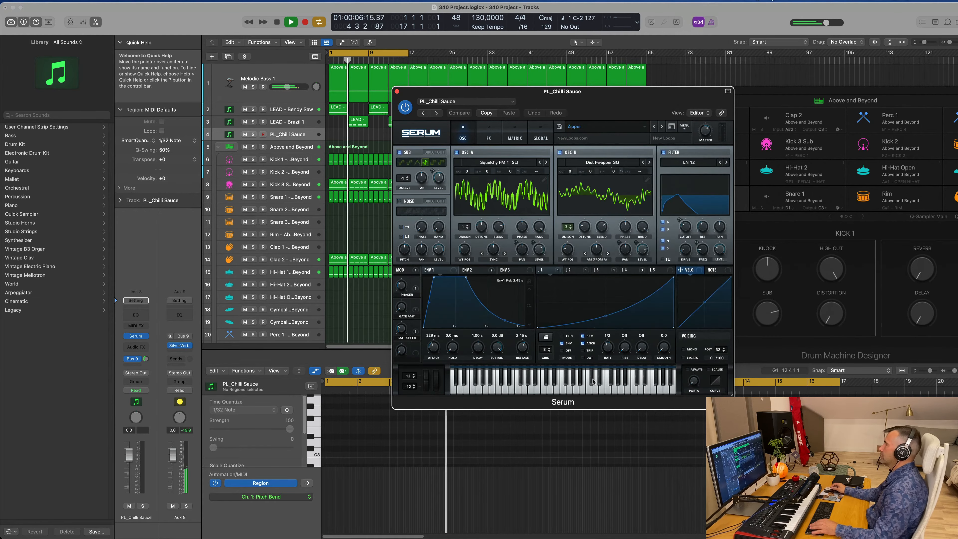
left_click_drag(434, 91, 426, 163)
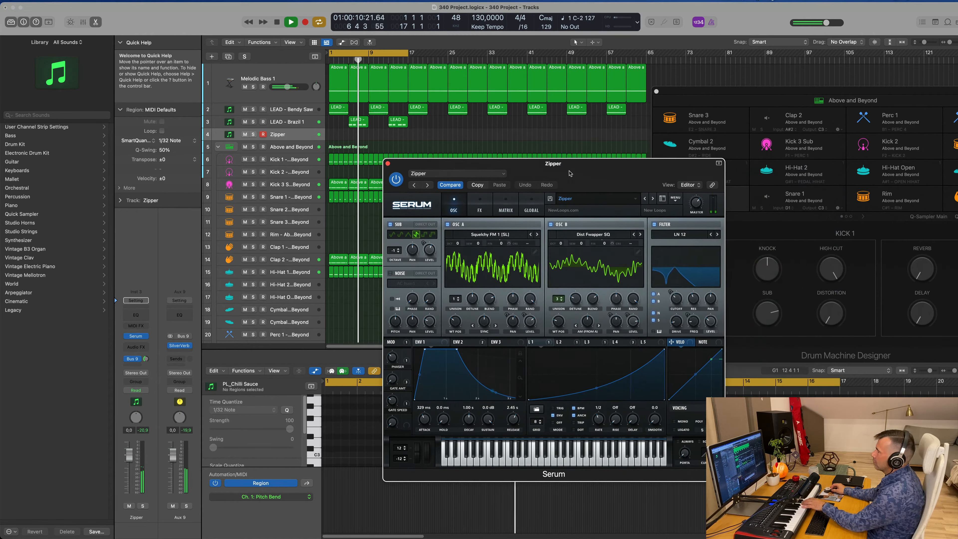
left_click_drag(129, 453, 127, 482)
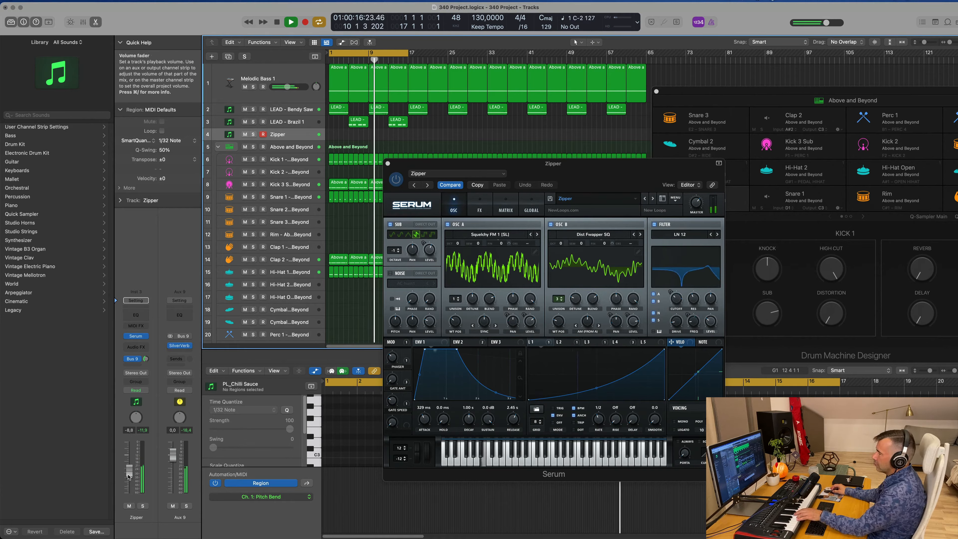
Switch Serum to the Zinc preset and lower the track's volume to -16.0 dB.
left_click(645, 199)
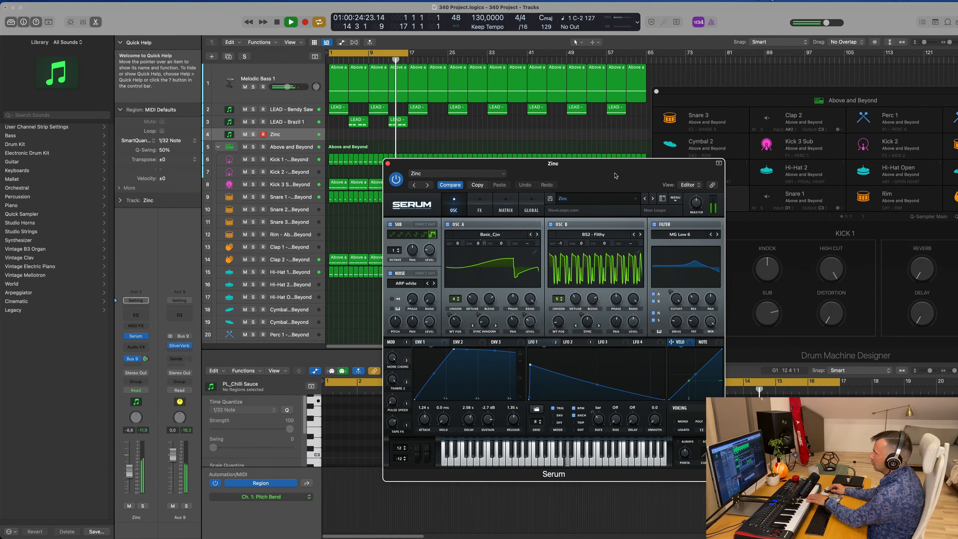
left_click_drag(616, 175, 733, 165)
left_click_drag(129, 471, 130, 481)
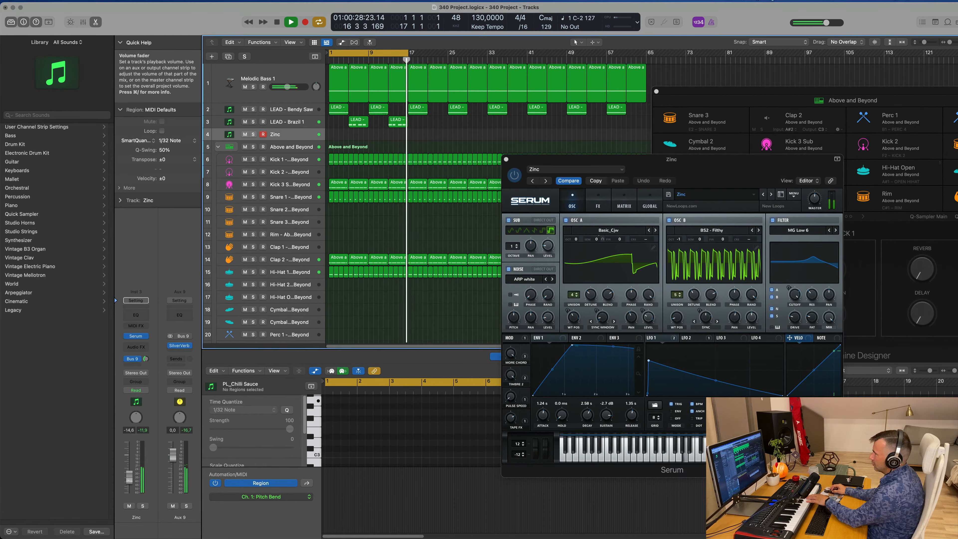
left_click_drag(129, 480, 130, 482)
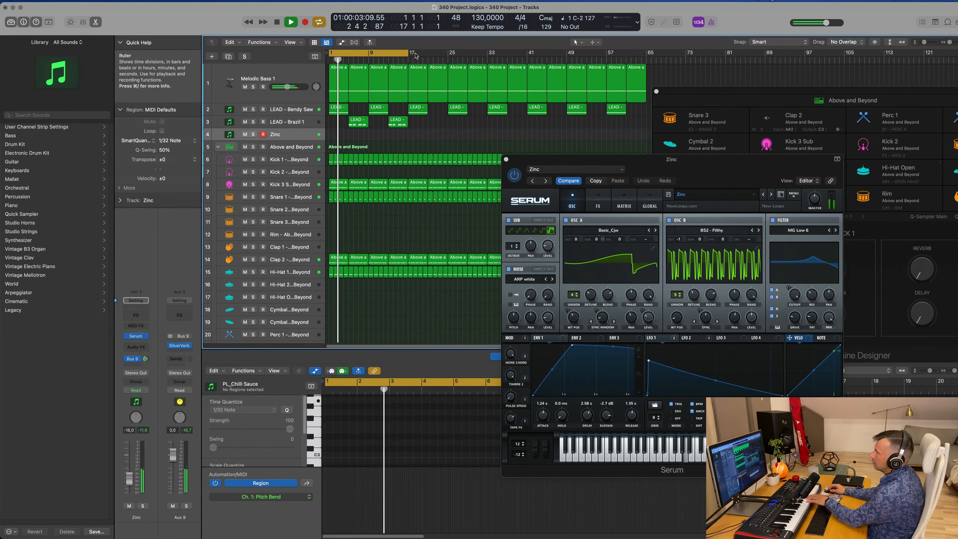
Extend the cycle range to bar 33 and copy the two LEAD - Brazil 1 regions to bars 21 and 29.
left_click_drag(410, 52, 489, 63)
mouse_move(422, 133)
left_mouse_down()
mouse_move(336, 121)
mouse_move(436, 129)
left_mouse_up()
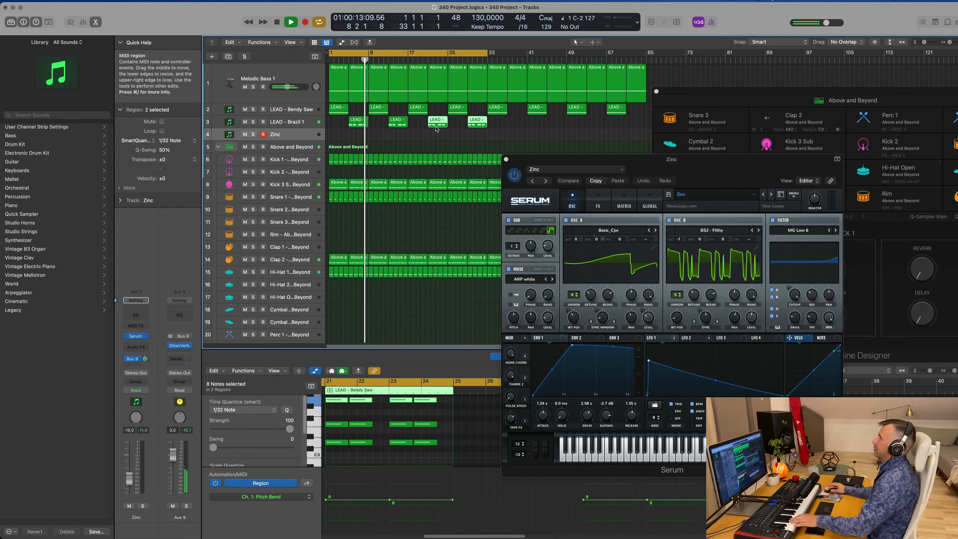
Set the Zinc track's volume to -14.8 dB and move the Serum window clear of the arrangement.
left_click_drag(716, 159, 603, 110)
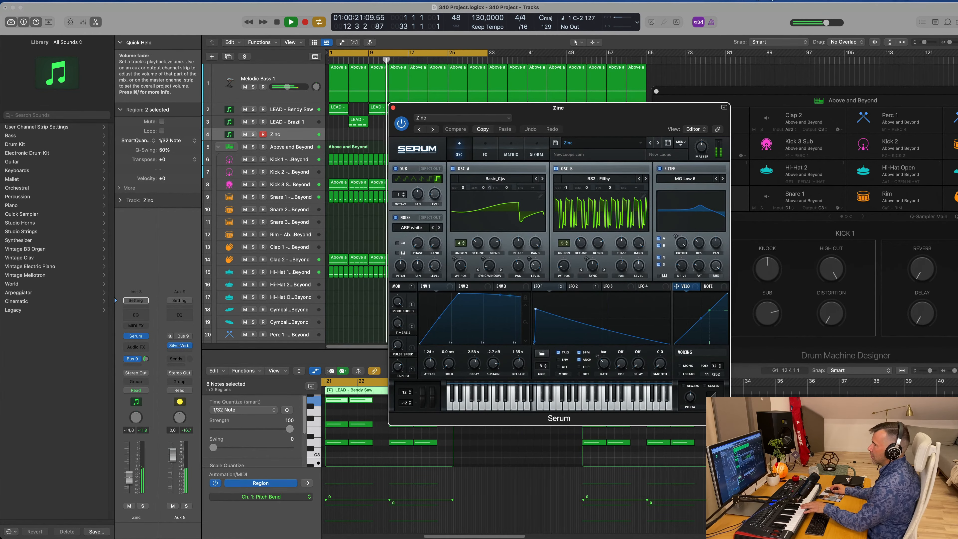
left_click(129, 477)
left_click_drag(628, 121, 754, 122)
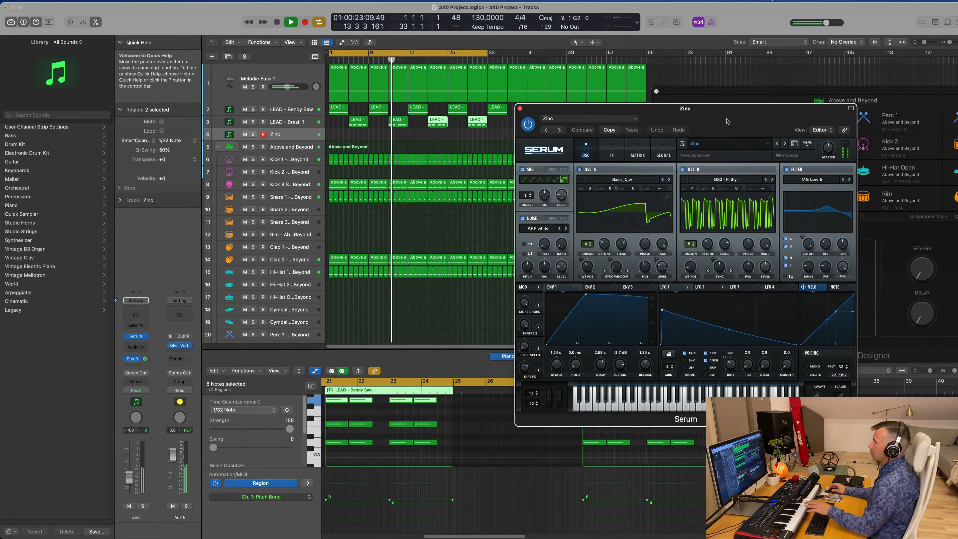
Copy the bar 1 LEAD - Bendy Saw region to the Zinc track, flatten its pitch bend to 0 and replay from bar 1.
left_click(336, 112)
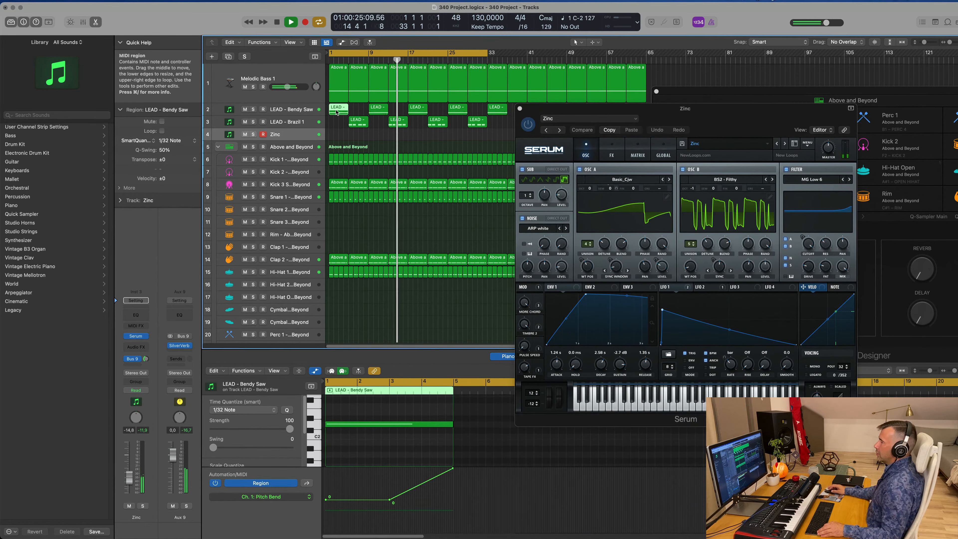
left_click_drag(337, 112, 334, 136)
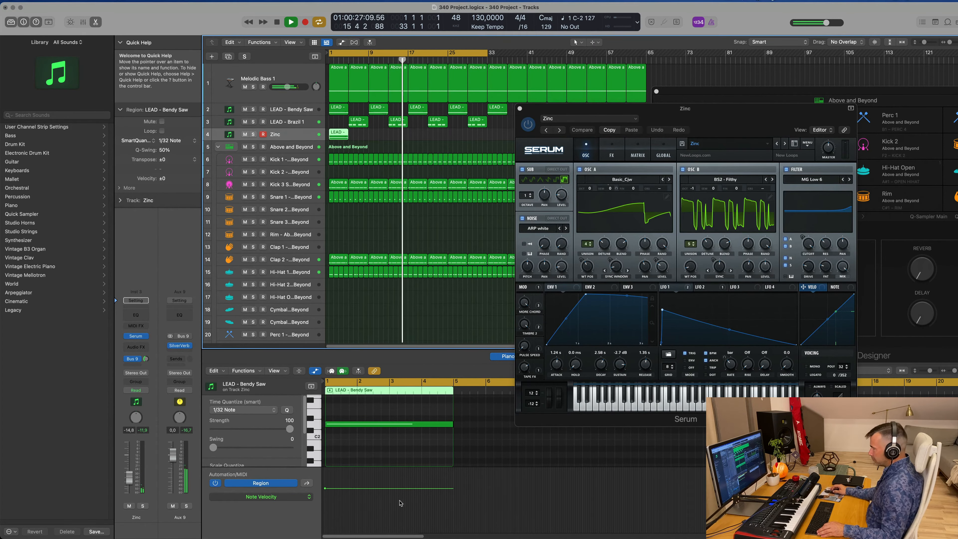
left_click(306, 496)
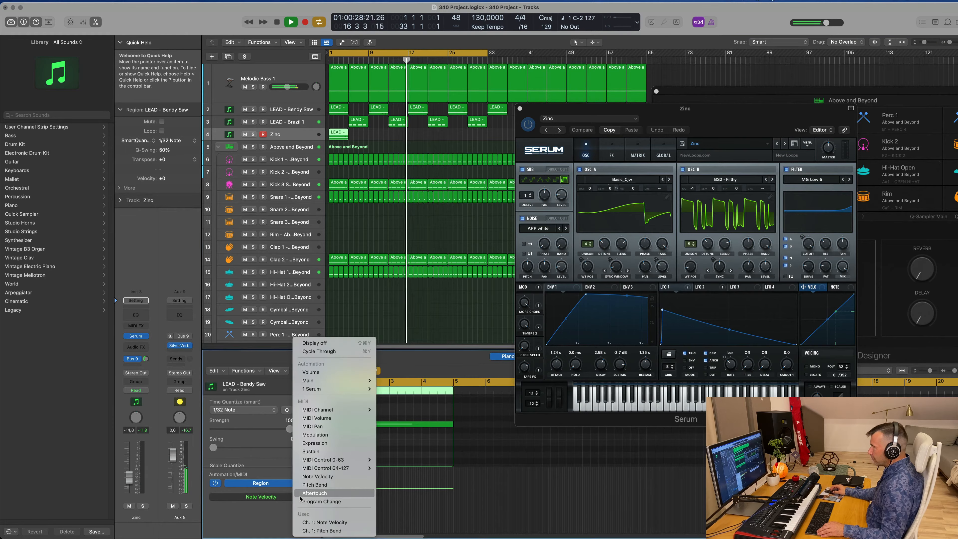
left_click(311, 530)
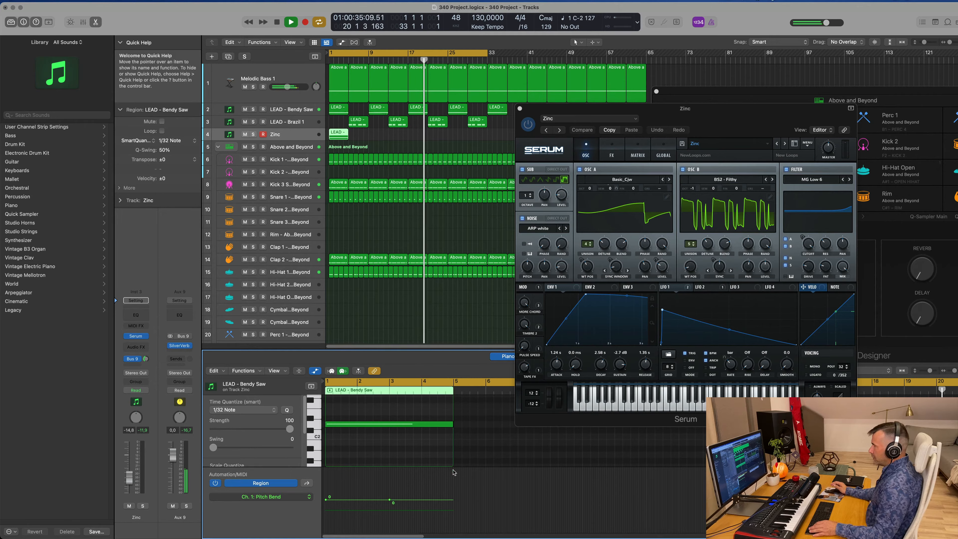
key("Return")
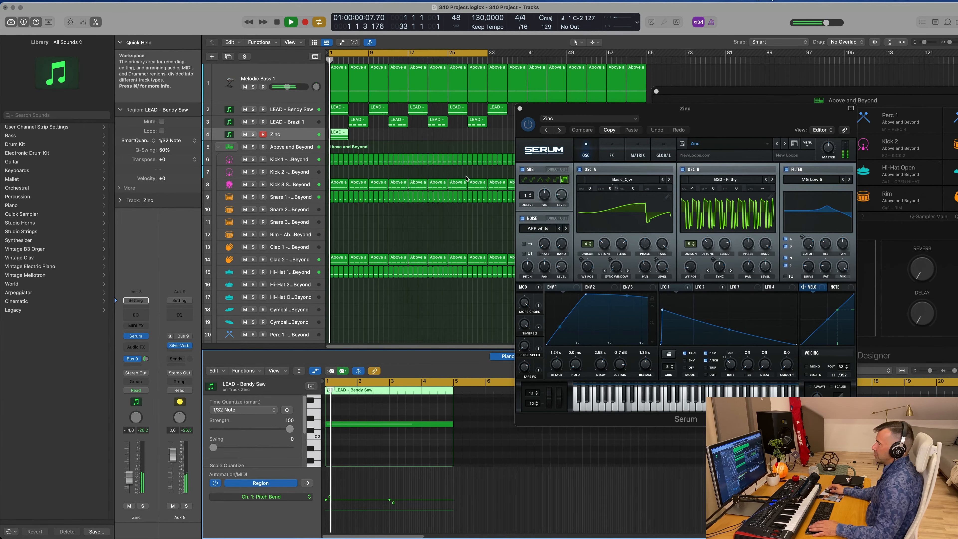
key("space")
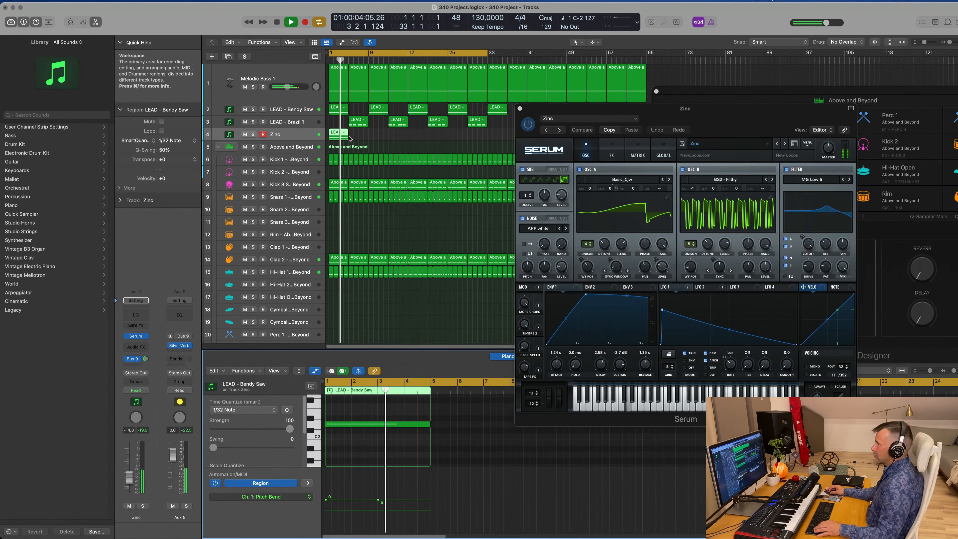
Lengthen the Zinc track's region to 8 bars and stretch its note to fill the region.
left_click_drag(348, 137, 366, 137)
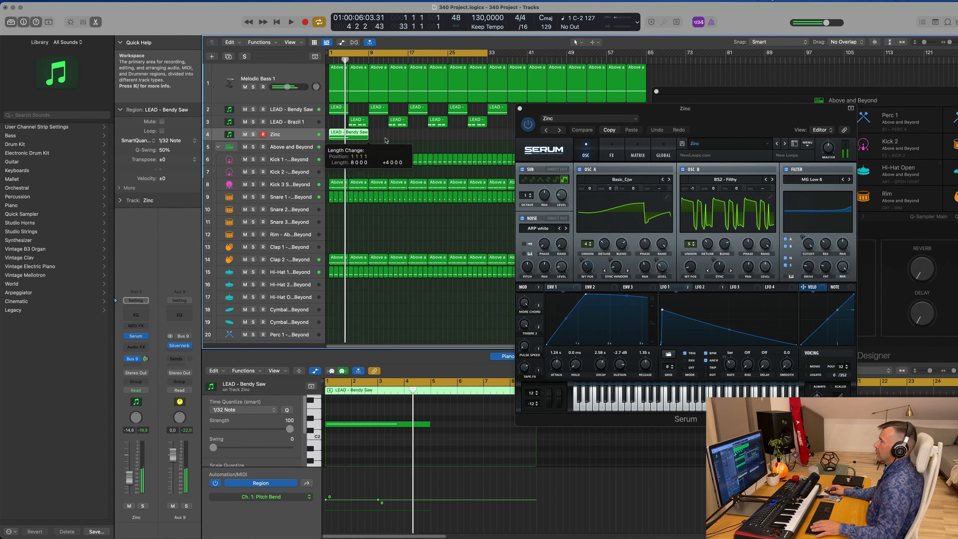
key("Return")
left_click_drag(428, 424, 534, 435)
key("Return")
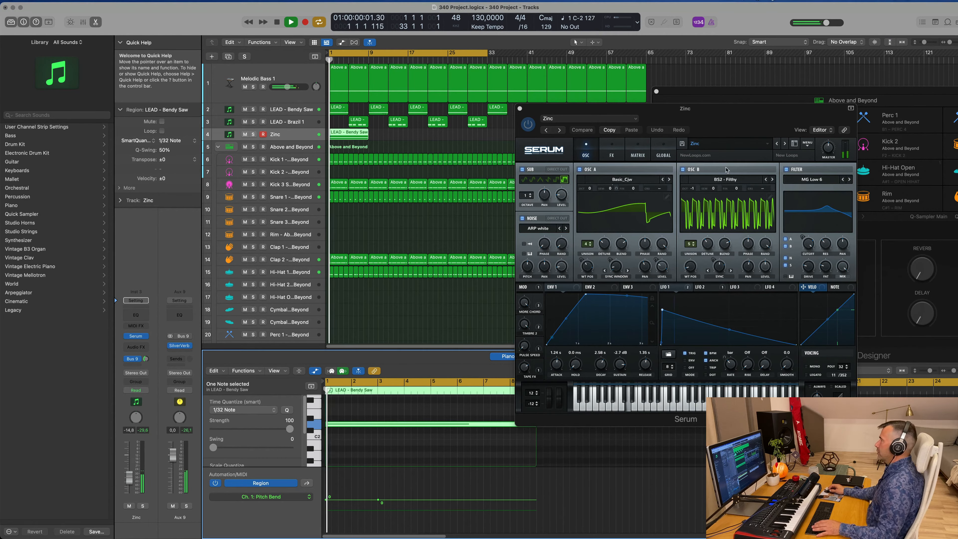
Transpose the long note in the Zinc region up one octave and replay it from the start.
left_click_drag(748, 122, 696, 155)
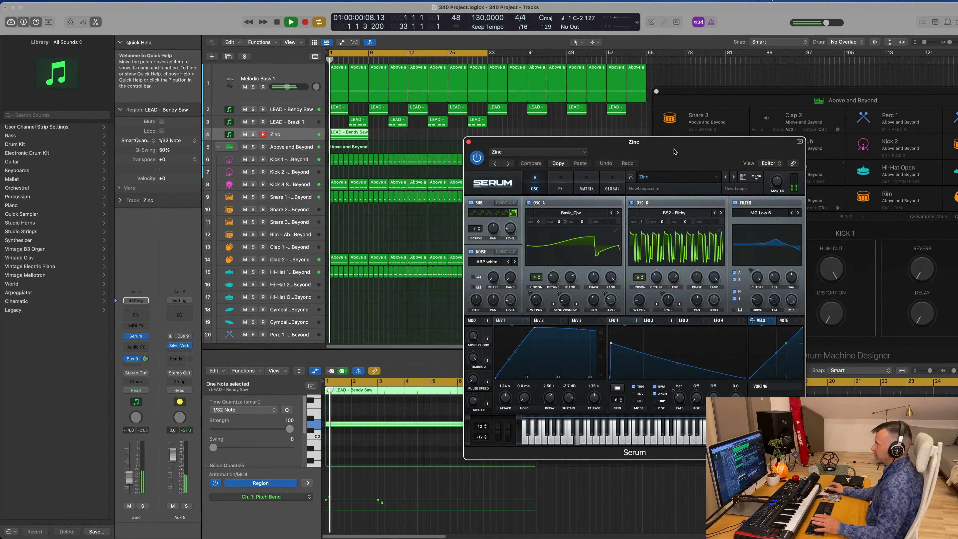
left_click(401, 411)
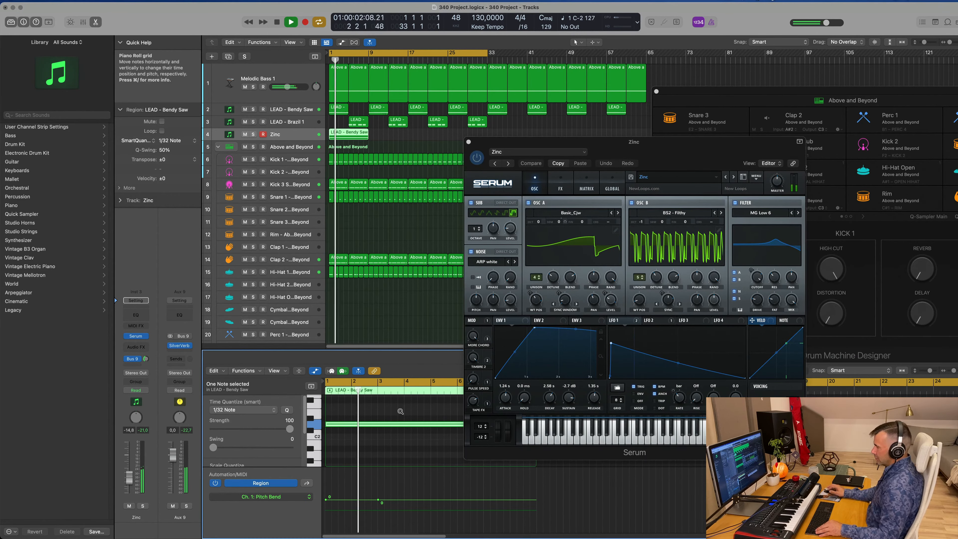
key("alt+shift+Up")
key("Return")
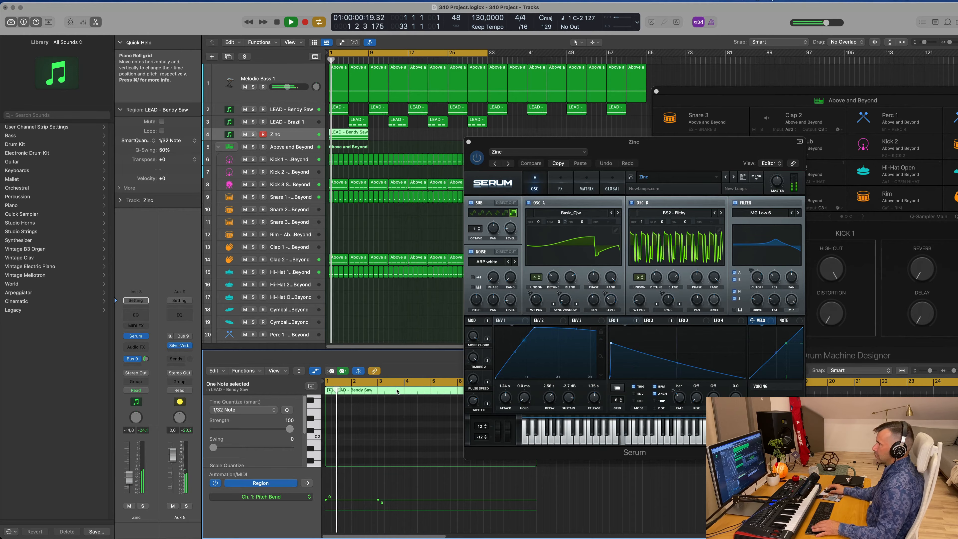
Try raising Serum's filter cutoff to 22090 Hz on the Zinc preset and briefly solo the track to hear it.
left_click_drag(684, 142, 649, 142)
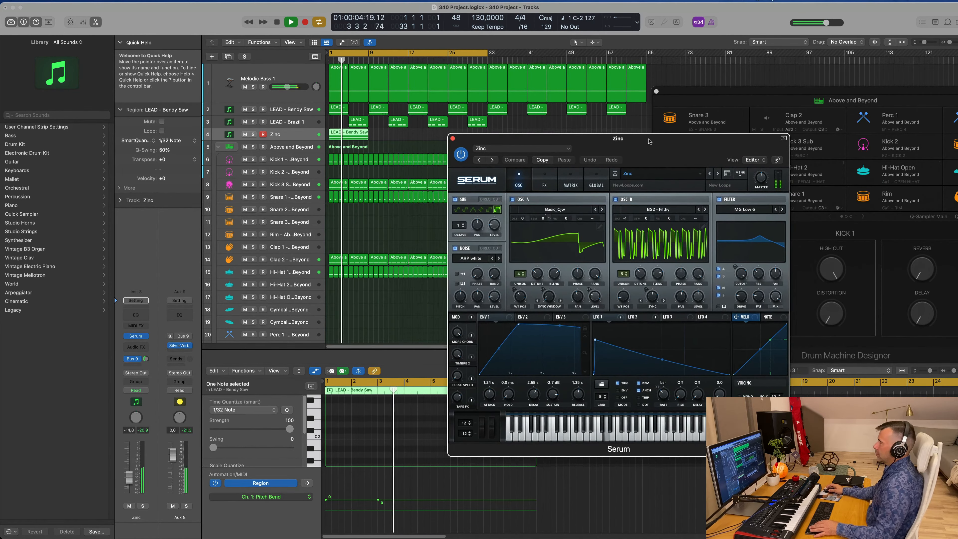
mouse_move(743, 274)
left_mouse_down()
mouse_move(742, 291)
mouse_move(746, 258)
left_mouse_up()
key("space")
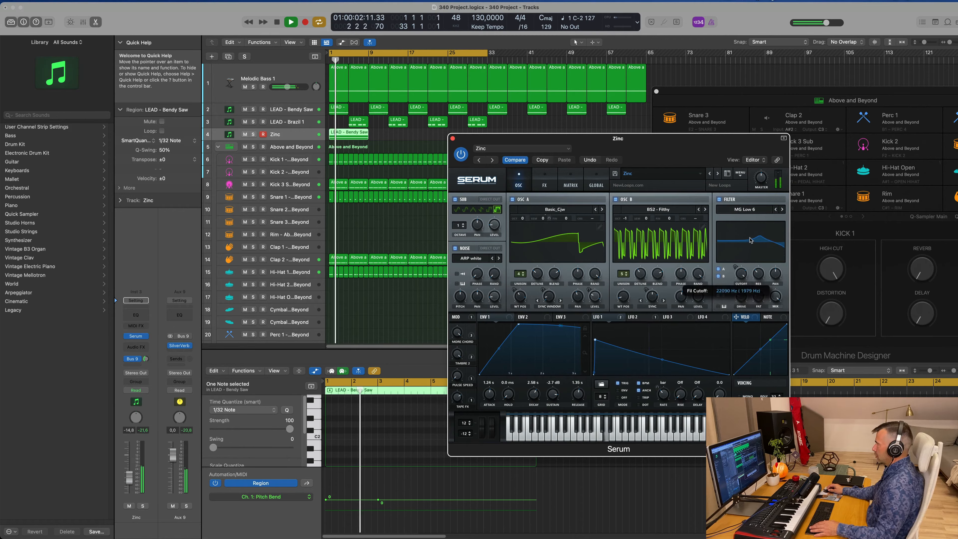
left_click(143, 506)
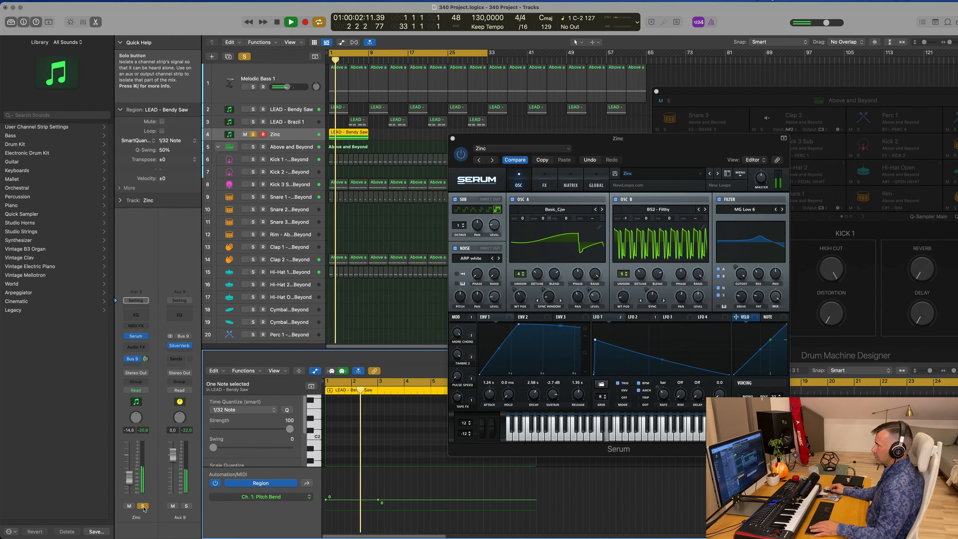
left_click(143, 506)
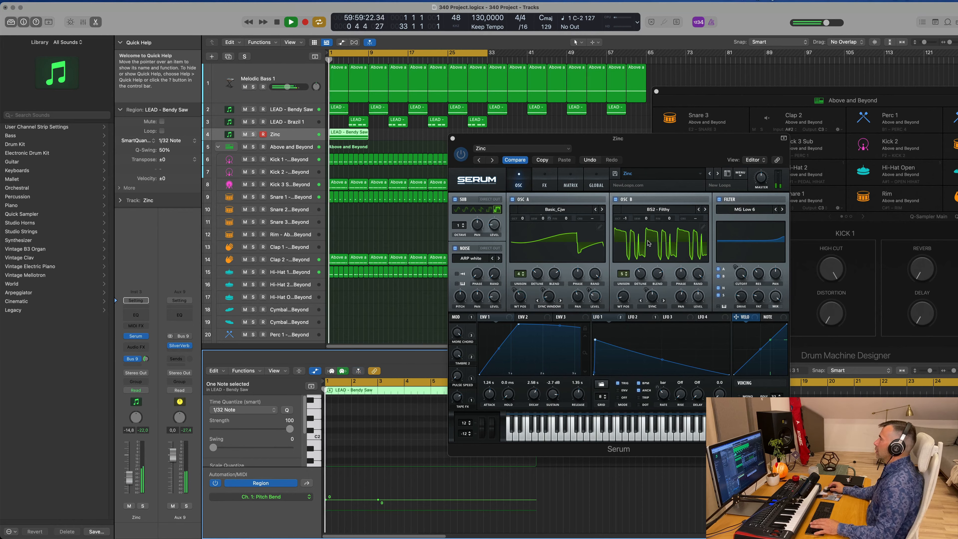
Load the Zenith preset in Serum, raise the track's volume to -7.2 dB and replay from the start.
left_click(709, 174)
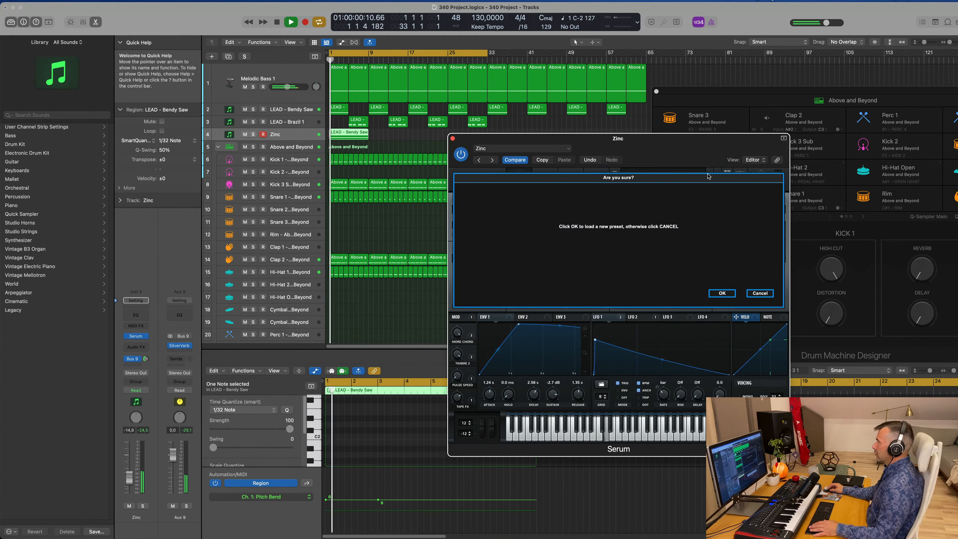
left_click(717, 297)
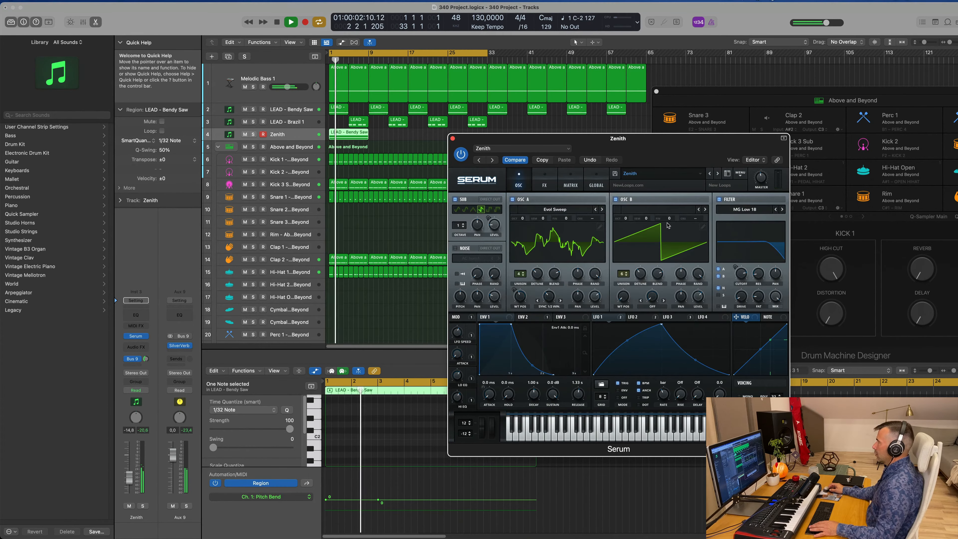
left_click_drag(678, 131, 689, 110)
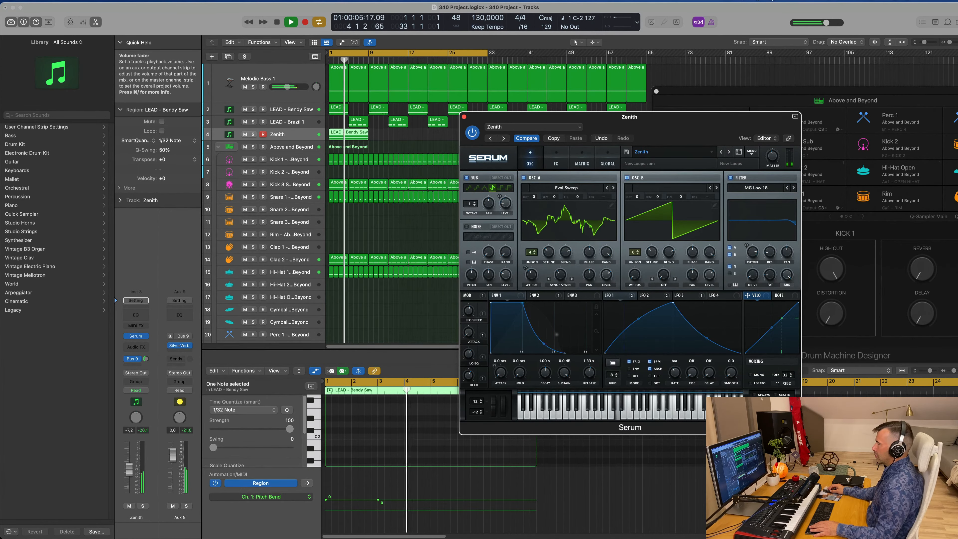
key("Return")
left_click_drag(692, 113, 606, 153)
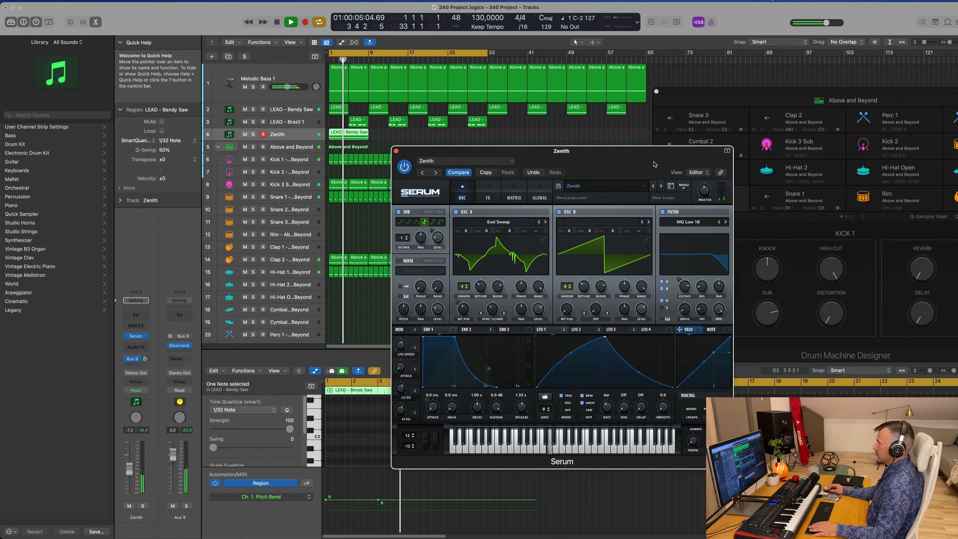
Audition the preceding Serum presets Youthful and Xylose against the track and load Wizard.
left_click(654, 187)
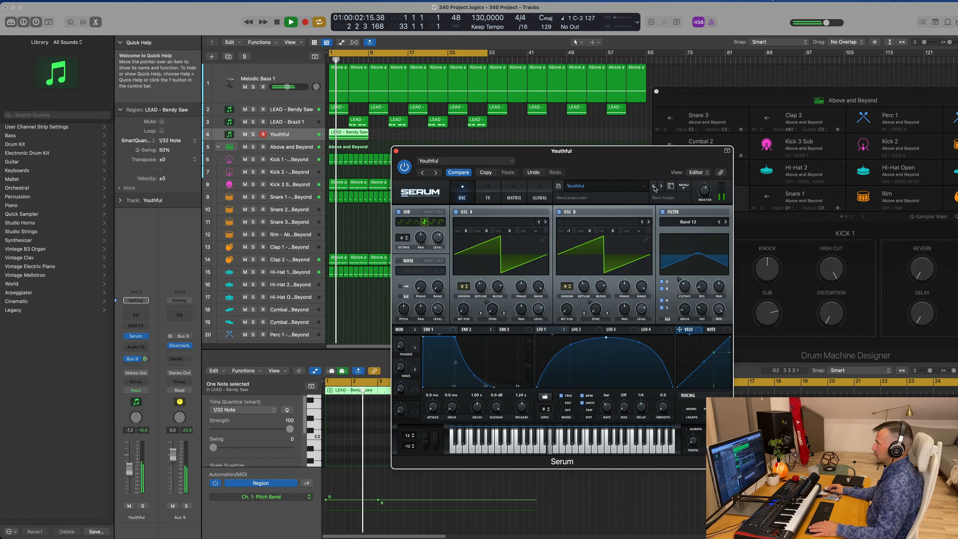
left_click(654, 187)
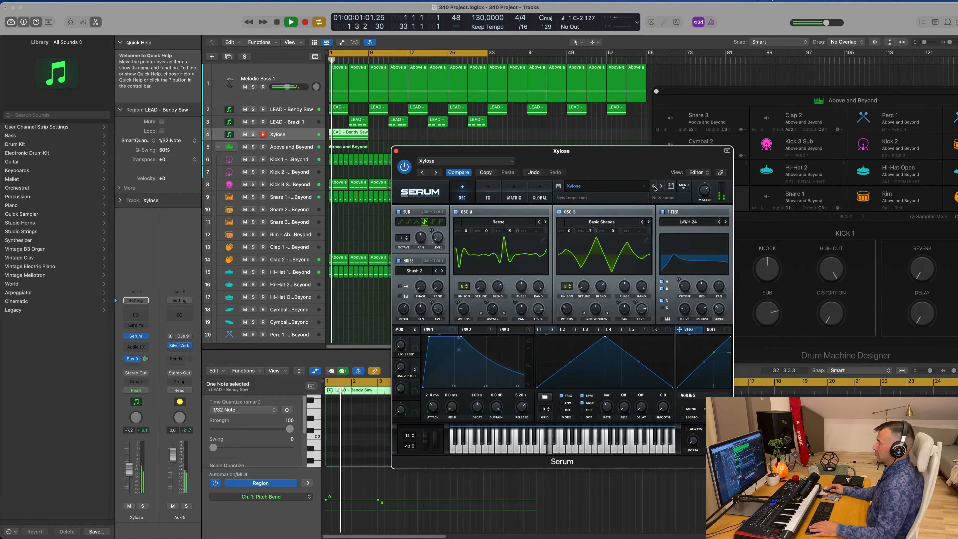
left_click(654, 187)
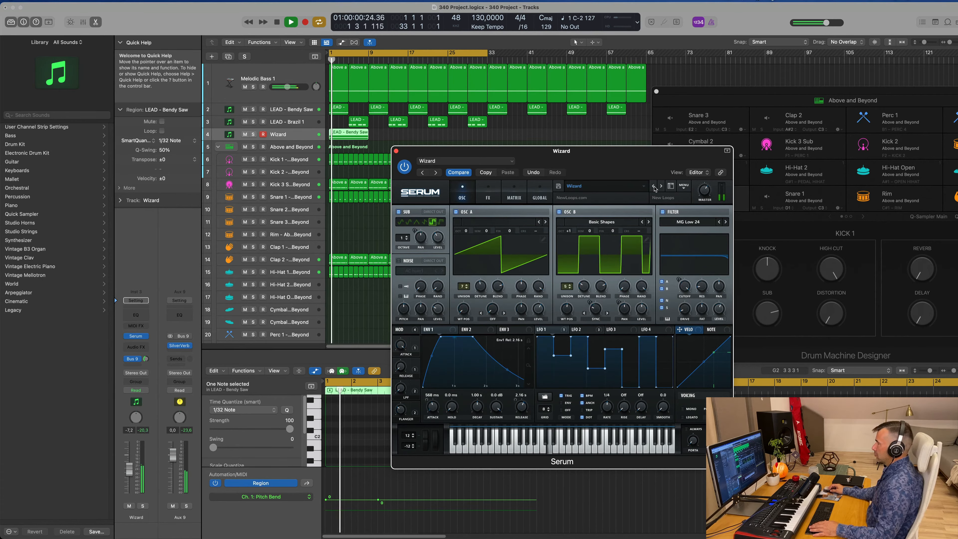
Audition the preceding Serum presets from What through Venus, Varnish and Unity down to Transcendental, replaying the track along the way.
left_click(654, 187)
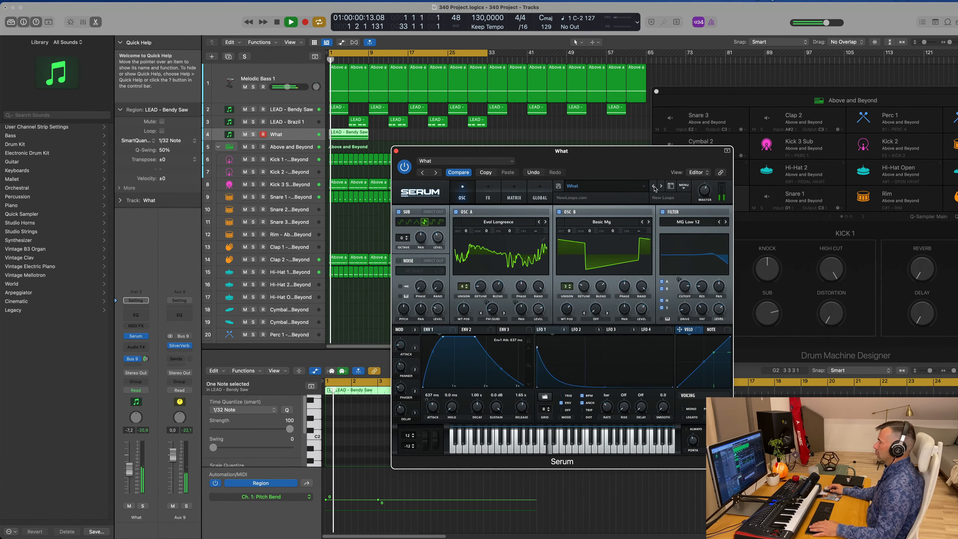
left_click(654, 187)
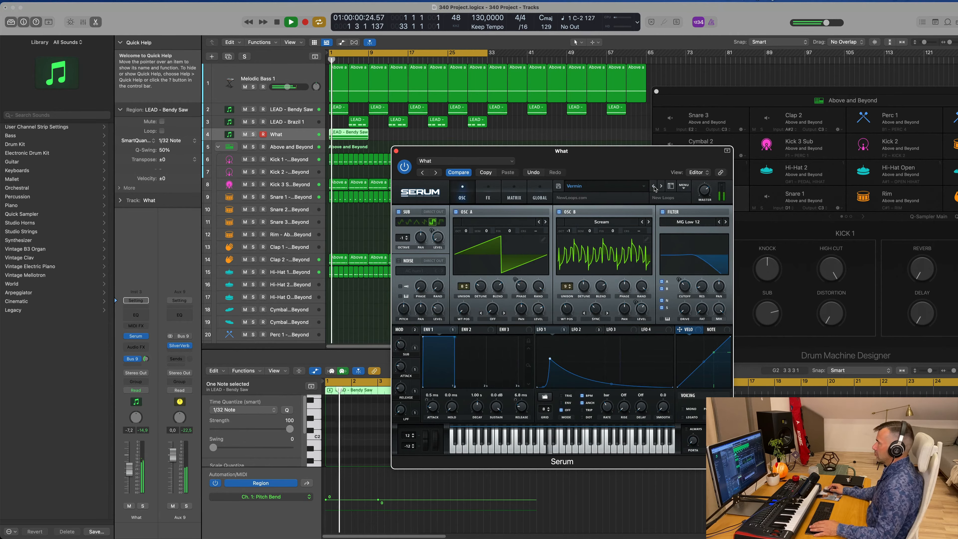
left_click(654, 187)
key("space")
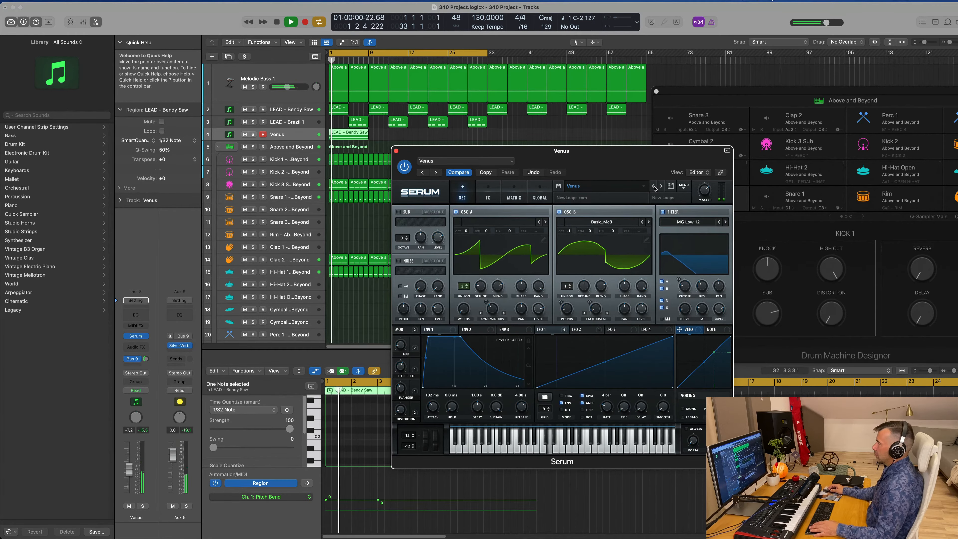
left_click(654, 187)
key("space")
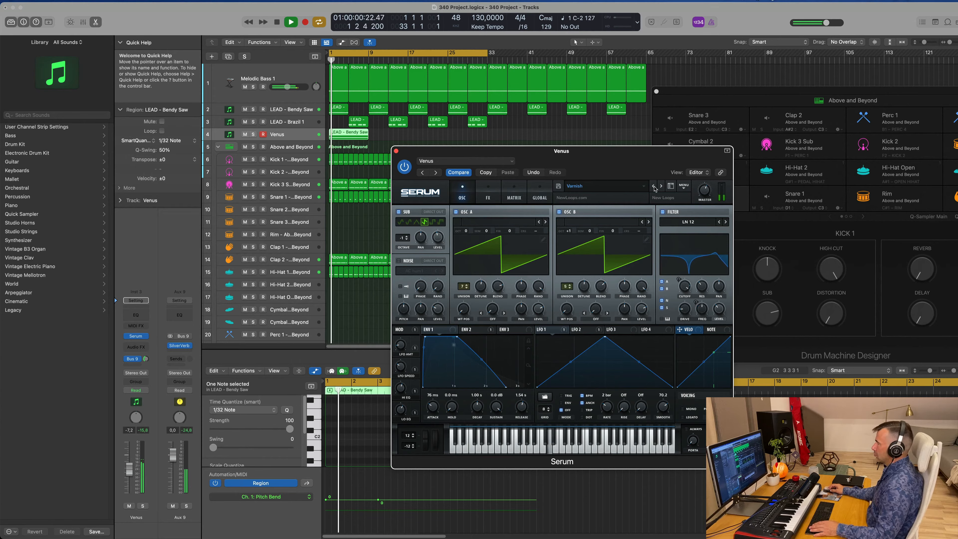
left_click(653, 187)
key("space")
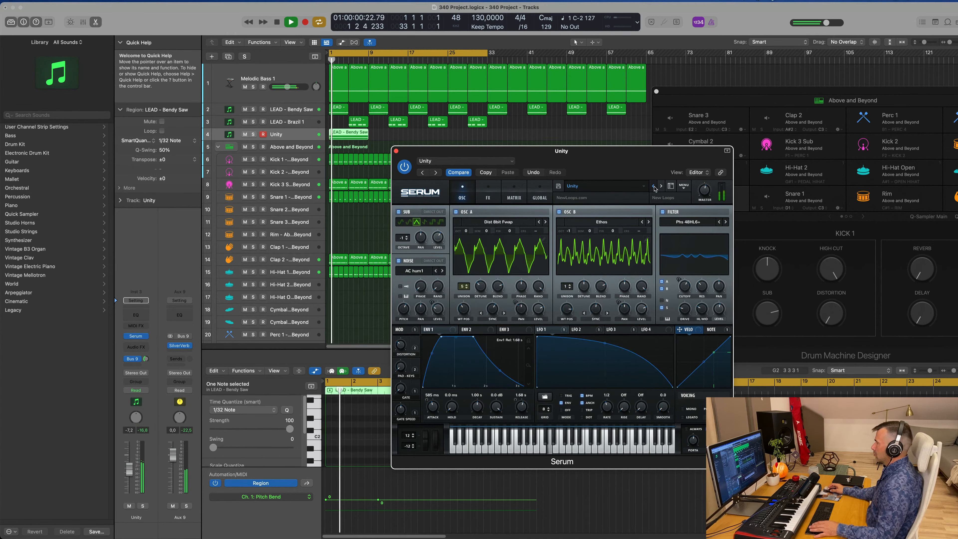
left_click(653, 187)
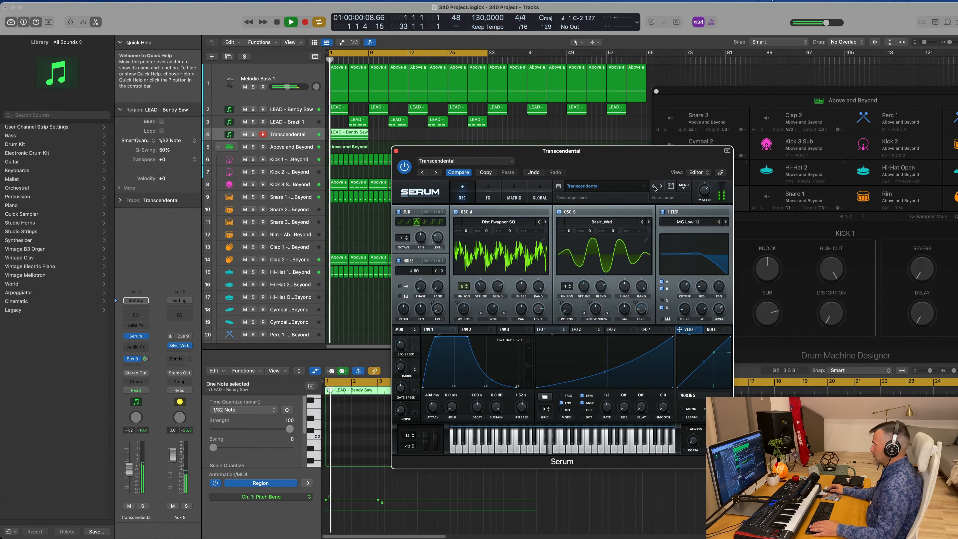
Advance through the Serum presets past What and Wizard, check Zinc and return to the Zenith preset.
left_click(661, 187)
left_click(661, 186)
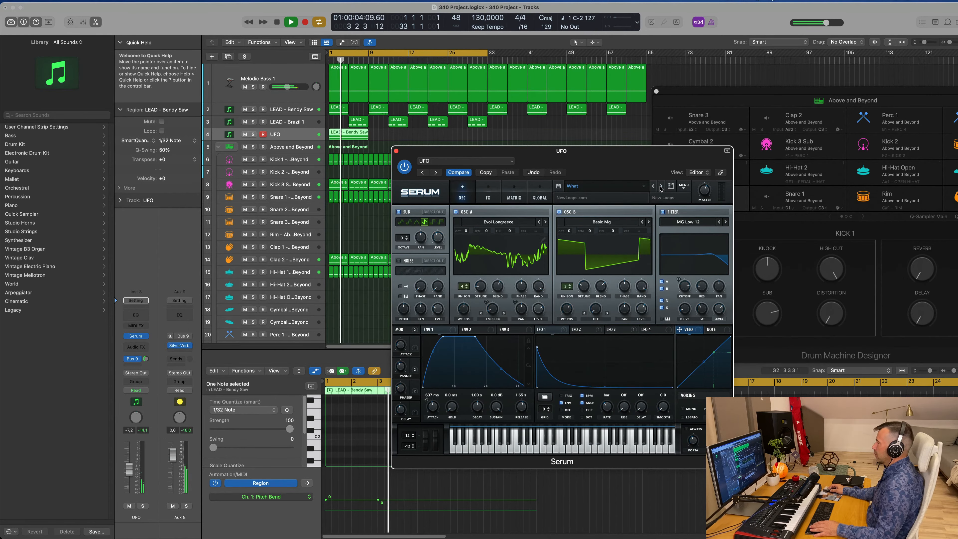
left_click(661, 186)
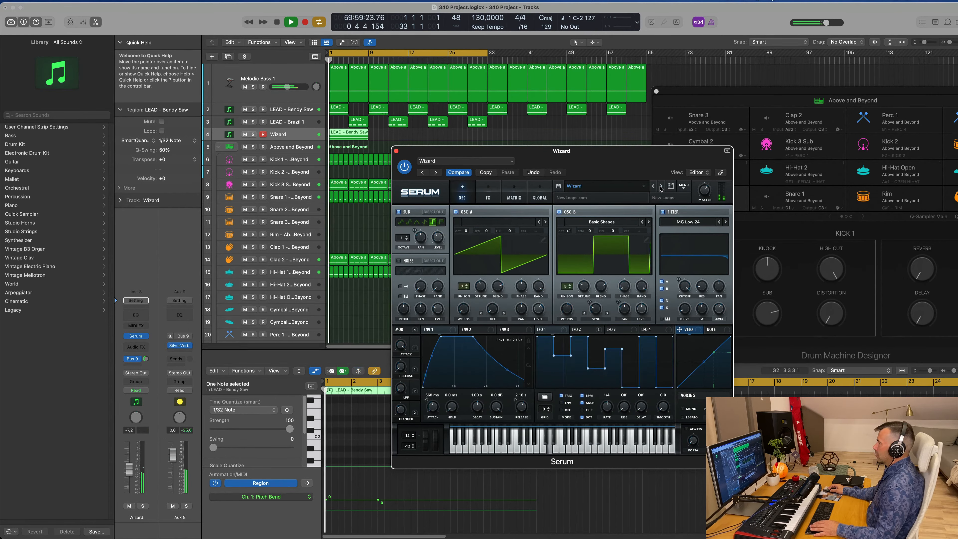
left_click(661, 187)
key("space")
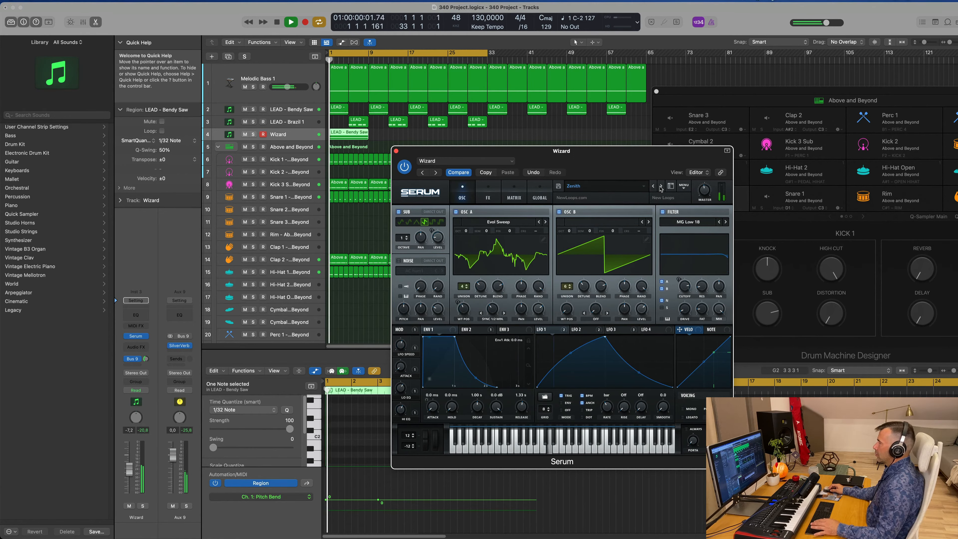
left_click_drag(626, 160, 673, 143)
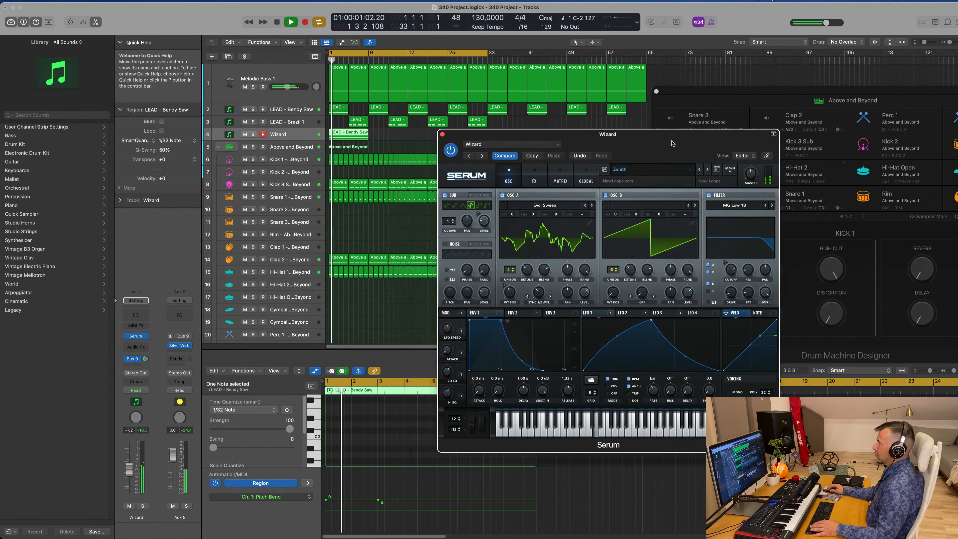
left_click(707, 170)
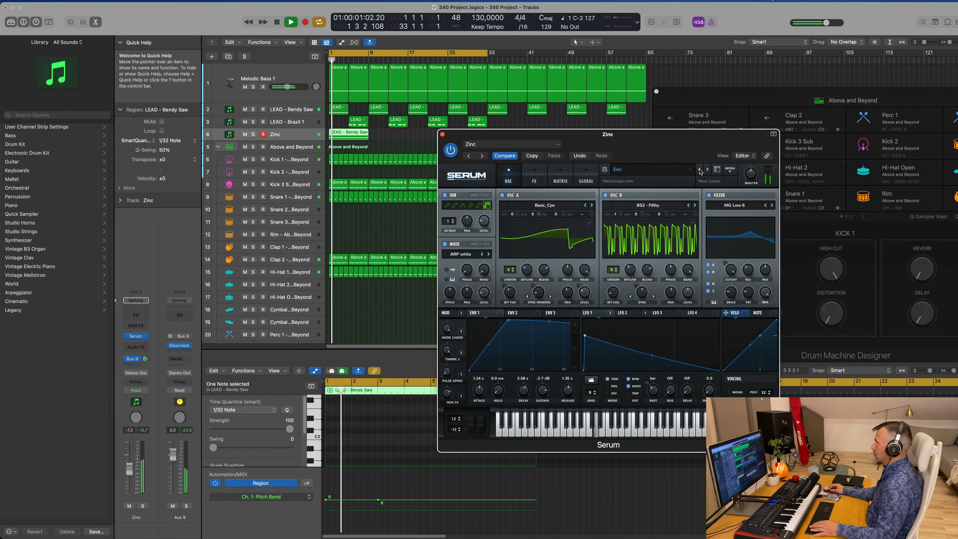
left_click(700, 169)
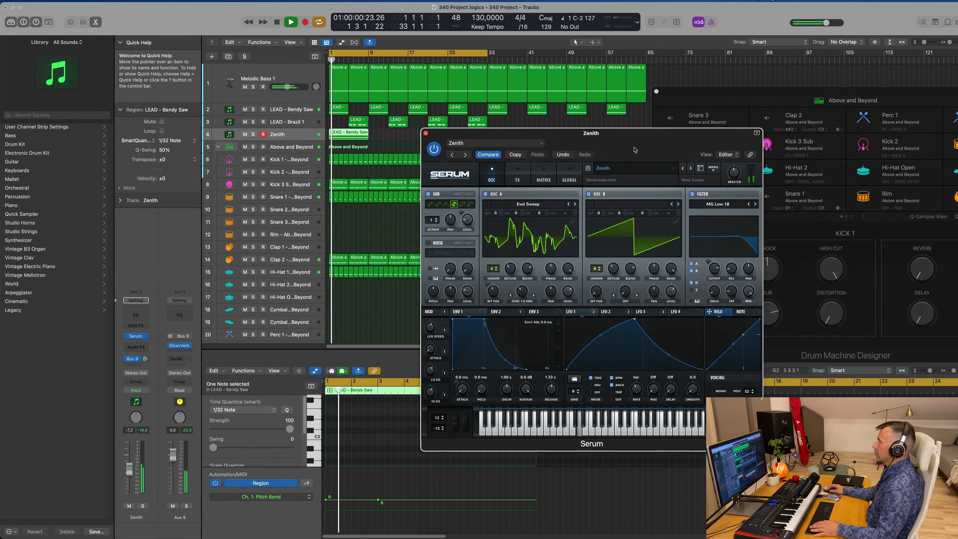
Compare the Youthful, Xylose and Wizard presets once more and reload Zenith in Serum.
left_click(683, 168)
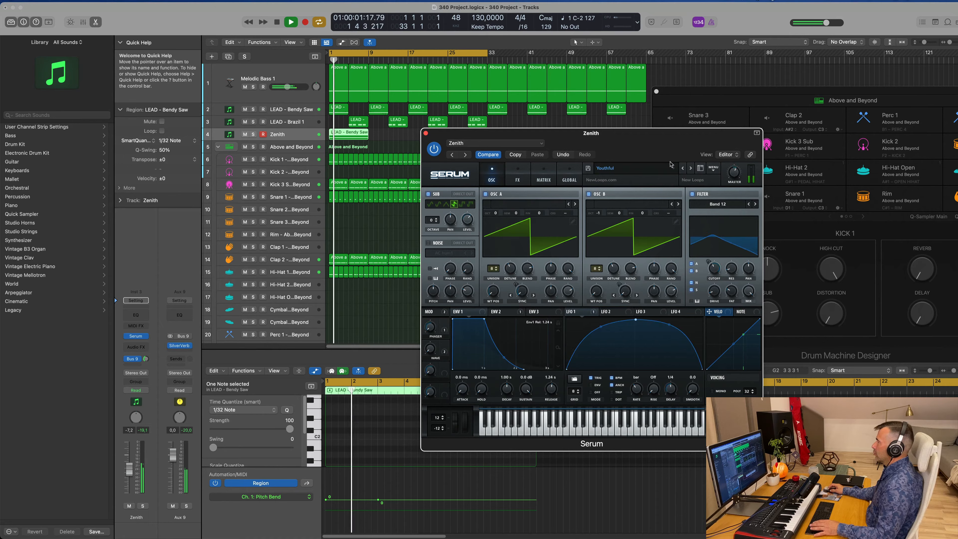
left_click(683, 169)
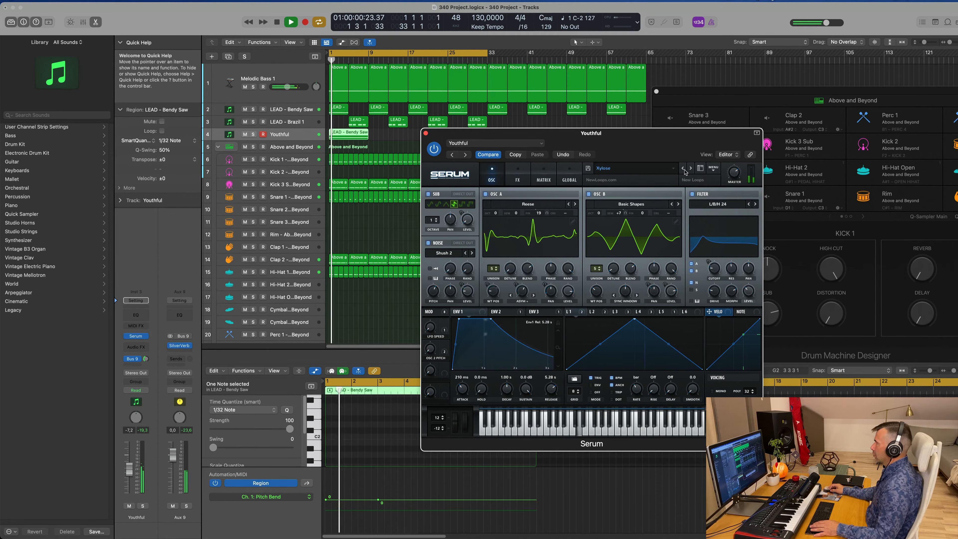
left_click(683, 170)
left_click(690, 169)
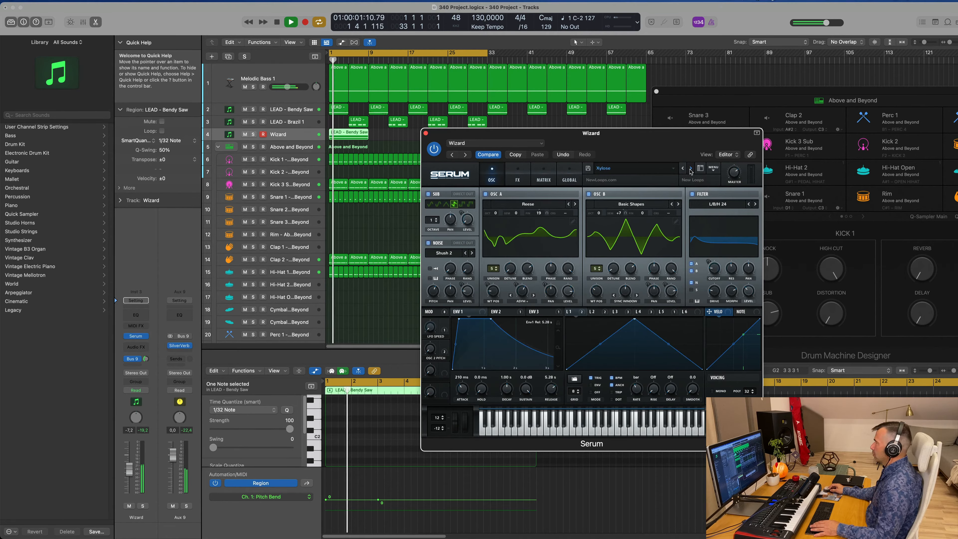
left_click(691, 169)
left_click(690, 169)
Lower the Zenith track's volume to -8.2 dB.
mouse_move(636, 138)
left_mouse_down()
mouse_move(671, 130)
mouse_move(565, 126)
mouse_move(630, 122)
left_mouse_up()
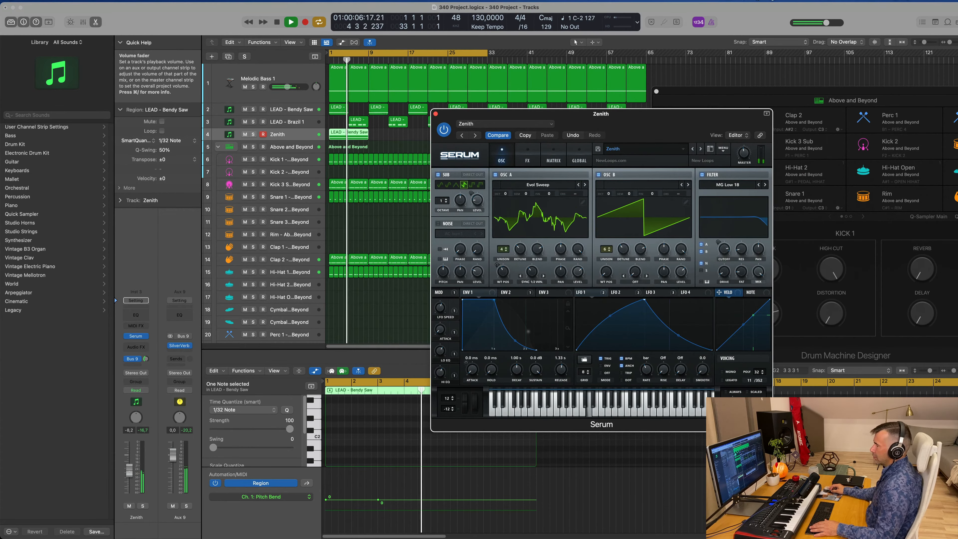
left_click_drag(129, 469, 129, 474)
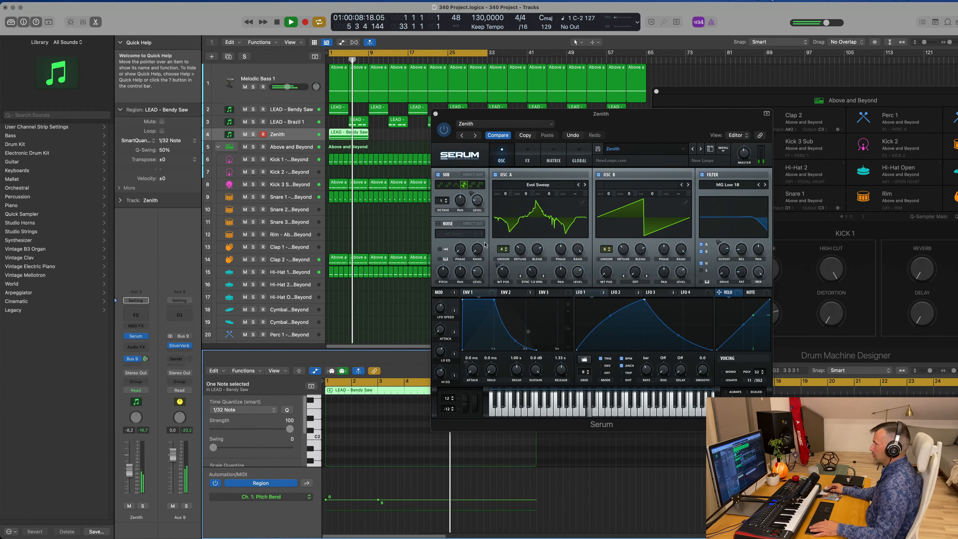
left_click_drag(664, 112, 788, 119)
Repeat the pad region on the Zenith track until it reaches bar 65, and close the Serum and Drum Machine Designer windows.
left_click_drag(420, 137, 346, 146)
key("super+r")
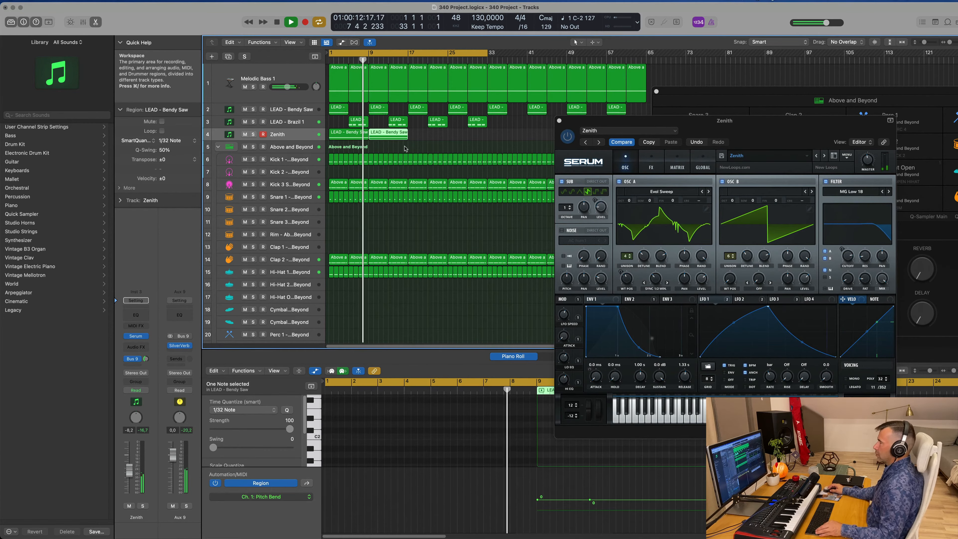
left_click_drag(768, 130, 621, 155)
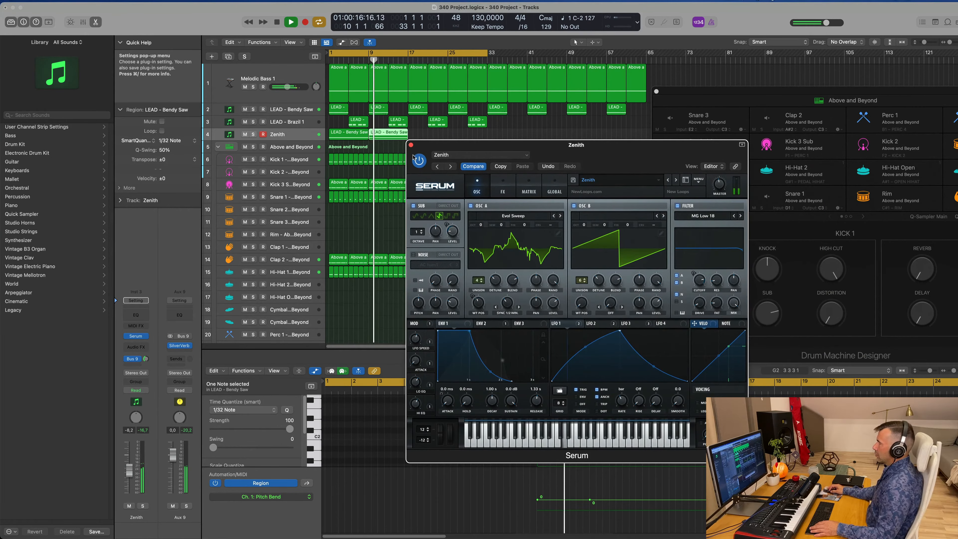
left_click(411, 145)
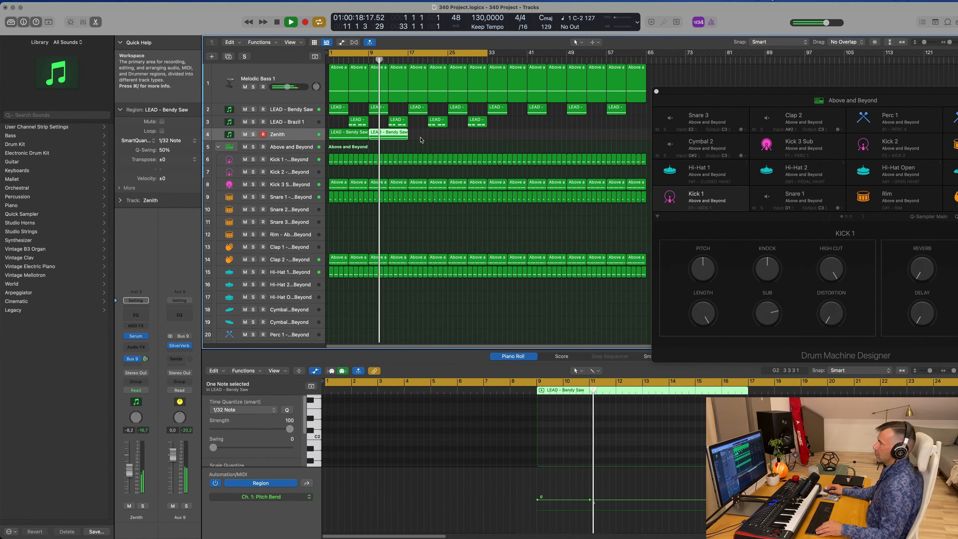
key("super+r")
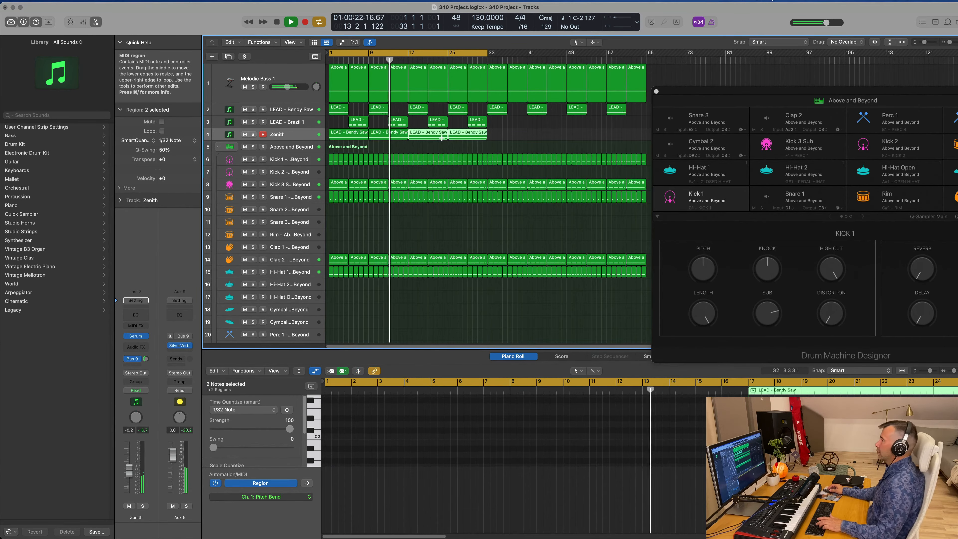
key("super+r")
key("super+r")
left_click(656, 92)
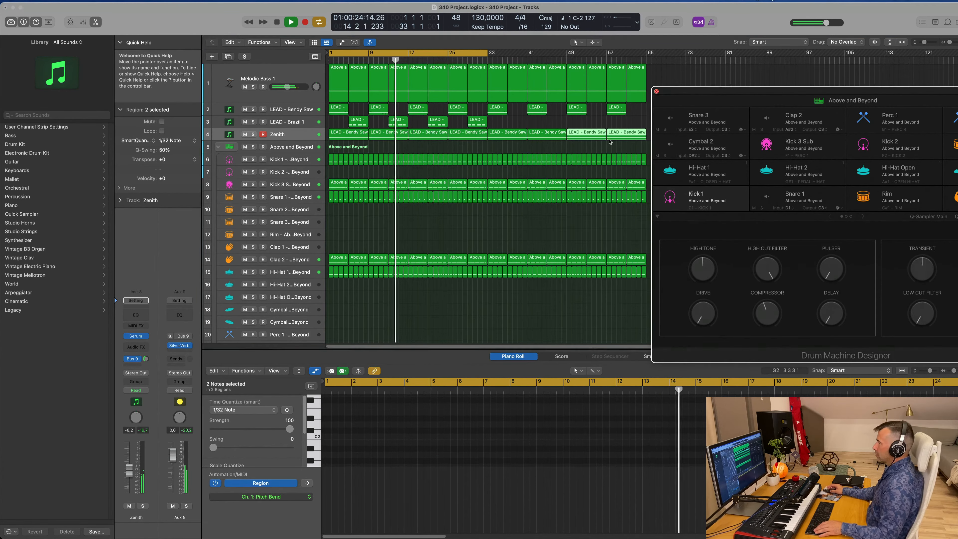
left_click(267, 79)
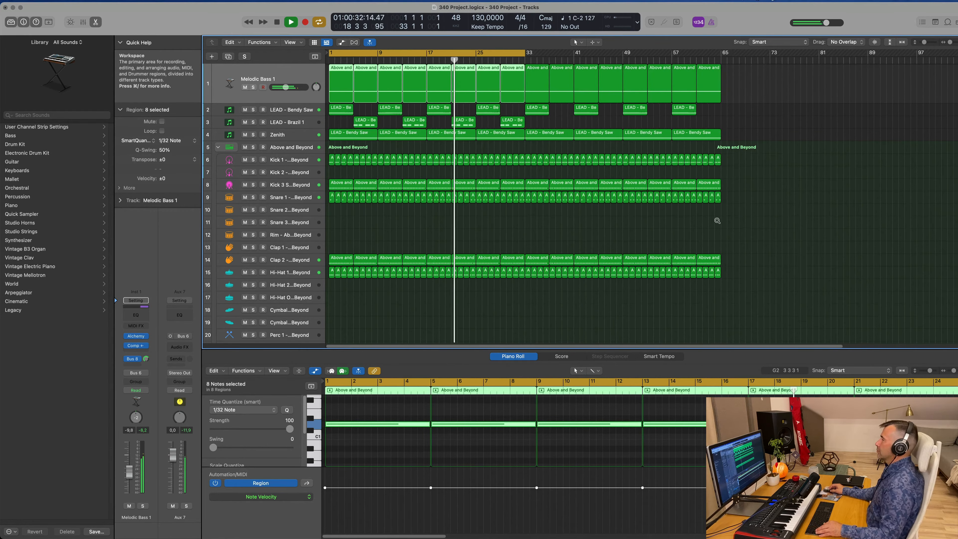
left_click(452, 232)
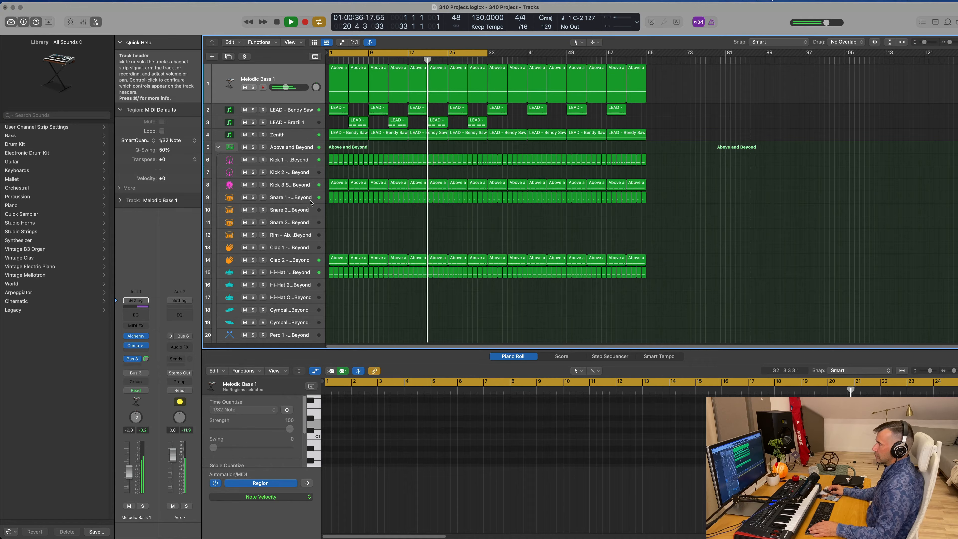
Copy all 64 Snare 1 regions of the Above and Beyond kit onto the Snare 1 track of the Roland TR-909 kit.
left_click(231, 198)
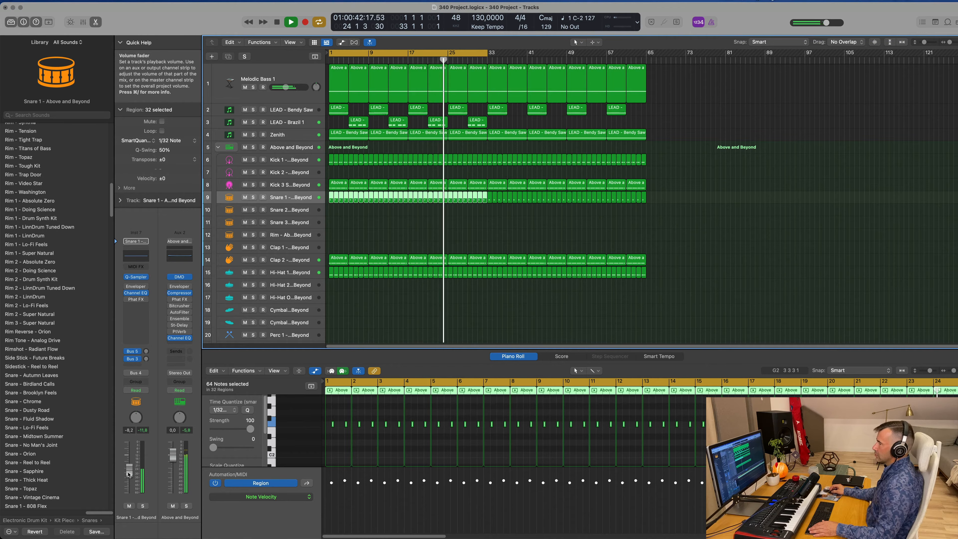
scroll(314, 194, "down", 4)
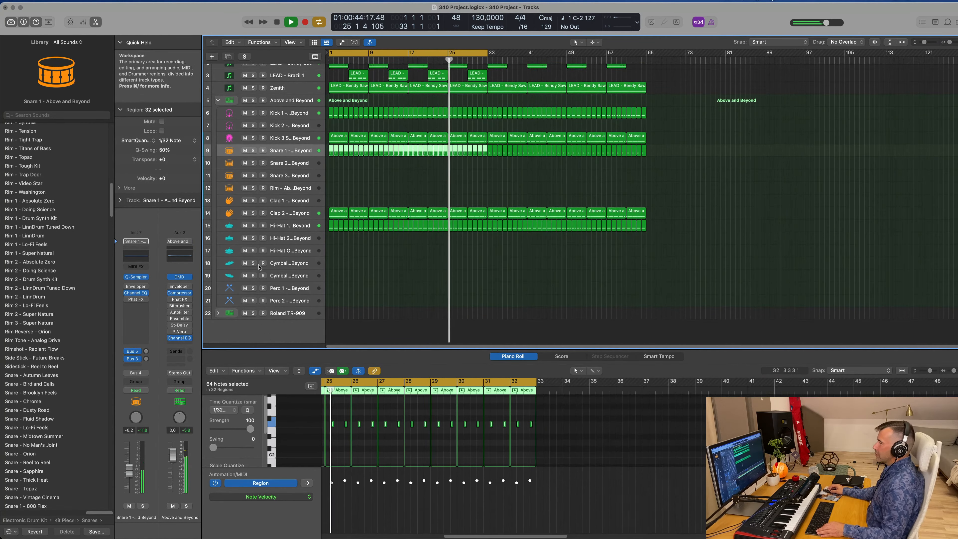
left_click(218, 313)
scroll(356, 252, "down", 1)
scroll(356, 252, "down", 3)
left_click_drag(332, 128, 607, 119)
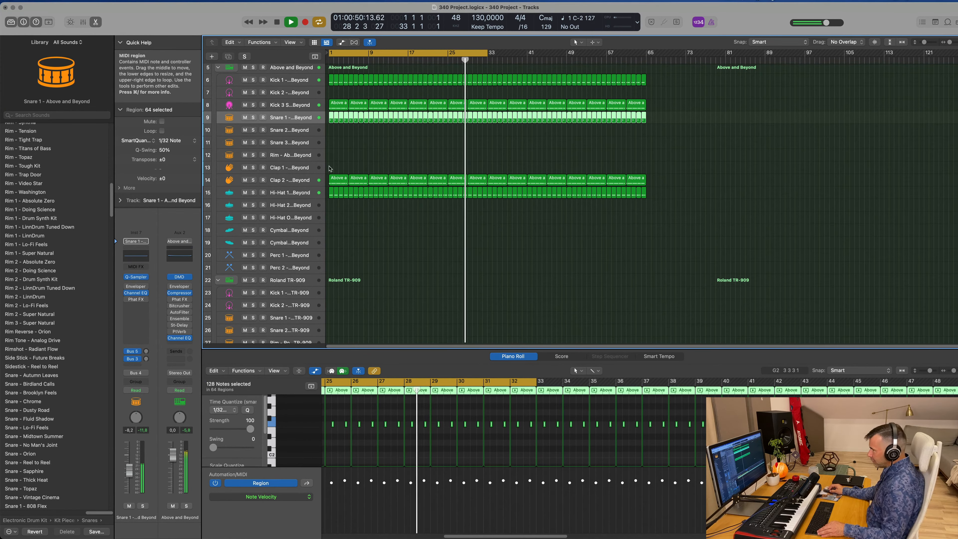
left_click_drag(330, 168, 331, 321)
Replay from the start and set the Roland TR-909 Snare 1 track's volume to -8.8 dB.
key("space")
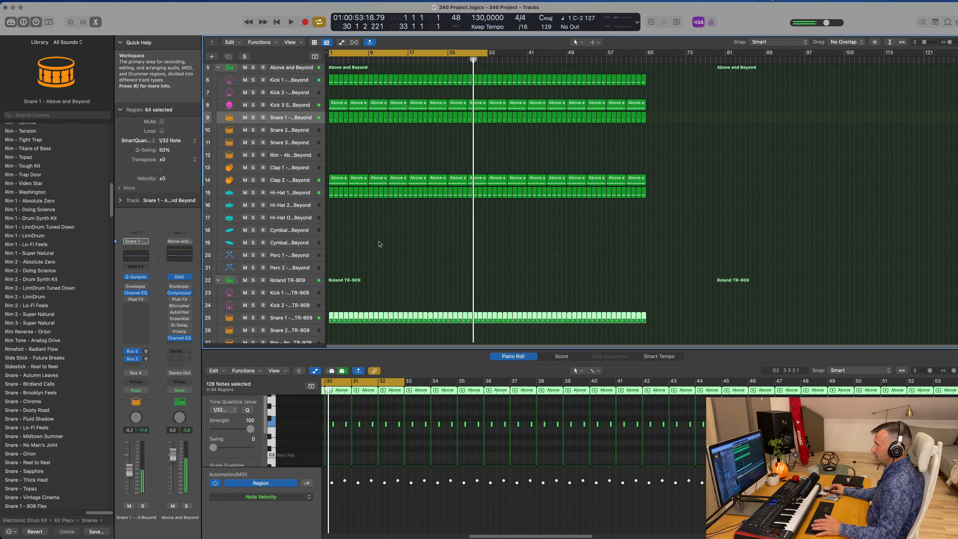
key("space")
left_click(308, 312)
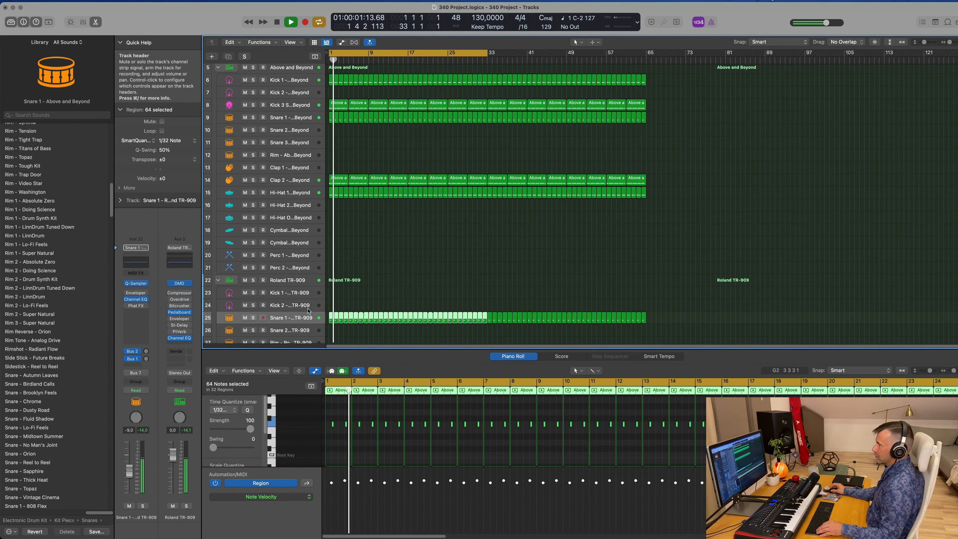
key("space")
key("space")
key("space")
key("space")
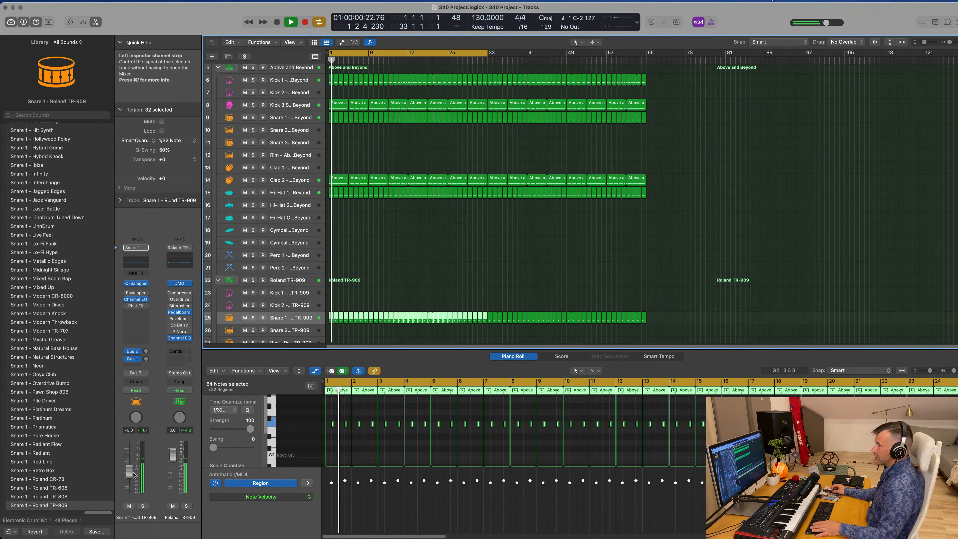
left_click_drag(131, 472, 131, 474)
Copy the first Hi-Hat 1 region of the Above and Beyond kit onto the Roland TR-909 Hi-Hat Closed track at bar 1.
scroll(393, 267, "right", 3)
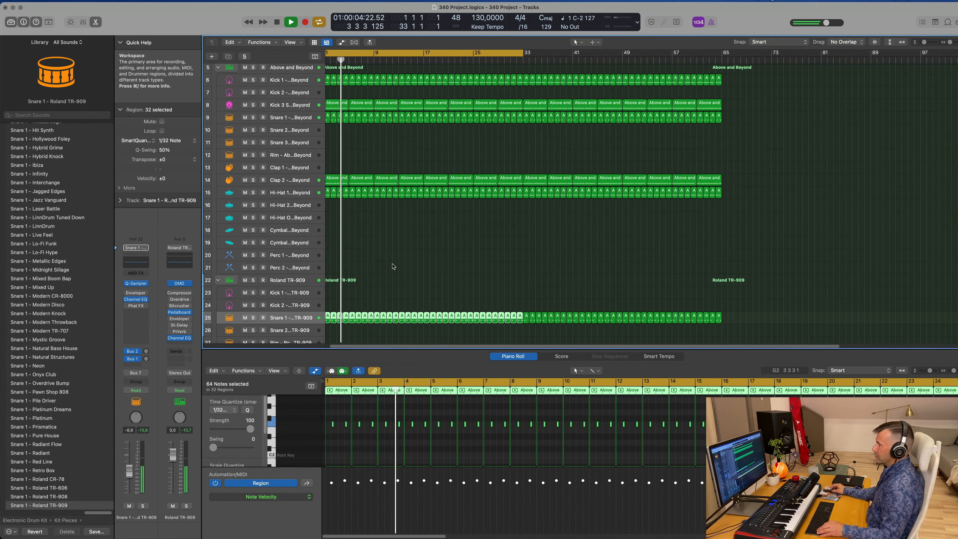
scroll(393, 266, "down", 5)
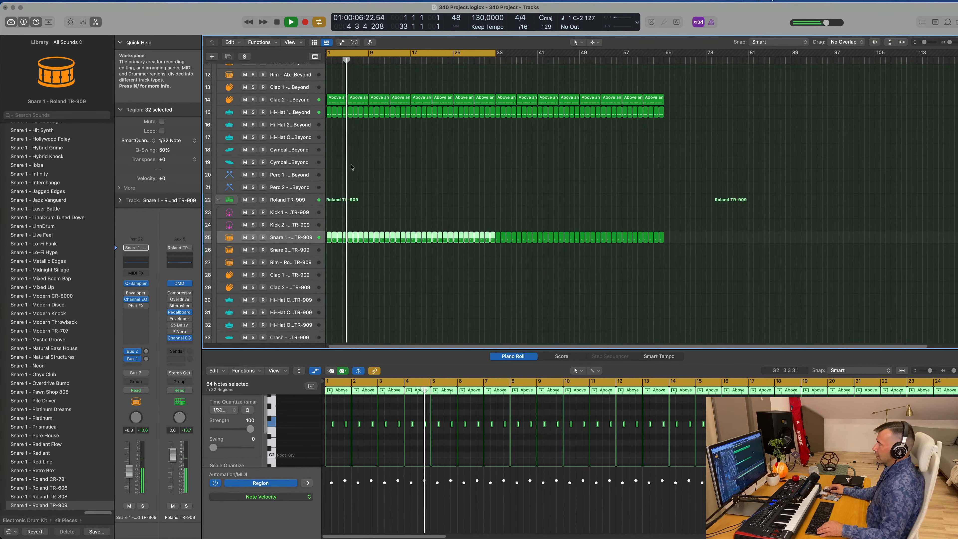
scroll(347, 143, "down", 2)
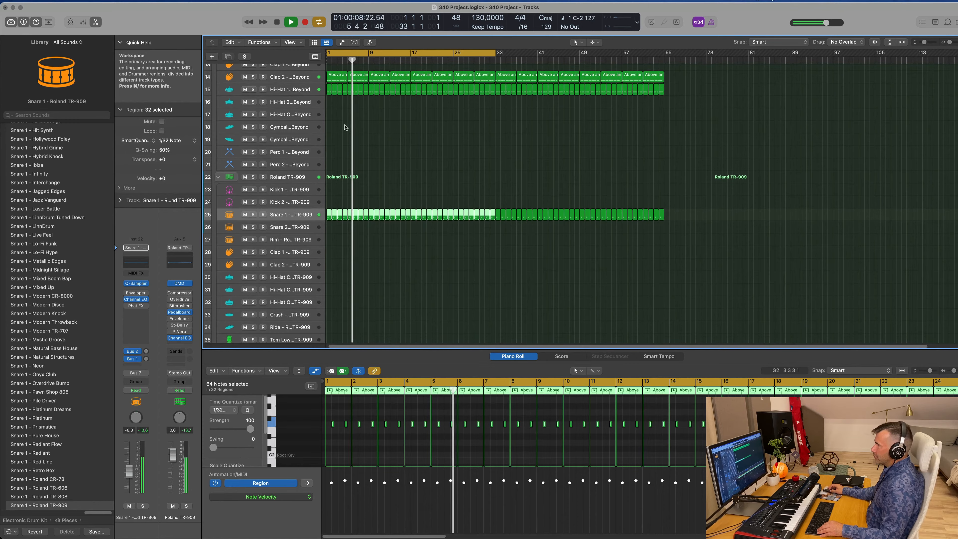
left_click(332, 113)
left_click_drag(329, 87, 325, 279)
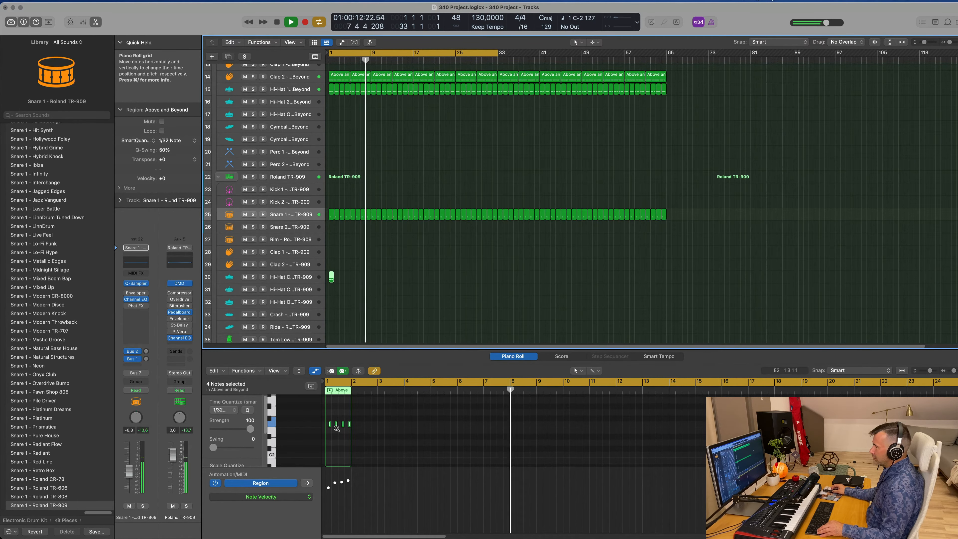
Copy the four notes of the Roland TR-909 Hi-Hat Closed region within the bar to make twelve, and replay from the start.
scroll(336, 428, "up", 5)
scroll(350, 428, "left", 2)
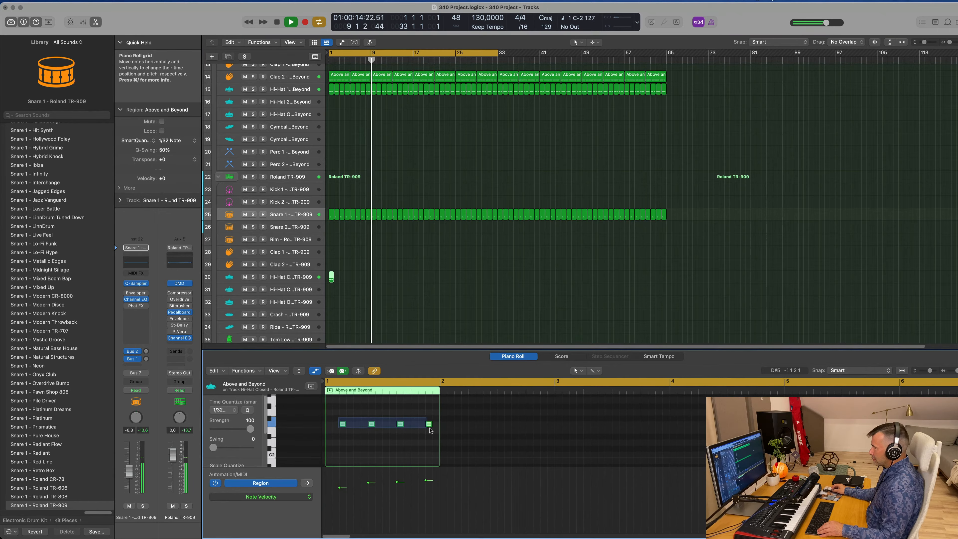
mouse_move(342, 424)
left_mouse_down()
mouse_move(328, 426)
mouse_move(353, 428)
left_mouse_up()
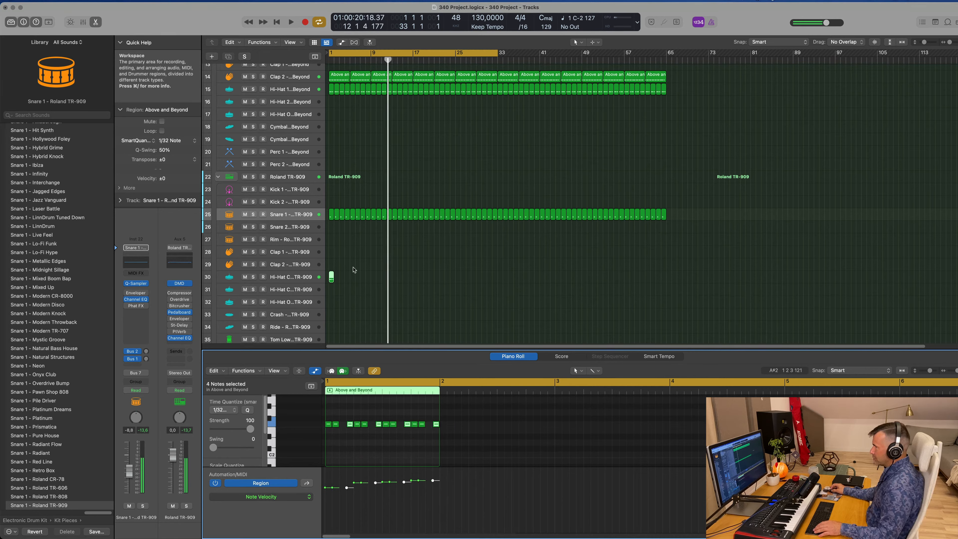
key("Return")
left_click_drag(364, 280, 330, 276)
key("Return")
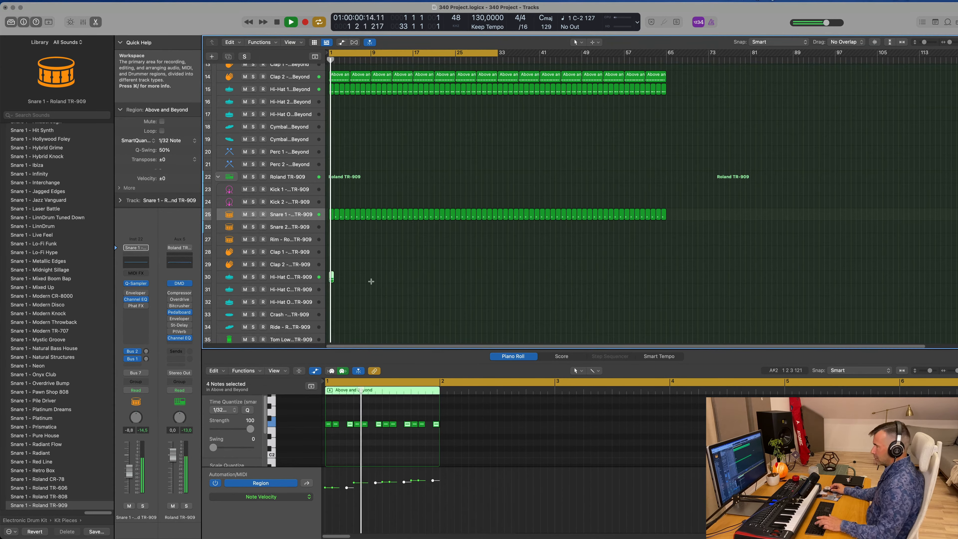
Transpose all twelve notes of the Hi-Hat Closed region up one octave.
left_click(373, 451)
scroll(358, 444, "up", 3)
scroll(362, 440, "down", 2)
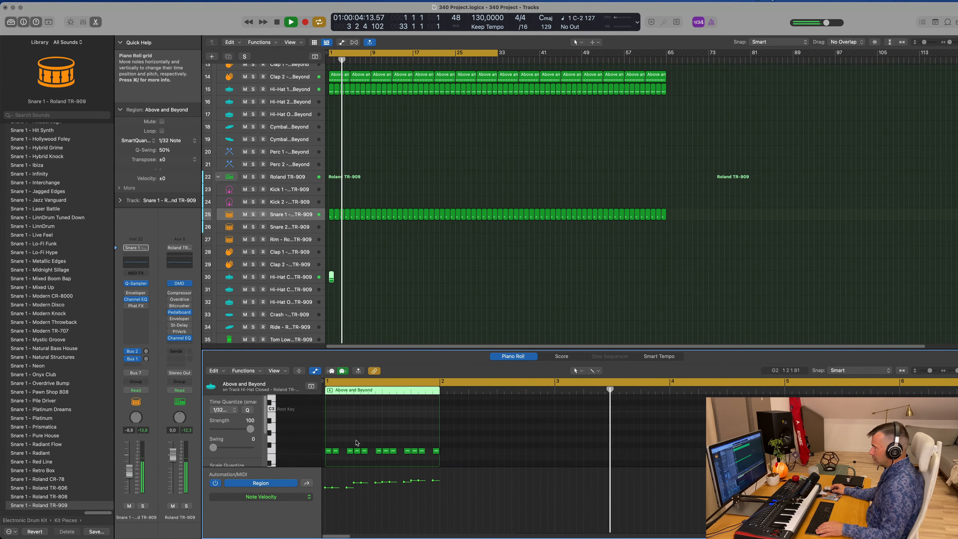
key("super+a")
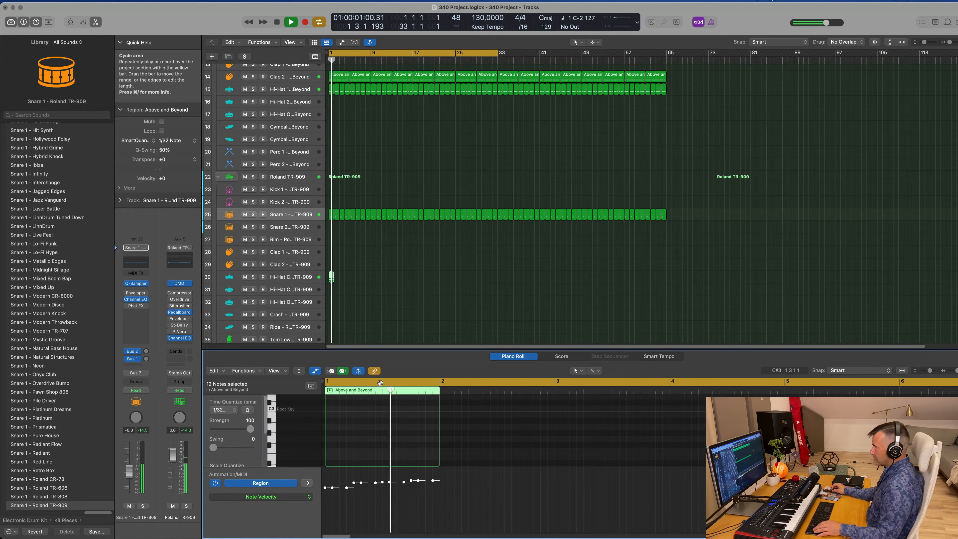
scroll(395, 440, "up", 4)
scroll(395, 440, "down", 1)
Repeat the Hi-Hat Closed region along its track until it reaches bar 33, and restart playback.
left_click_drag(362, 274, 326, 284)
key("super+r")
key("super+r")
key("super+r")
key("super+r")
key("super+r")
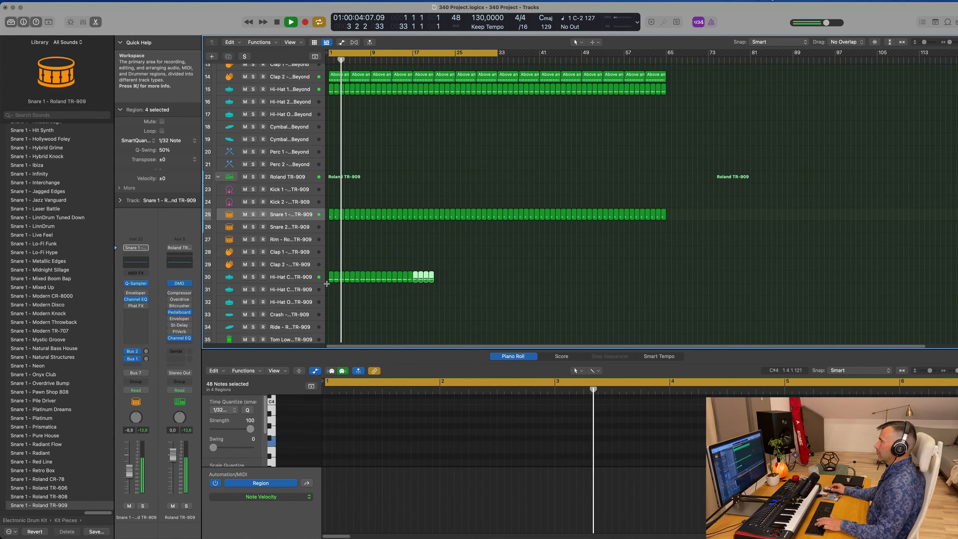
key("space")
key("space")
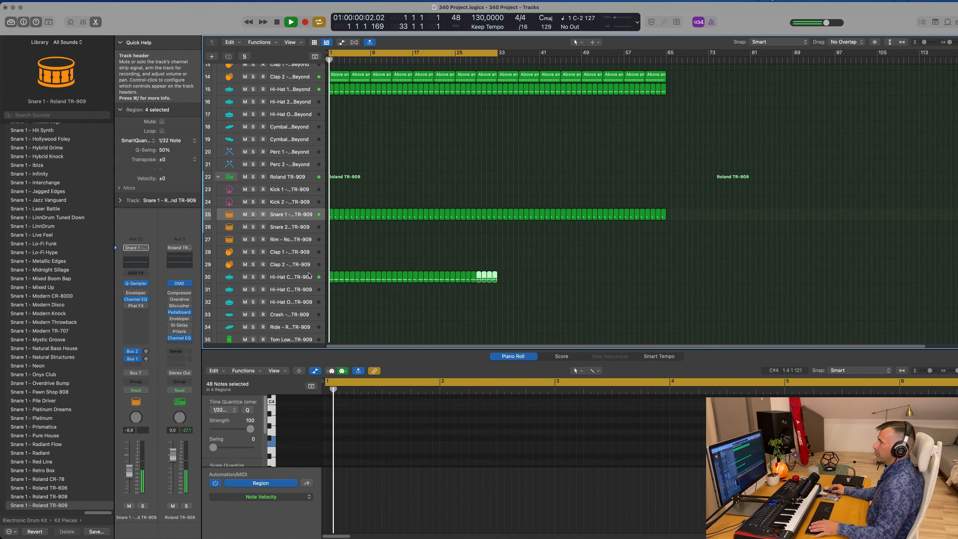
On the Hi-Hat Closed track, set the Channel EQ low cut to 1870 Hz and the volume to -17.0 dB.
left_click(290, 278)
key("space")
key("space")
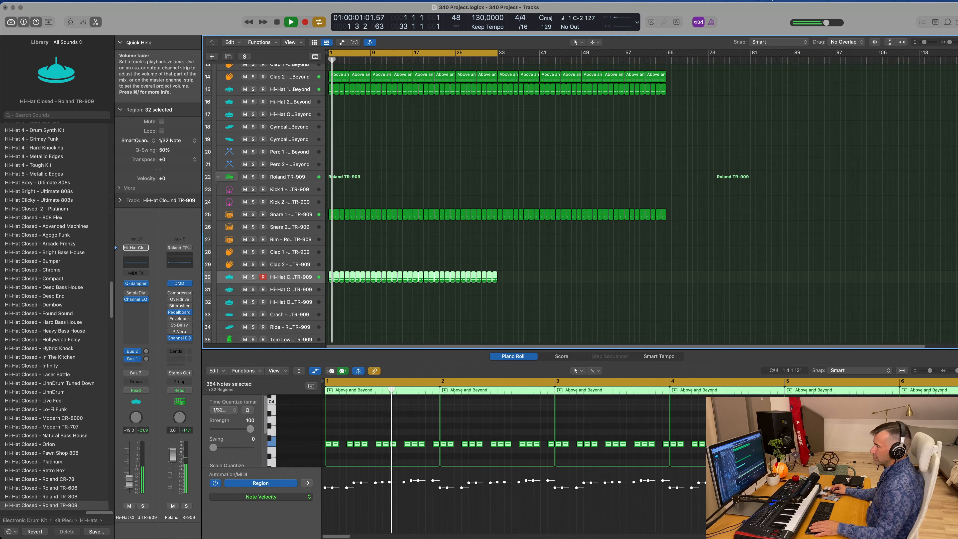
left_click_drag(129, 481, 130, 480)
left_click(139, 266)
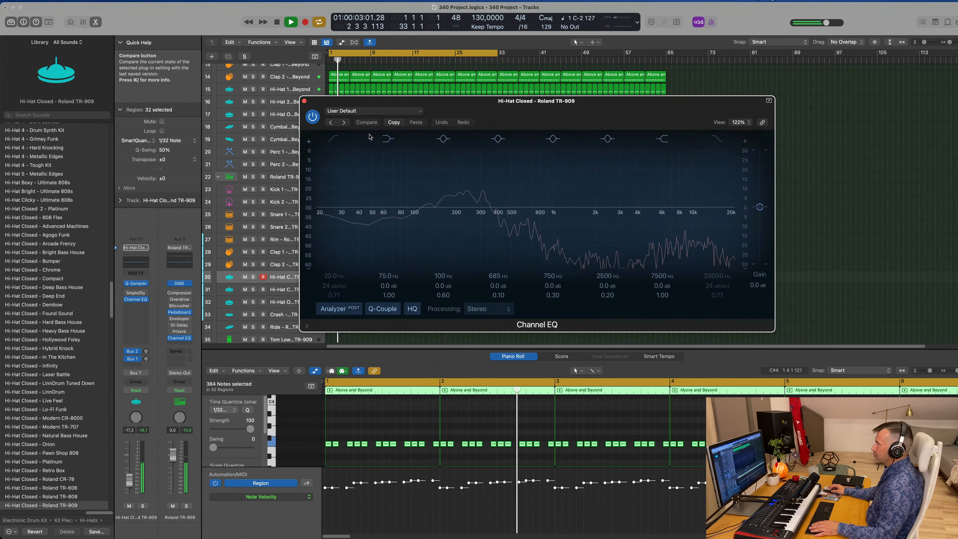
left_click_drag(358, 171, 614, 166)
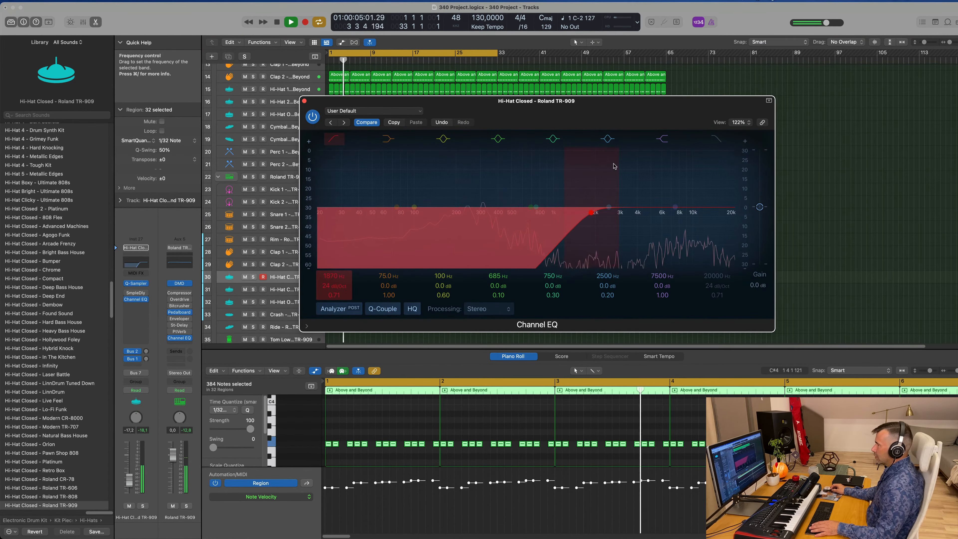
key("Return")
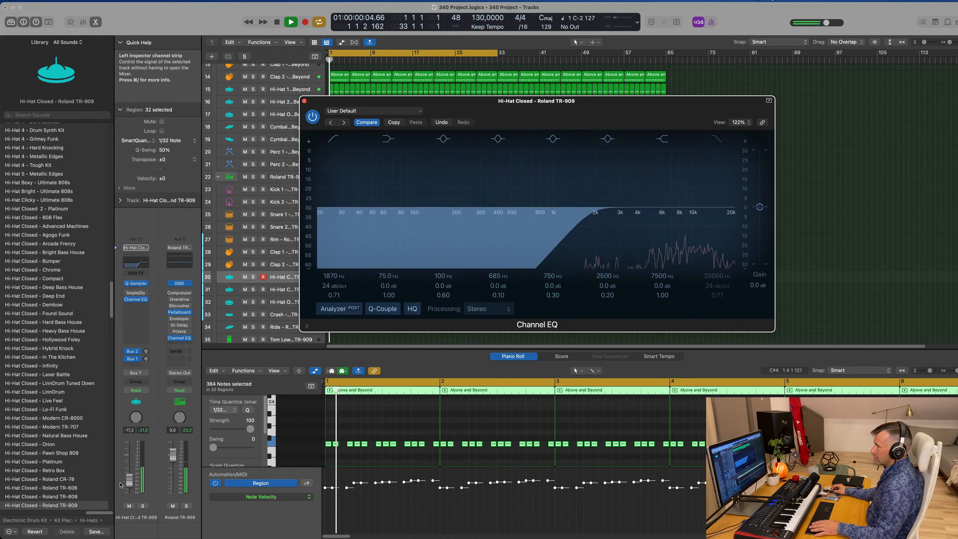
left_click_drag(130, 480, 129, 480)
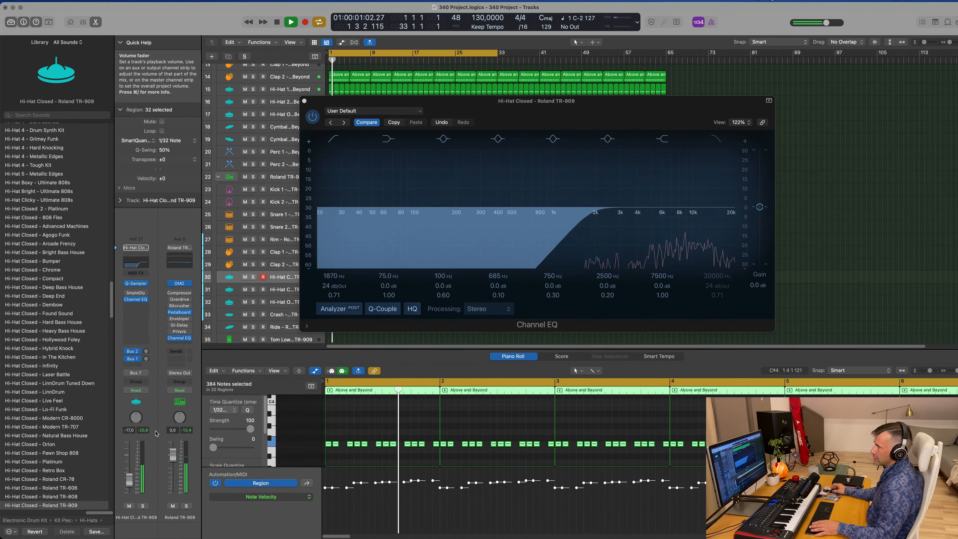
Enable Sample Delay on the Hi-Hat Closed track with 10.0 ms left and 20.0 ms right, replay, and close its window.
left_click(133, 294)
key("space")
key("space")
left_click_drag(381, 174, 382, 168)
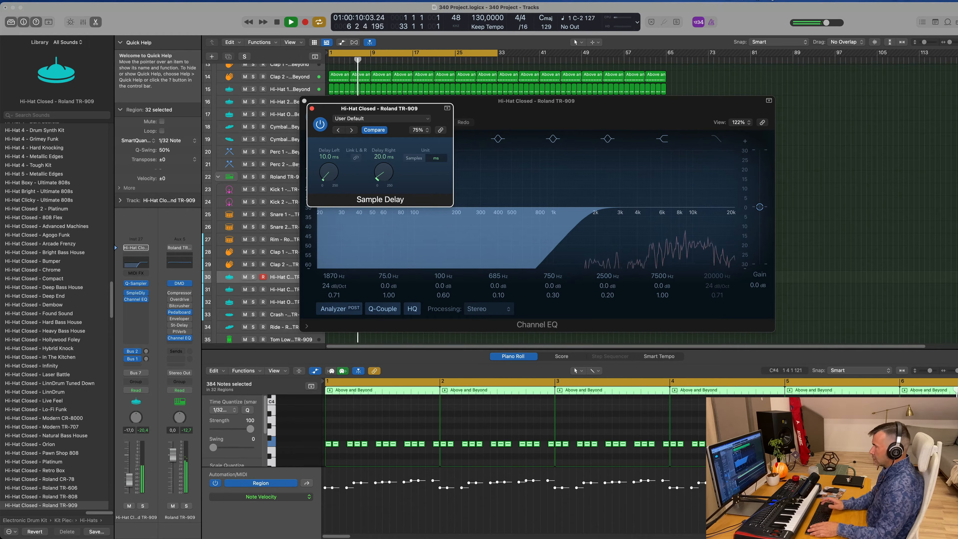
key("space")
key("space")
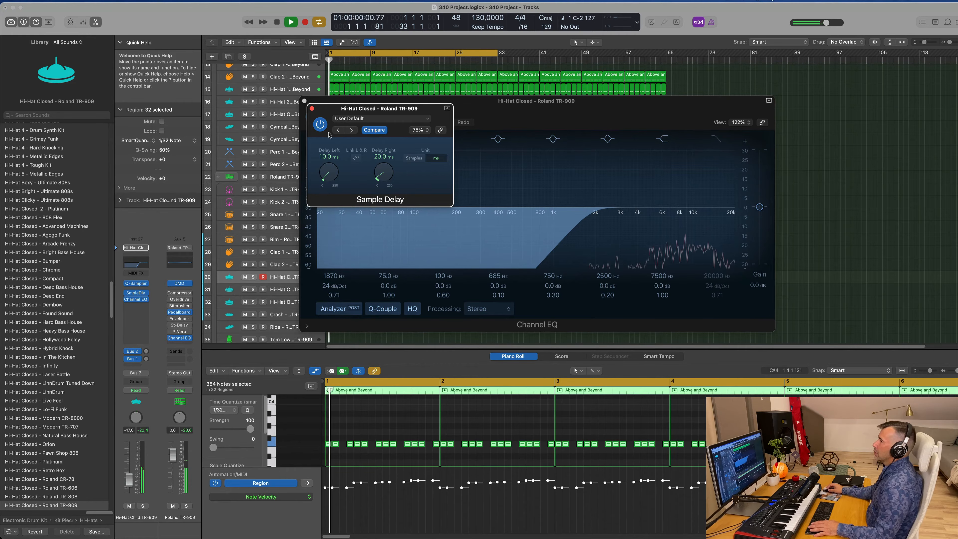
left_click(313, 109)
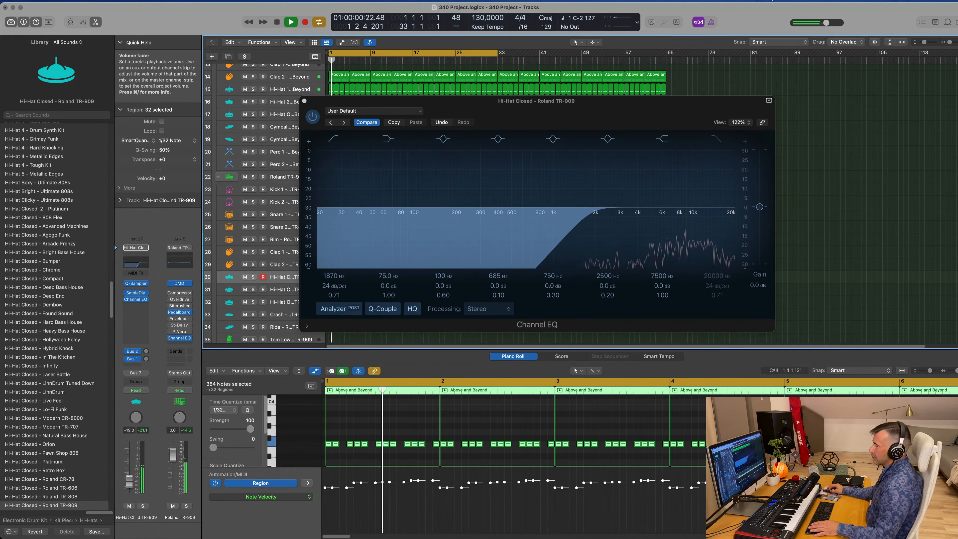
Set the Hi-Hat Closed track's volume to -16.2 dB and close the Channel EQ window.
mouse_move(129, 478)
left_mouse_down()
mouse_move(129, 492)
mouse_move(129, 481)
left_mouse_up()
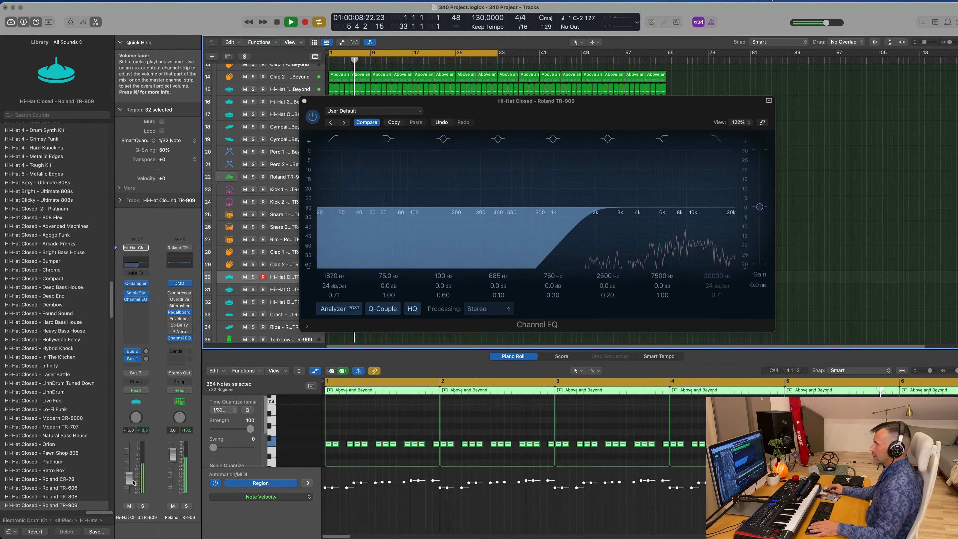
left_click_drag(636, 110, 530, 130)
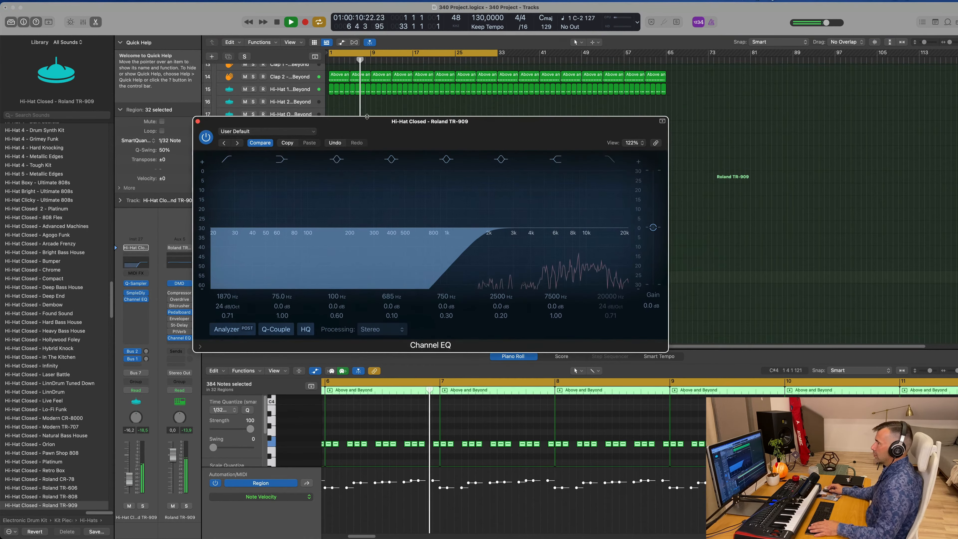
left_click(197, 121)
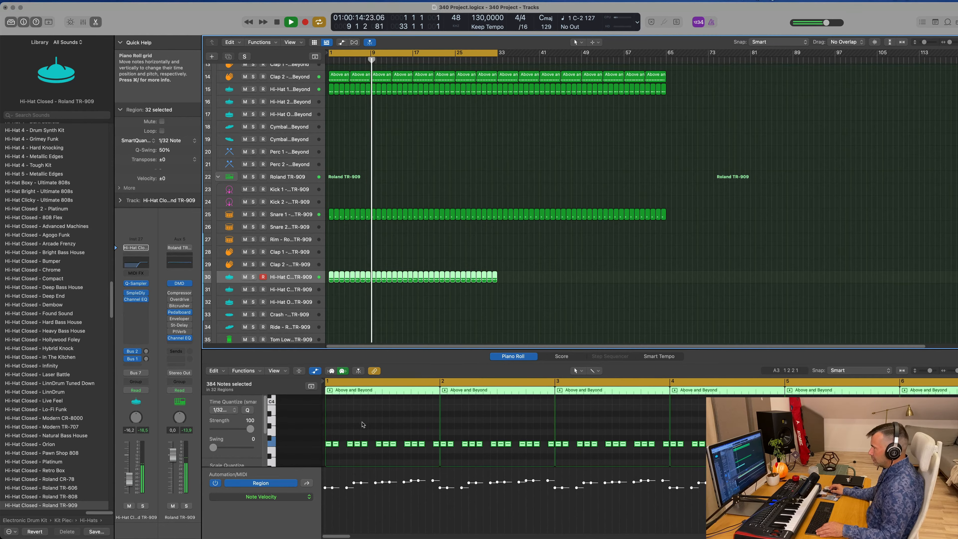
Fill the gaps in the closed hi-hat pattern with copied notes, and replace the last regions with repeats of the preceding ones.
left_click_drag(334, 444, 342, 445)
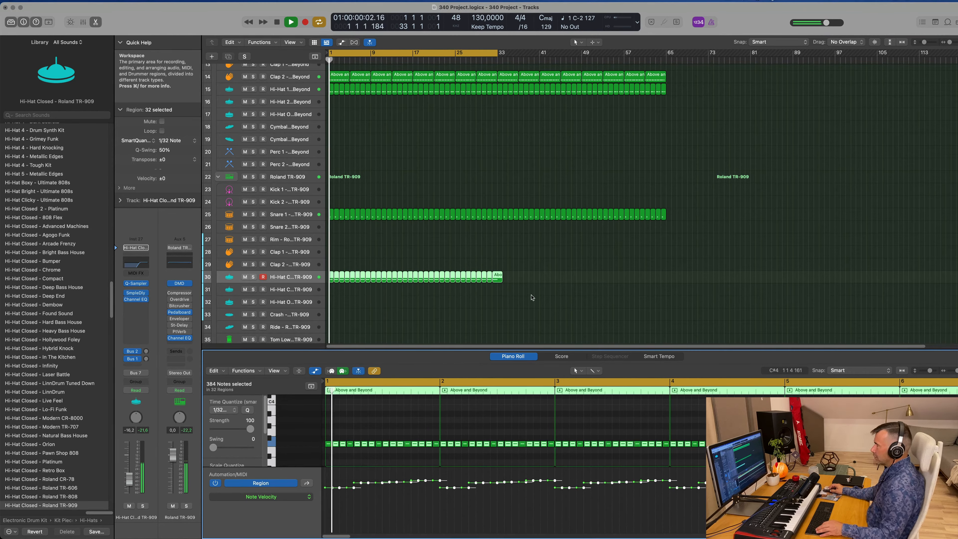
left_click_drag(516, 266, 476, 285)
key("Delete")
key("super+r")
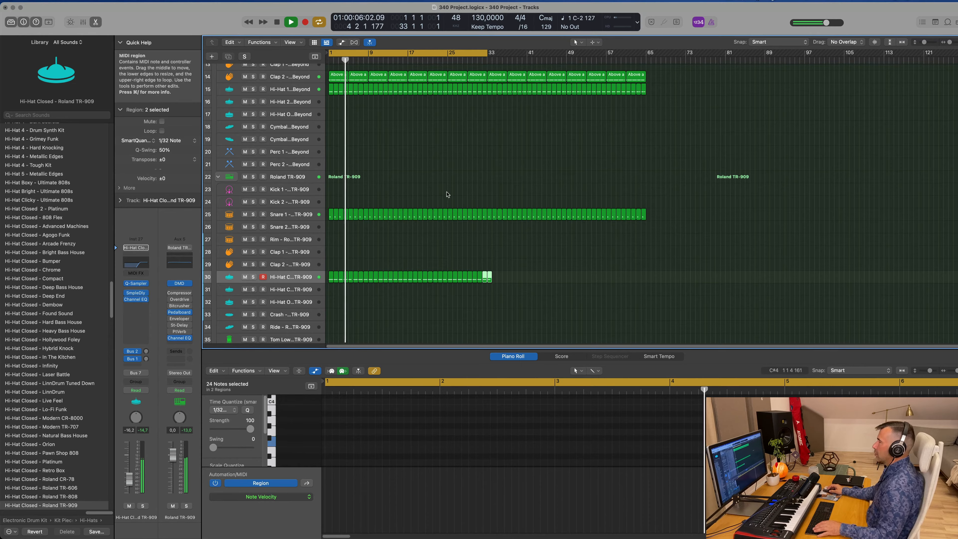
Replay from the start with the Melodic Bass 1 track selected, and show the secondary ruler in the Tracks area.
scroll(447, 195, "up", 10)
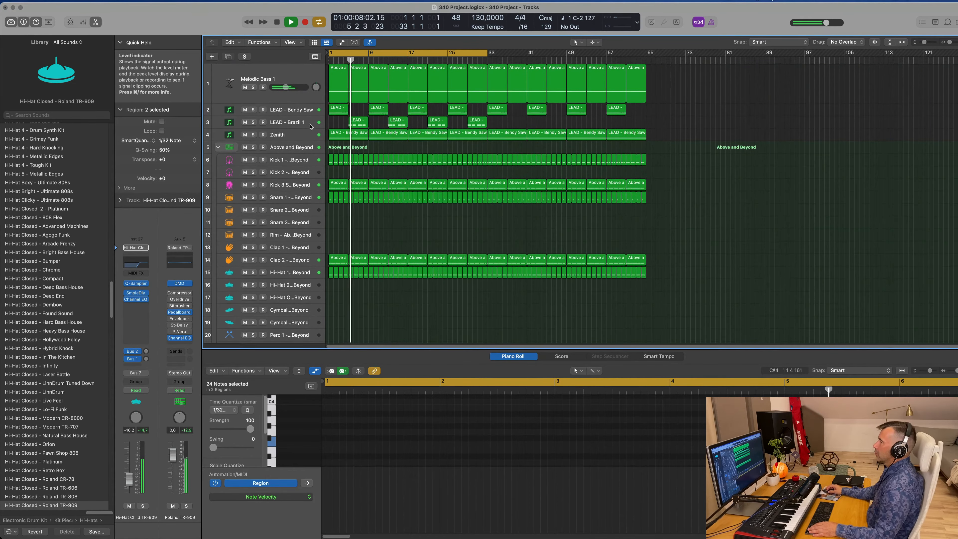
left_click(298, 123)
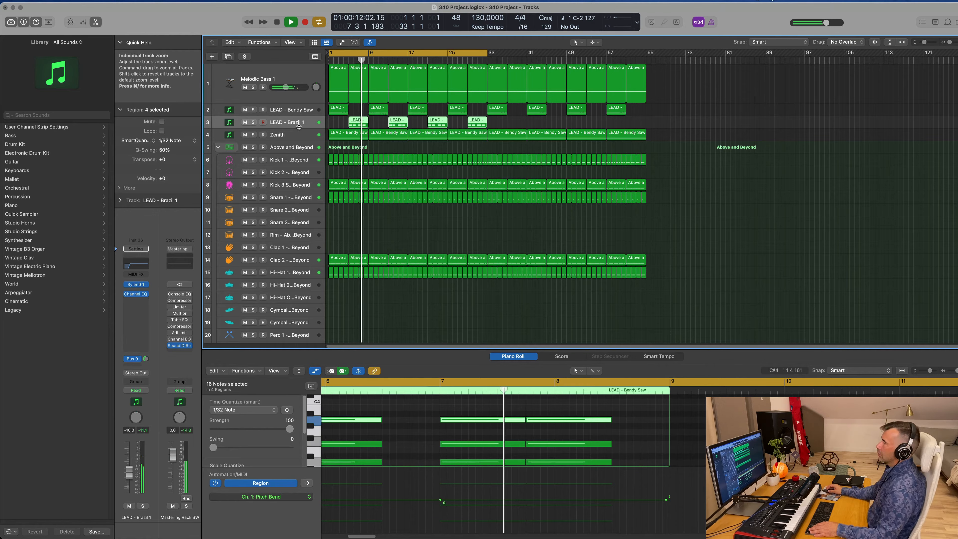
left_click(234, 90)
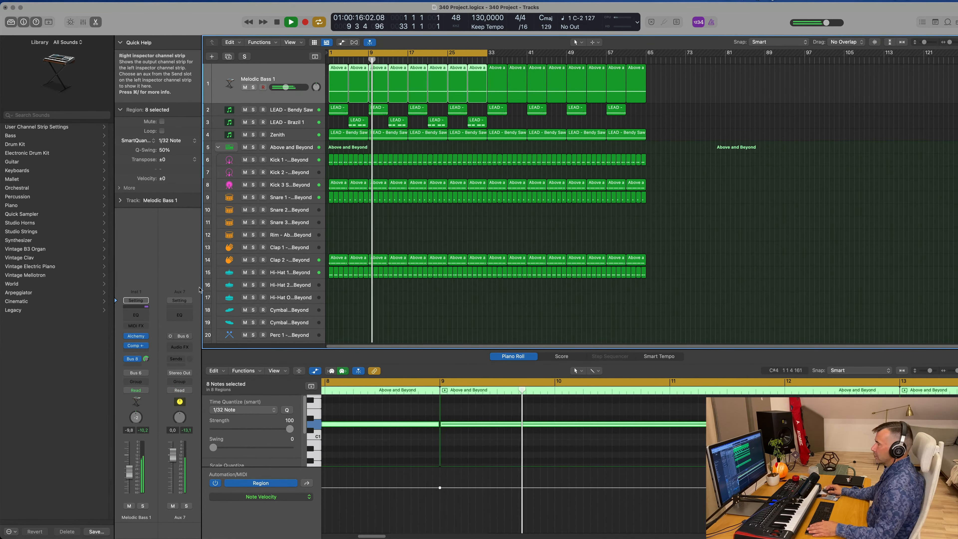
key("Return")
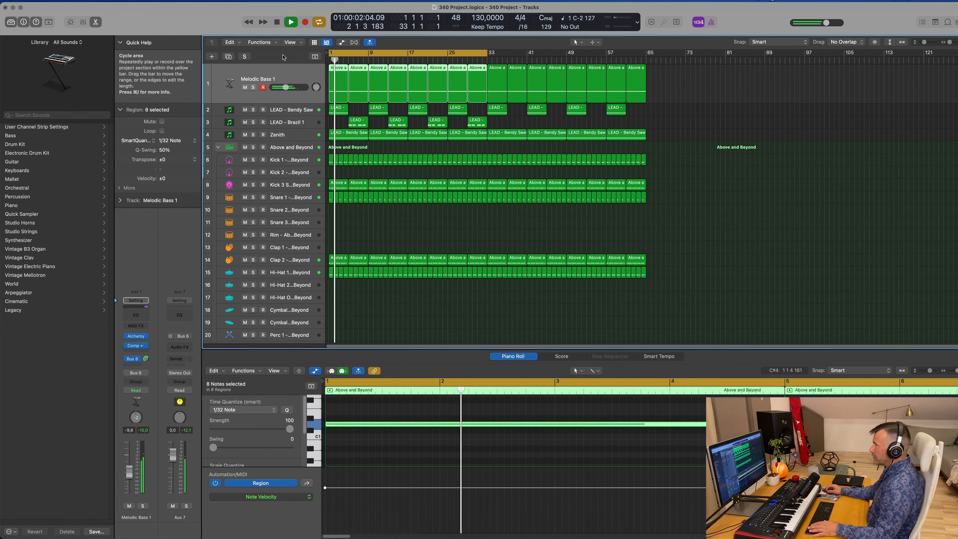
left_click(293, 42)
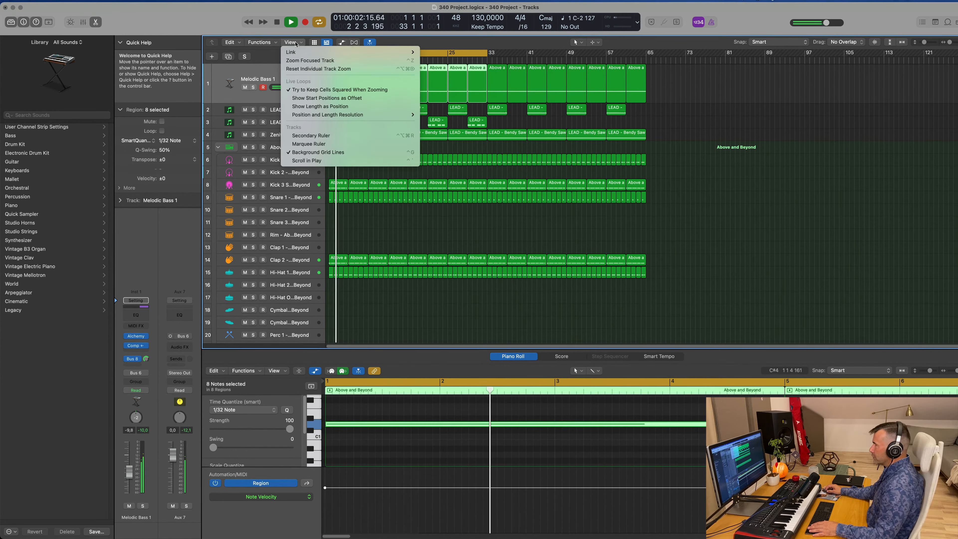
left_click(313, 136)
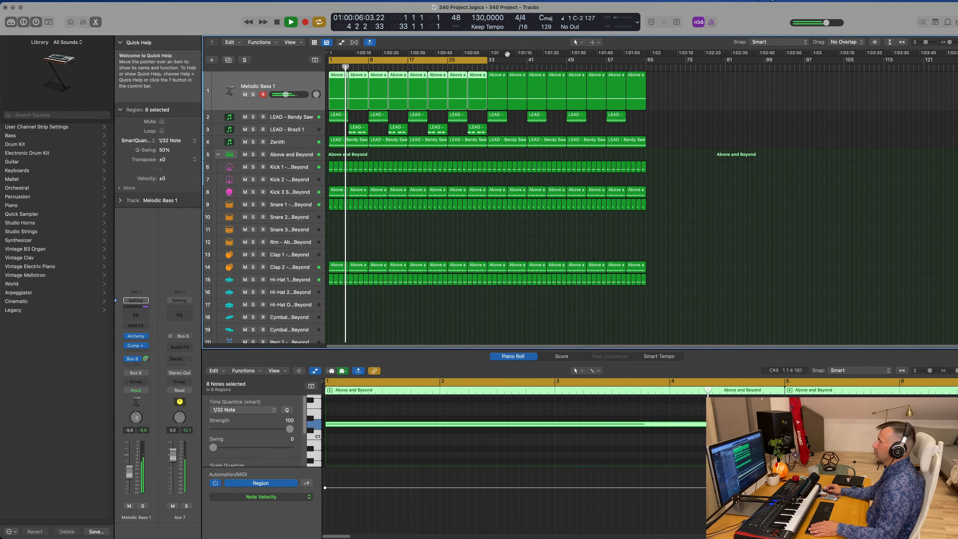
Extend the cycle area to bar 65, repeat the whole section from bar 65 onward, and deselect all regions.
left_click_drag(492, 62, 646, 71)
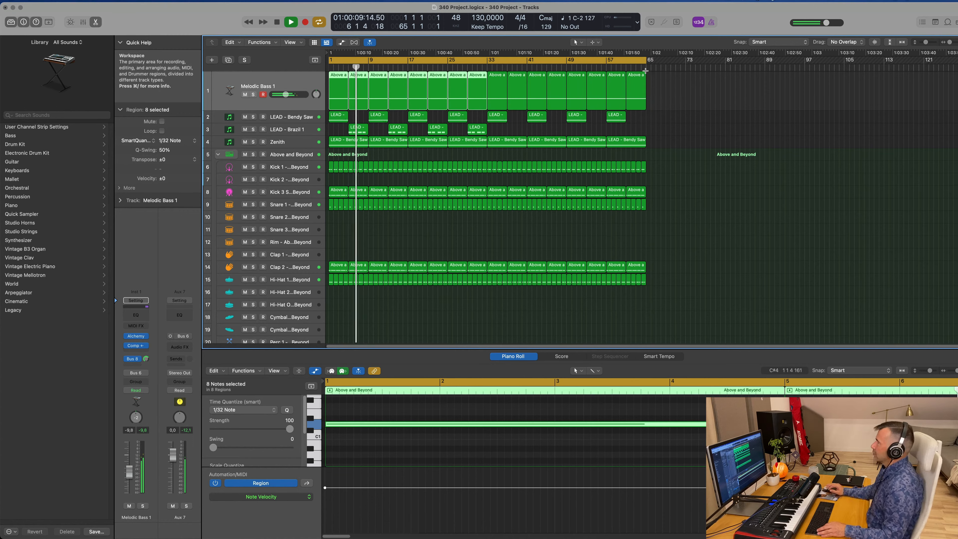
key("ctrl+super+r")
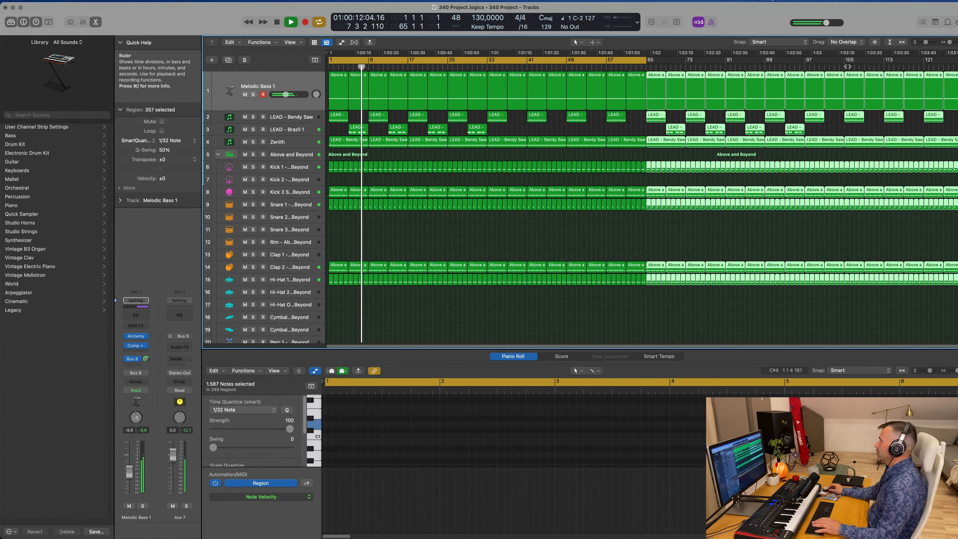
left_click(489, 257)
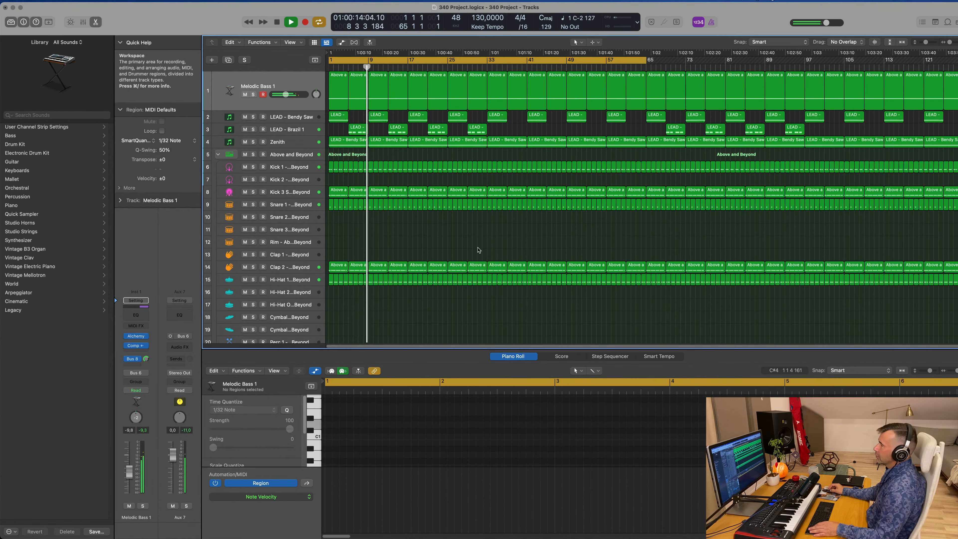
Audition the Zenith track in solo and return to the full mix.
left_click(274, 142)
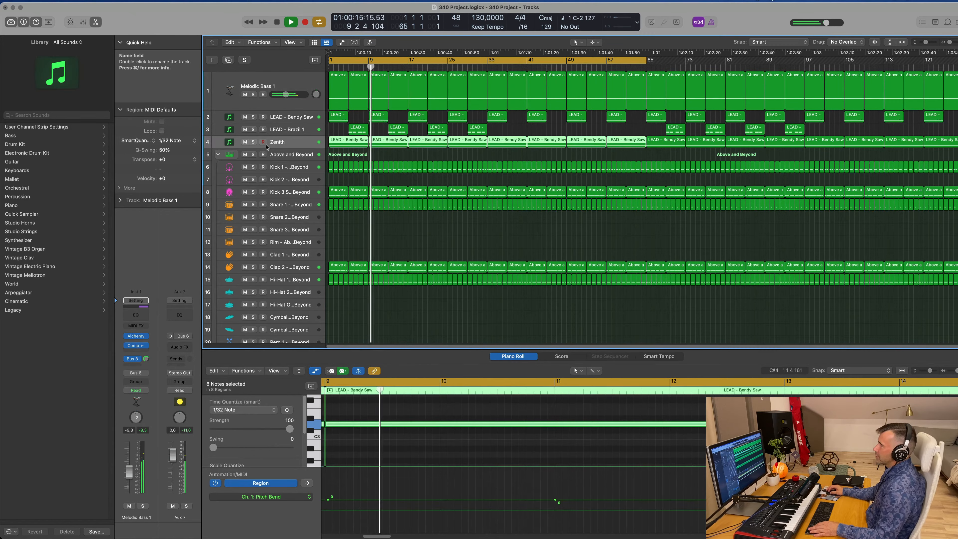
left_click(254, 143)
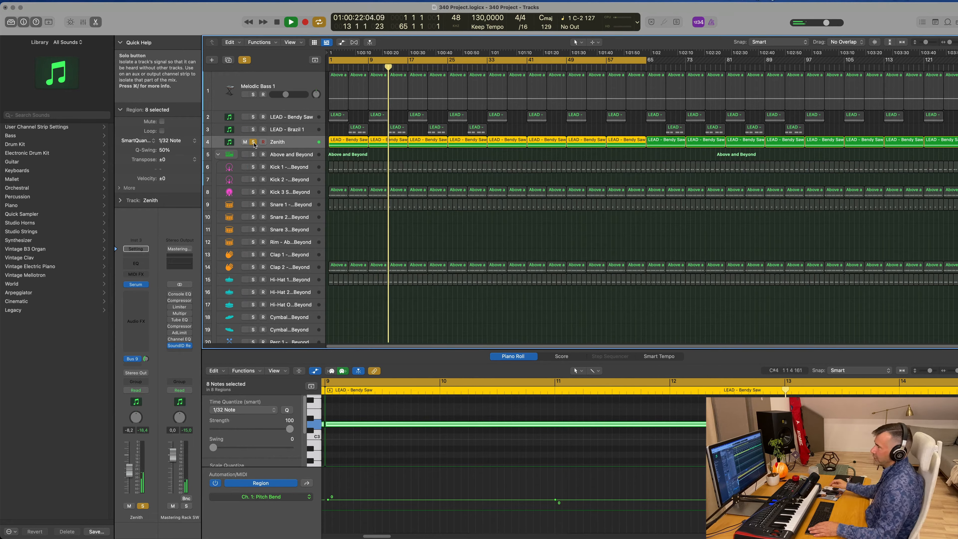
left_click(254, 142)
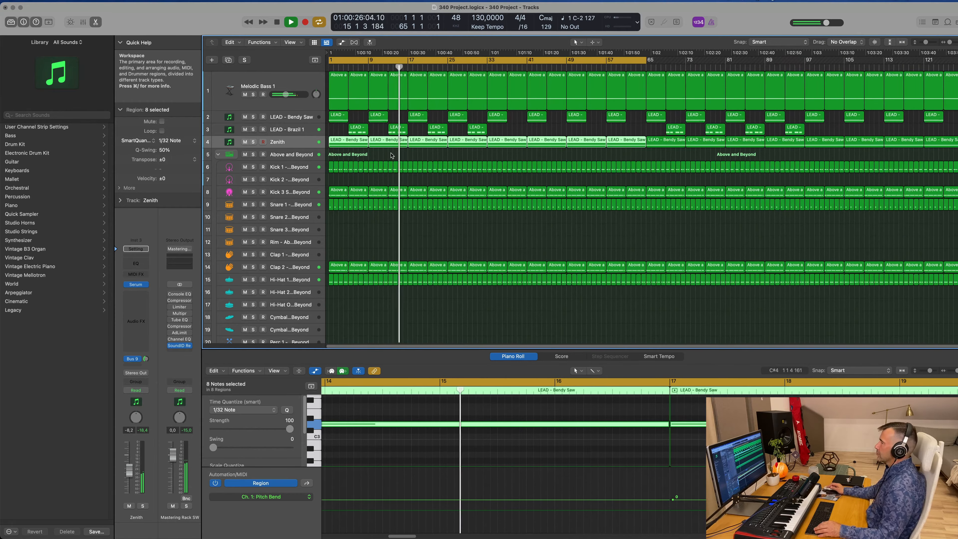
Copy the first four regions on the LEAD - Brazil 1 track so that the copies start at bar 37.
left_click(359, 130)
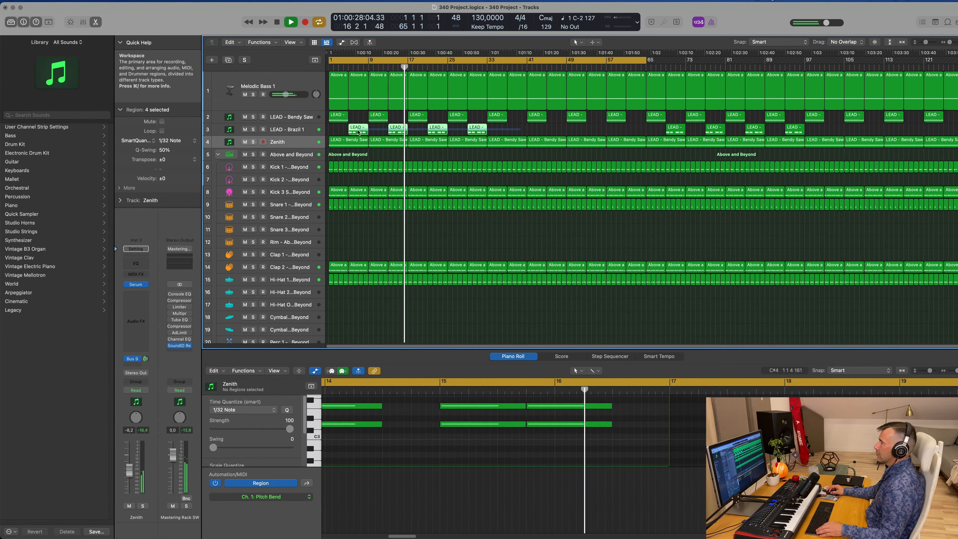
left_click_drag(358, 131, 518, 132)
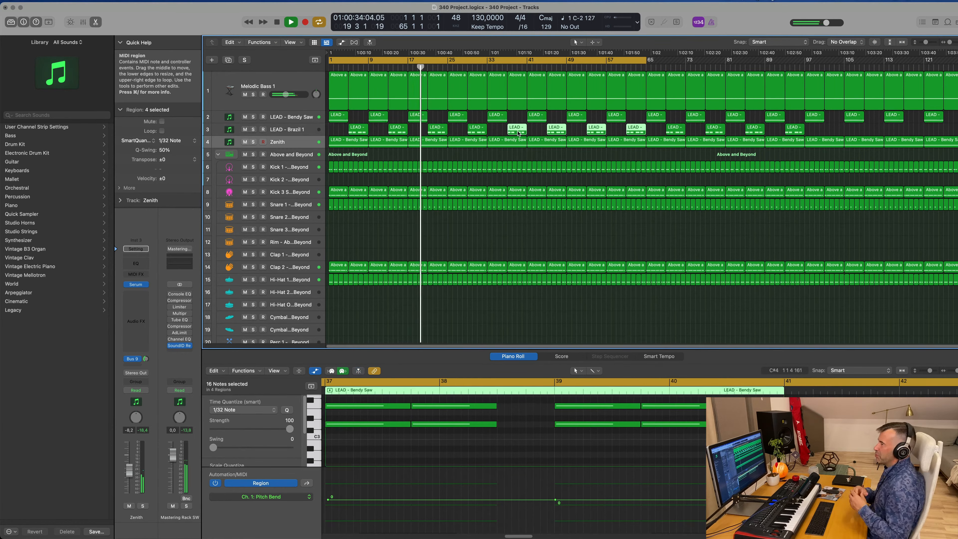
left_click(457, 233)
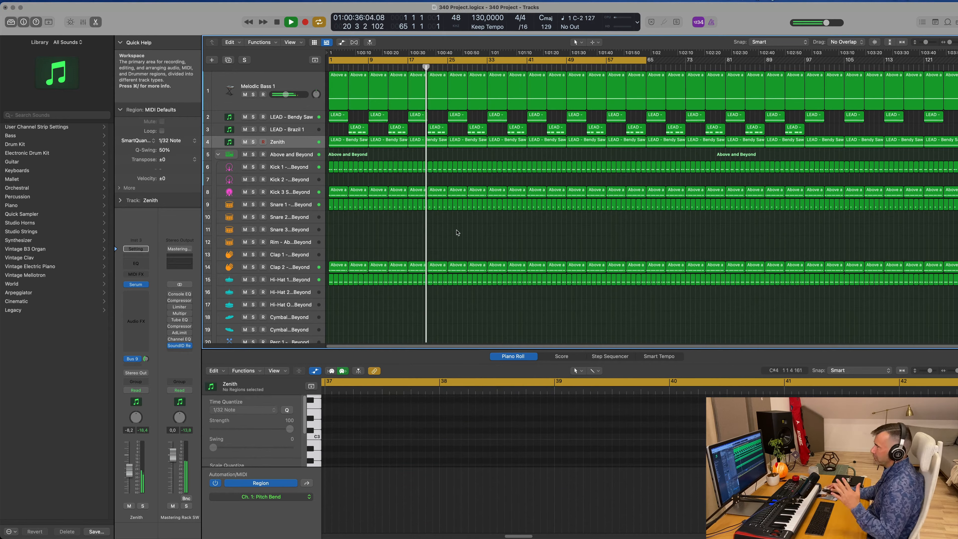
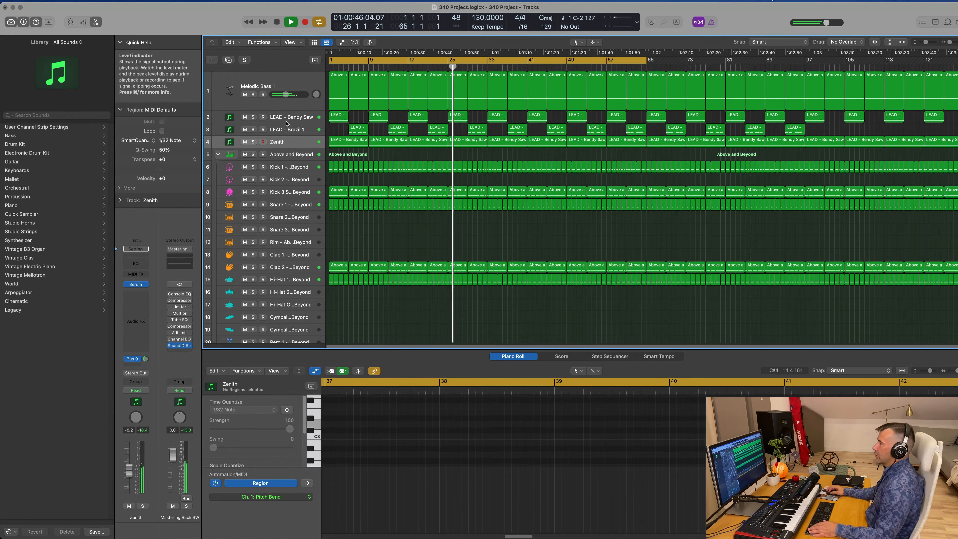
Check the LEAD - Bendy Saw and Melodic Bass 1 tracks against the mix during playback.
left_click(253, 117)
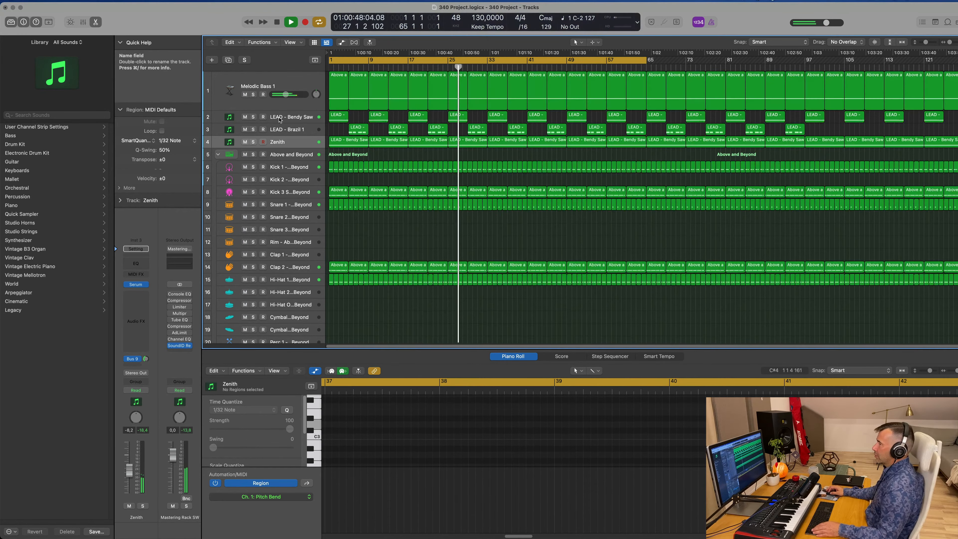
left_click(254, 117)
left_click(237, 119)
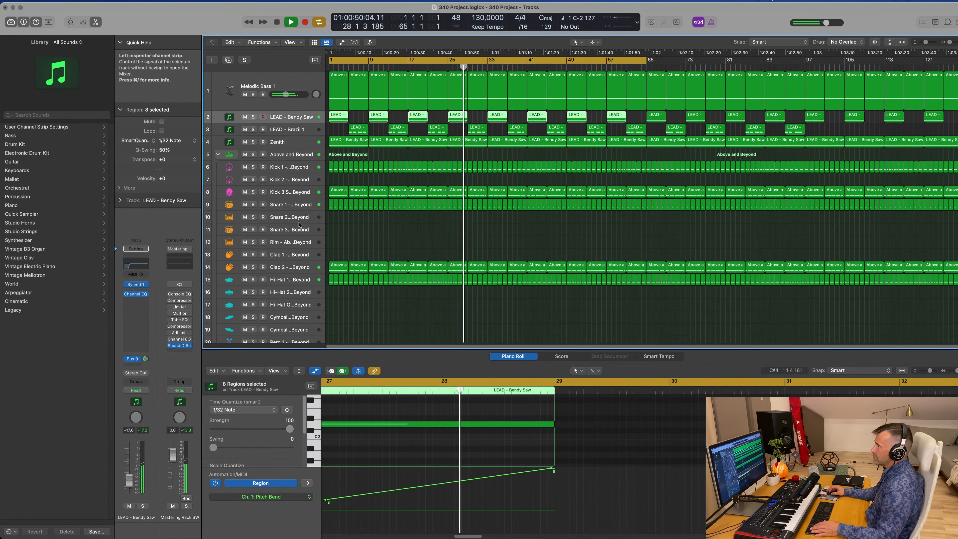
left_click(275, 86)
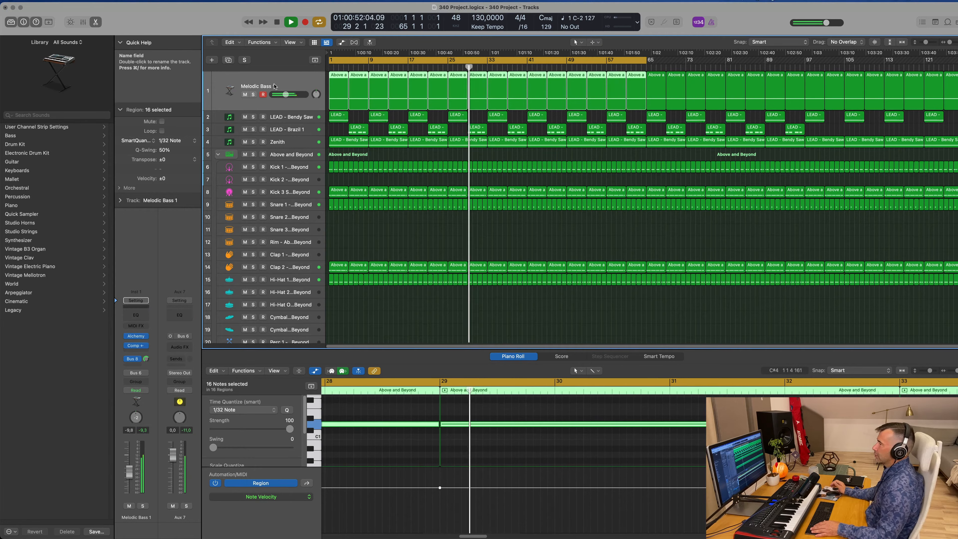
Duplicate the Zenith track and move the first region from the LEAD - Brazil 1 track onto the duplicate at bar 1.
left_click(307, 143)
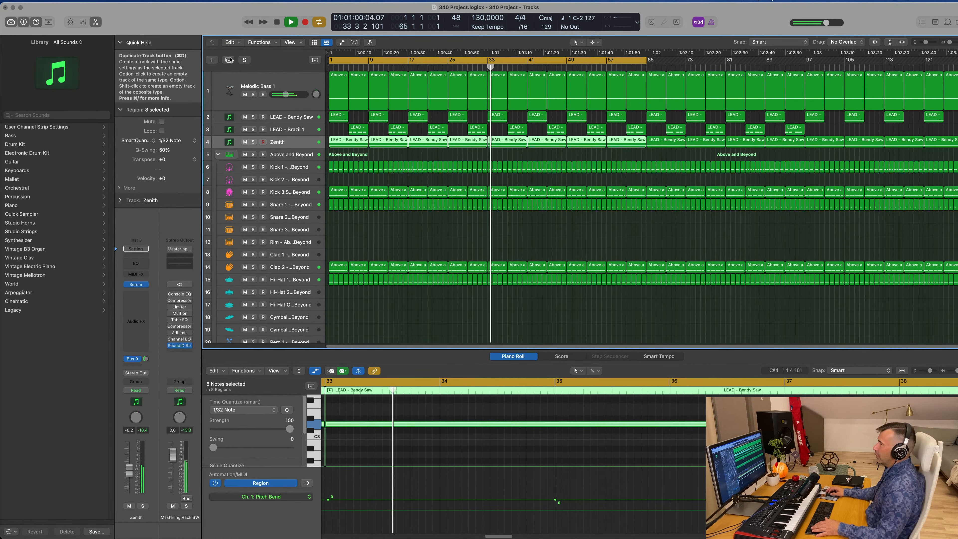
key("super+d")
key("space")
key("space")
left_click_drag(358, 129, 337, 154)
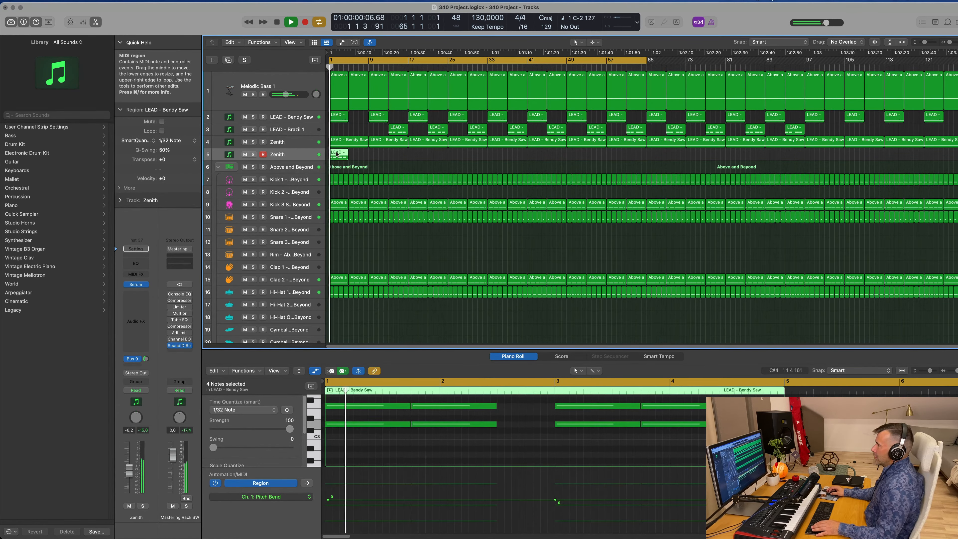
Delete all chords after the first one in the moved region in the Piano Roll.
key("e")
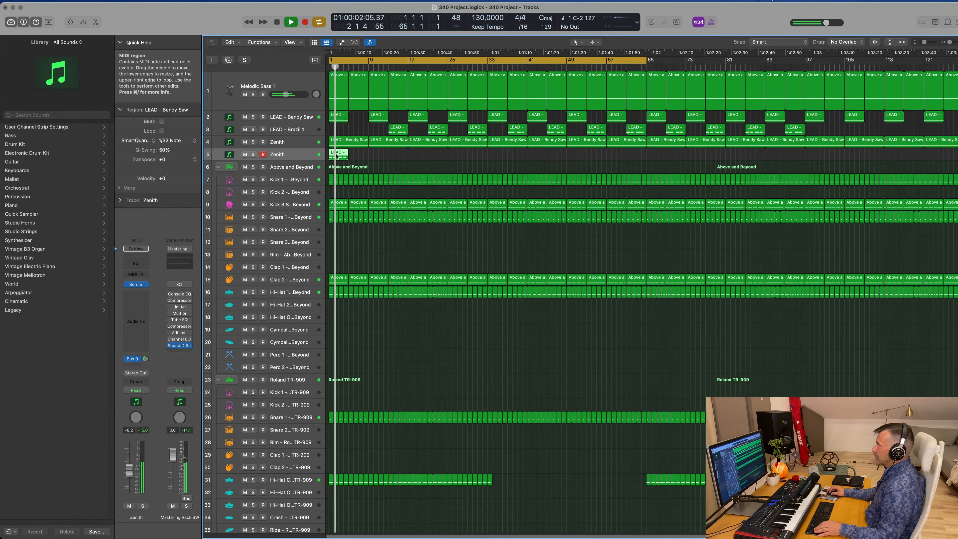
key("e")
key("super+Left")
scroll(485, 444, "up", 3)
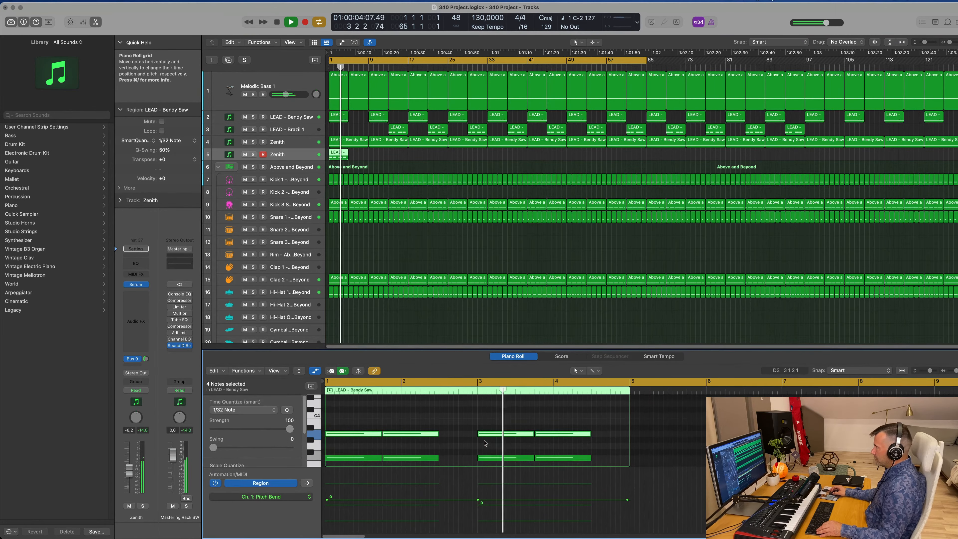
scroll(437, 421, "down", 1)
left_click_drag(423, 418, 595, 450)
key("Delete")
Lengthen the remaining three-note chord to fill the whole region up to bar 5.
scroll(543, 444, "up", 3)
left_click_drag(385, 403, 629, 457)
key("Return")
Stop playback and load the Seq preset SQ 2notes [GS] in the duplicated Zenith track's Serum.
left_click(290, 156)
key("space")
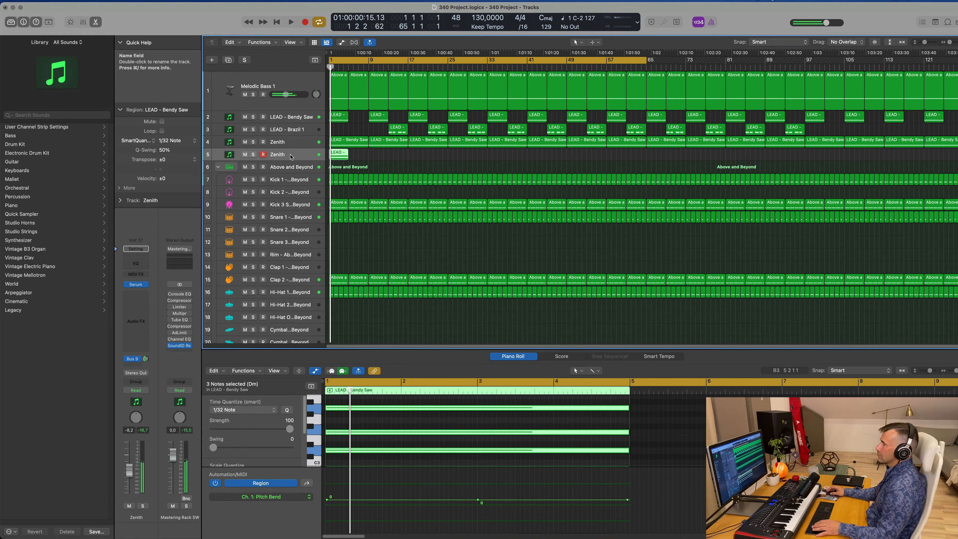
left_click(136, 285)
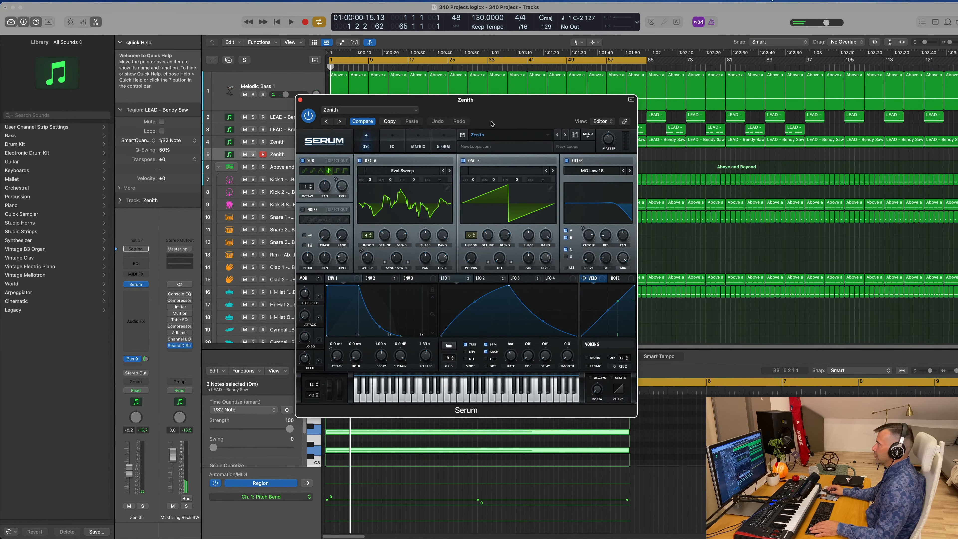
left_click(535, 135)
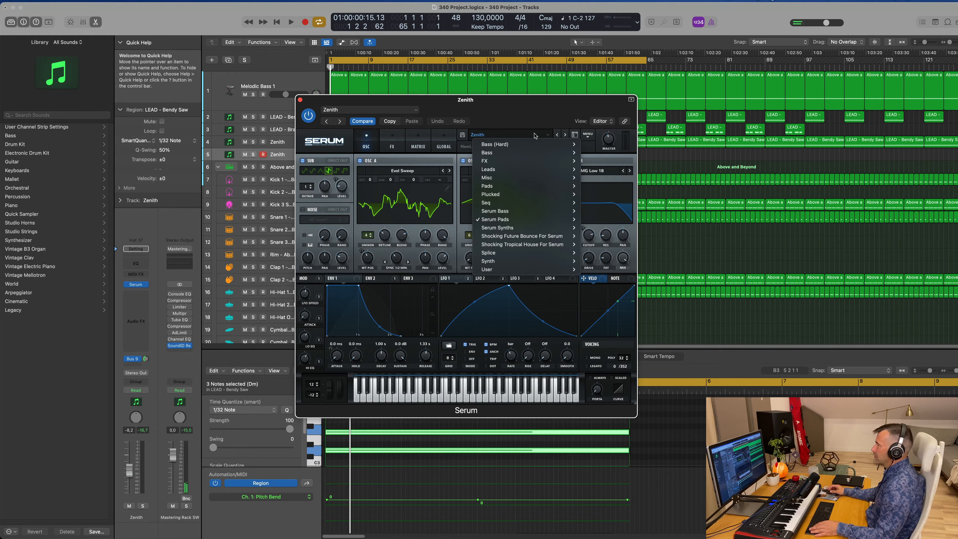
mouse_move(531, 205)
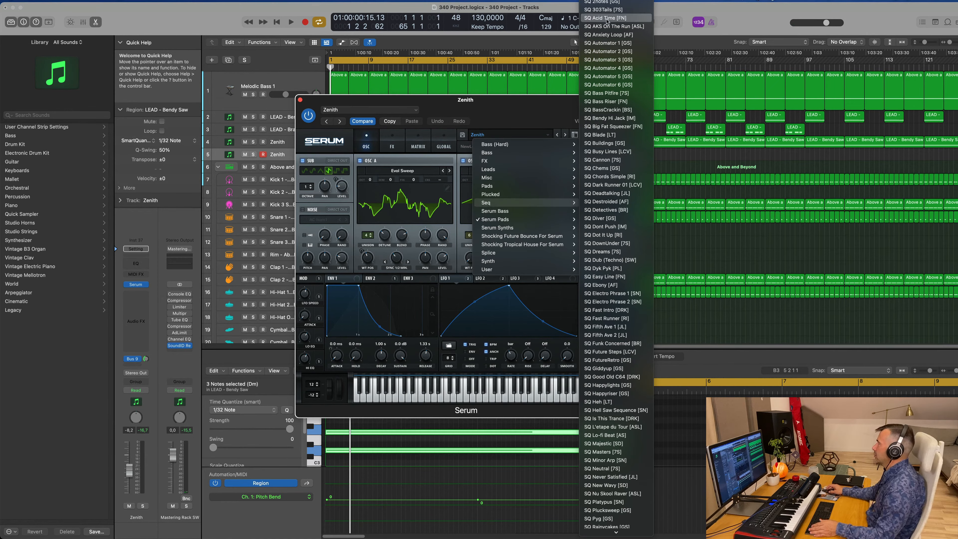
left_click(606, 2)
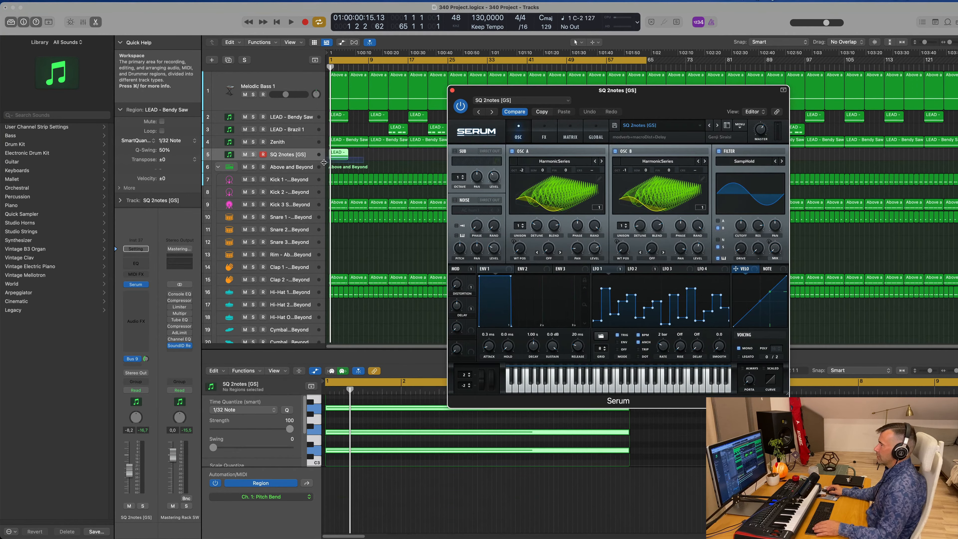
Repeat the chord region up to bar 17 and shorten the cycle range to end at bar 17.
left_click(324, 162)
key("super+r")
key("super+r")
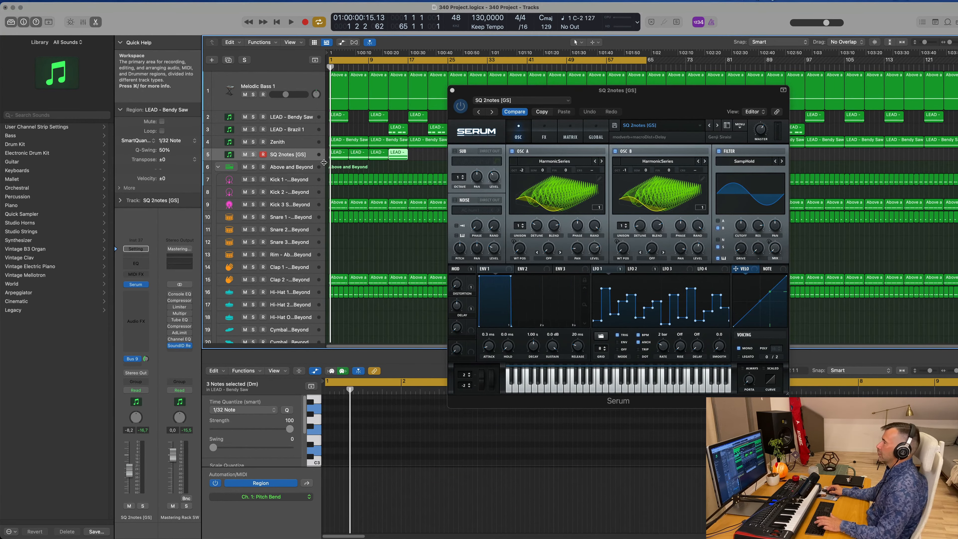
left_click_drag(646, 60, 408, 60)
left_click_drag(631, 99, 683, 120)
Lower the SQ 2notes [GS] track's volume to about -15.2 dB and raise its Bus 9 send to about -11.1 dB while playing the loop.
key("space")
key("space")
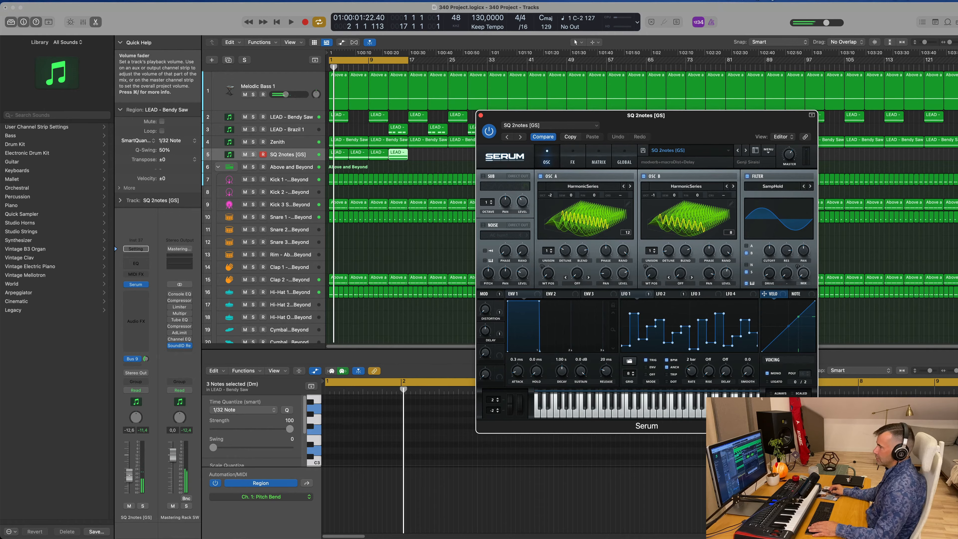
left_click_drag(130, 475, 130, 477)
left_click_drag(145, 359, 146, 360)
key("space")
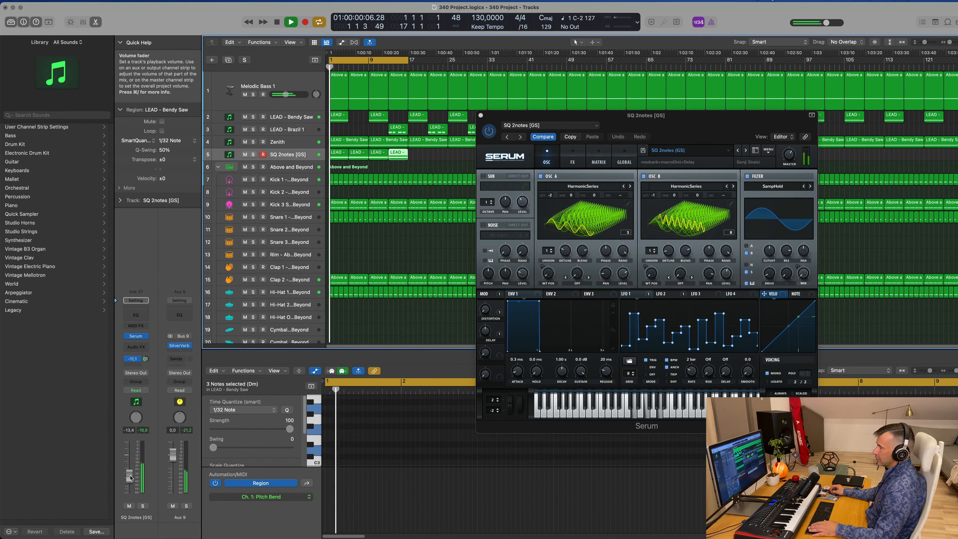
left_click_drag(647, 119, 610, 114)
key("space")
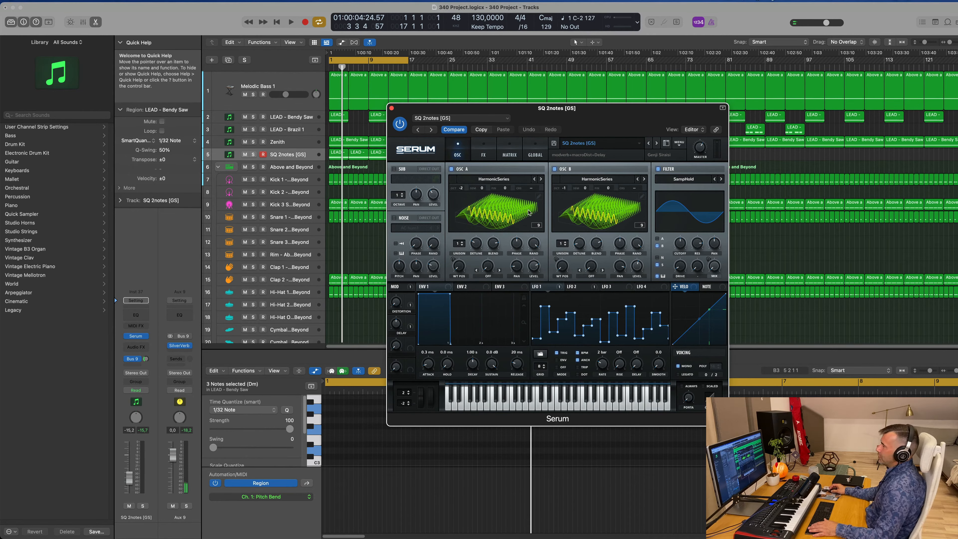
Audition the next Serum preset, SQ 303Tails [7S], in the loop with the track volume at -12.4 dB.
left_click_drag(618, 115, 573, 137)
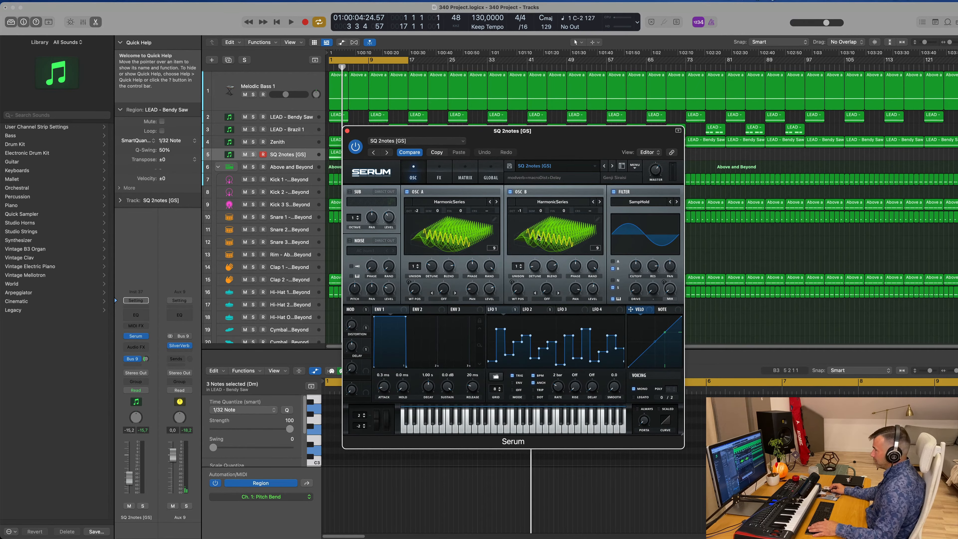
left_click_drag(554, 139, 621, 109)
key("space")
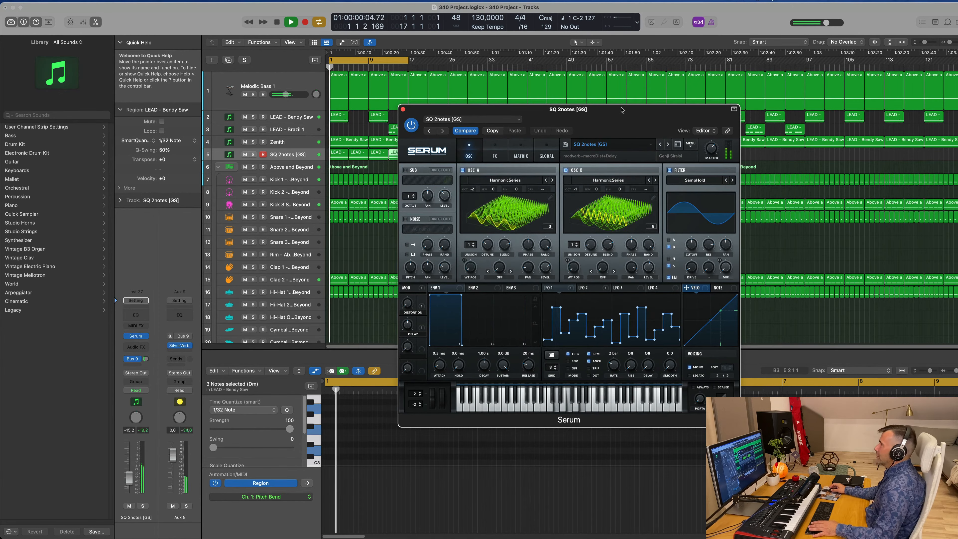
left_click(661, 144)
left_click_drag(649, 113, 658, 107)
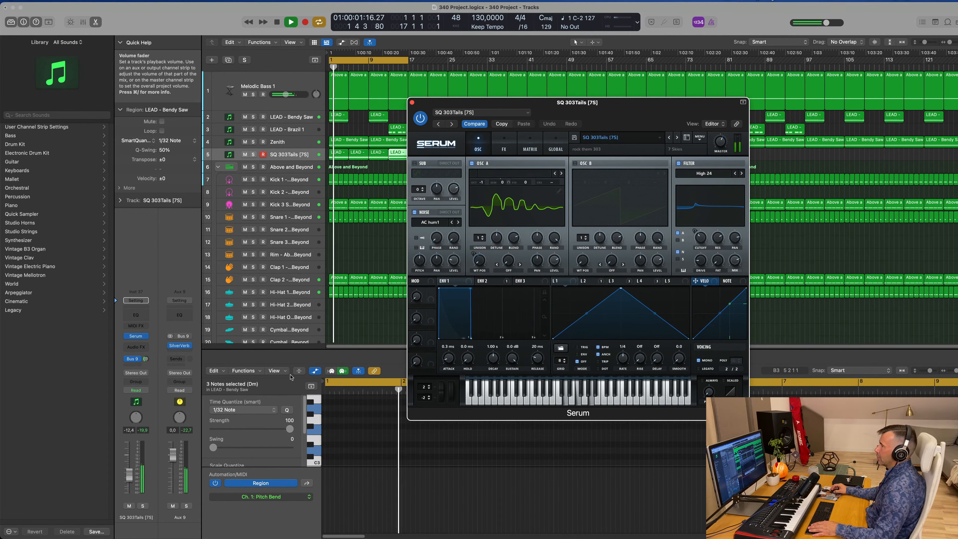
left_click(184, 442)
Step Serum through the presets SQ Acid Time [FN] and SQ AKS On The Run [ASL] to SQ Anxiety Loop [AF].
left_click(677, 138)
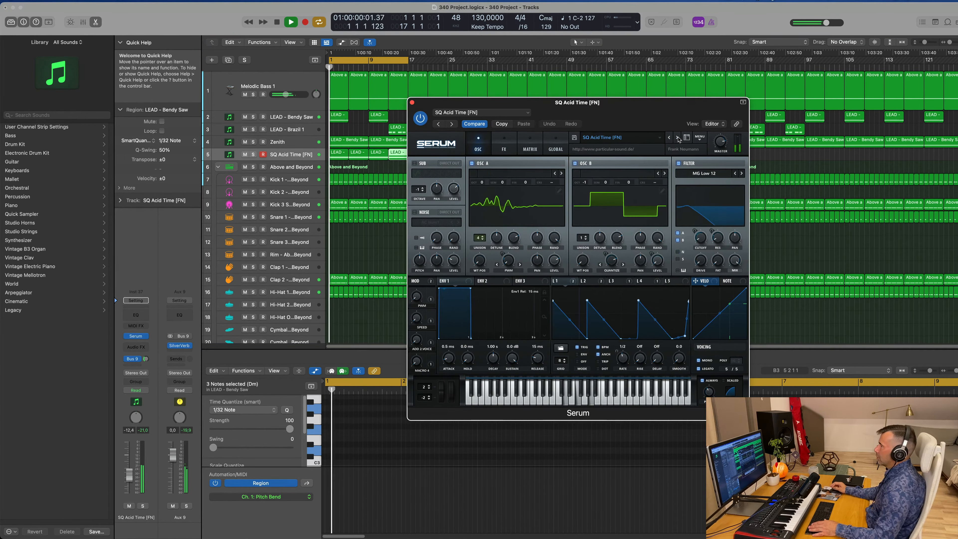
left_click(677, 138)
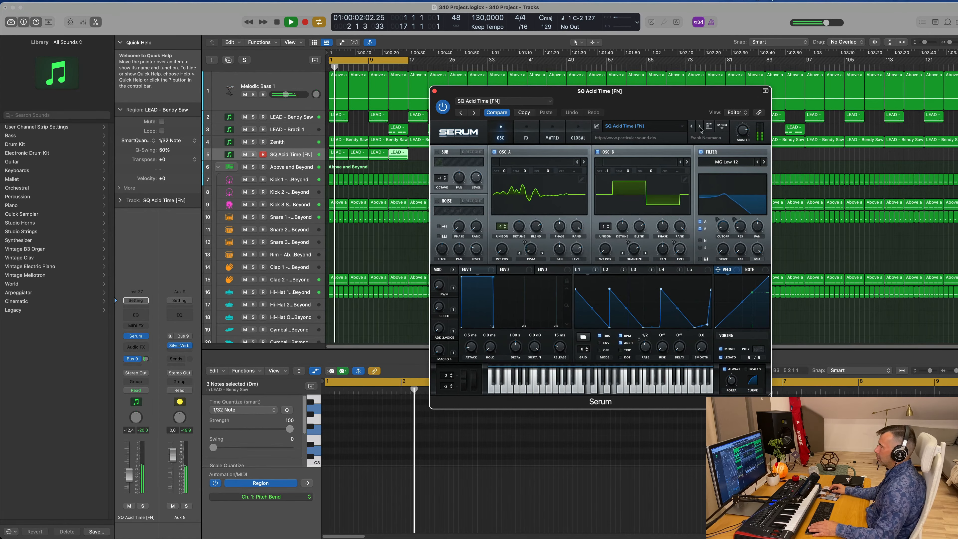
left_click(699, 126)
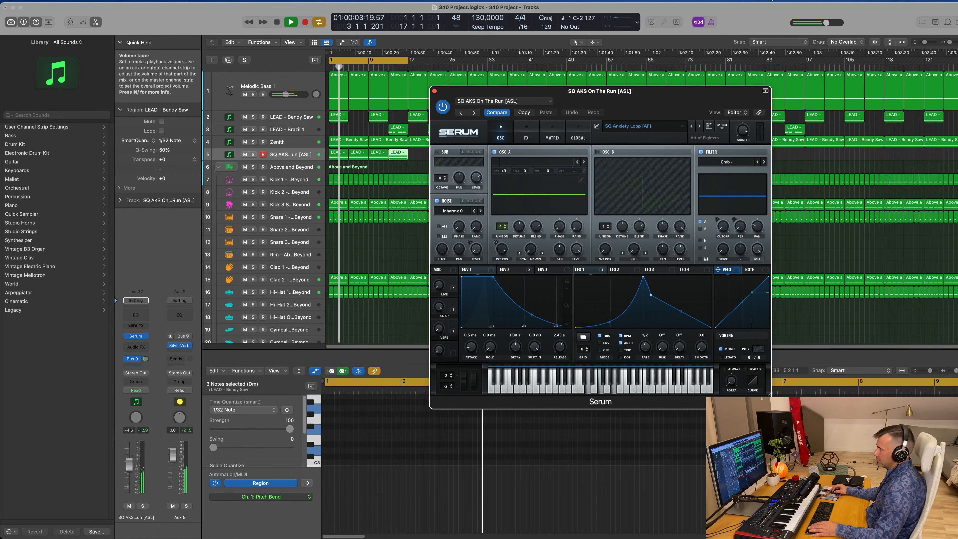
Check the Serum sound in solo, return to the full mix and set the track volume to -4.4 dB.
left_click(143, 506)
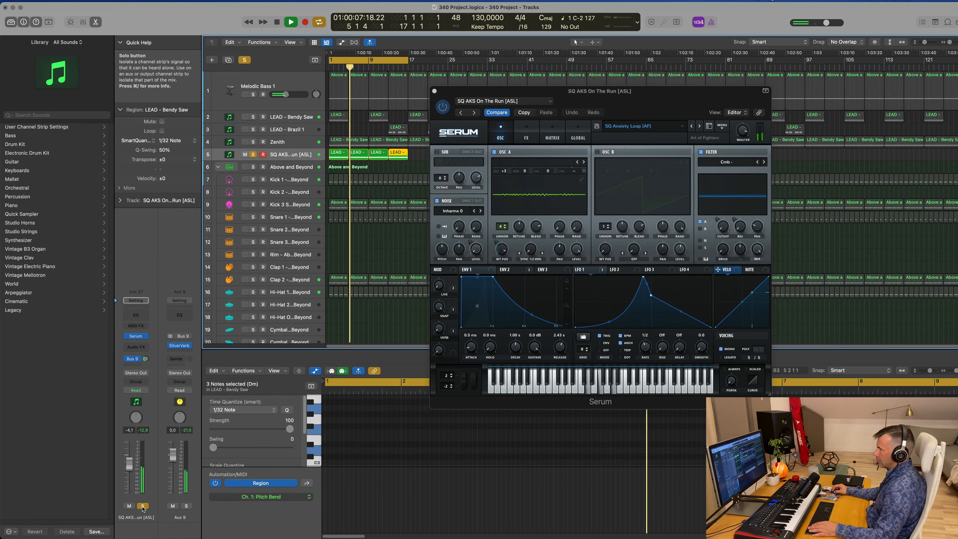
left_click(142, 507)
key("Return")
left_click_drag(129, 466, 129, 467)
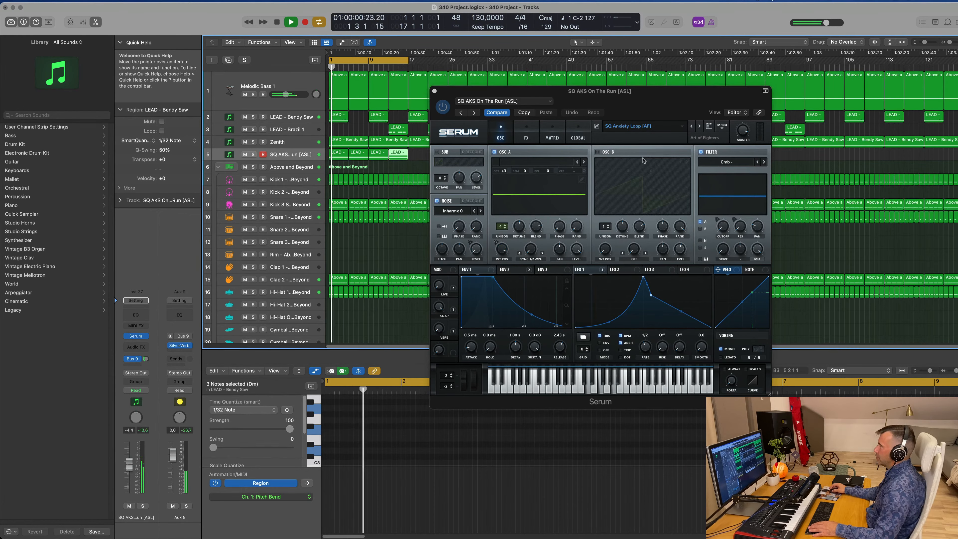
key("Return")
Step Serum through SQ Automator 1 and 2 to SQ Automator 3 [GS], lowering the track volume to -14.4 dB.
left_click(699, 127)
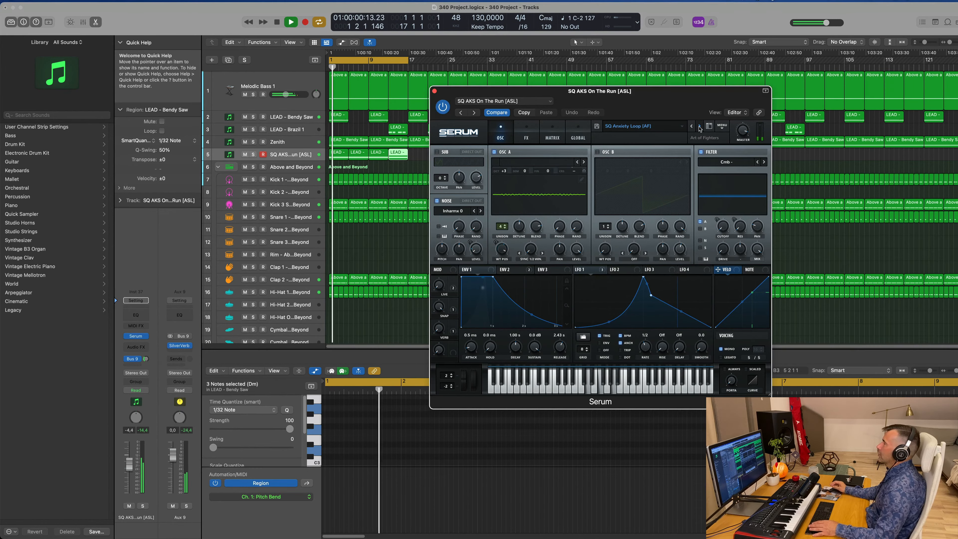
left_click(699, 127)
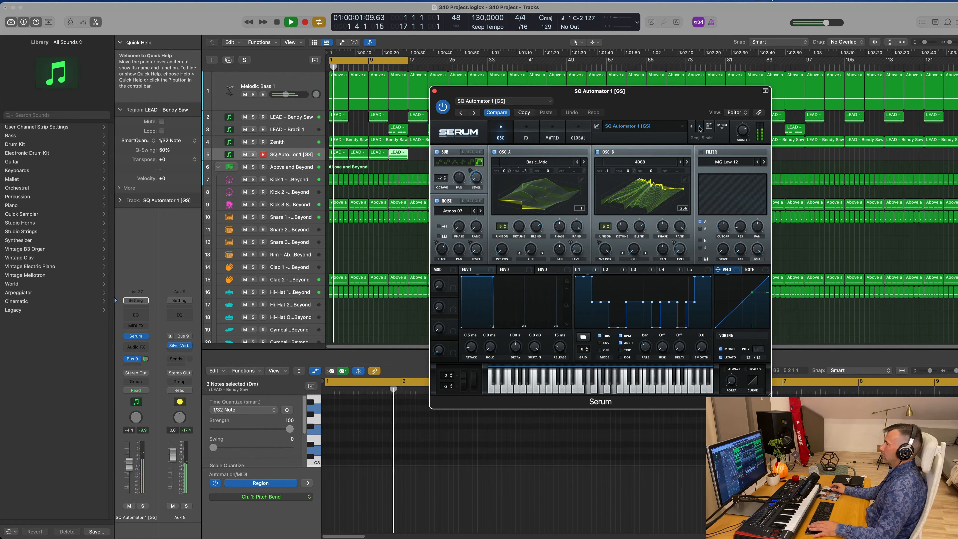
left_click(699, 127)
left_click_drag(128, 464, 128, 476)
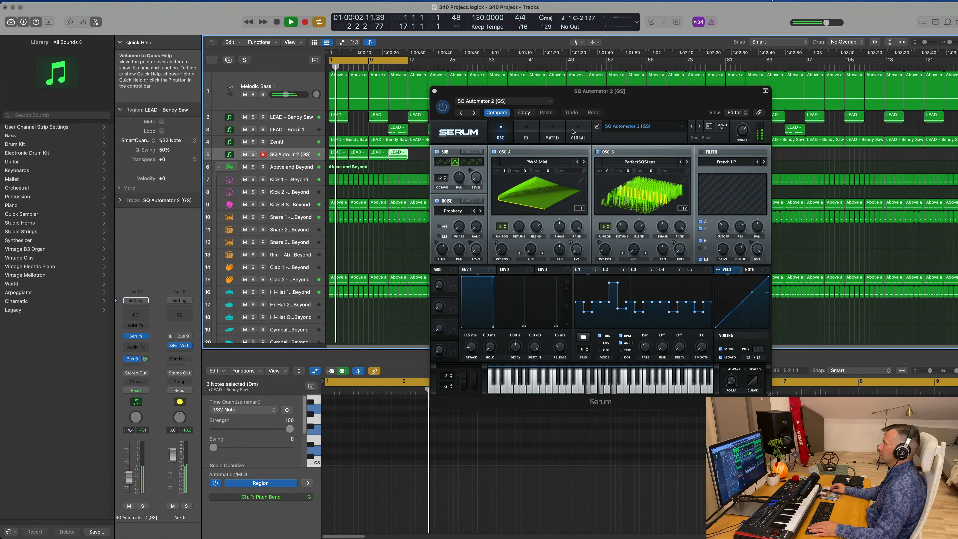
left_click(700, 127)
left_click(699, 128)
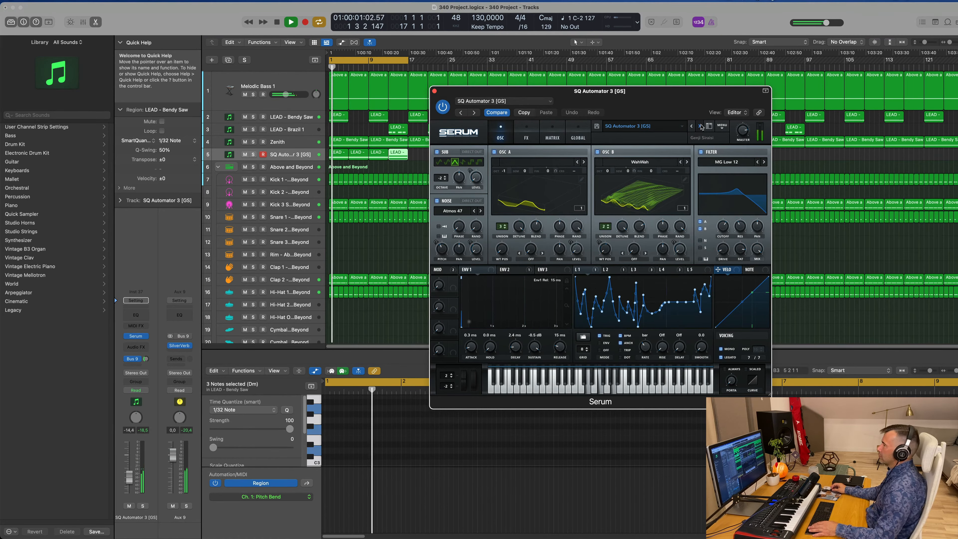
Step Serum through SQ Automator 4, 5 and 6 to SQ Bass Pitfire [7S] and set the track volume to -11.2 dB.
left_click(700, 127)
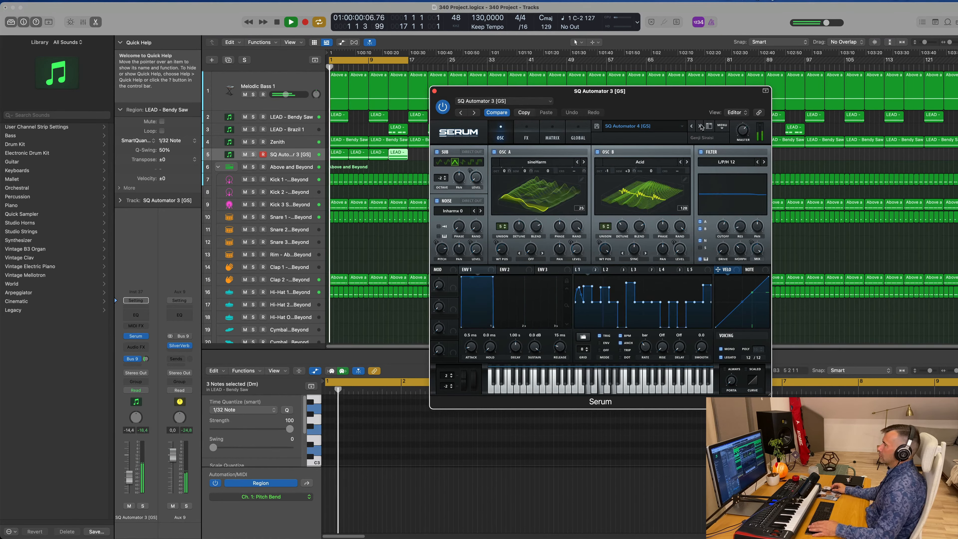
left_click(700, 127)
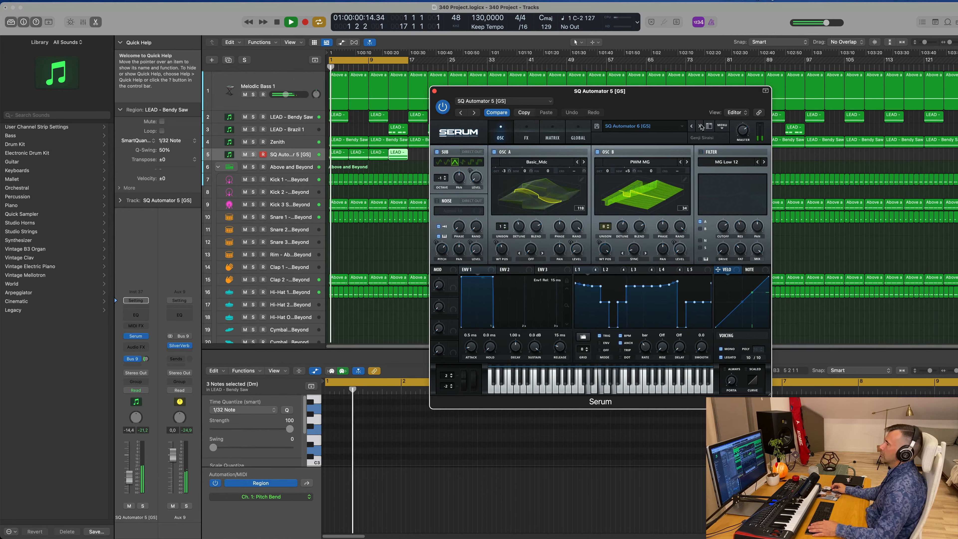
left_click(700, 128)
key("space")
key("space")
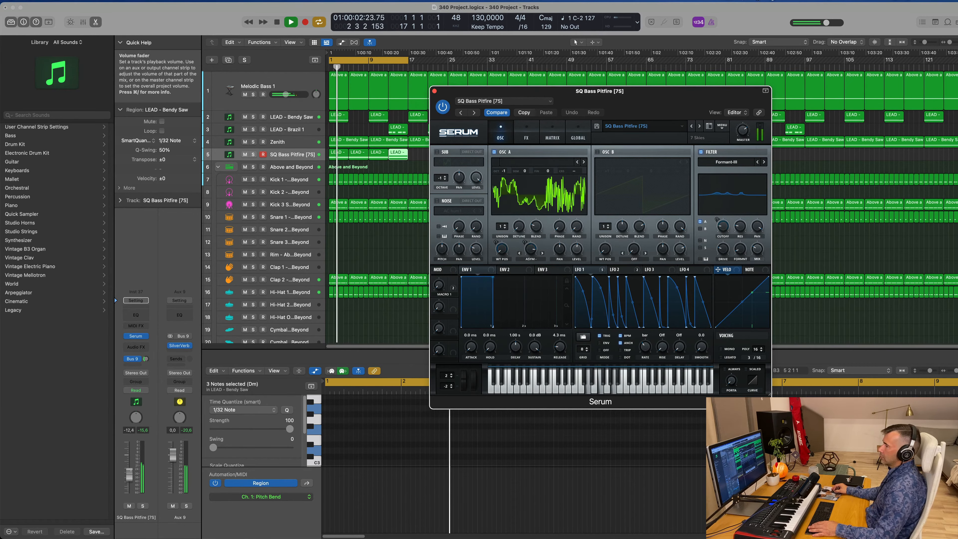
left_click_drag(129, 478, 129, 473)
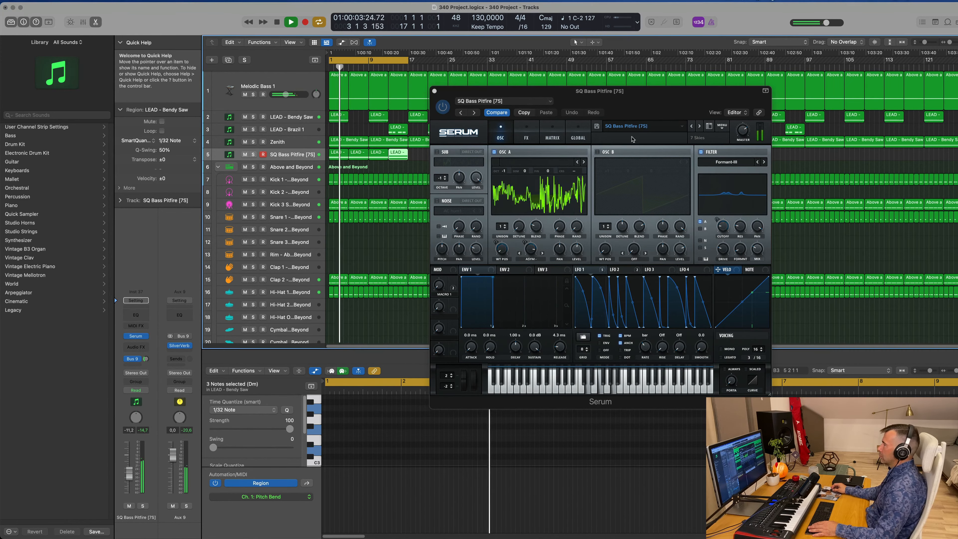
Audition the following Serum presets from SQ Bass Riser [FN] through SQ Bendy Hi Jack [IM] and SQ Big Fat Squeezer [FN] to SQ Blade [LT].
left_click(699, 126)
left_click(699, 127)
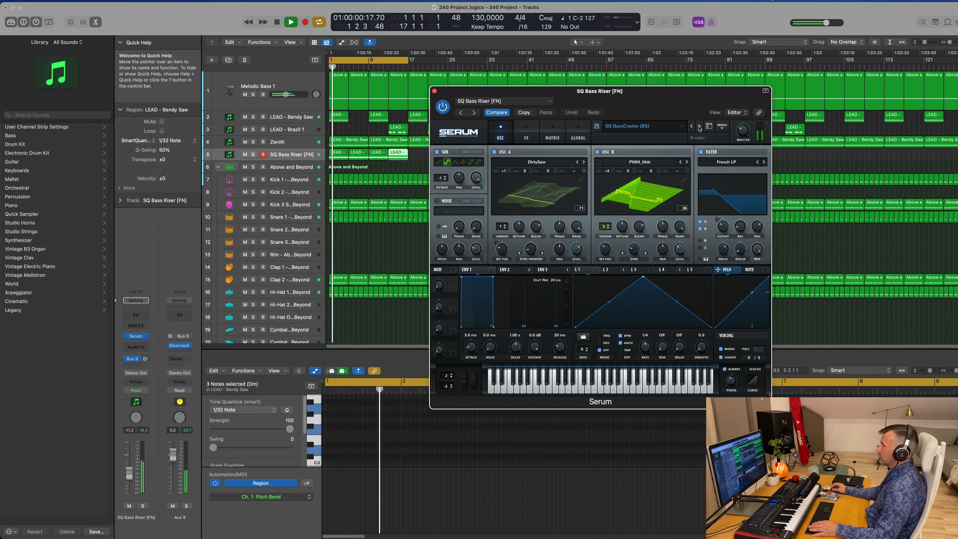
left_click(699, 127)
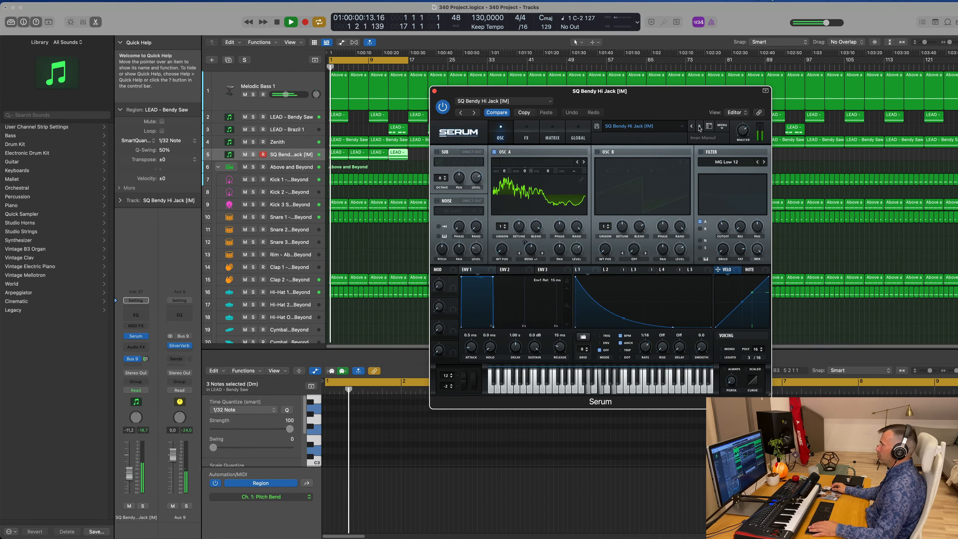
left_click(699, 126)
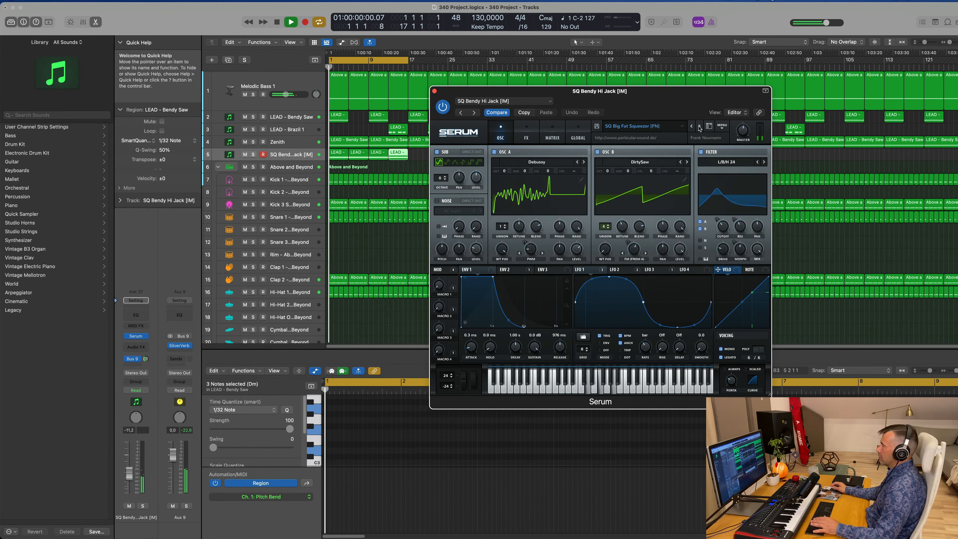
left_click(699, 126)
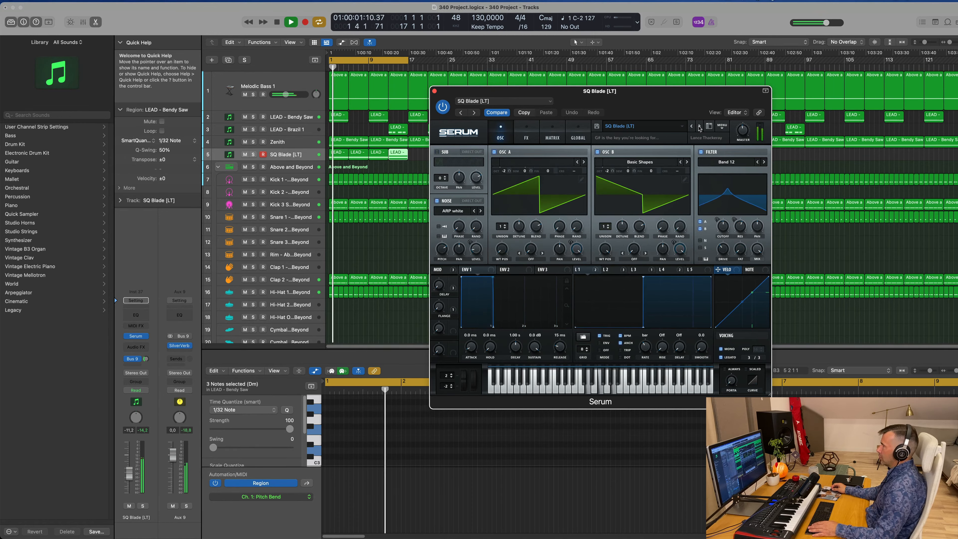
Audition the Serum presets SQ Buildings [GS], SQ Busy Lines [LCV], SQ Cannon [7S] and SQ Chems [GS] in the loop.
left_click(699, 127)
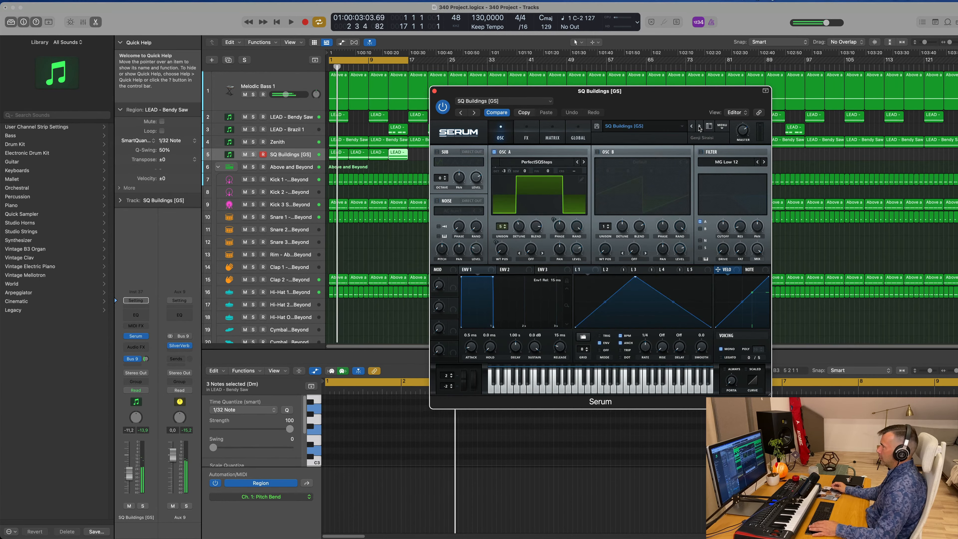
left_click(699, 127)
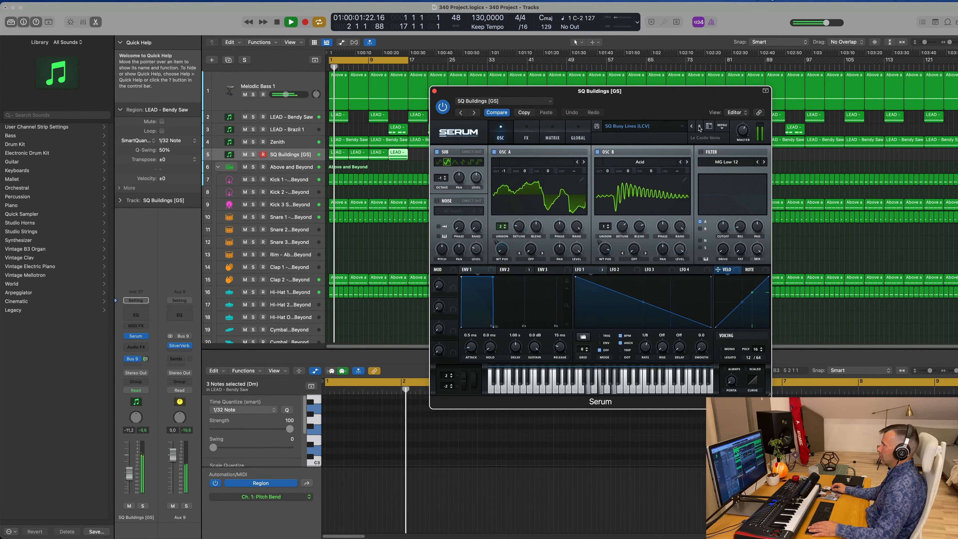
left_click(699, 126)
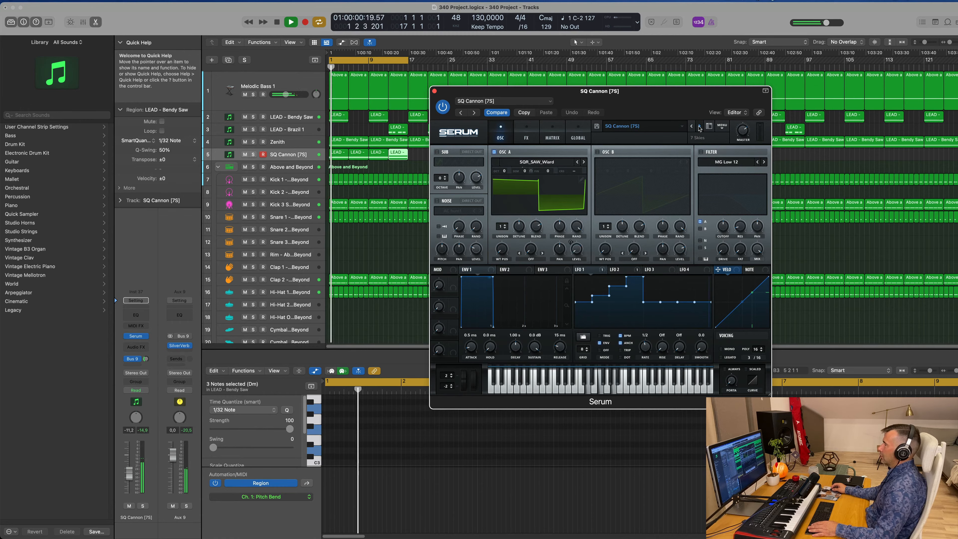
left_click(699, 126)
Load the preset SQ Wavetabledancer [FN] from Serum's Seq category and move the plug-in window off the arrangement's upper tracks.
left_click(643, 126)
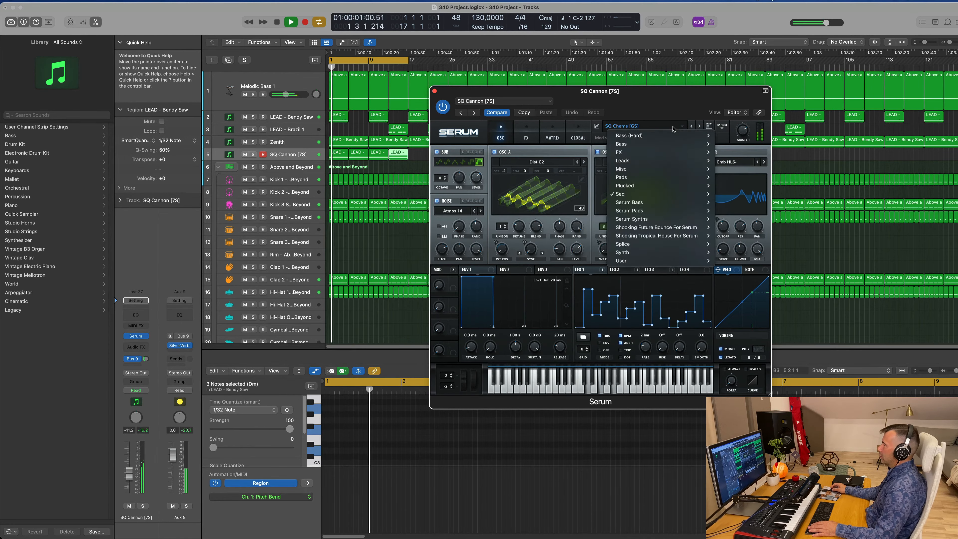
mouse_move(670, 199)
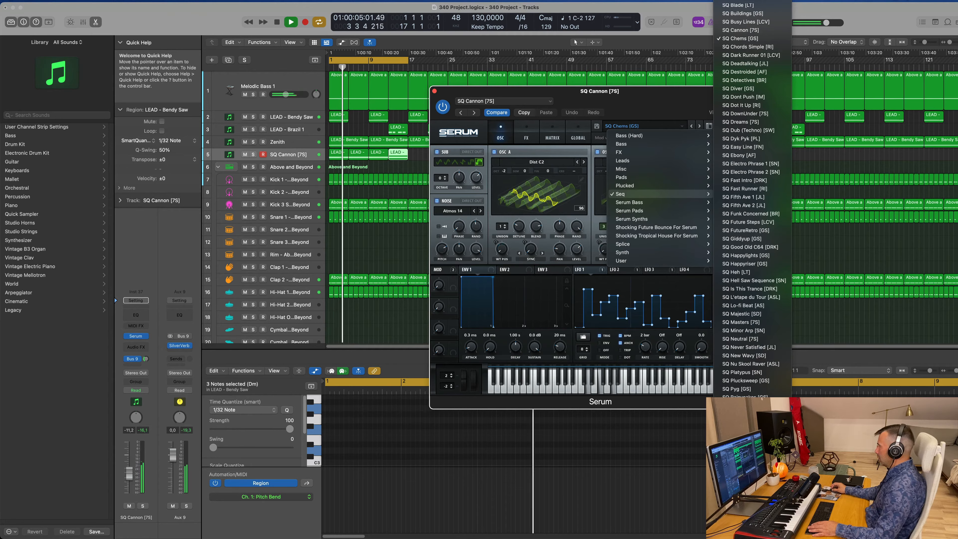
left_click(690, 331)
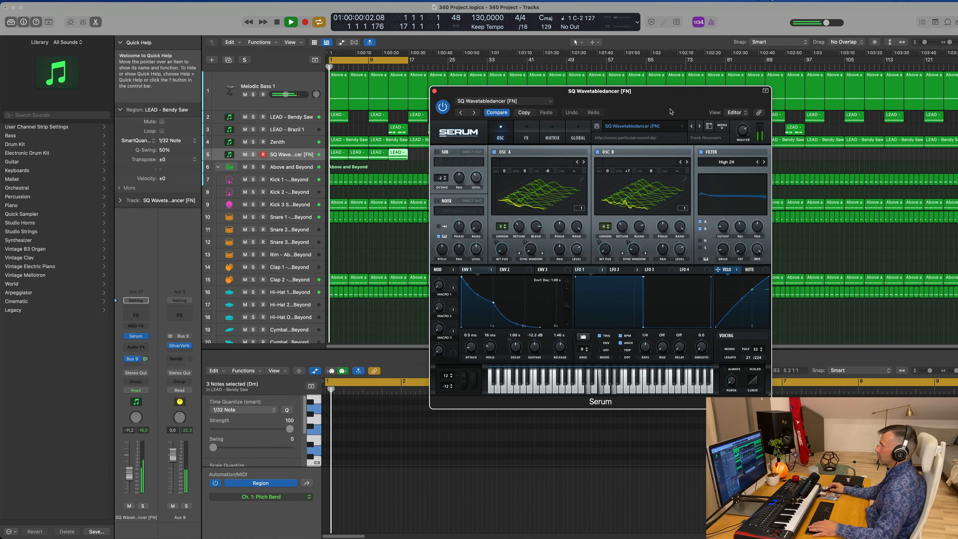
left_click_drag(669, 97, 592, 131)
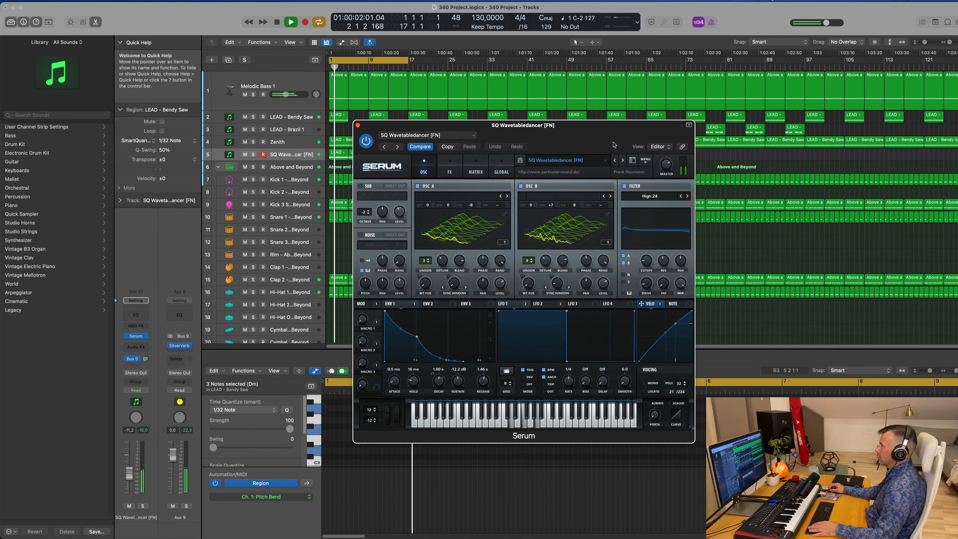
Step Serum backwards through SQ Transepoert [FP], SQ Tension Pulse [SN] and SQ Tell Sad Story [BR] to SQ Swinging Saws [ASL].
left_click(616, 161)
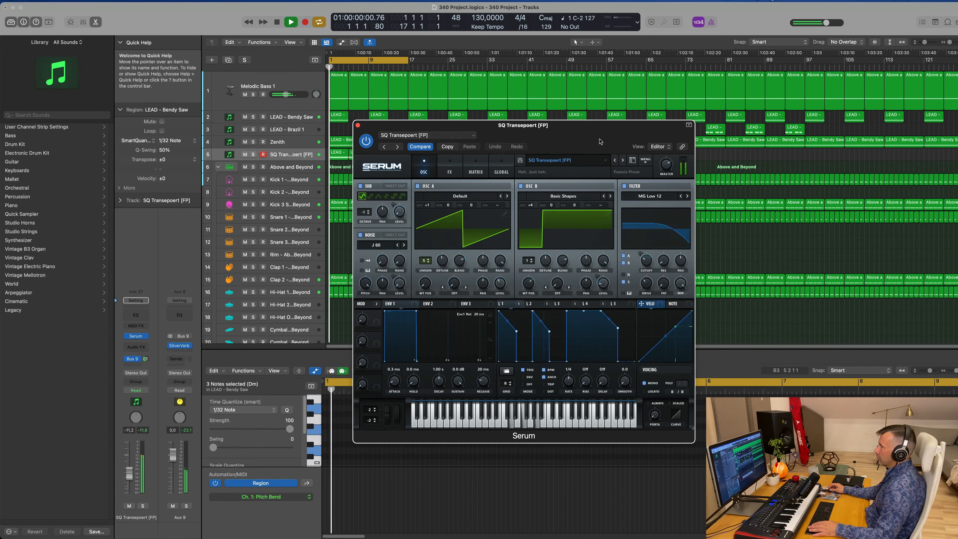
left_click(615, 161)
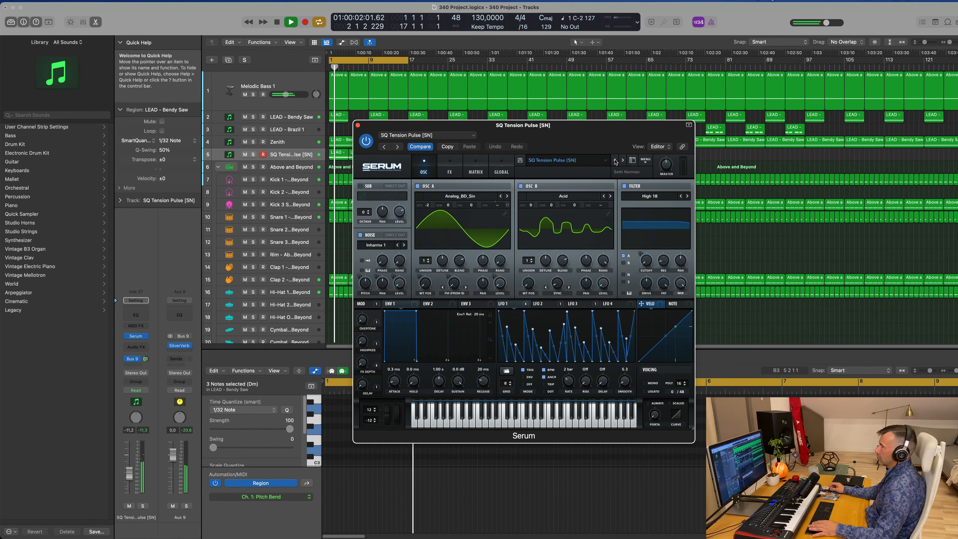
left_click(615, 161)
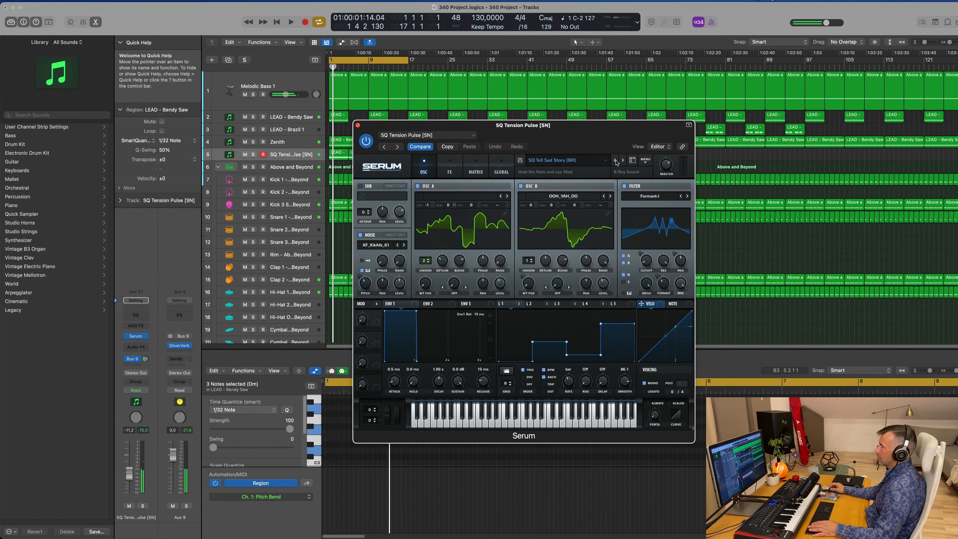
left_click(616, 161)
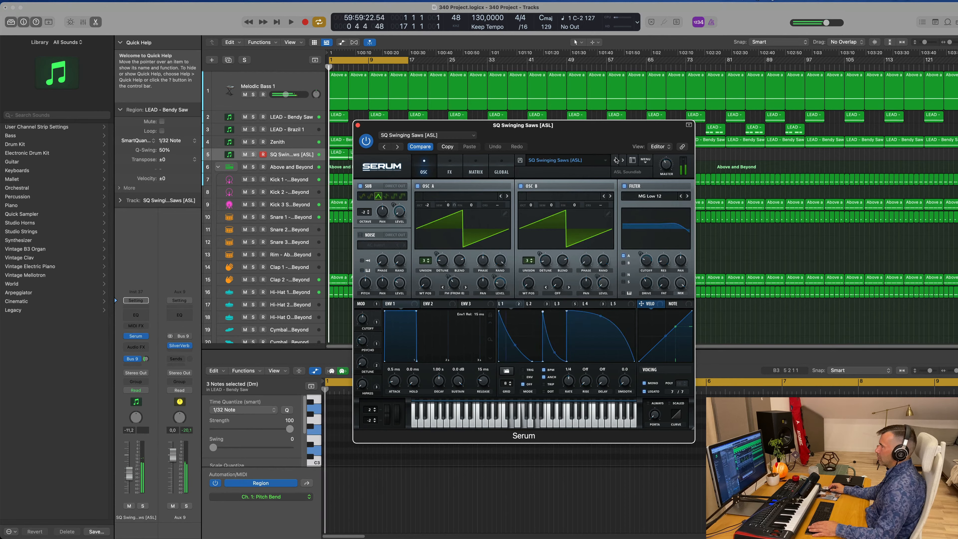
Continue backwards through the Serum presets SQ Smooth Intro [DRK] and SQ SixEight [GS] to SQ Shakey [BR].
left_click(616, 161)
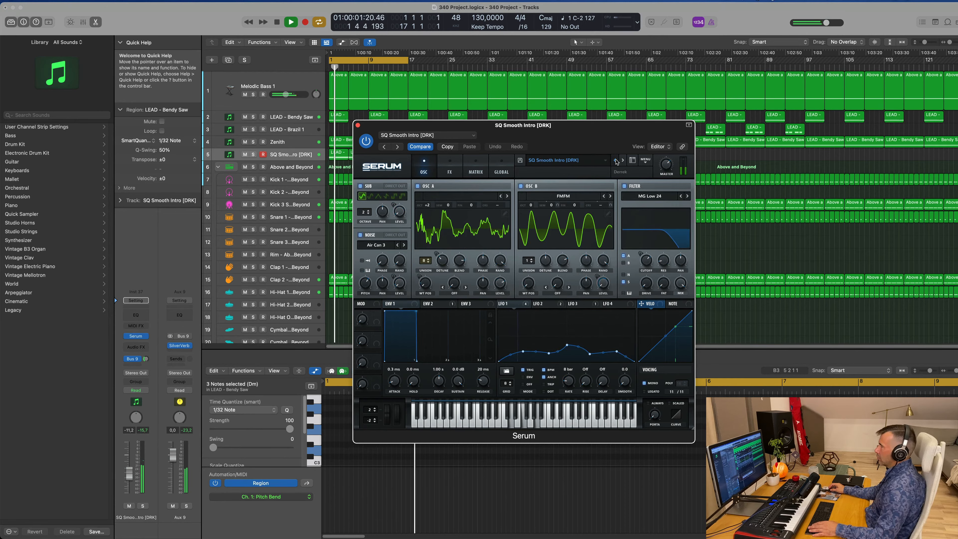
left_click(615, 161)
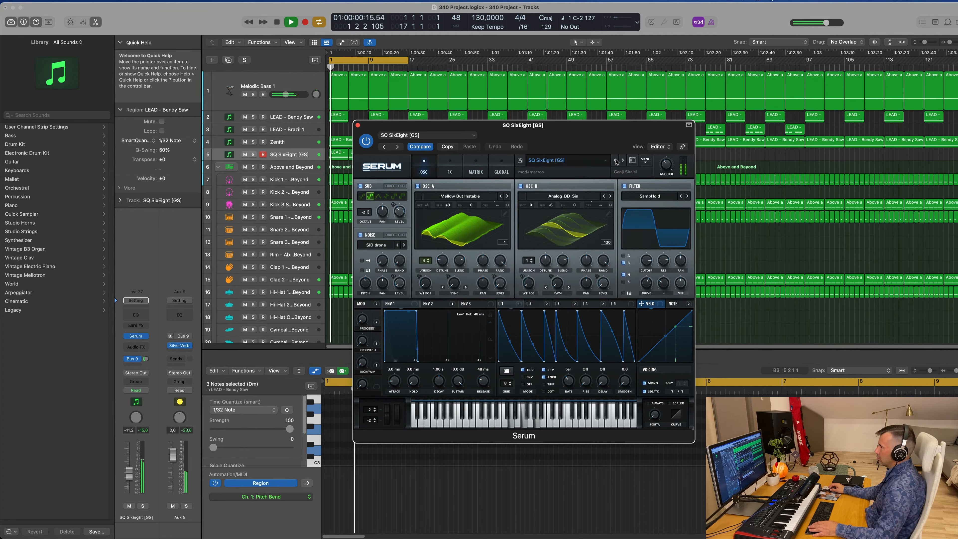
left_click(616, 162)
key("space")
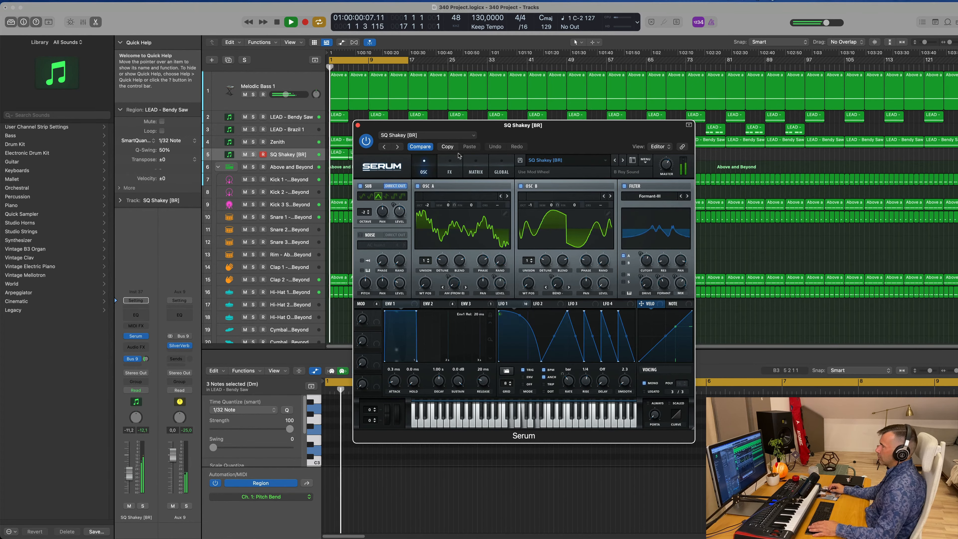
Examine the effects, global and modulation matrix pages of the SQ Shakey preset, then return to the oscillators.
left_click(447, 165)
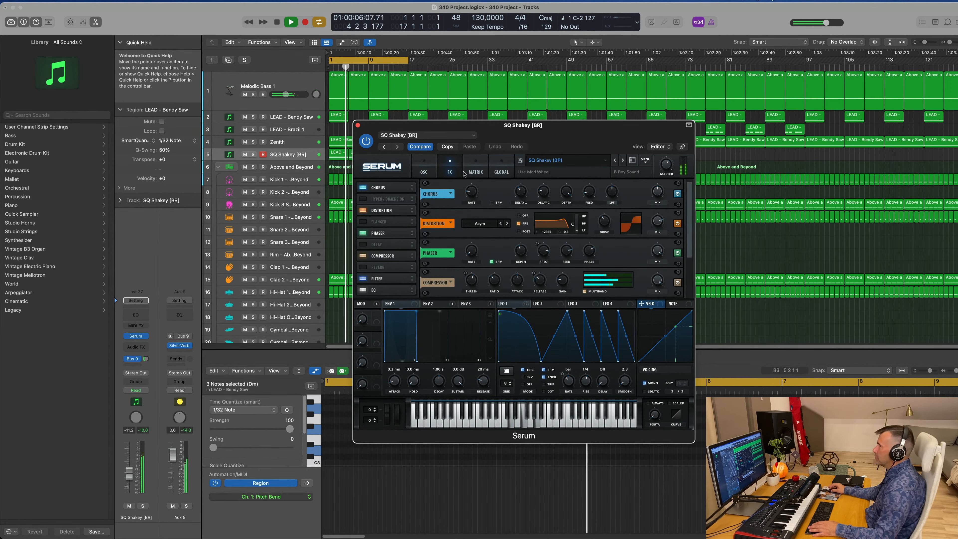
left_click(502, 165)
left_click(475, 164)
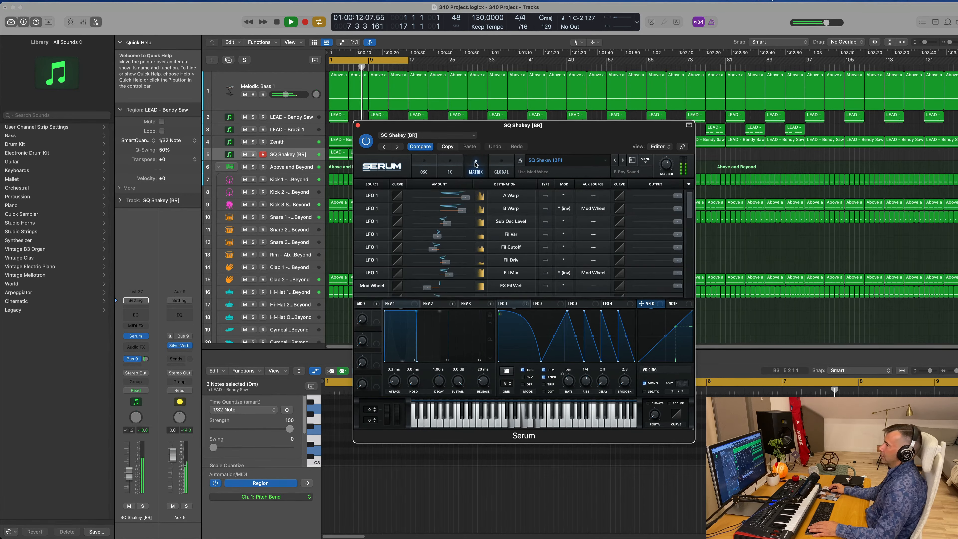
left_click(426, 165)
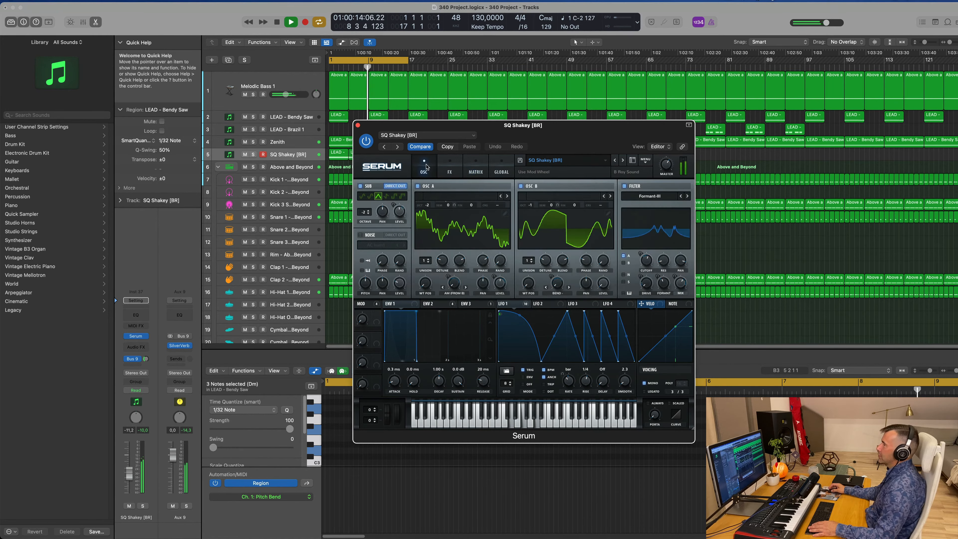
Switch Serum to the preset SQ Sawdust [GS] and reposition the plug-in window.
left_click_drag(525, 137, 520, 120)
left_click(610, 144)
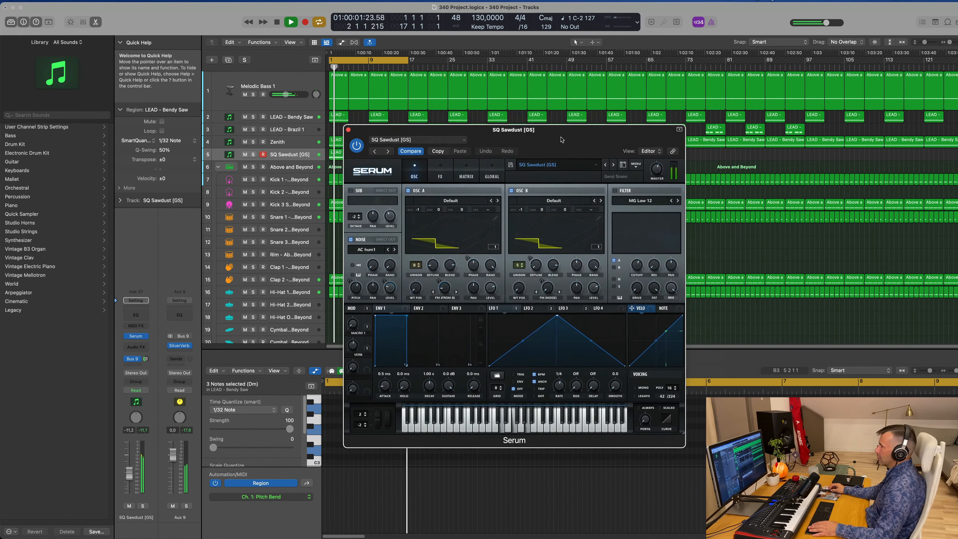
left_click_drag(565, 121, 606, 141)
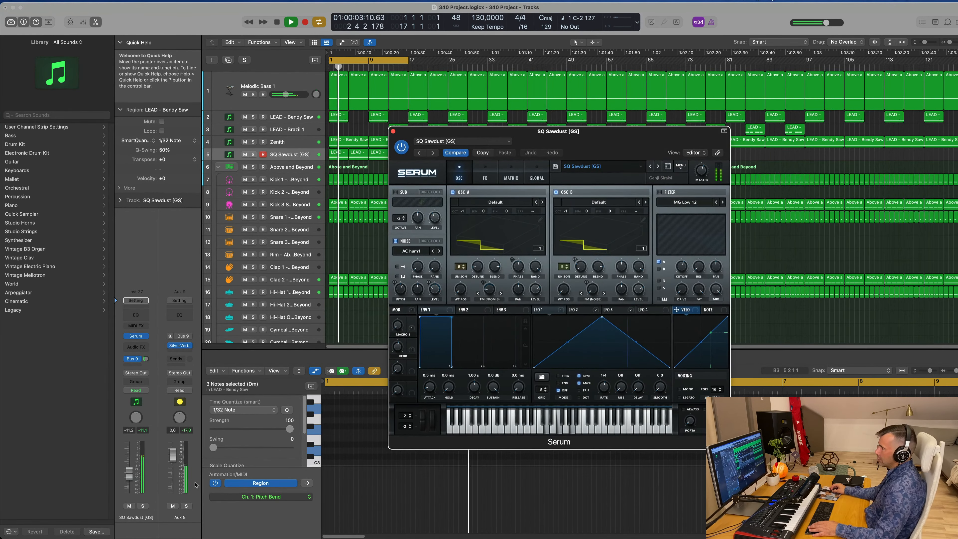
Solo the SQ Sawdust track and inspect the shapes of LFO 2, LFO 3 and LFO 4, ending on LFO 2.
left_click(143, 506)
left_click_drag(579, 140, 601, 174)
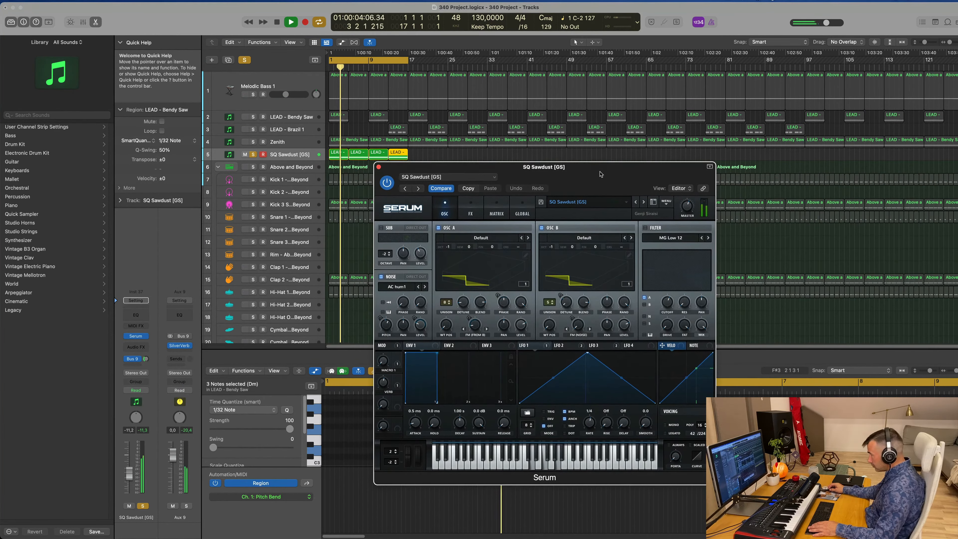
left_click(565, 345)
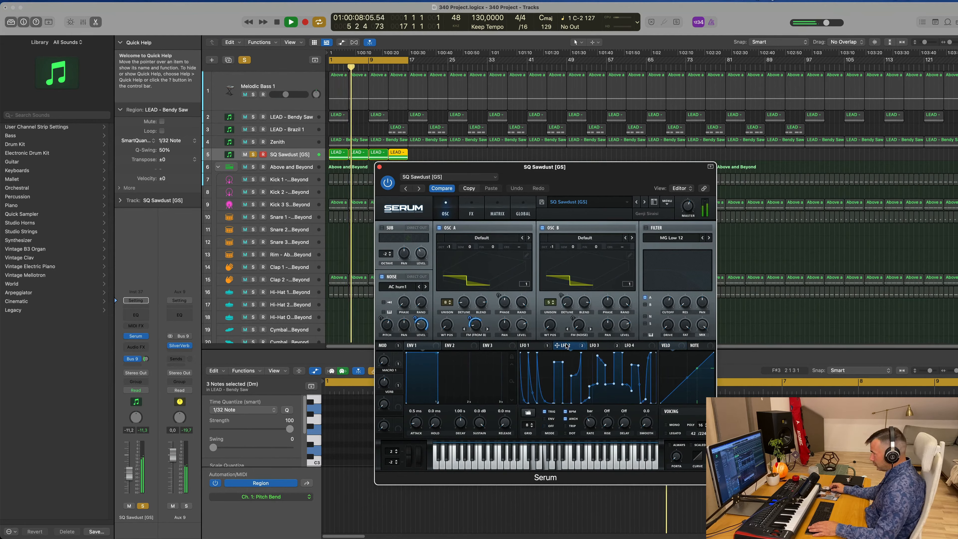
left_click(595, 345)
left_click(630, 346)
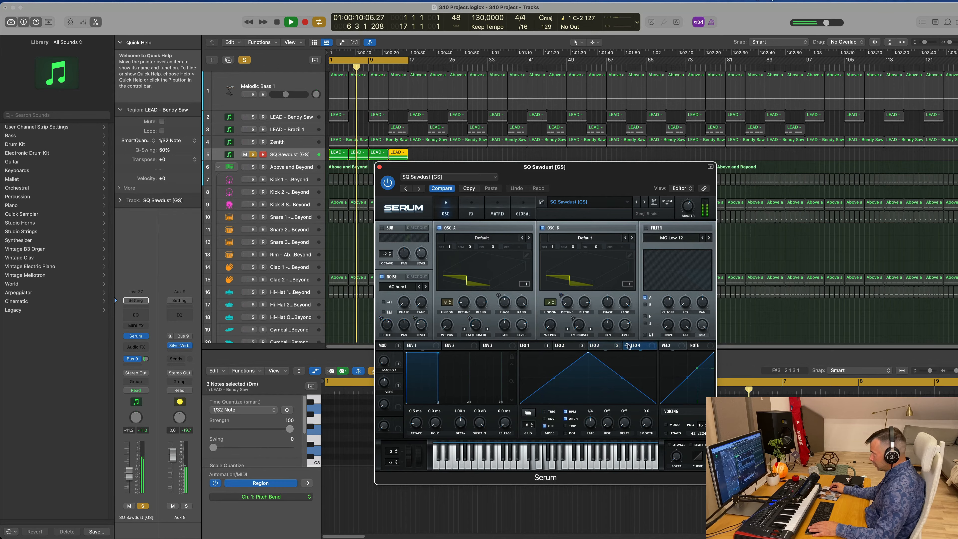
left_click(555, 345)
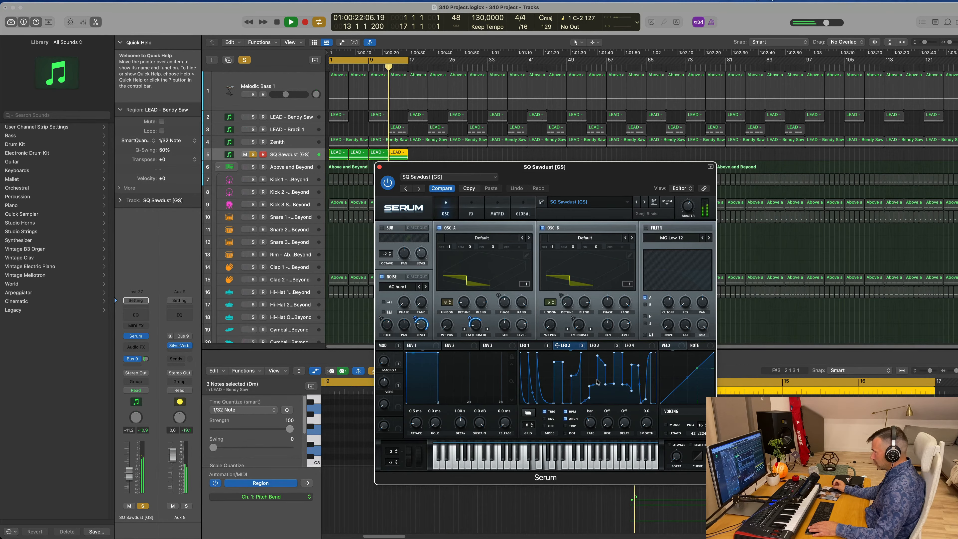
Take the SQ Sawdust track out of solo and play the full mix from the start.
left_click_drag(624, 169, 761, 124)
key("space")
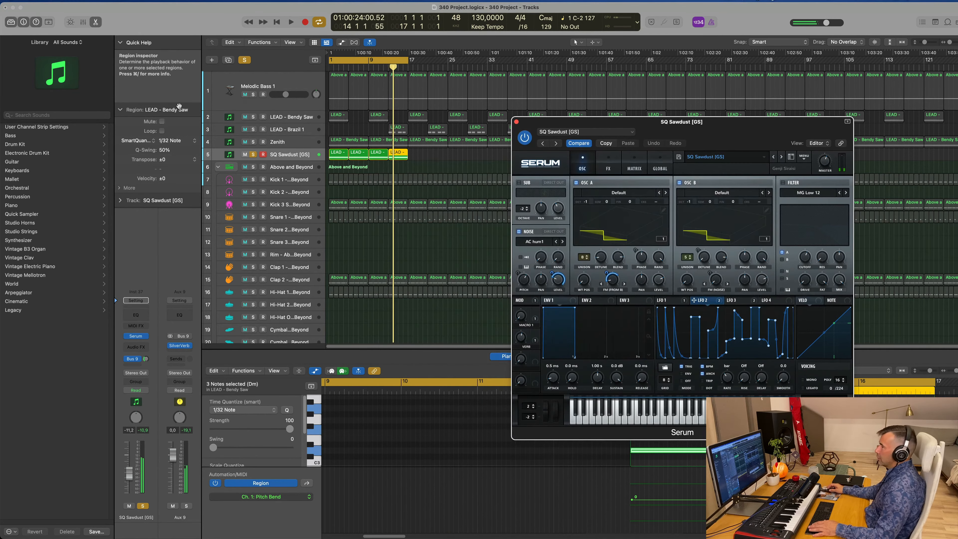
left_click(252, 155)
key("Return")
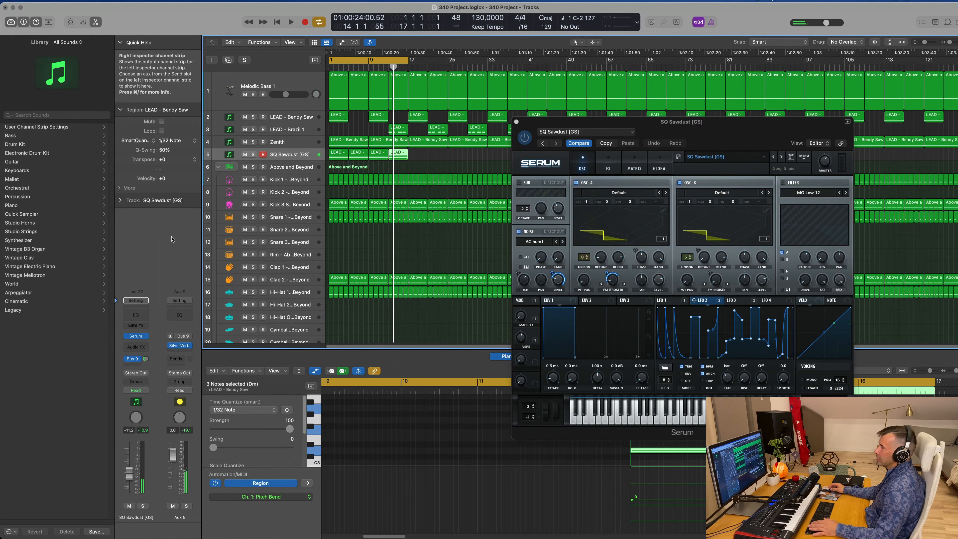
key("space")
left_click_drag(725, 128, 674, 159)
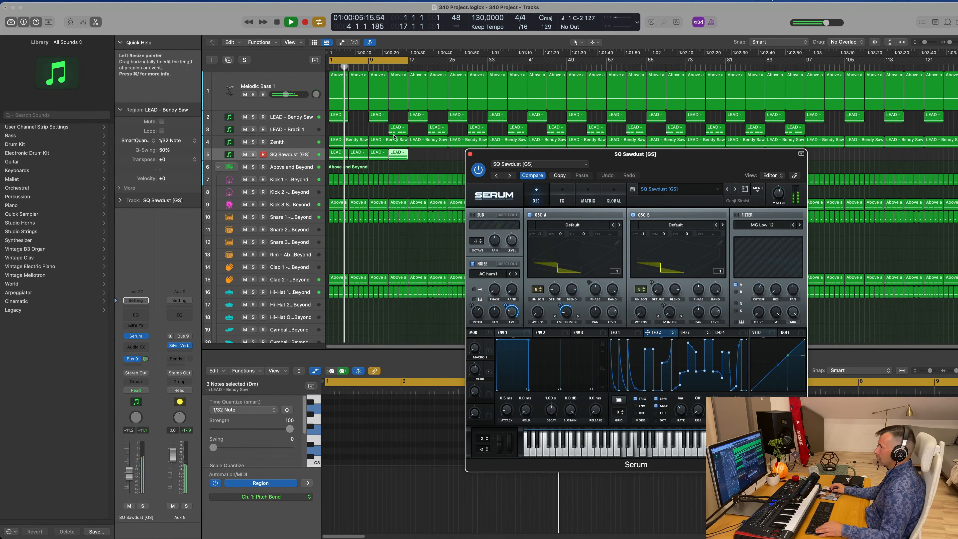
Copy the first region of the LEAD - Brazil 1 track to bar 5 and close the Serum window.
left_click_drag(397, 130, 357, 133)
left_click_drag(667, 160, 685, 136)
left_click(470, 128)
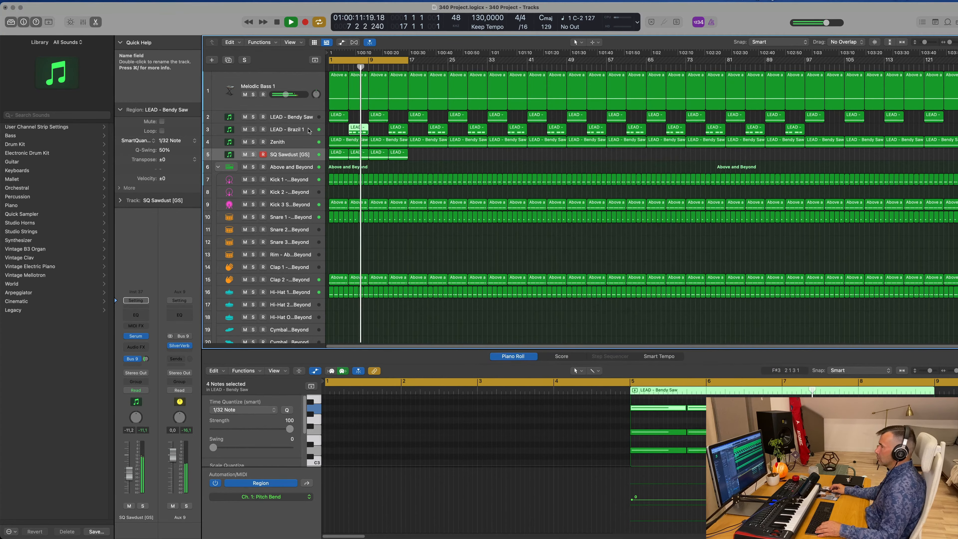
Audition the SQ Sawdust track briefly in solo, return to the full mix and leave the track selected.
left_click(289, 130)
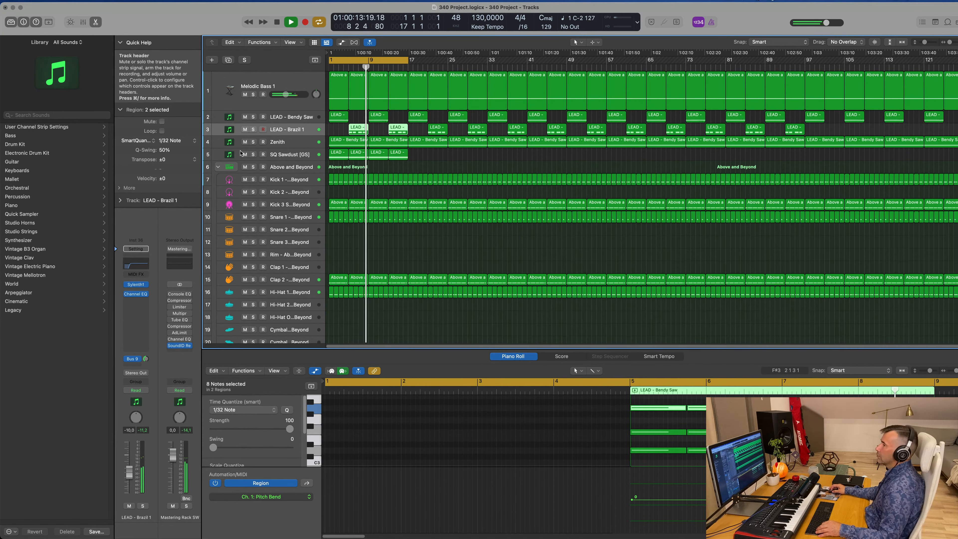
left_click(253, 155)
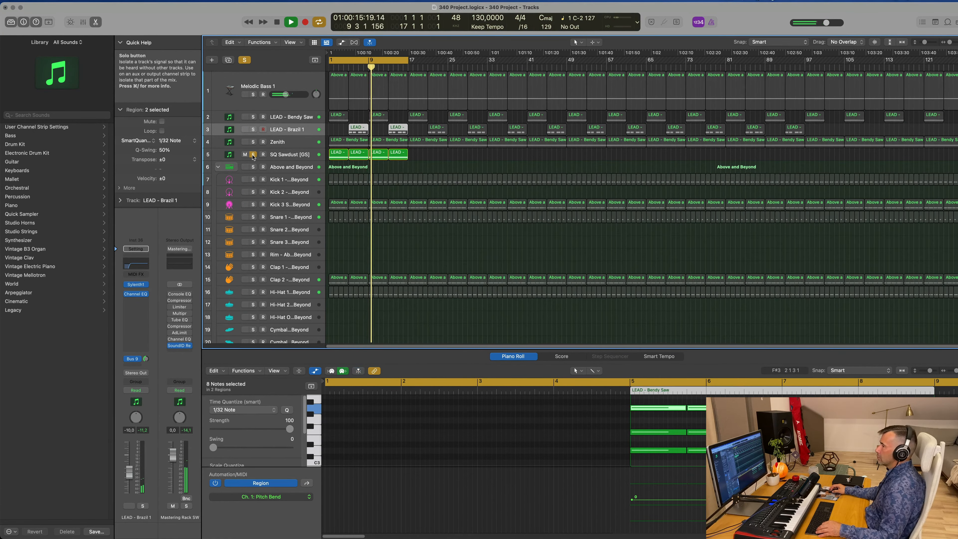
left_click(253, 156)
left_click(289, 155)
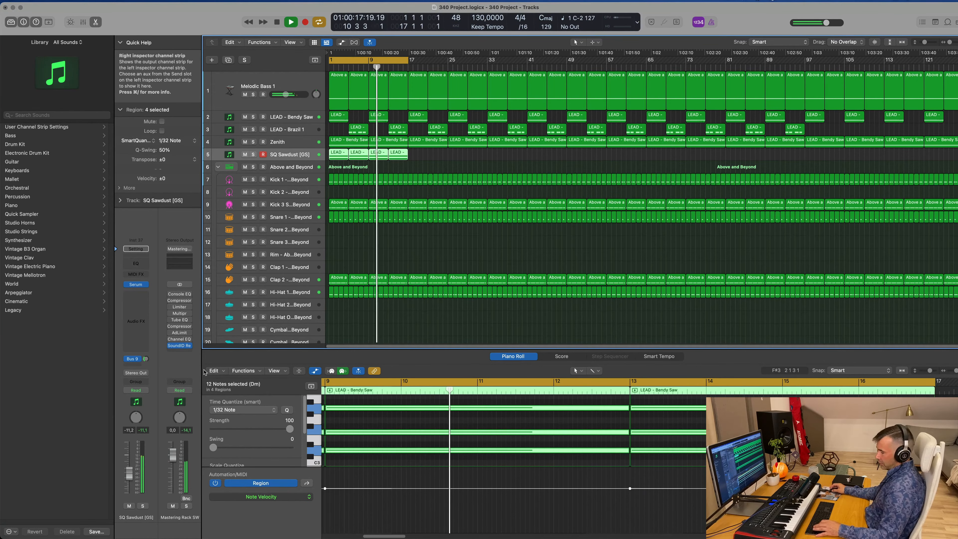
Show the mixer, copy the Melodic Bass 1 Compressor onto the SQ Sawdust channel, and check its settings.
key("x")
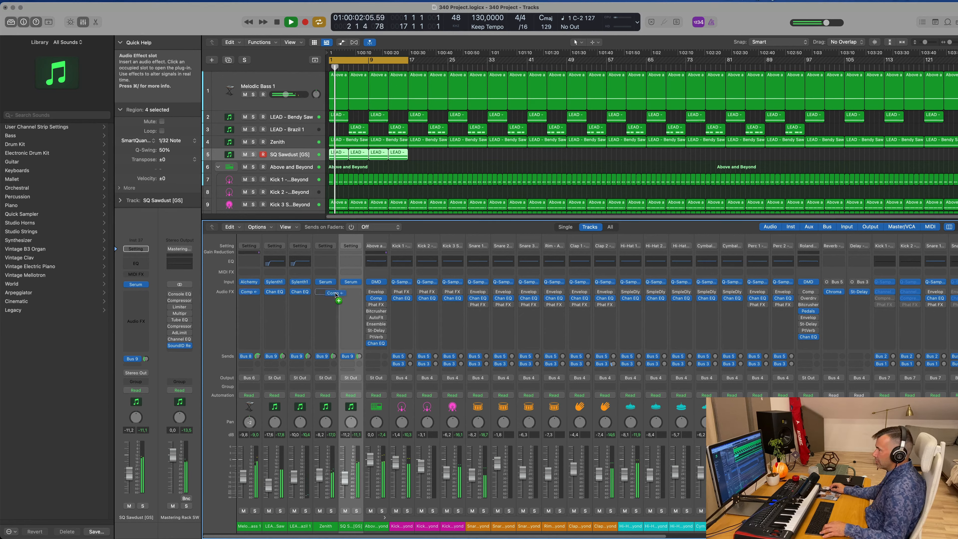
left_click_drag(353, 295, 354, 294)
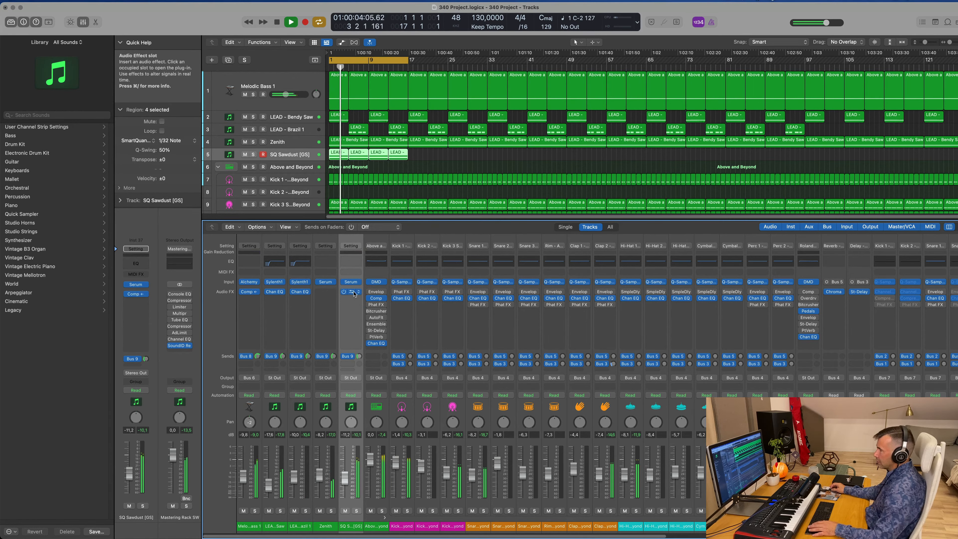
left_click(352, 294)
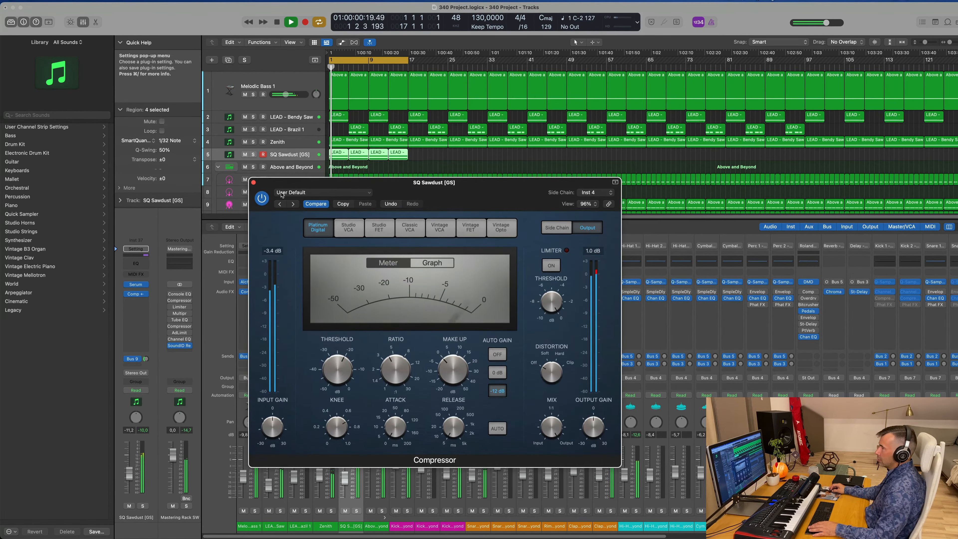
left_click(253, 183)
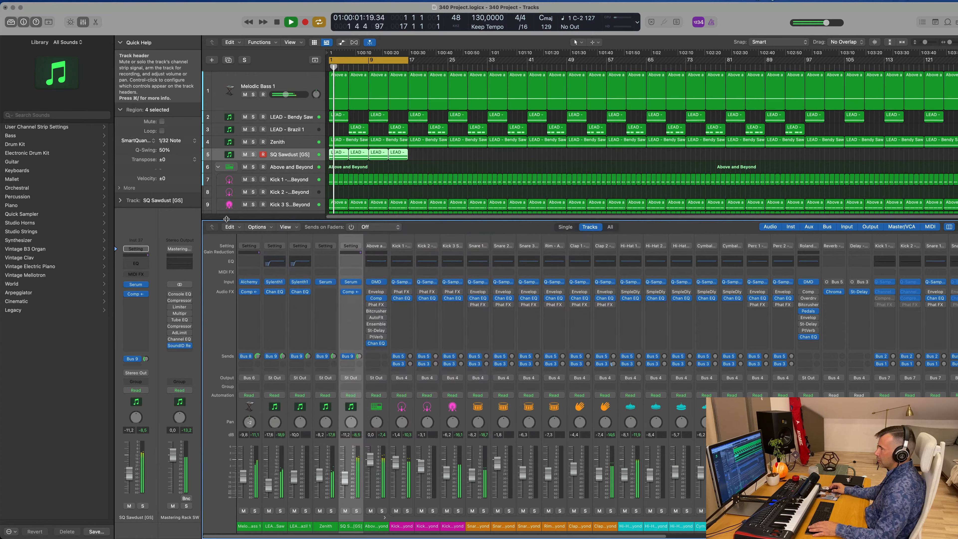
Reopen the SQ Sawdust Compressor, lower the track's volume to about -15.2 dB and play from the start.
left_click(136, 293)
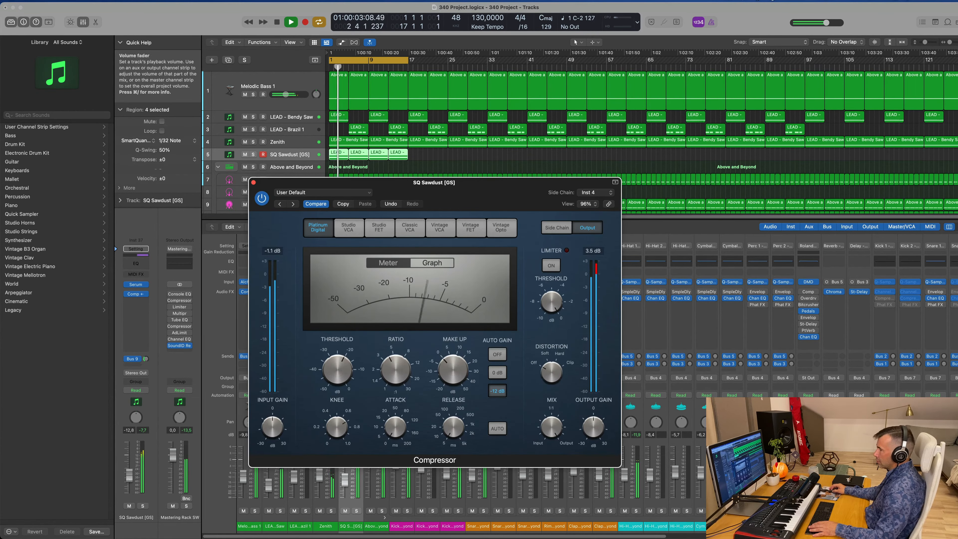
left_click_drag(130, 473, 129, 478)
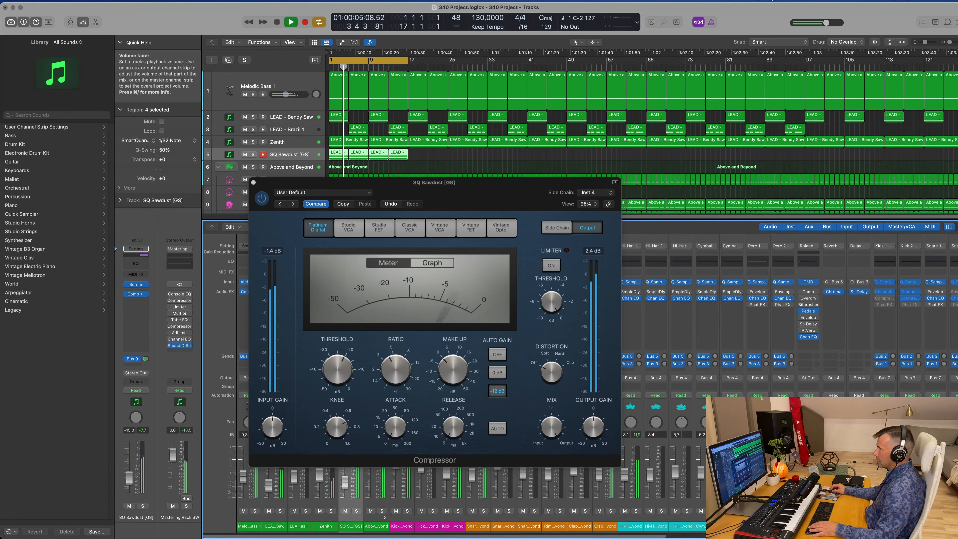
key("Return")
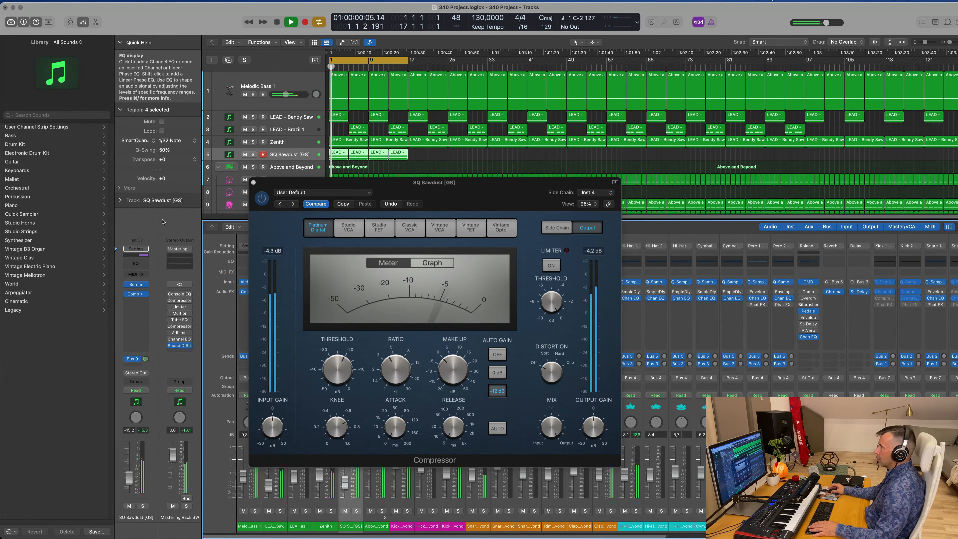
Add a Channel EQ to the SQ Sawdust track and set its low cut to about 151 Hz.
left_click(141, 260)
left_click(334, 139)
left_click_drag(336, 189, 448, 194)
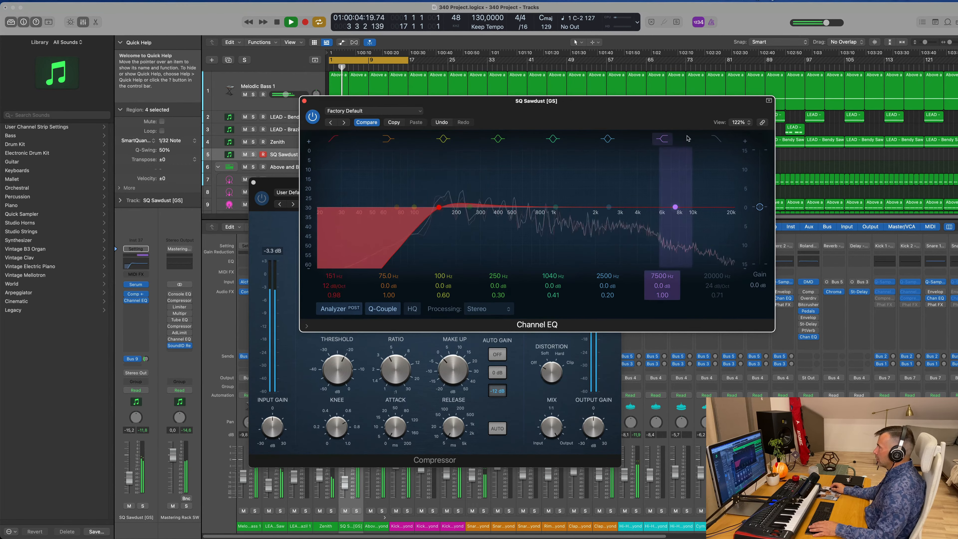
Try a high cut on the Channel EQ down to about 4620 Hz and return it to 20000 Hz.
left_click(715, 139)
left_click_drag(724, 209, 595, 215)
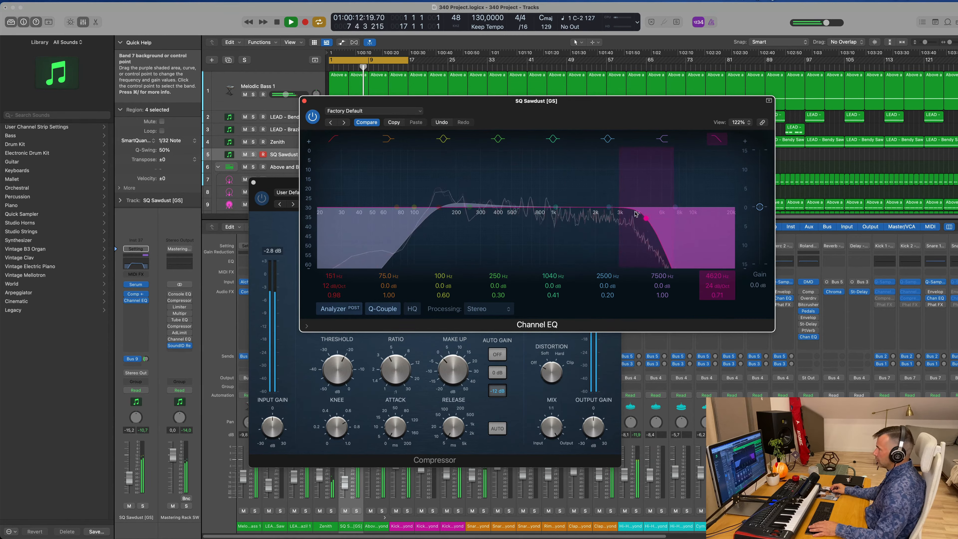
left_click_drag(633, 214, 728, 215)
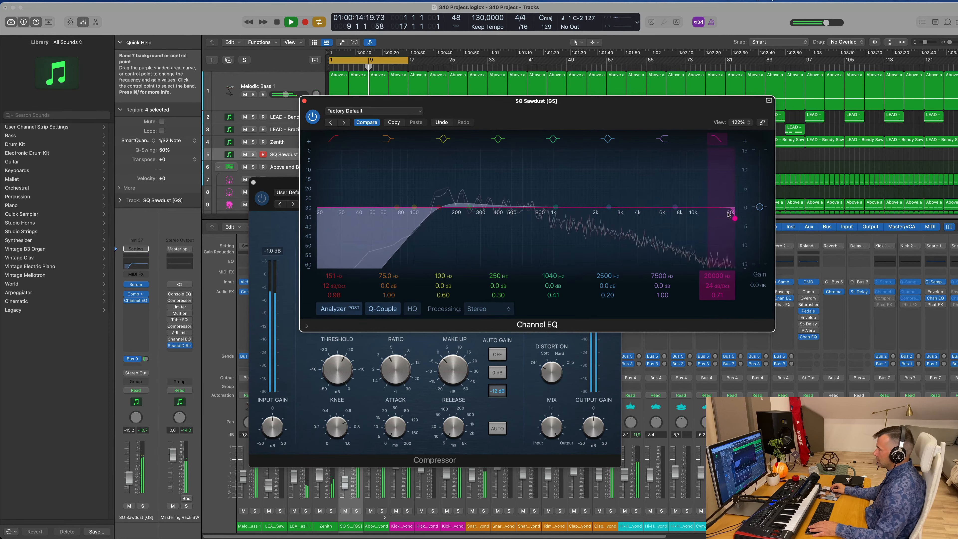
left_click_drag(678, 213, 733, 216)
Move the Channel EQ window aside, and close both the Channel EQ and Compressor windows.
left_click_drag(618, 104, 675, 99)
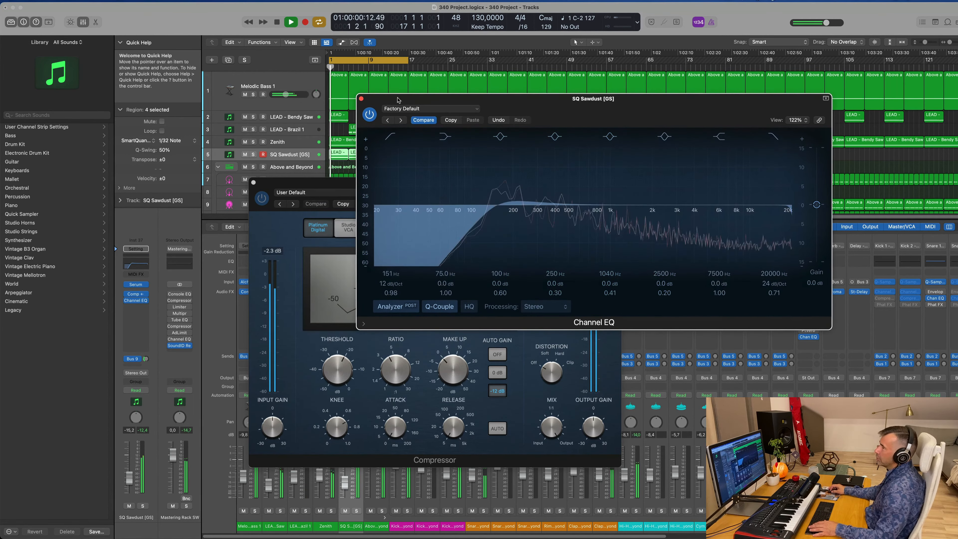
left_click(361, 97)
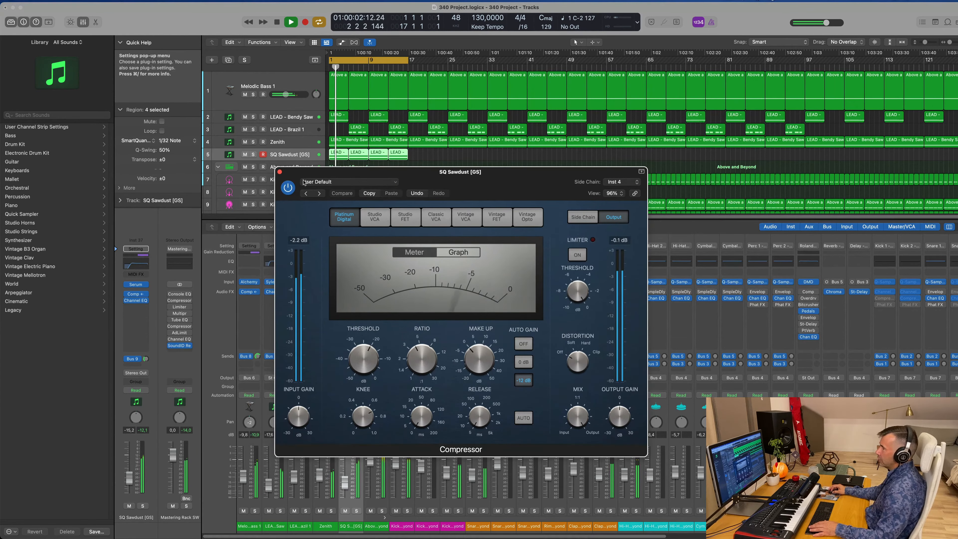
left_click(253, 182)
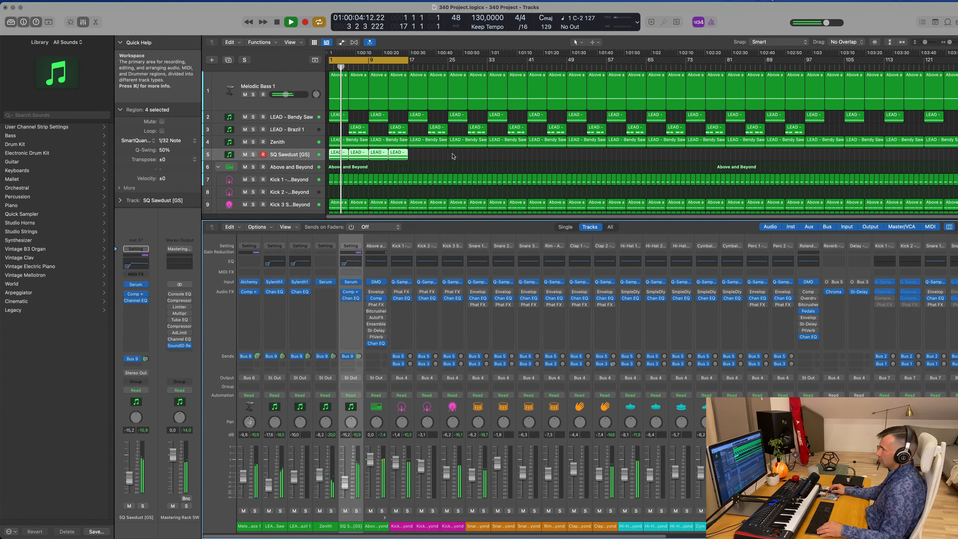
Repeat the four SQ Sawdust regions four times to extend the part to bar 81.
left_click_drag(453, 155, 334, 160)
key("super+r")
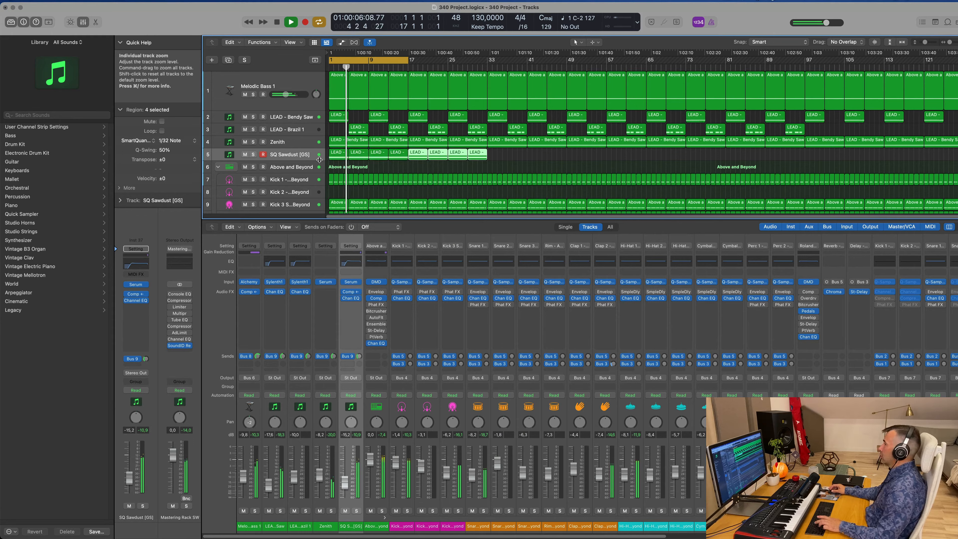
key("super+r")
key("super+r")
key("super+r")
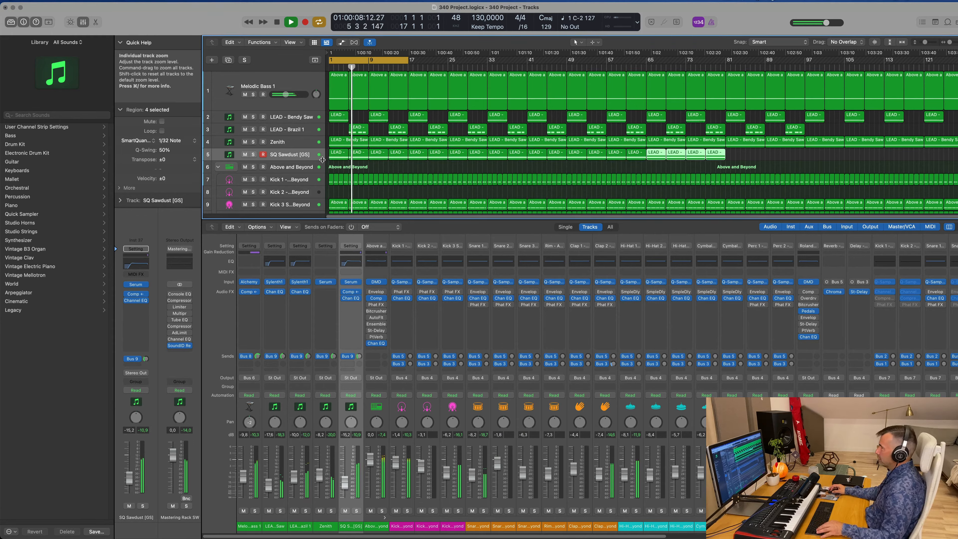
Repeat the last nine SQ Sawdust regions once, plus the final four once, to fill the rest of the arrangement.
left_click_drag(741, 157, 551, 158)
key("super+r")
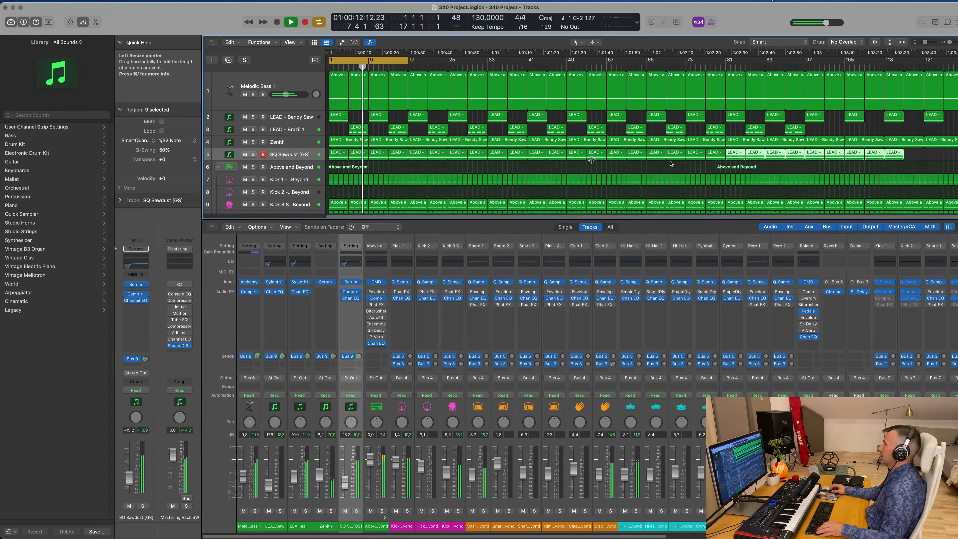
left_click_drag(931, 152, 805, 167)
key("super+r")
scroll(787, 168, "left", 2)
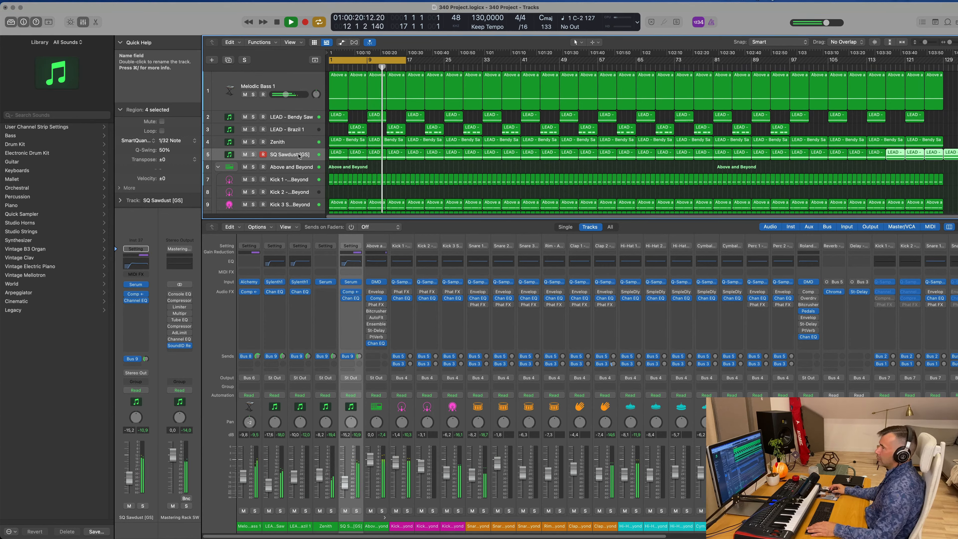
Open Serum on the SQ Sawdust track, turn on its MG Low 12 filter and raise the cutoff to the maximum.
left_click(136, 285)
left_click_drag(688, 132, 485, 124)
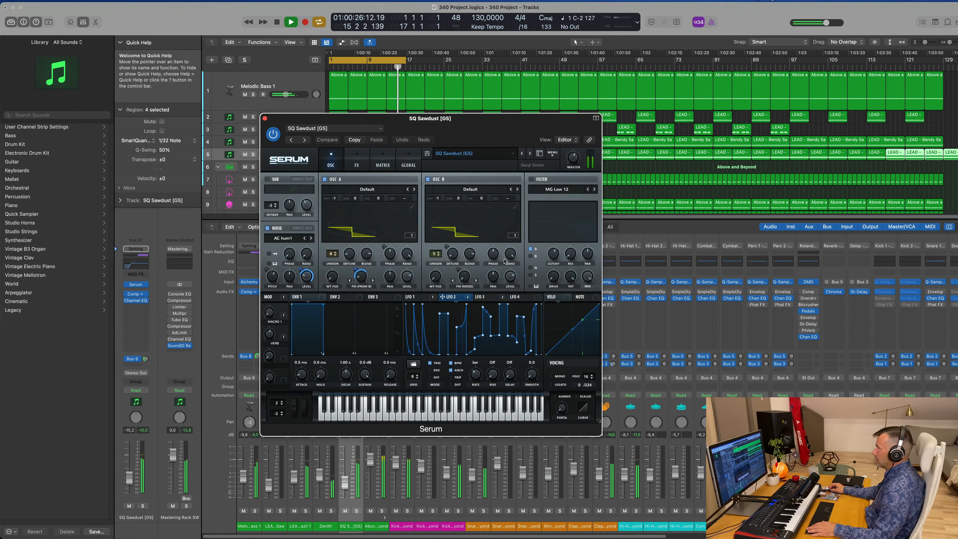
left_click_drag(551, 258, 553, 266)
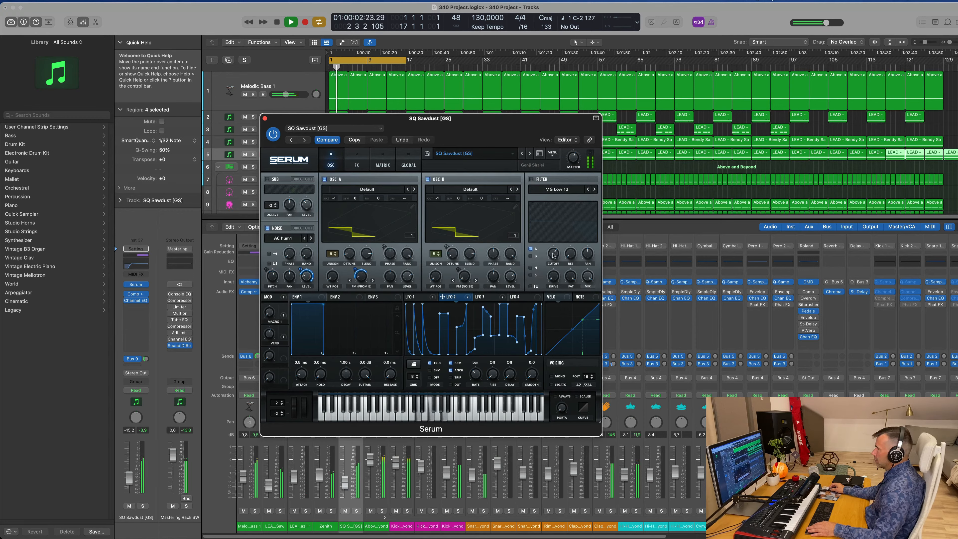
left_click_drag(559, 255, 554, 269)
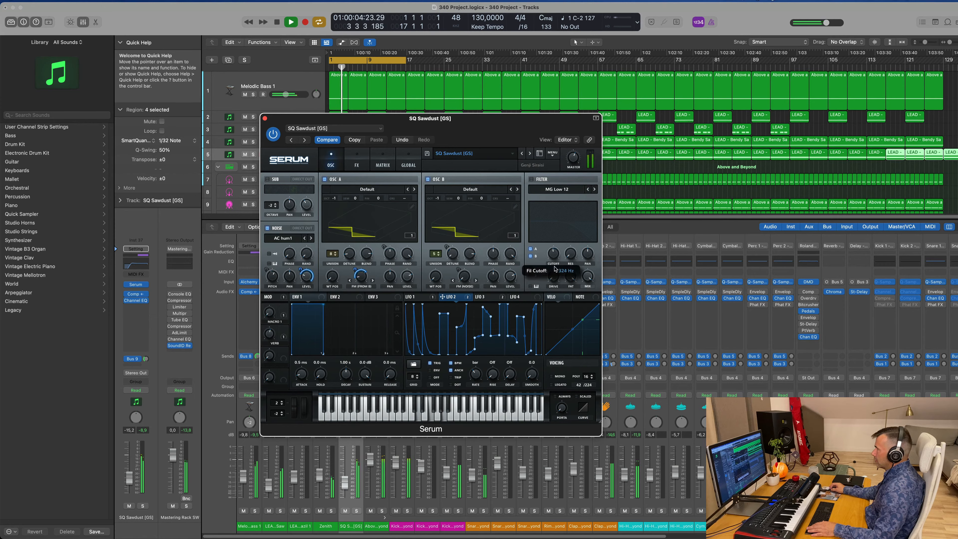
left_click(532, 179)
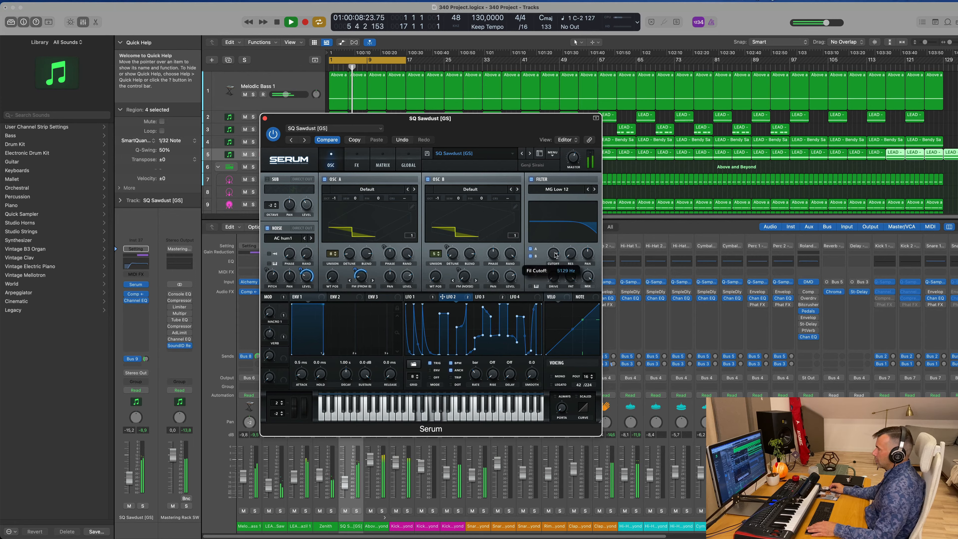
mouse_move(554, 255)
left_mouse_down()
mouse_move(554, 265)
mouse_move(556, 243)
left_mouse_up()
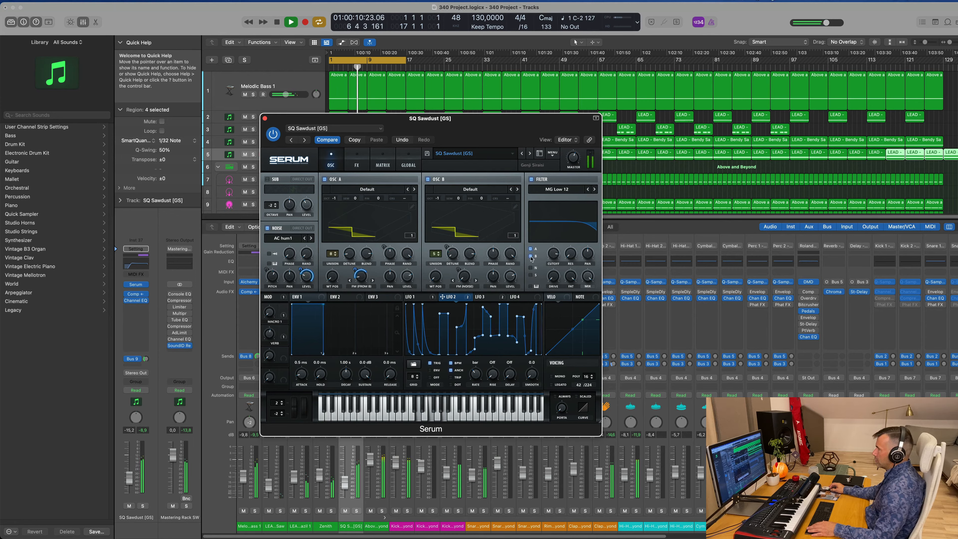
mouse_move(557, 253)
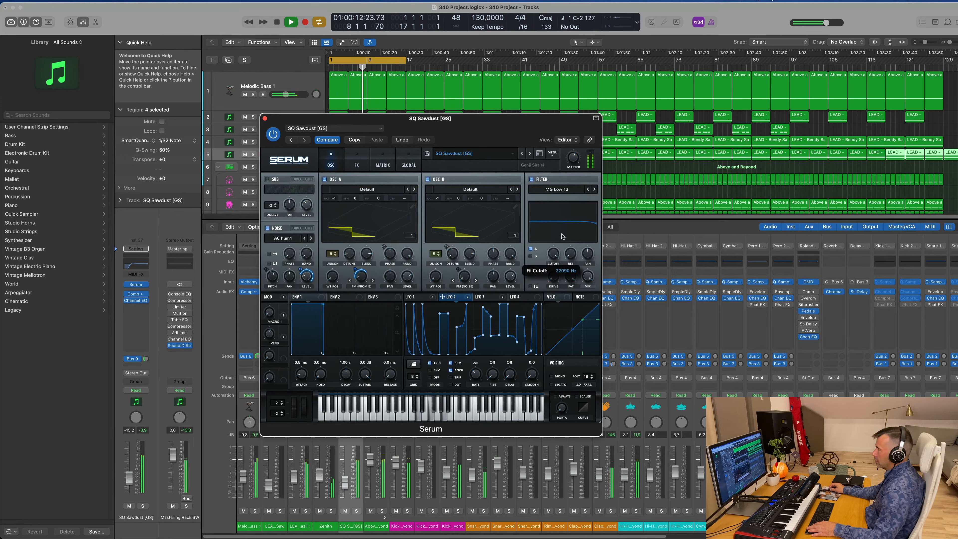
Solo the SQ Sawdust track from the start and sweep Serum's filter cutoff between about 298 Hz and 11175 Hz, ending near 863 Hz.
key("Return")
left_click(253, 155)
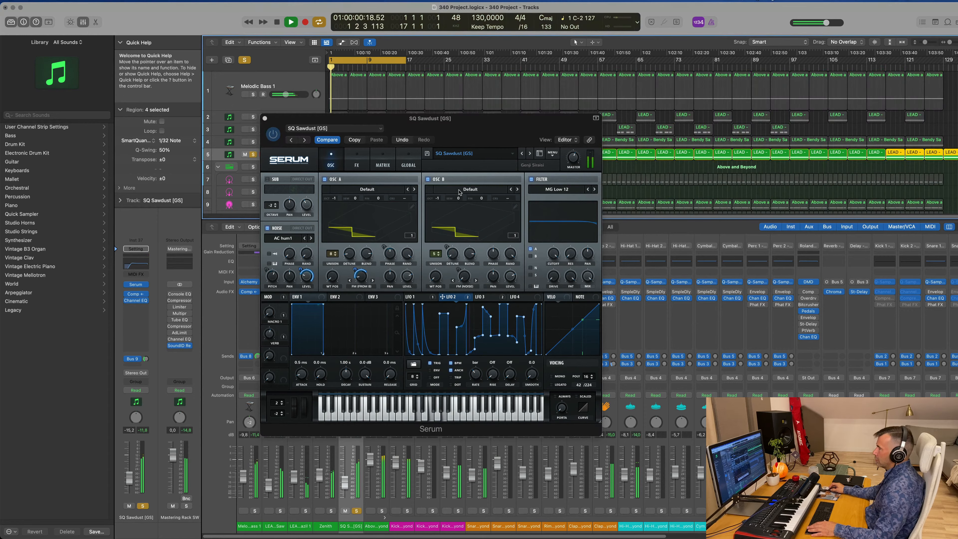
left_click_drag(552, 259, 552, 273)
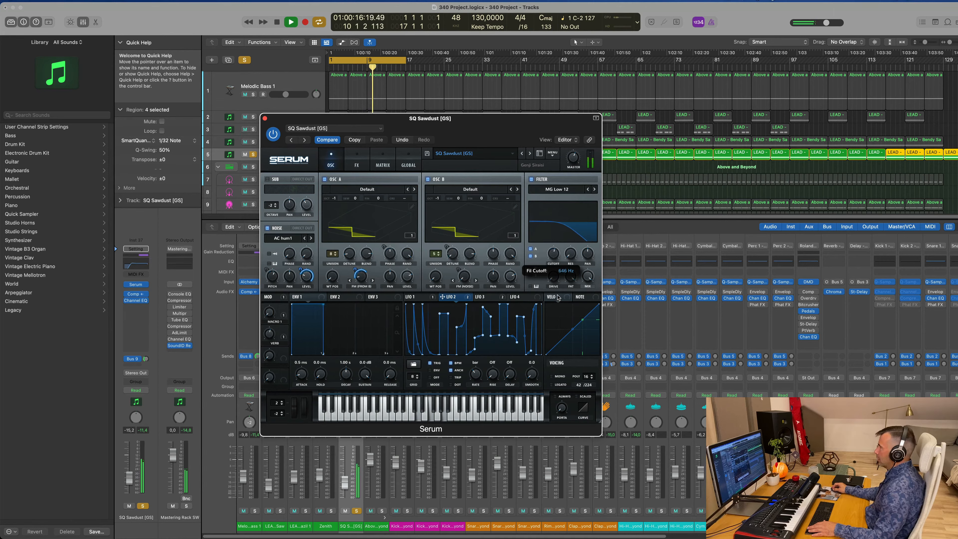
left_click_drag(569, 250, 552, 253)
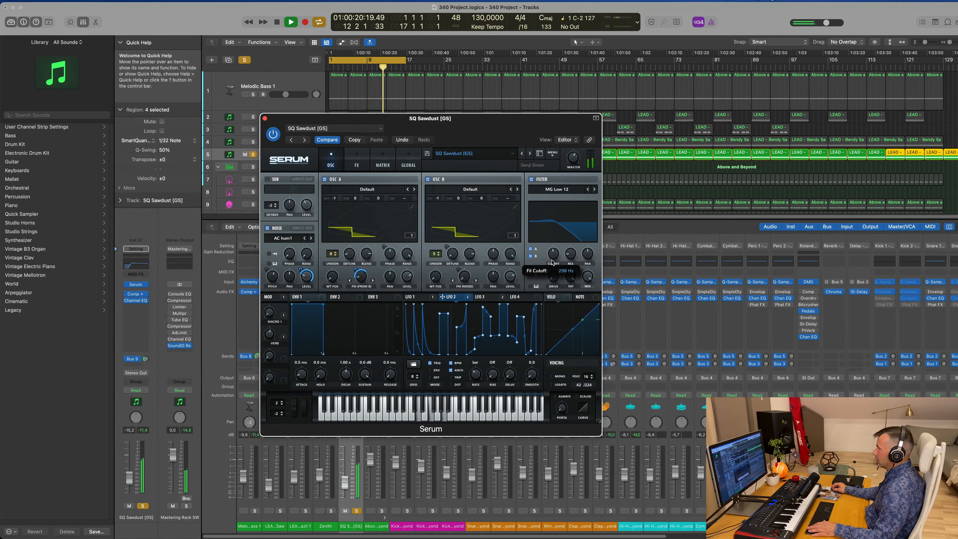
left_click_drag(552, 260, 594, 238)
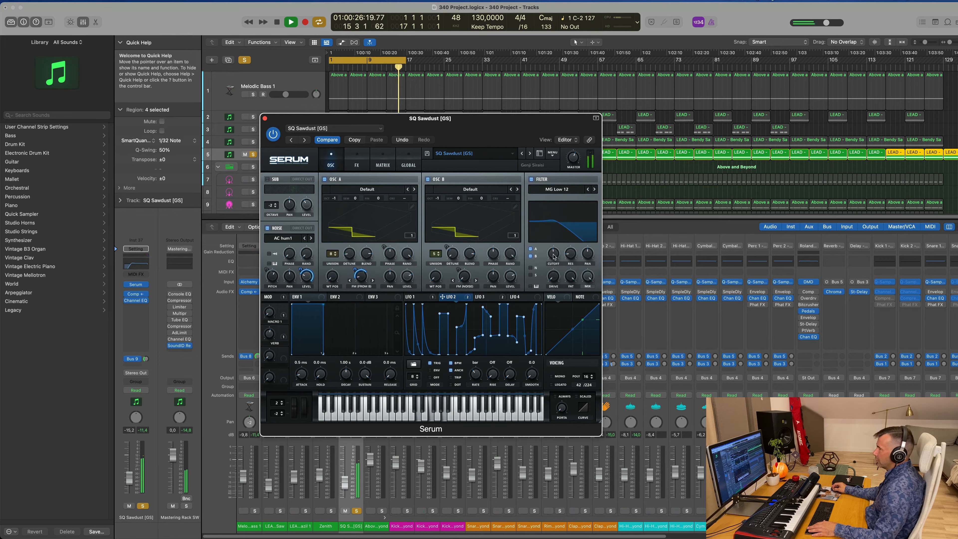
left_click_drag(553, 252, 554, 251)
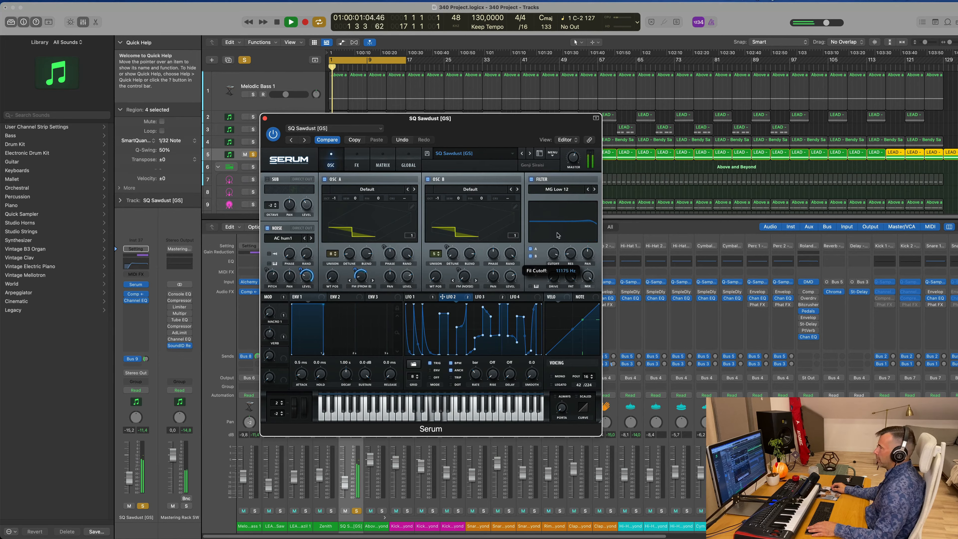
left_click_drag(558, 235, 554, 267)
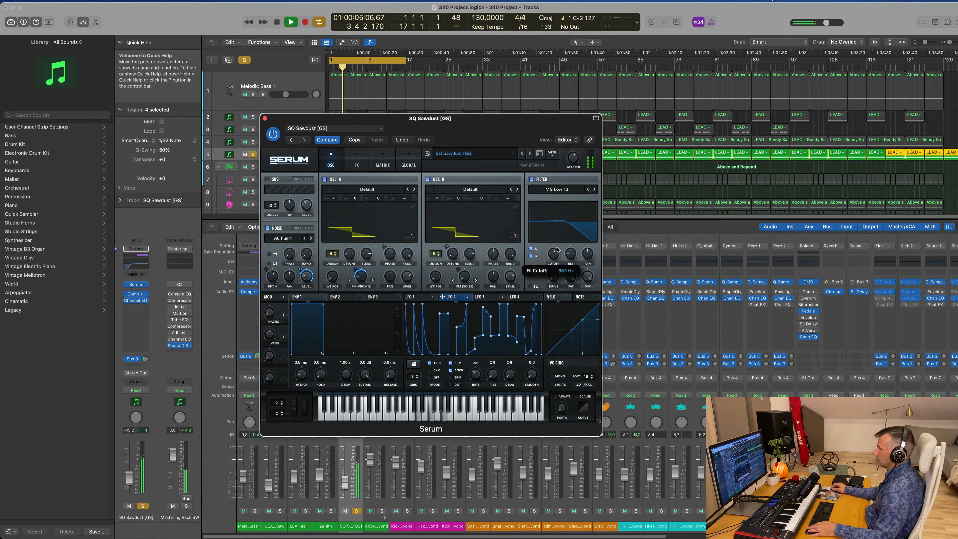
Take the SQ Sawdust track out of solo, restart the full mix and sweep the filter cutoff down to about 168 Hz.
key("space")
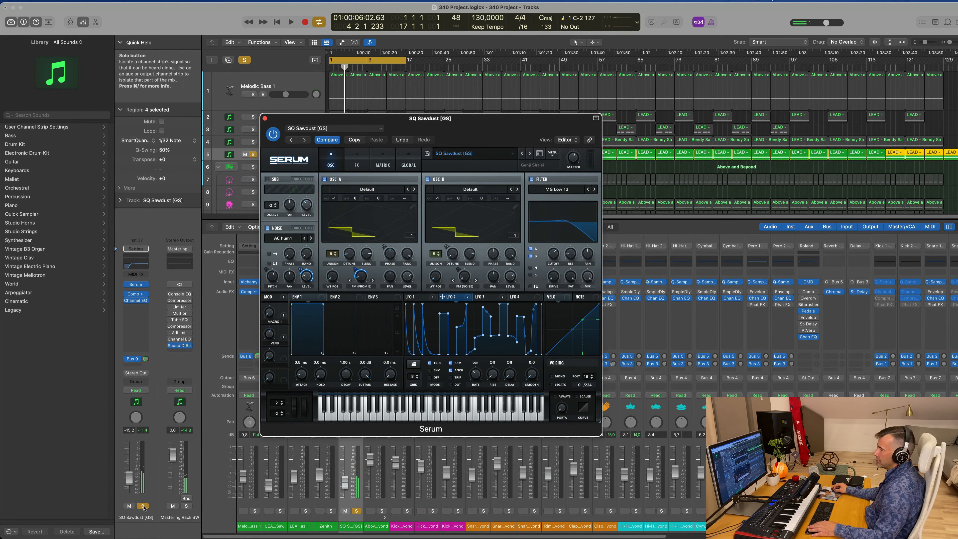
left_click(229, 334)
key("space")
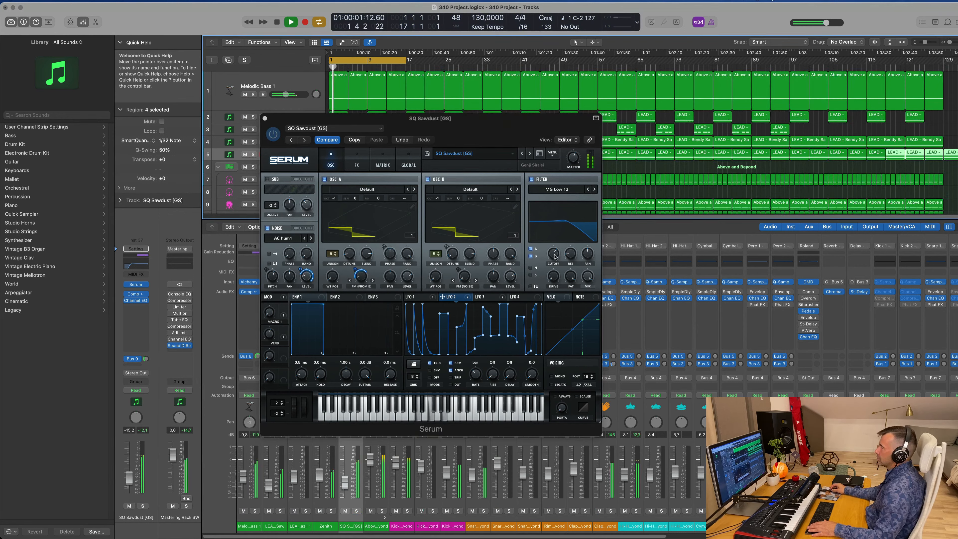
left_click_drag(555, 257, 553, 303)
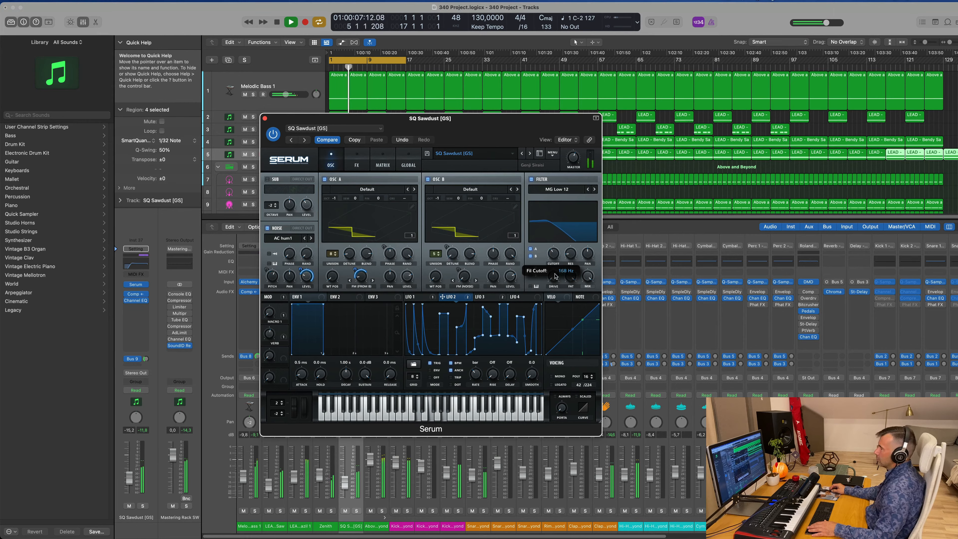
Switch off Serum's noise oscillator, solo the SQ Sawdust track and raise the filter cutoff to about 19310 Hz.
left_click_drag(556, 263, 555, 250)
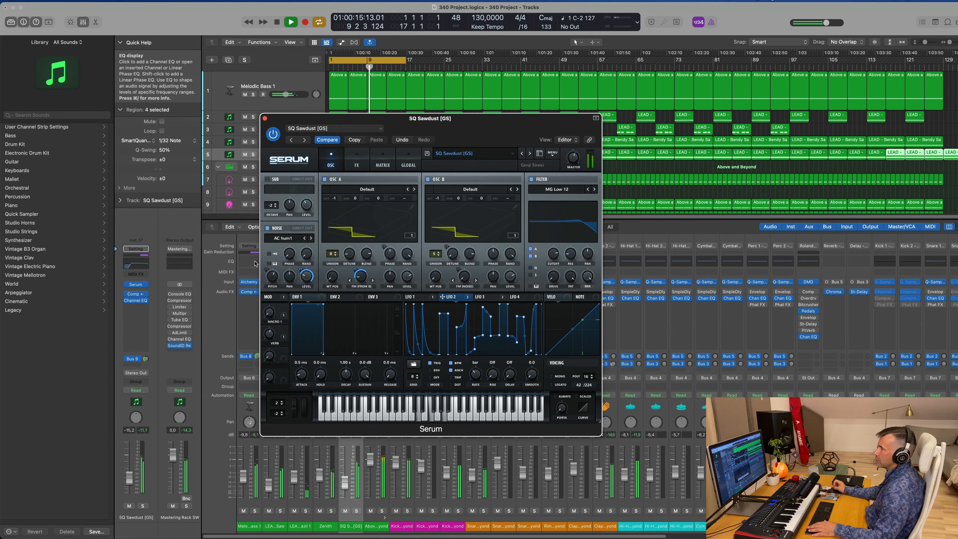
left_click(267, 228)
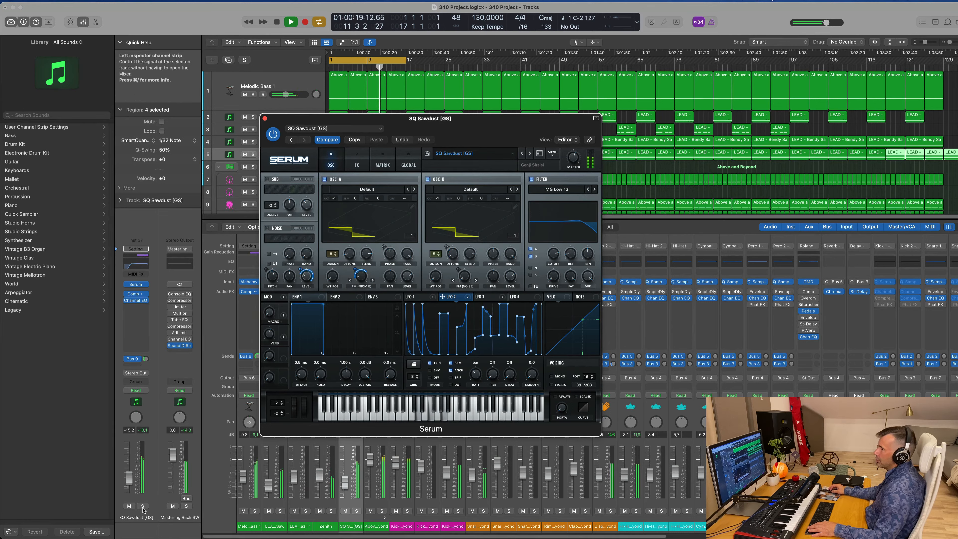
key("s")
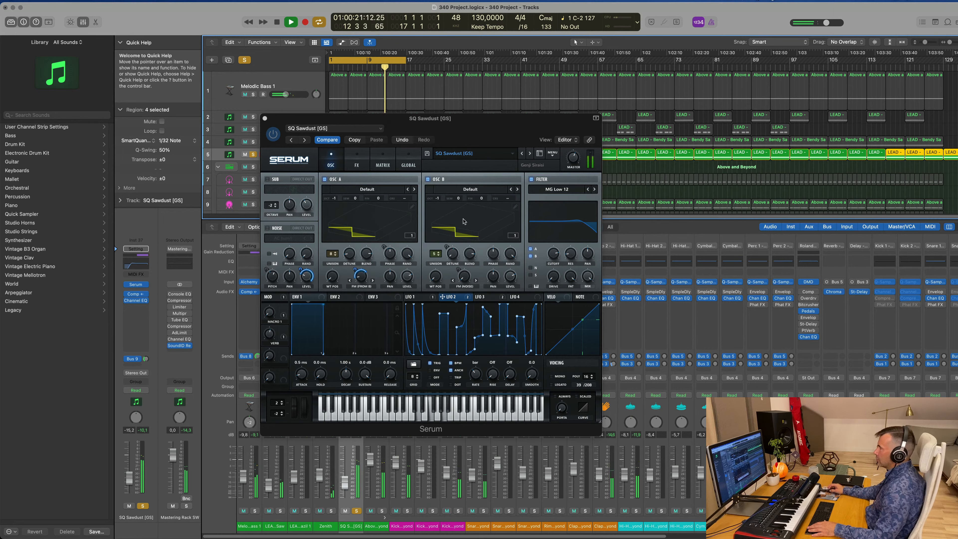
left_click(551, 261)
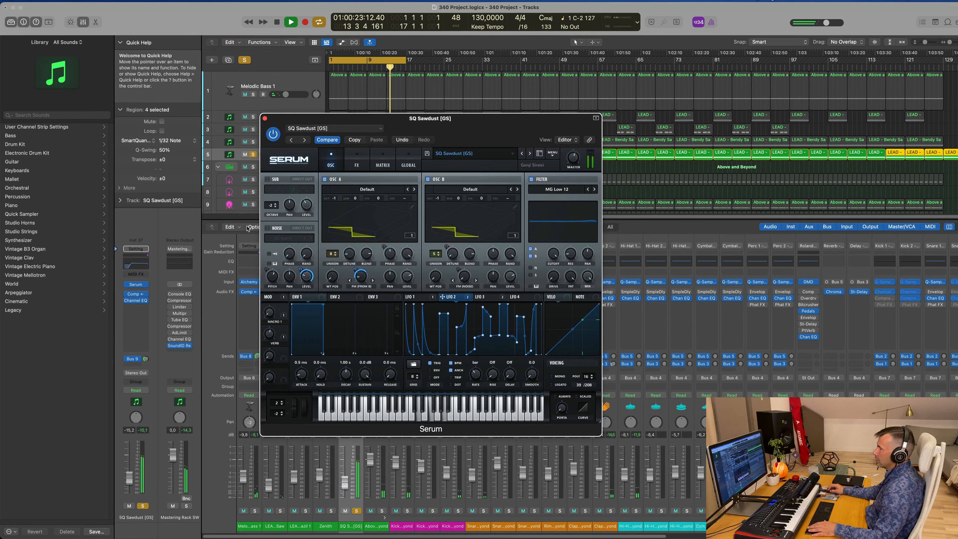
Compare the sound with Serum's AC hum1 noise on and off, leave it on and set its level to about 14%.
left_click(267, 228)
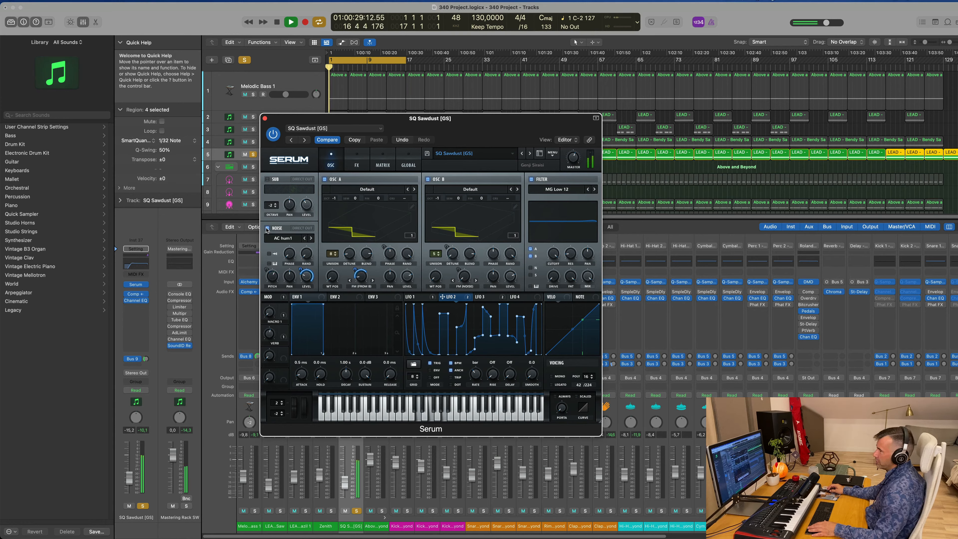
left_click(267, 229)
left_click(267, 228)
left_click_drag(307, 278, 311, 247)
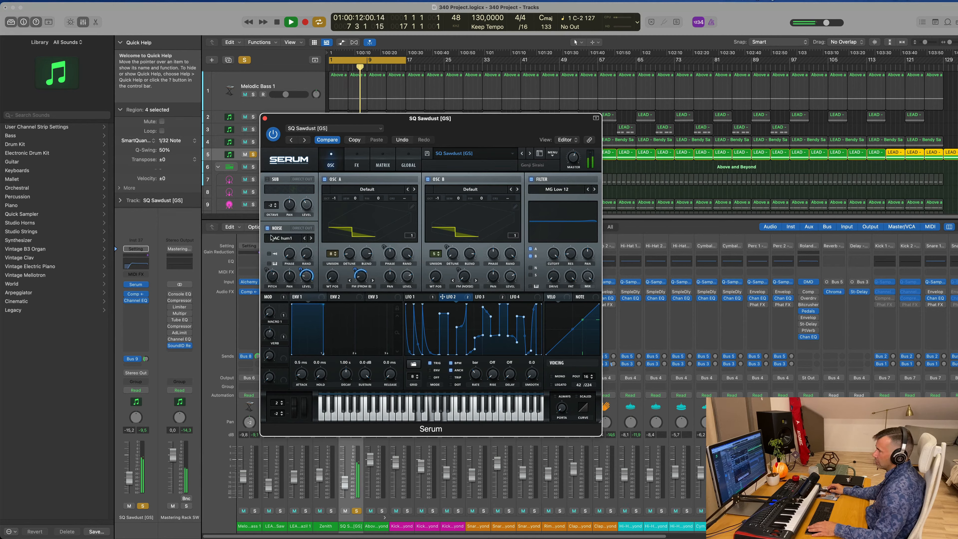
left_click_drag(305, 276, 305, 279)
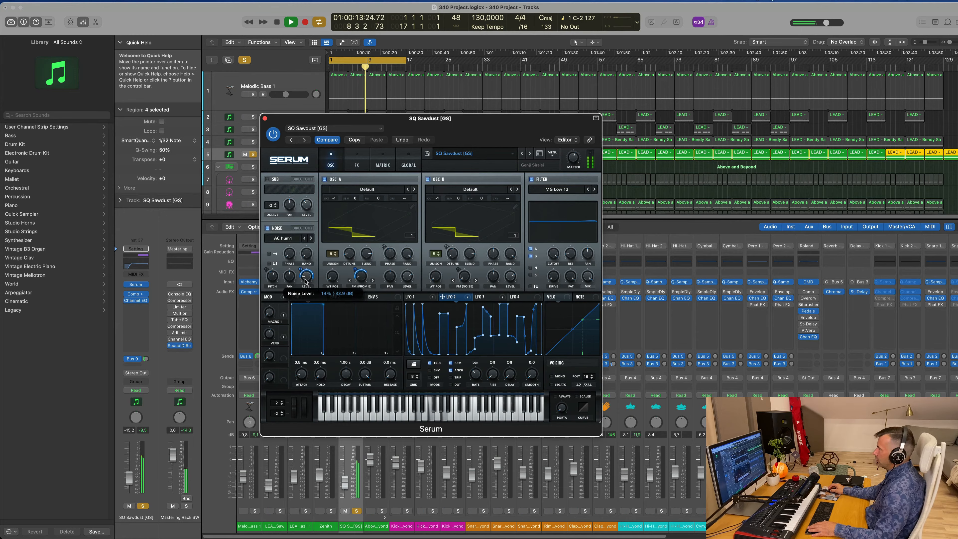
Put the SQ Sawdust track in Touch automation mode and record a downward sweep of Serum's filter cutoff during playback.
left_click_drag(433, 125, 544, 130)
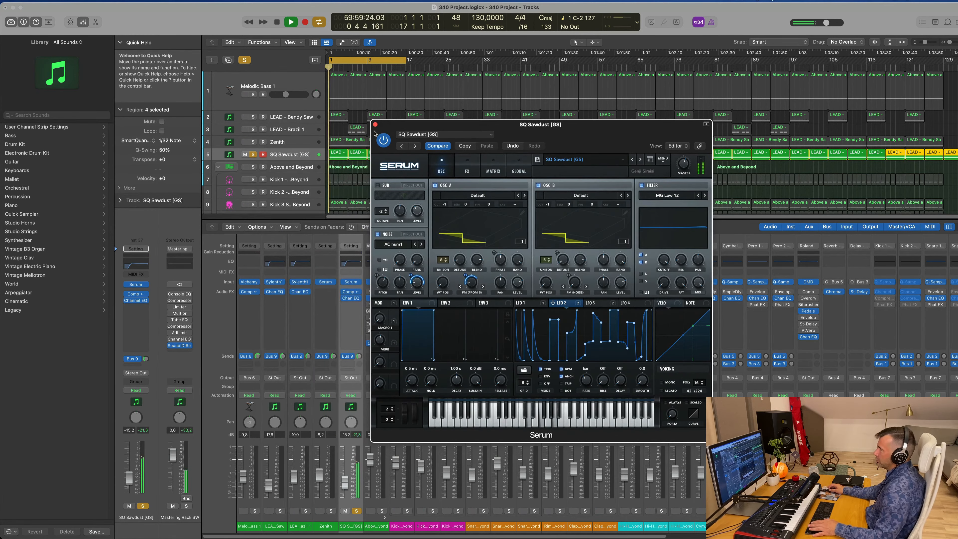
left_click(135, 390)
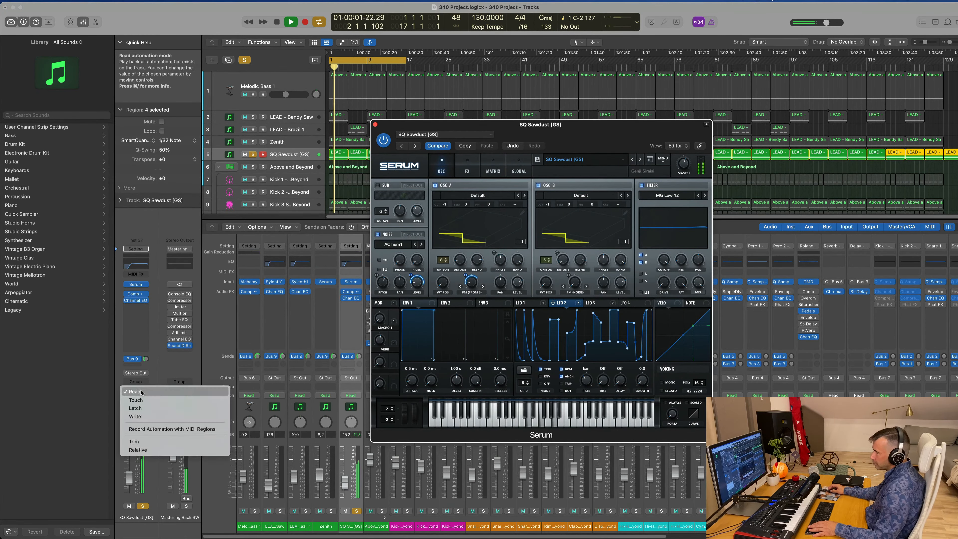
left_click(139, 396)
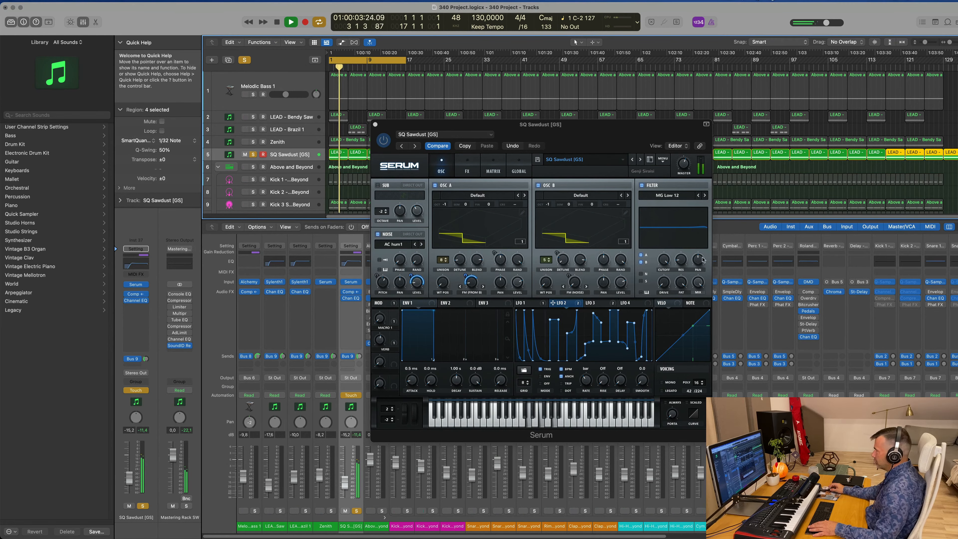
left_click_drag(663, 260, 664, 309)
key("space")
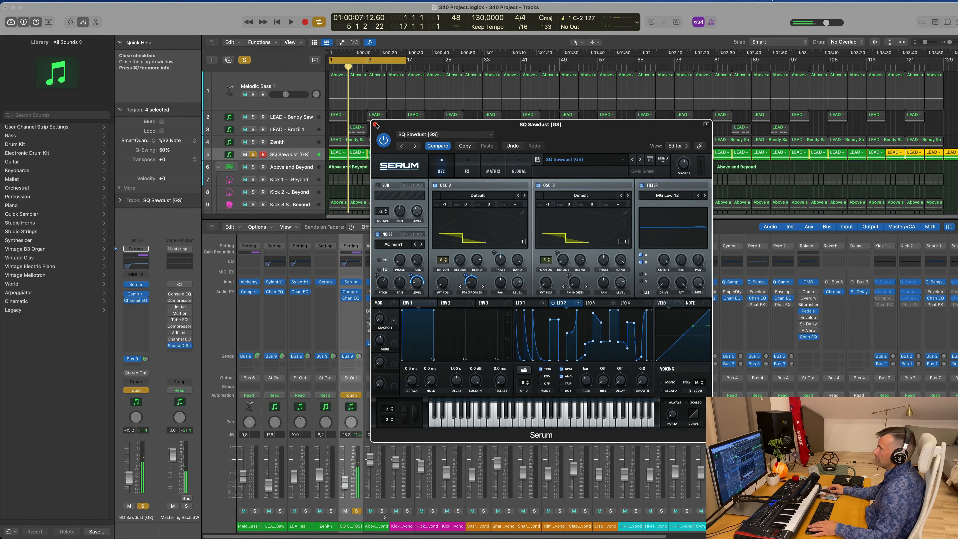
Close the Serum window, take SQ Sawdust out of solo and increase that track's height in the arrangement.
left_click(375, 124)
left_click(253, 155)
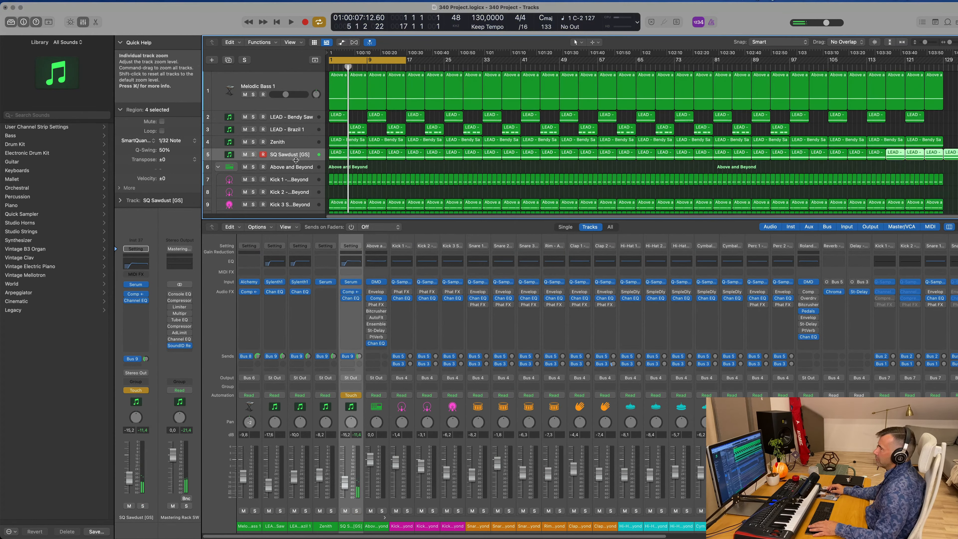
left_click_drag(294, 161, 295, 208)
left_click(300, 185)
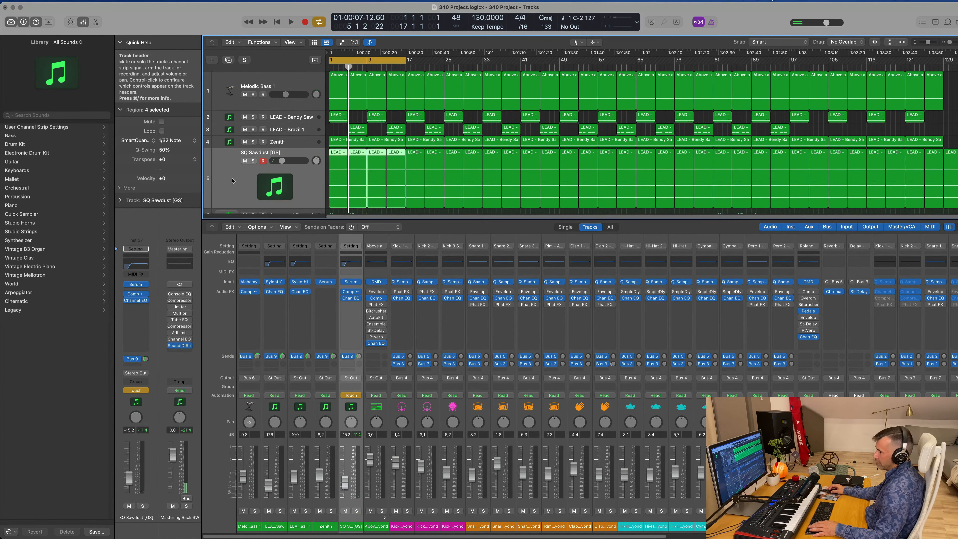
Show track automation, play from the start and display the filter cutoff curve on the SQ Sawdust track.
key("a")
key("space")
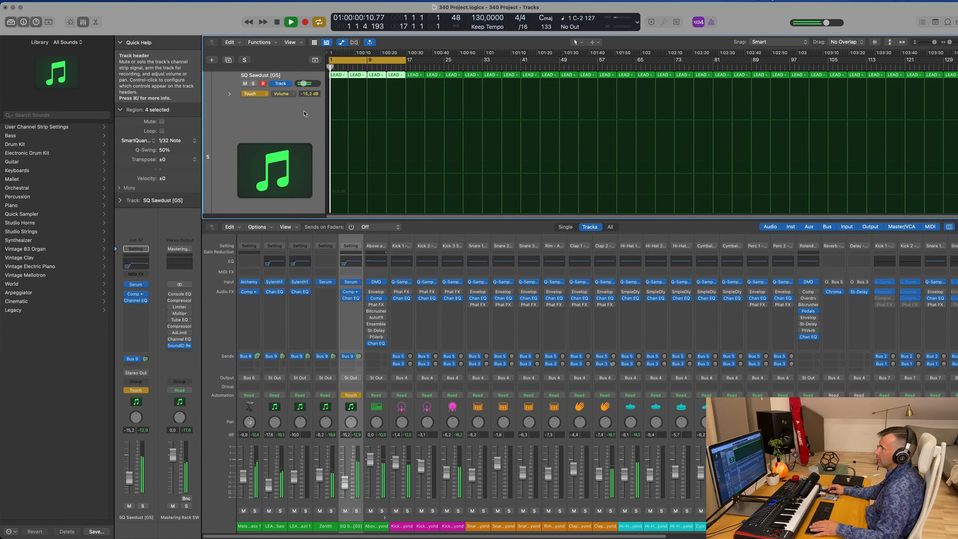
left_click(288, 94)
left_click(321, 199)
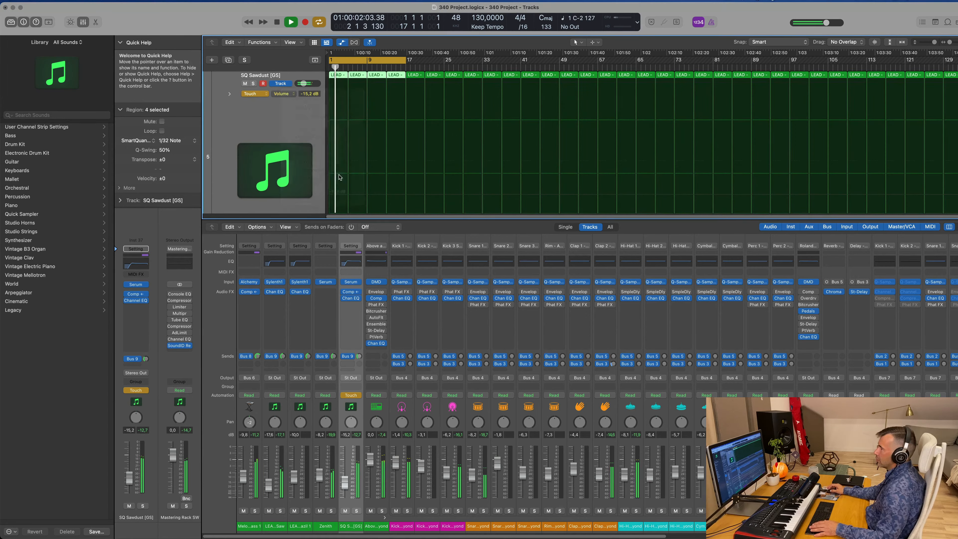
scroll(351, 175, "up", 3)
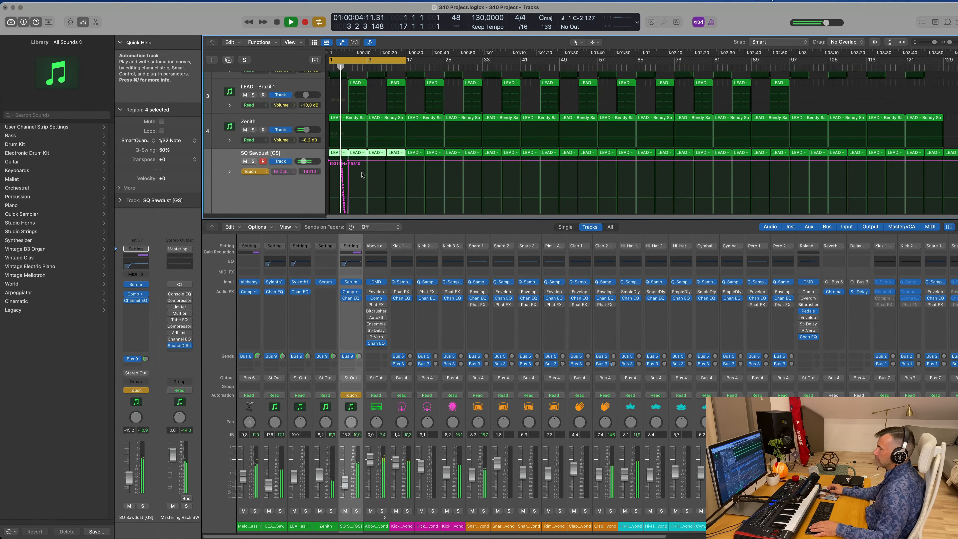
Replace the recorded sweep with a cutoff ramp from about 540 Hz at bar 1 to 19310 Hz at bar 17, in Read mode.
left_click_drag(321, 163, 318, 315)
key("Delete")
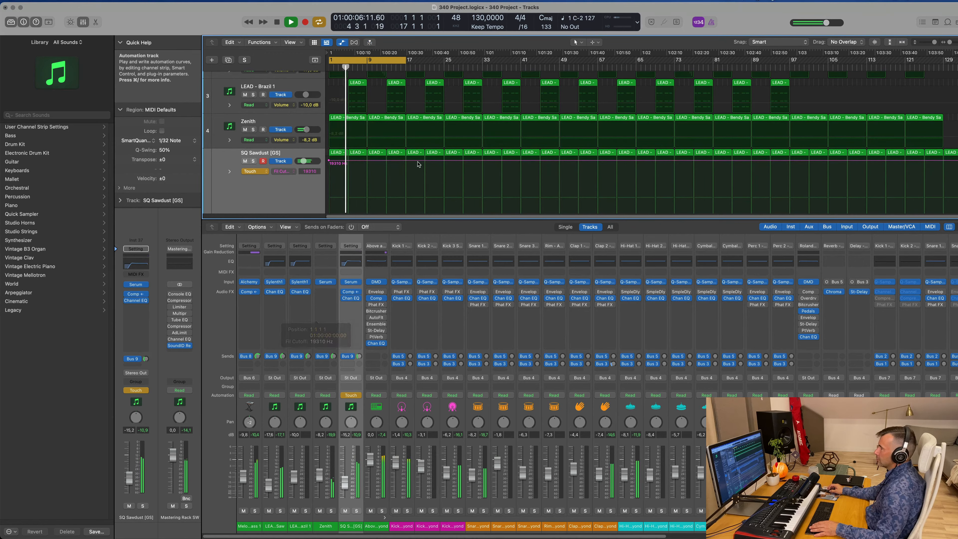
left_click(400, 173)
scroll(399, 173, "down", 2)
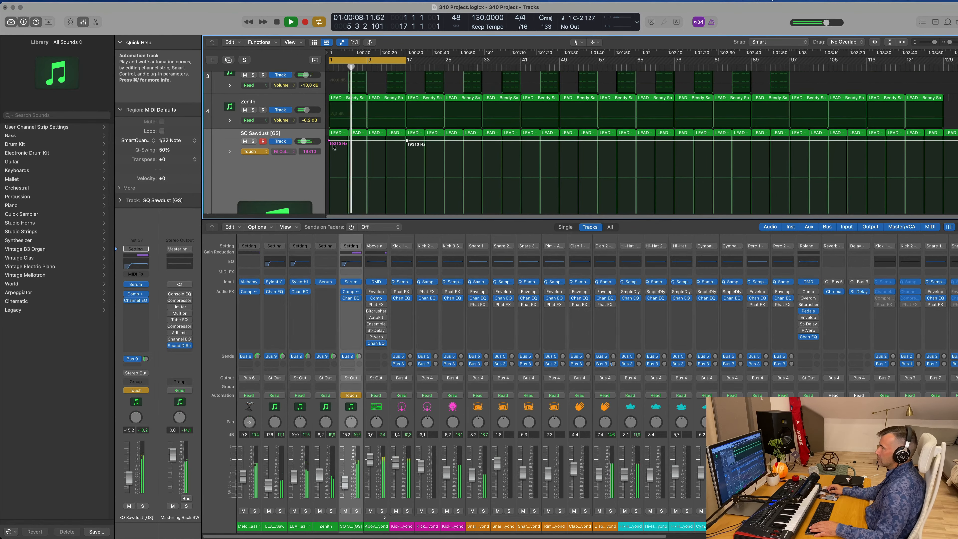
left_click_drag(330, 143, 331, 300)
key("Return")
left_click(251, 152)
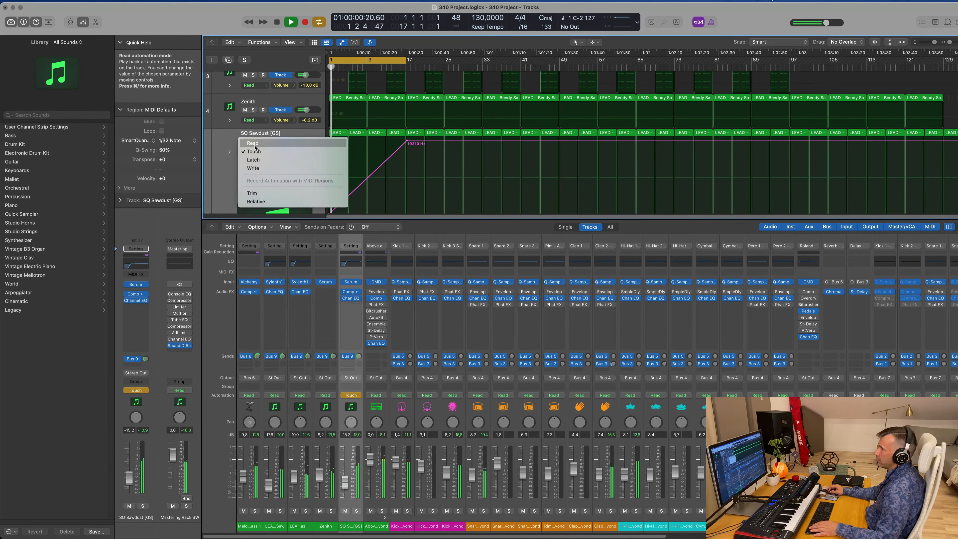
left_click(252, 143)
Hide the mixer and create a duplicate of the SQ Sawdust track with the same settings.
key("x")
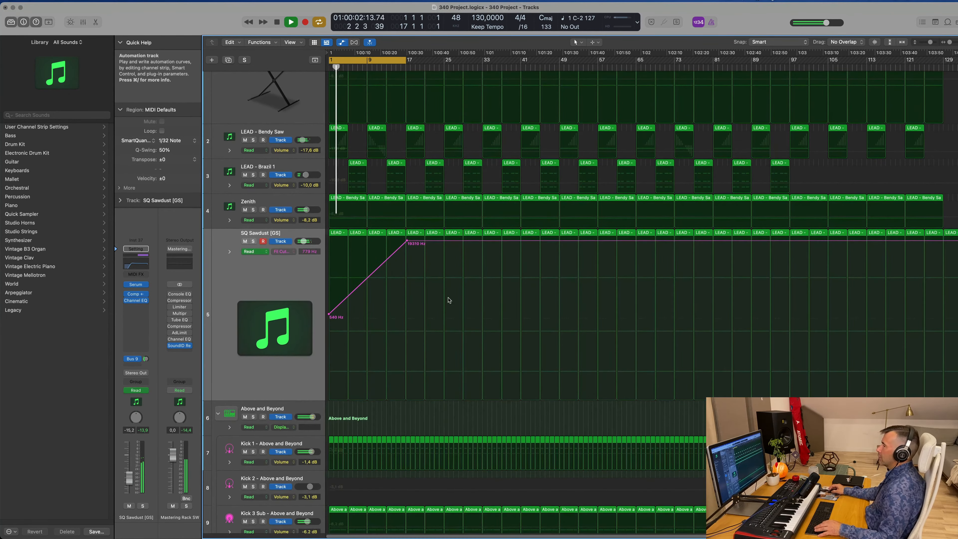
key("x")
key("x")
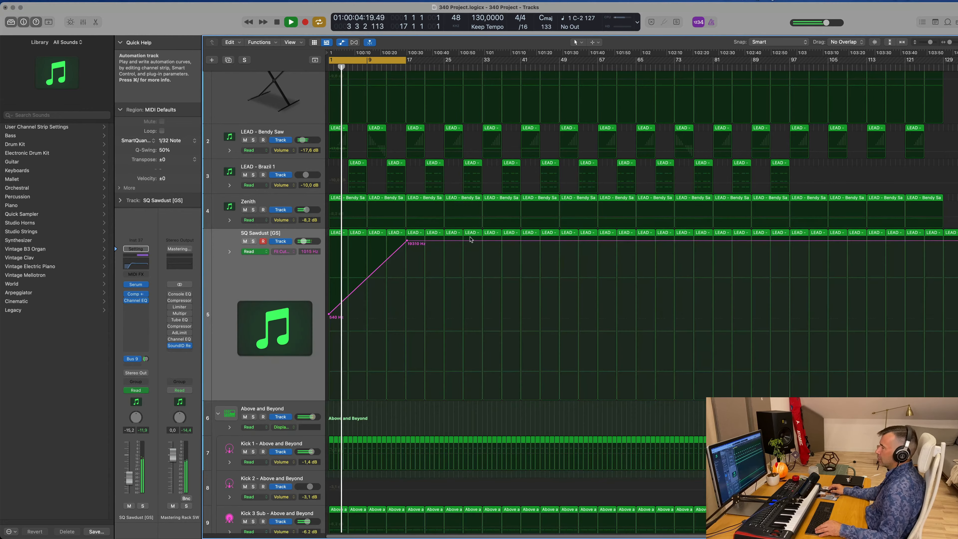
scroll(470, 219, "down", 5)
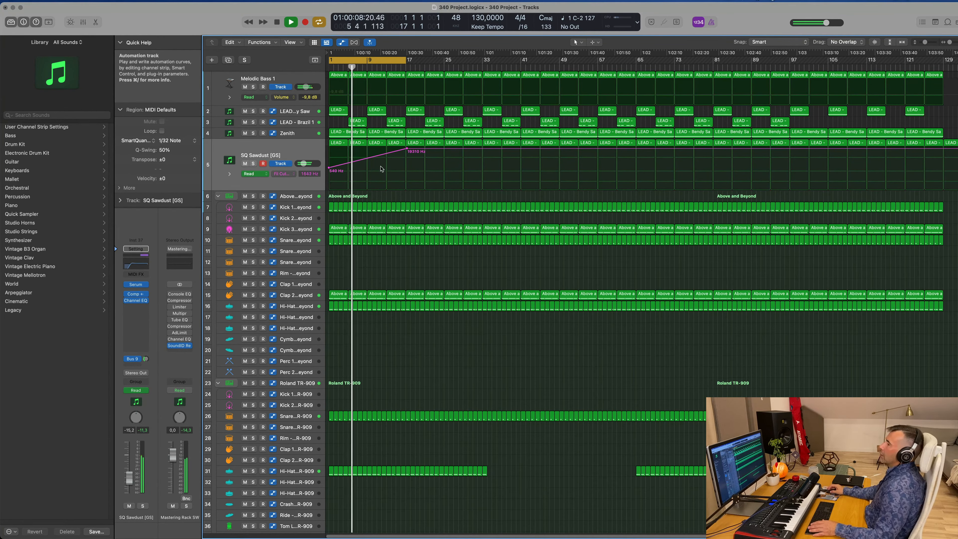
left_click(209, 164)
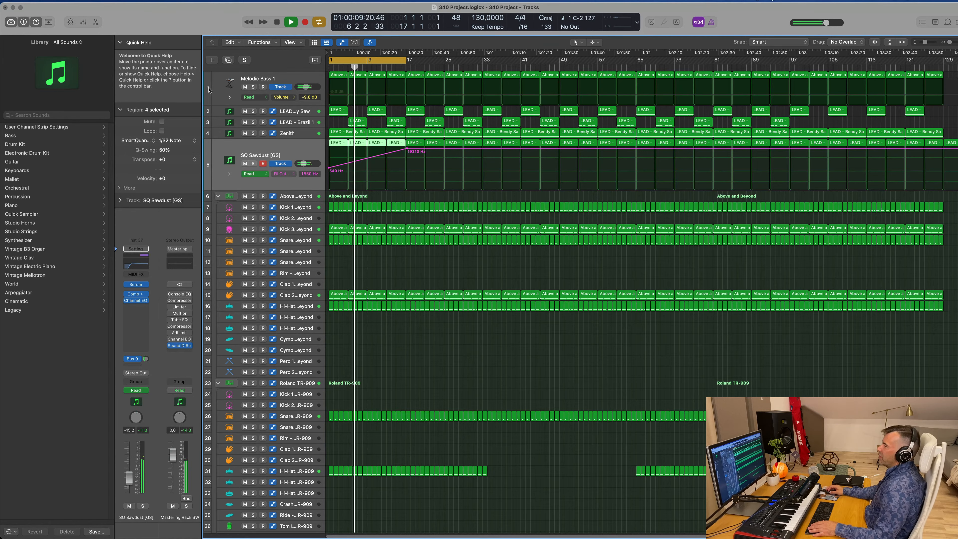
left_click(229, 60)
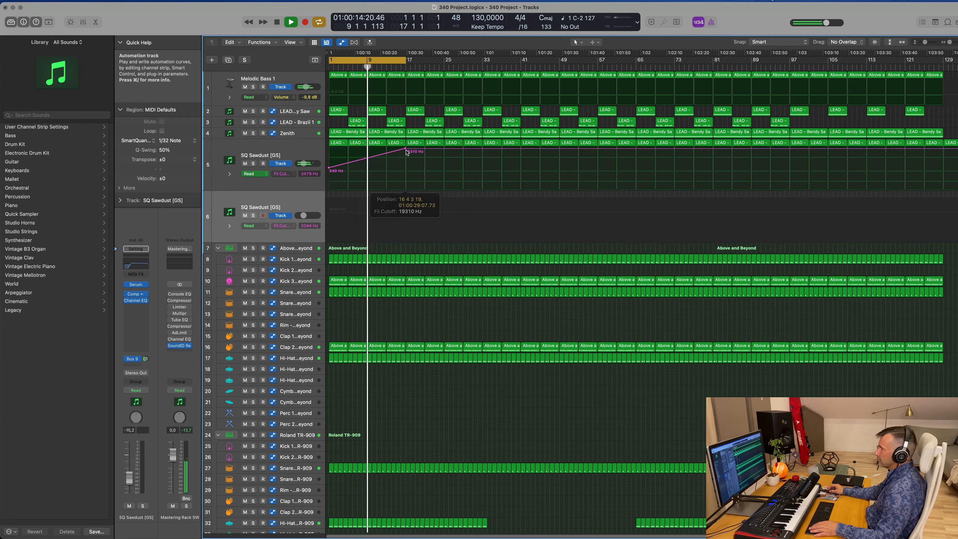
Extend the cycle range to bar 33 and drop the original SQ Sawdust track's filter cutoff to 218 Hz at bar 17.
left_click(720, 2)
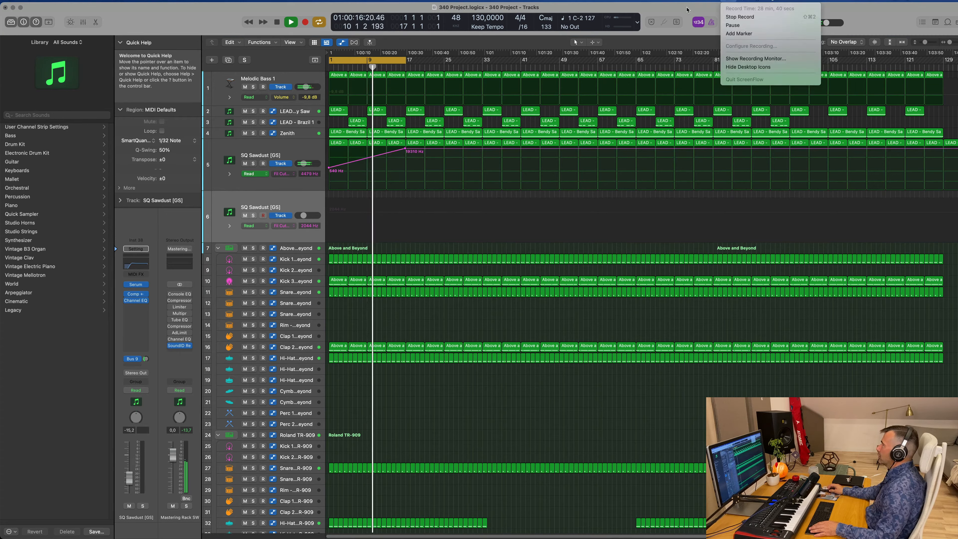
left_click(721, 2)
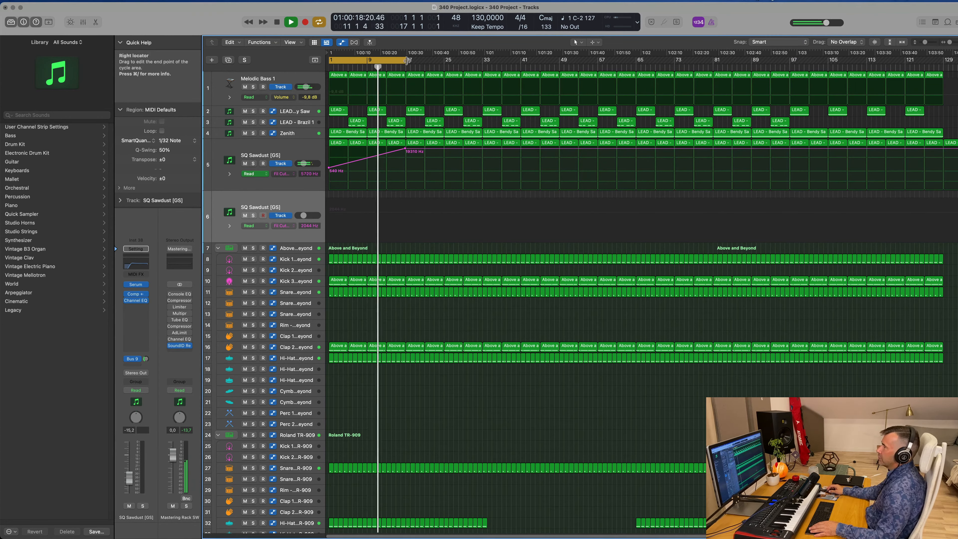
left_click_drag(406, 64, 483, 70)
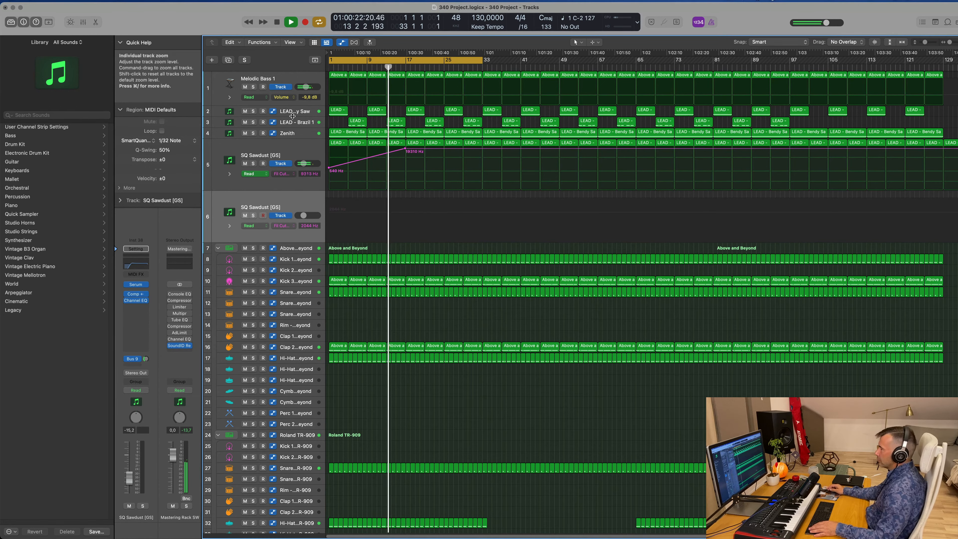
left_click_drag(408, 151, 405, 174)
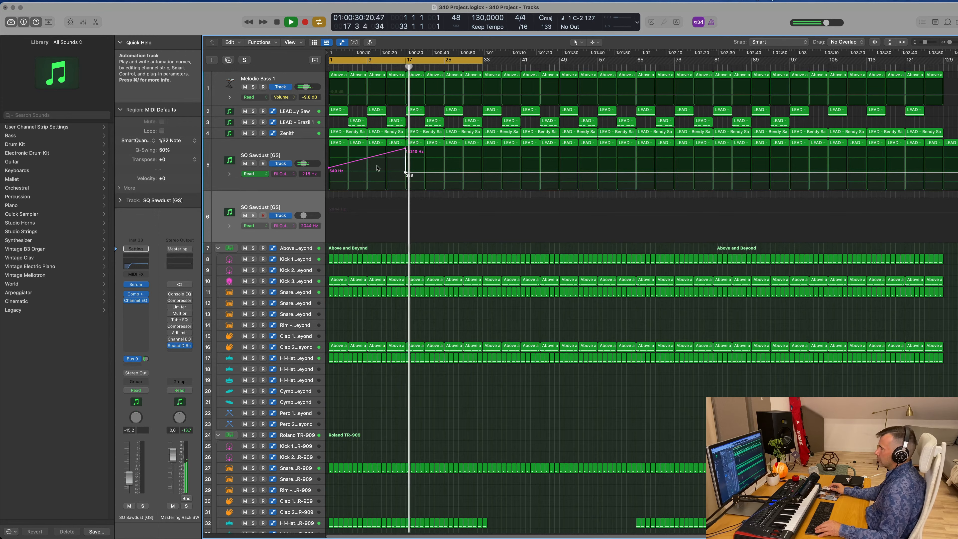
Delete the Bendy Saw region at bar 17 and loop playback over bars 17 to 33.
left_click(415, 110)
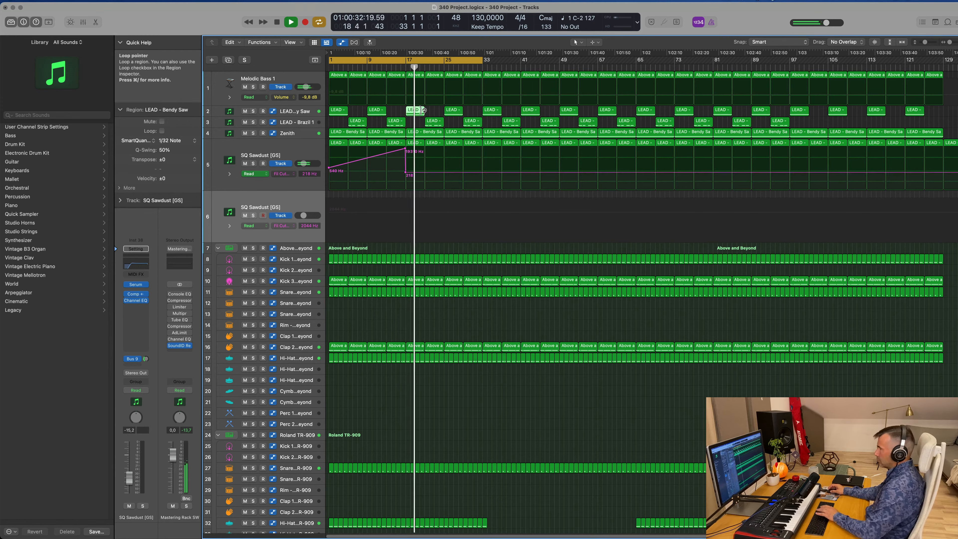
key("Delete")
left_click_drag(407, 62, 483, 63)
key("space")
key("space")
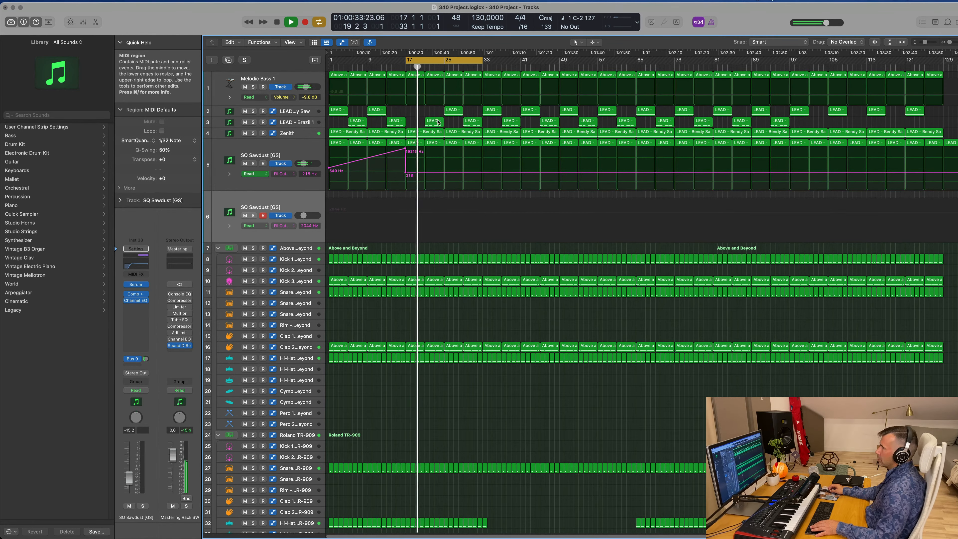
Delete the Brazil 1 regions at bars 21 and 29 and the Bendy Saw region at bar 25, and replay from bar 17.
key("Delete")
left_click(473, 123)
key("Delete")
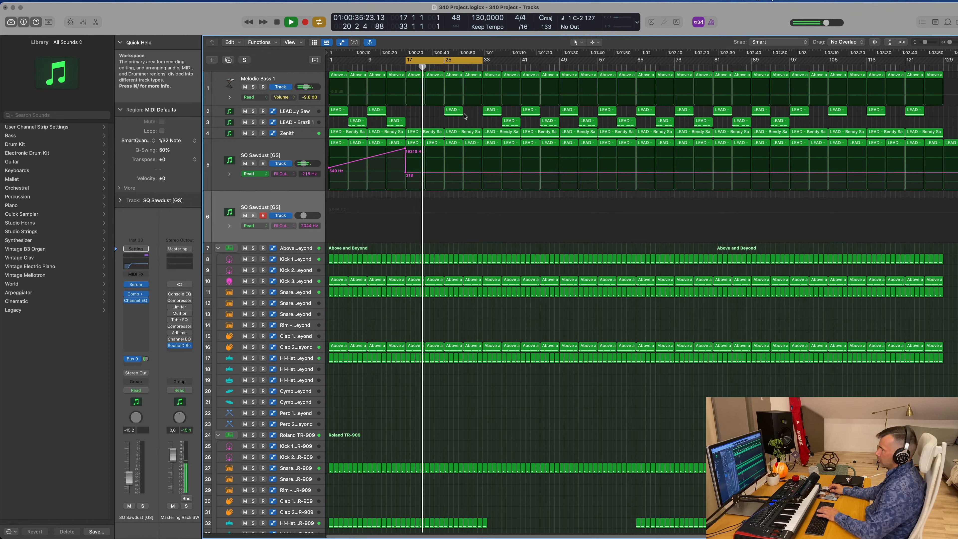
left_click(457, 116)
key("space")
key("space")
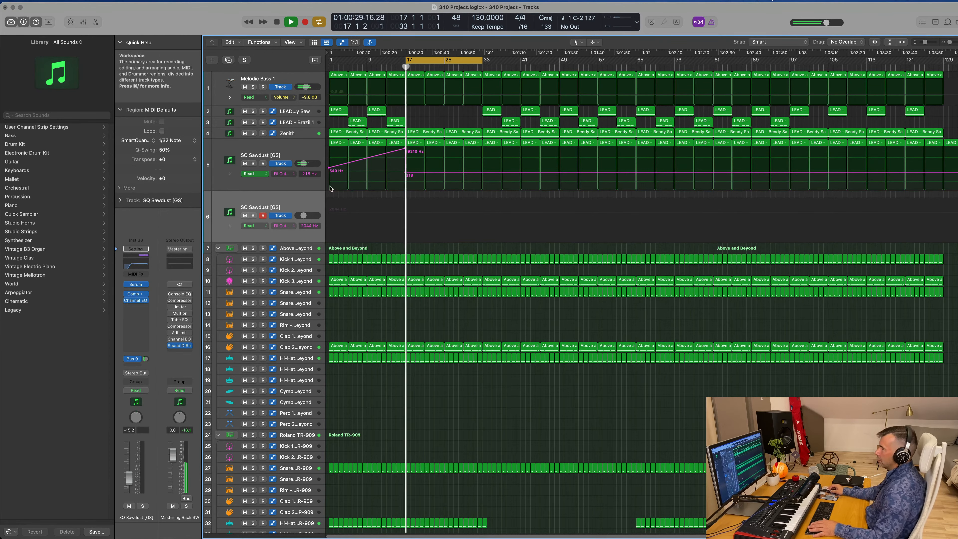
Raise the duplicated SQ Sawdust track's Bus 9 send to about -7.5 dB and open its Serum instrument.
key("space")
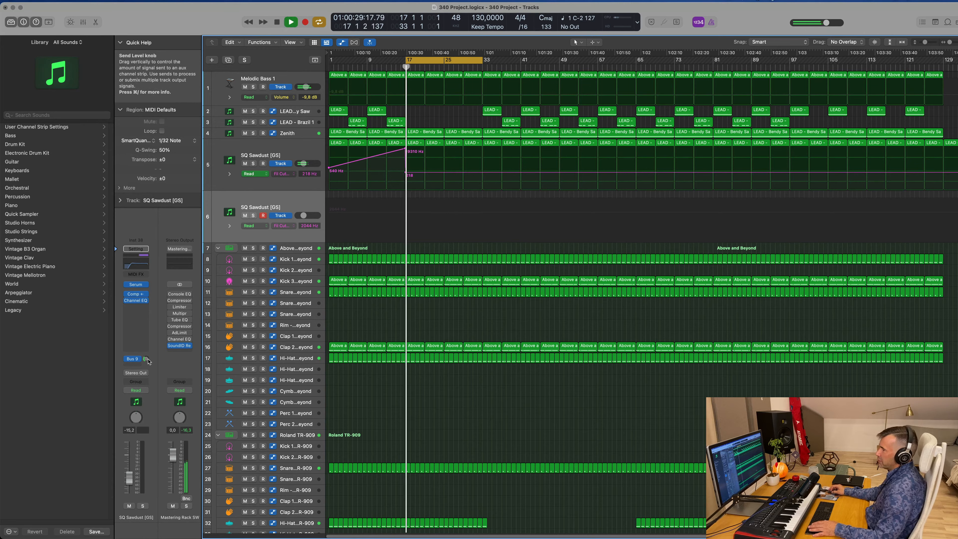
left_click_drag(147, 358, 147, 354)
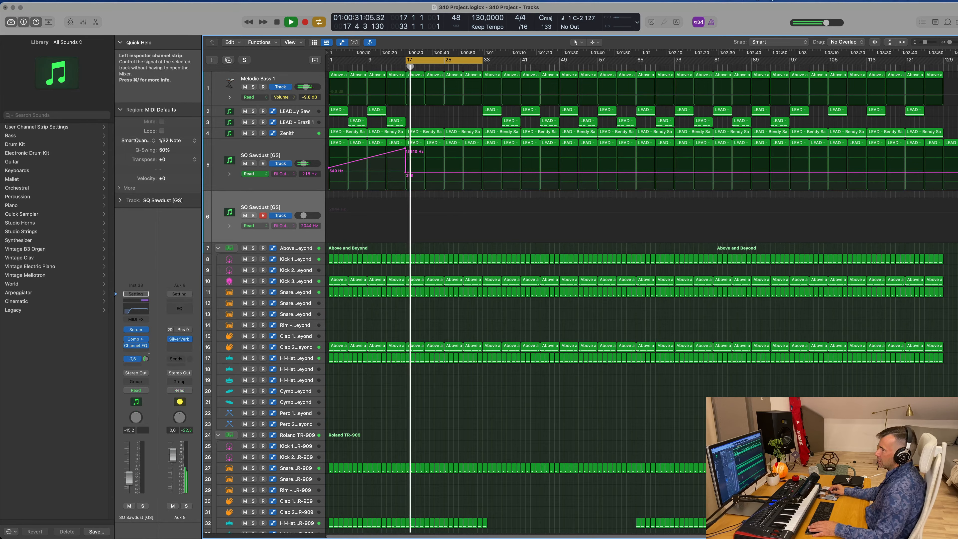
left_click(136, 330)
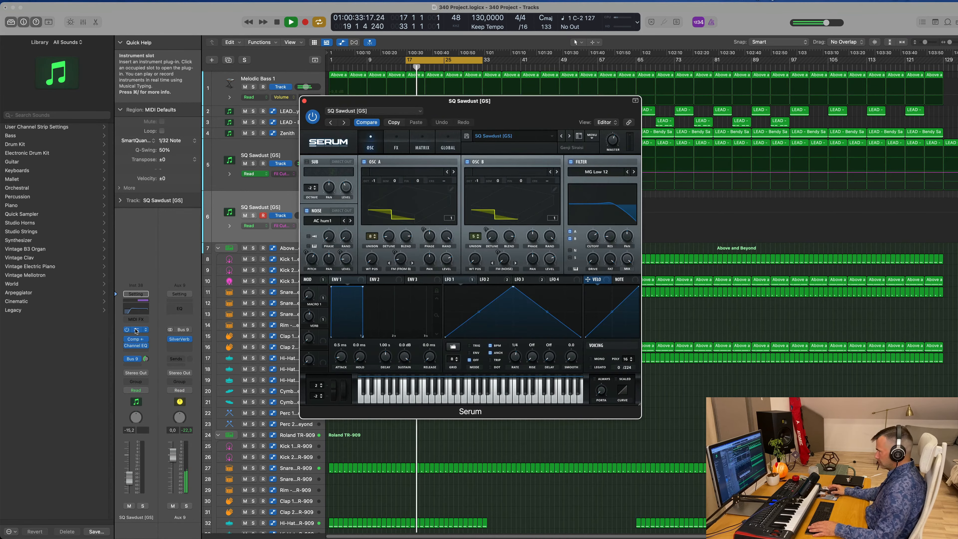
Load the LD Watery [SD] lead preset in the duplicated SQ Sawdust track's Serum instrument.
left_click_drag(380, 117, 409, 98)
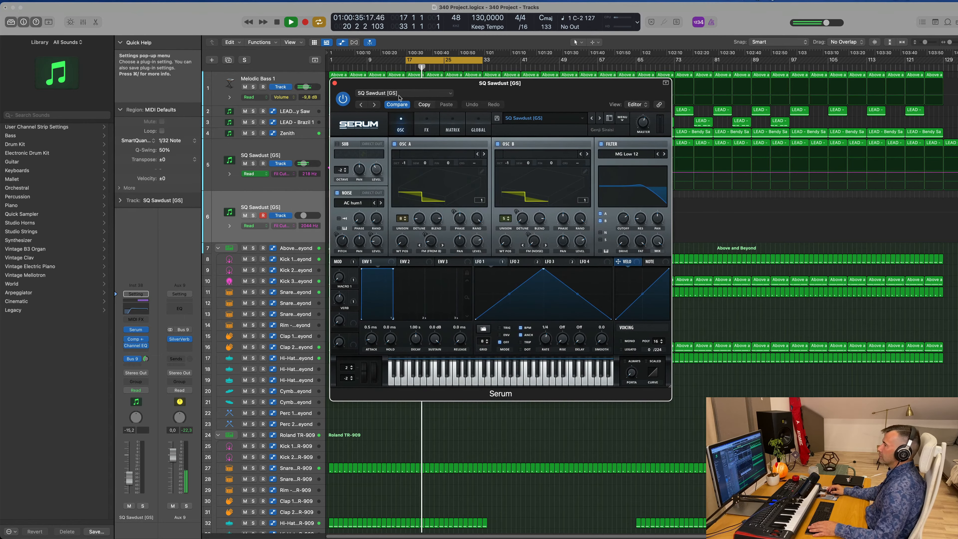
left_click(539, 120)
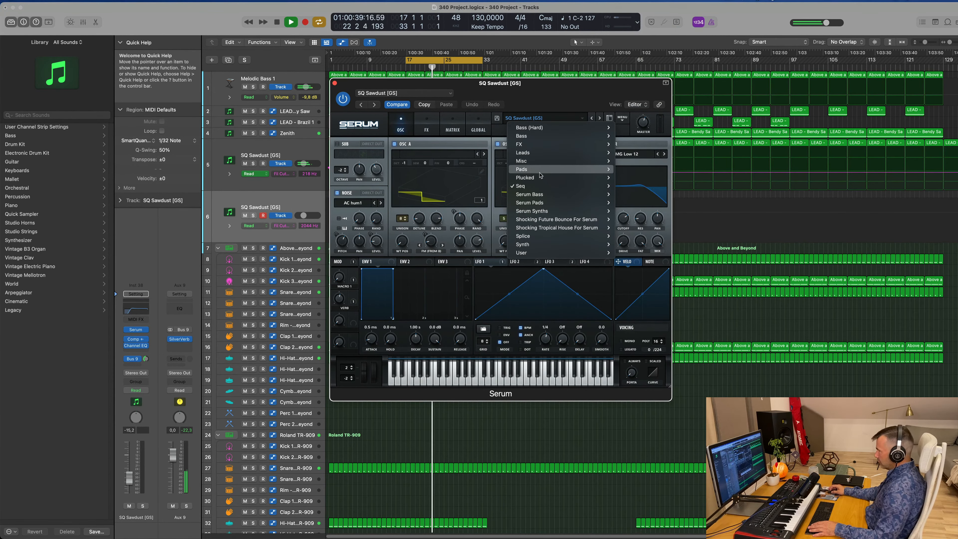
mouse_move(555, 151)
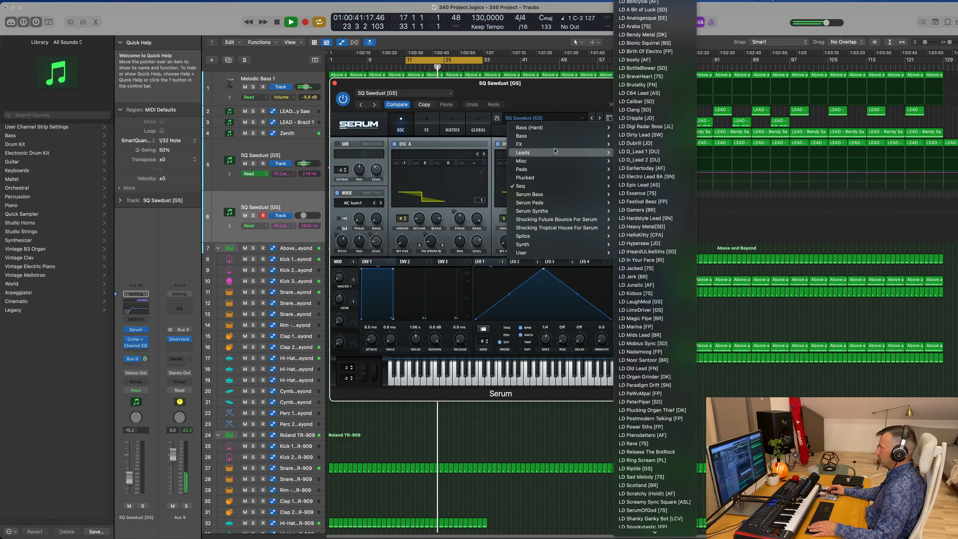
scroll(641, 200, "down", 3)
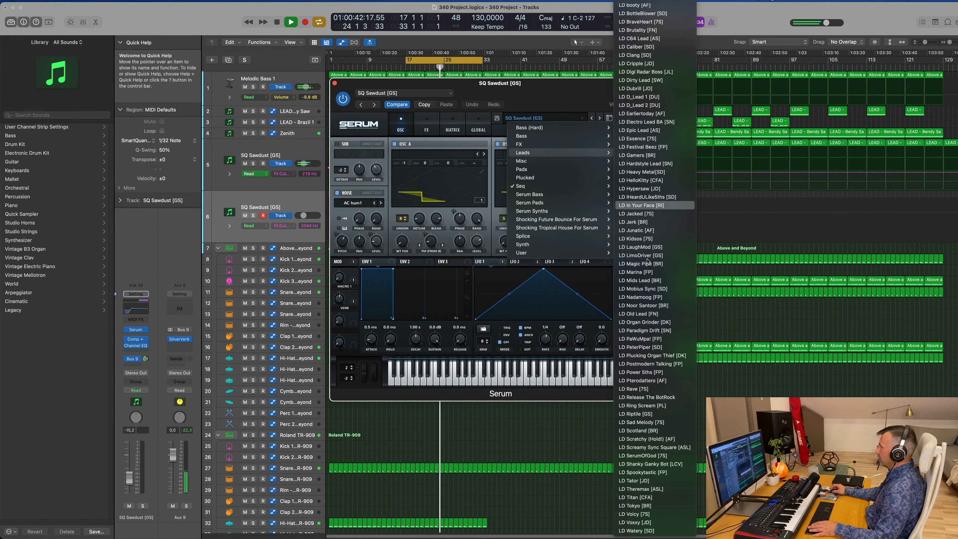
left_click(641, 530)
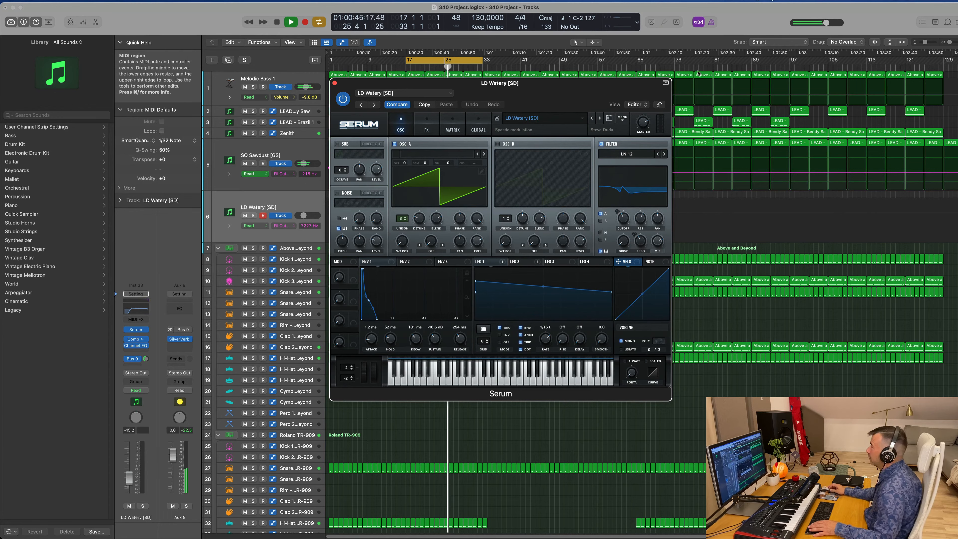
Raise the LD Watery track's Bus 9 send to about -1.3 dB and its volume to about -9.0 dB.
left_click_drag(538, 87, 504, 104)
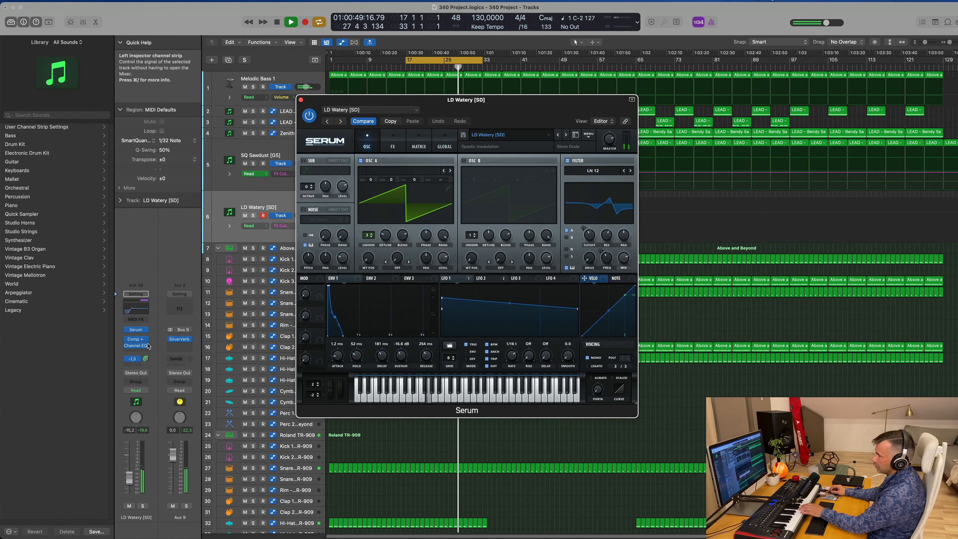
left_click(146, 359)
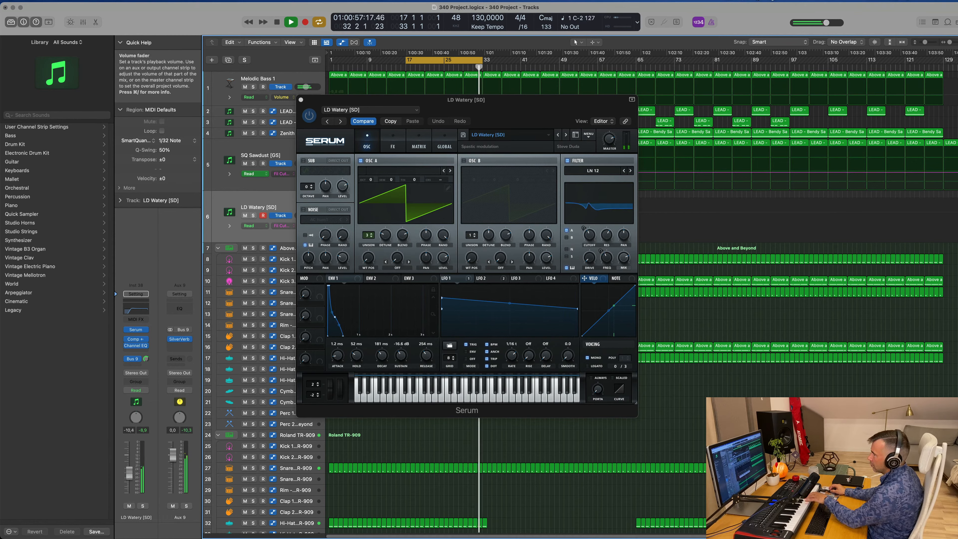
left_click_drag(129, 477, 128, 478)
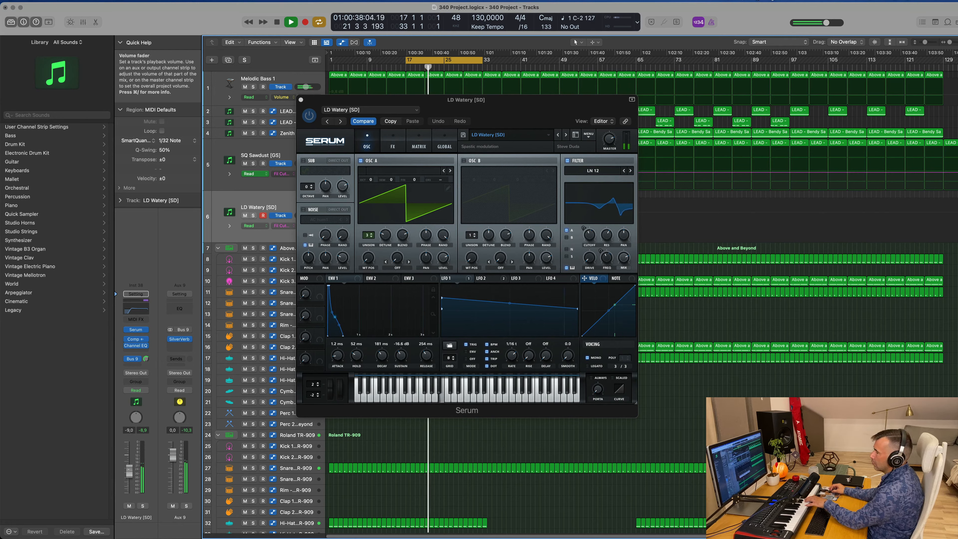
Switch Serum to the LD Voxxy [JD] preset and lower the track volume to about -20.5 dB.
left_click(565, 136)
left_click(559, 137)
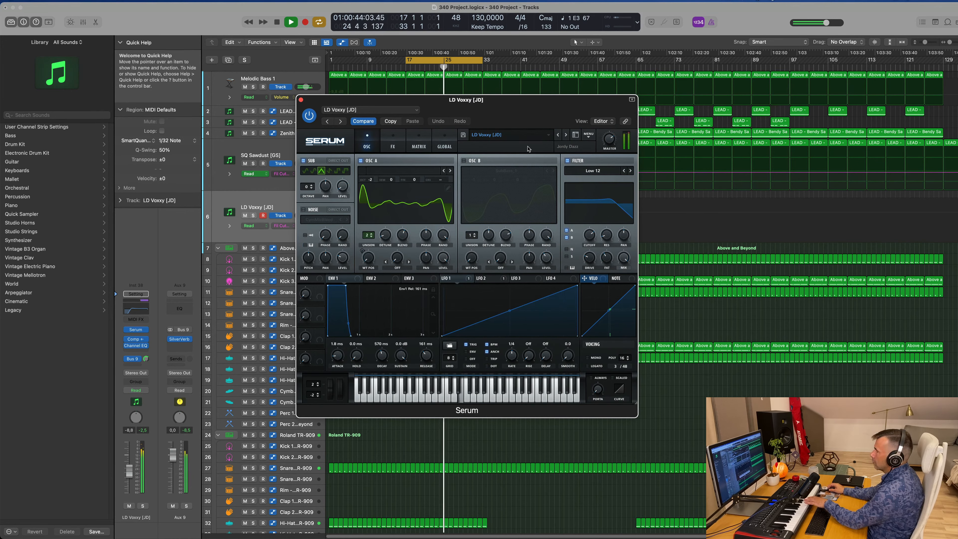
left_click_drag(129, 481, 129, 482)
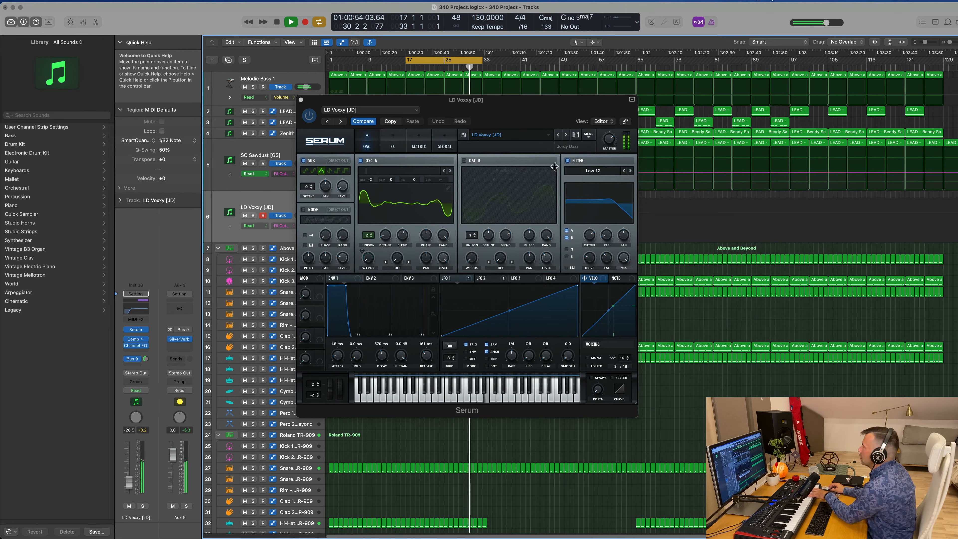
Switch Serum to the LD Voicy [7S] preset and raise the track volume to about -15.2 dB.
left_click(558, 137)
left_click(558, 136)
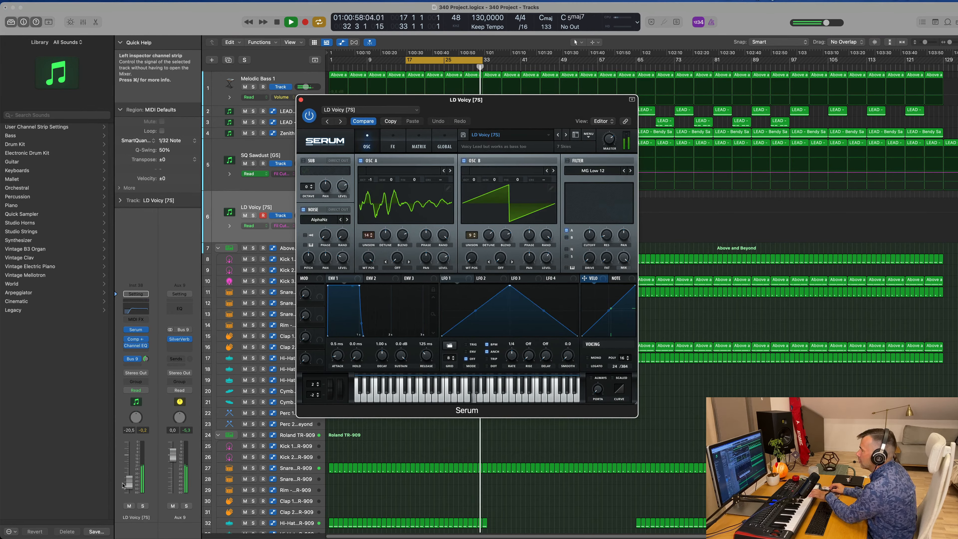
left_click_drag(129, 483, 131, 476)
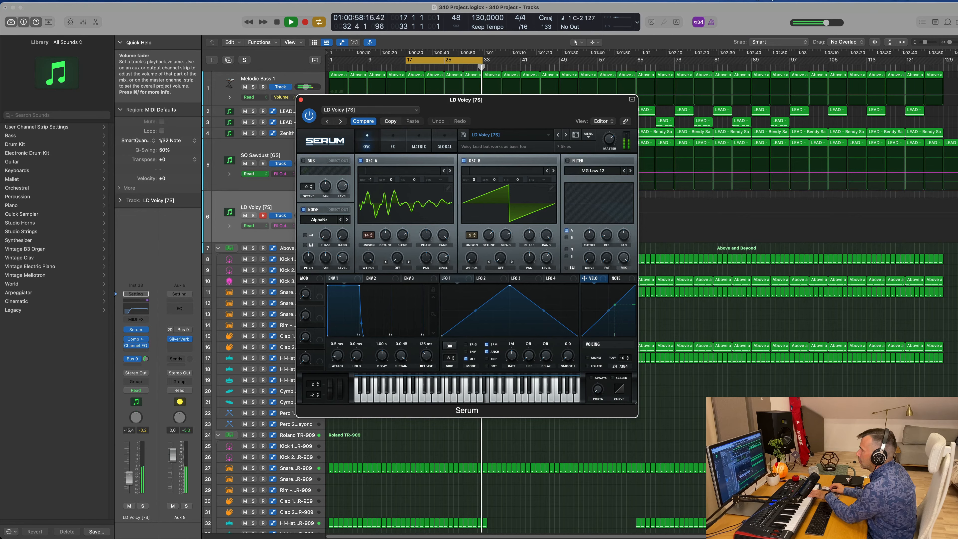
Audition the Serum lead presets one by one from LD Tokyo [BR] back to LD Screamy Sync Square [ASL].
left_click(558, 135)
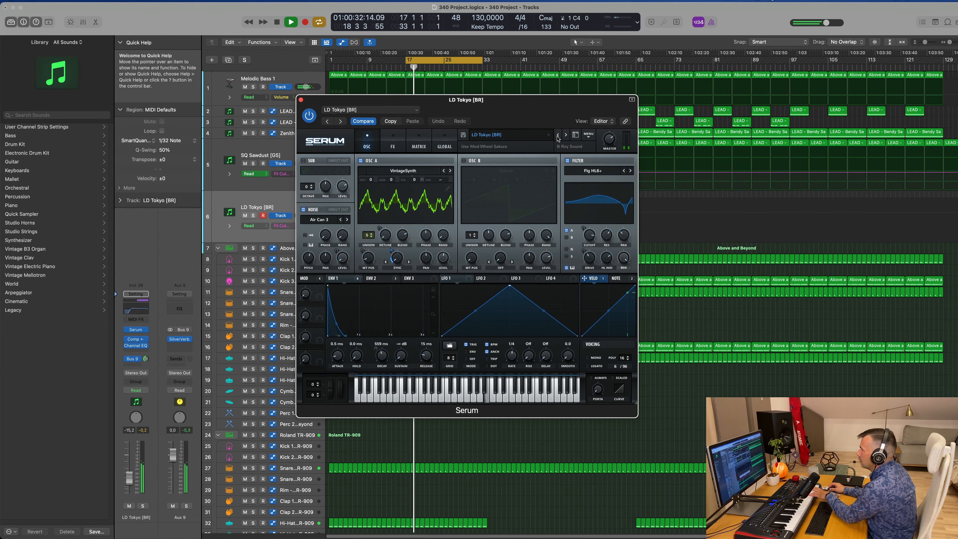
left_click(557, 136)
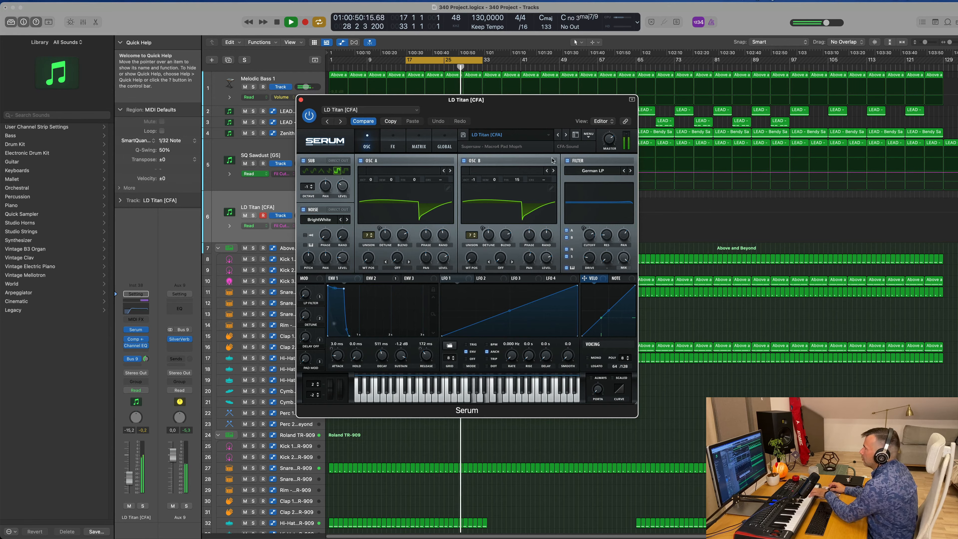
left_click(557, 135)
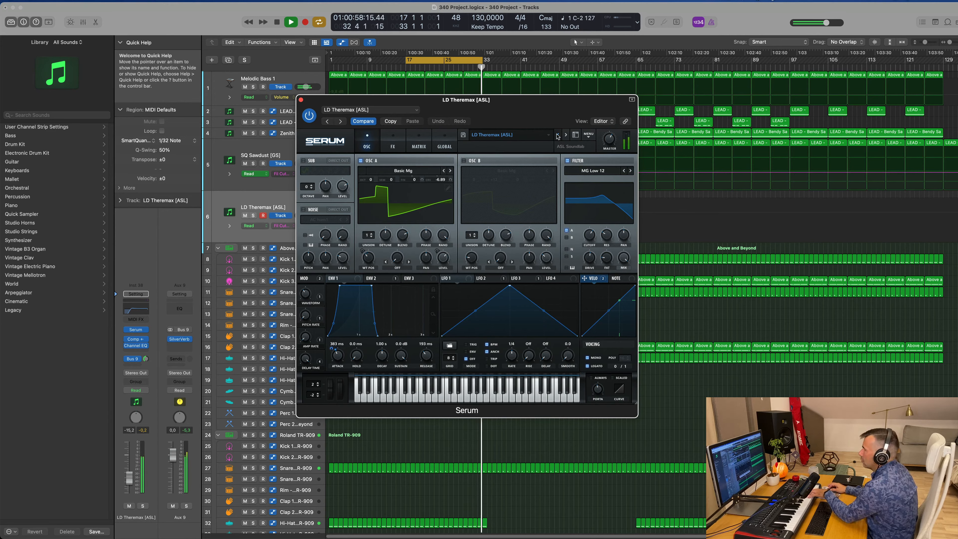
left_click(557, 135)
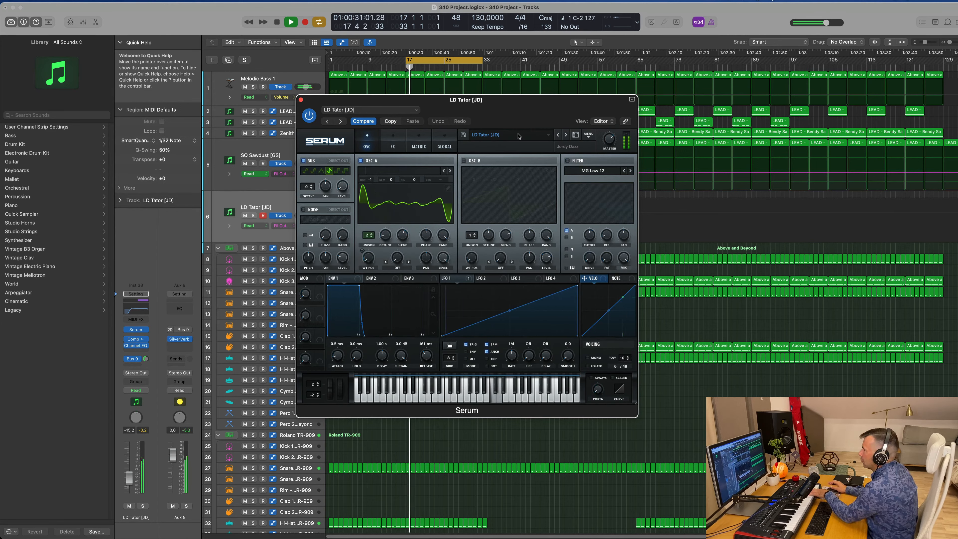
left_click(558, 136)
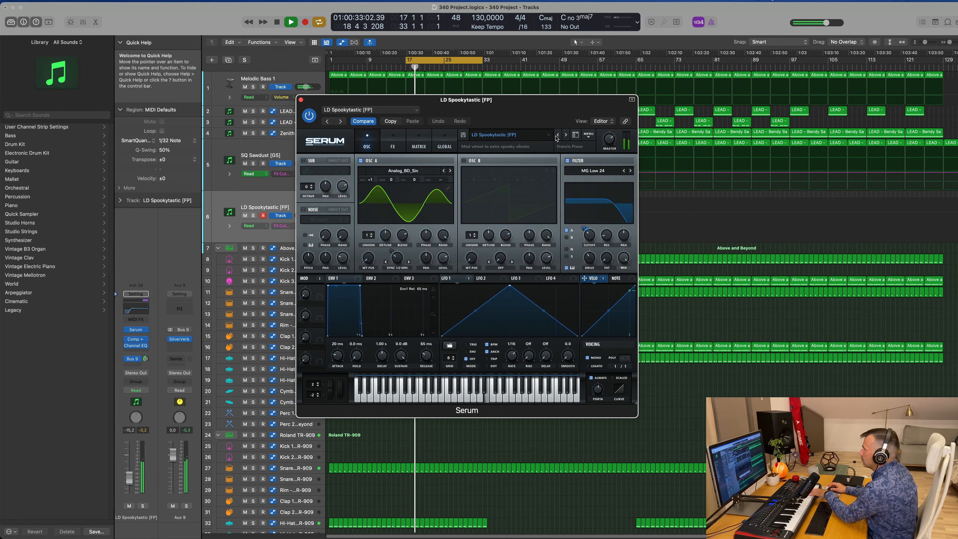
left_click(558, 136)
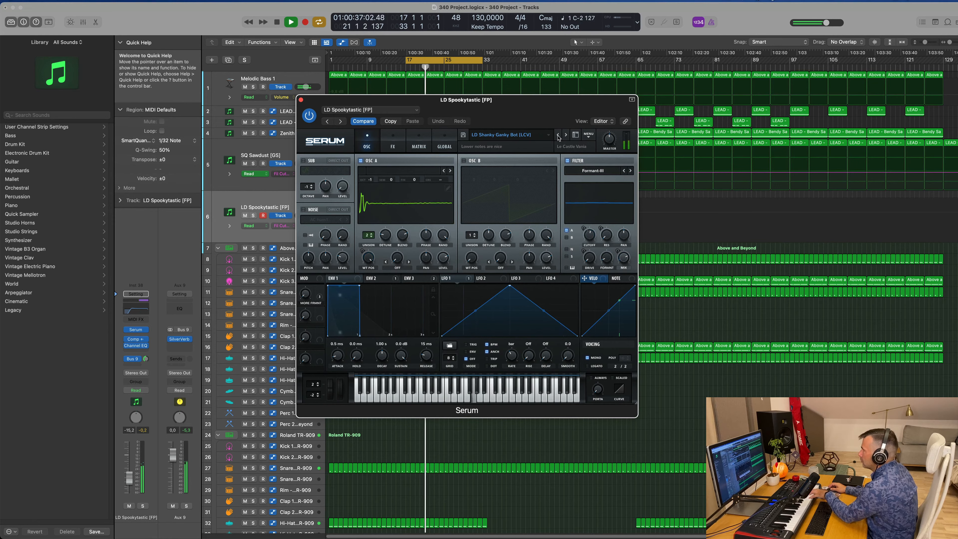
left_click(558, 136)
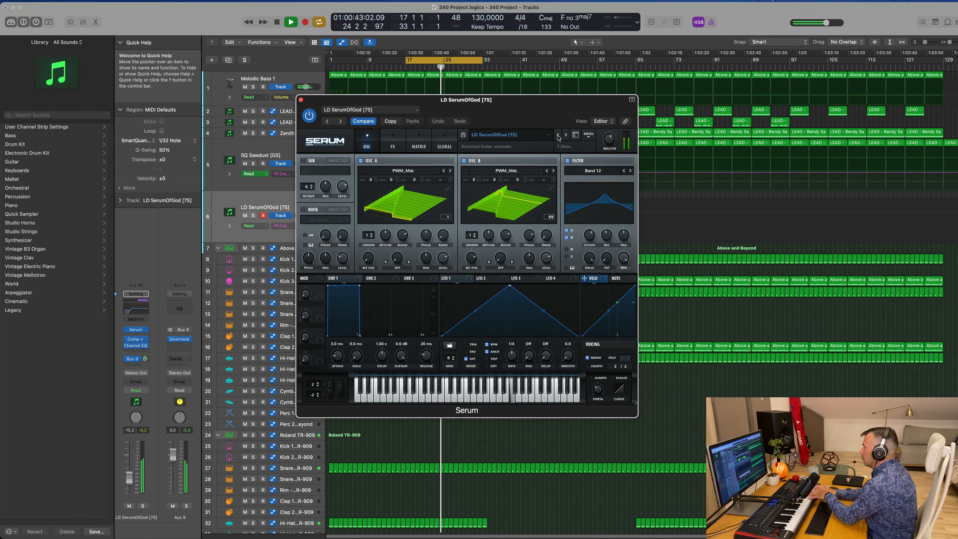
left_click(558, 136)
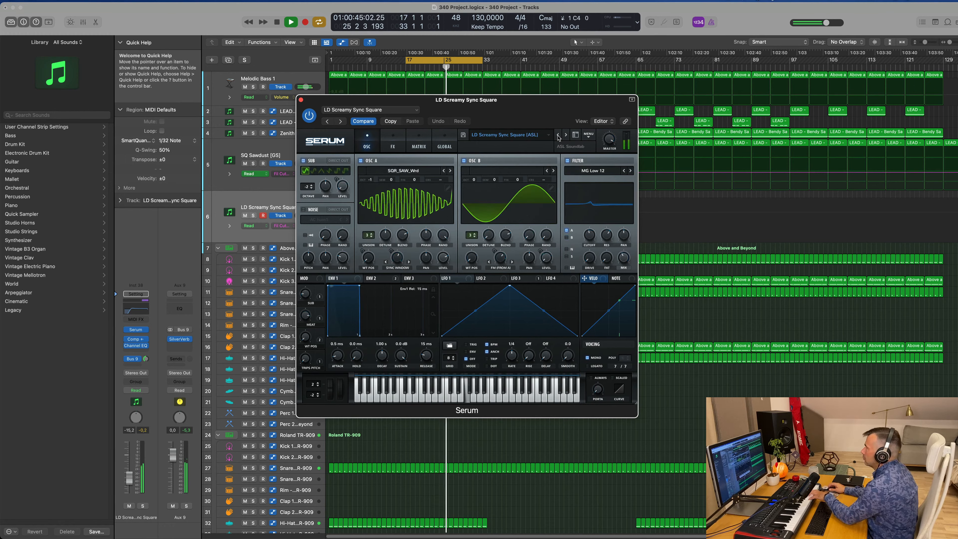
Load the LD Scotland [BR] preset in Serum and set the track volume to about -11.4 dB.
left_click(558, 136)
left_click(557, 136)
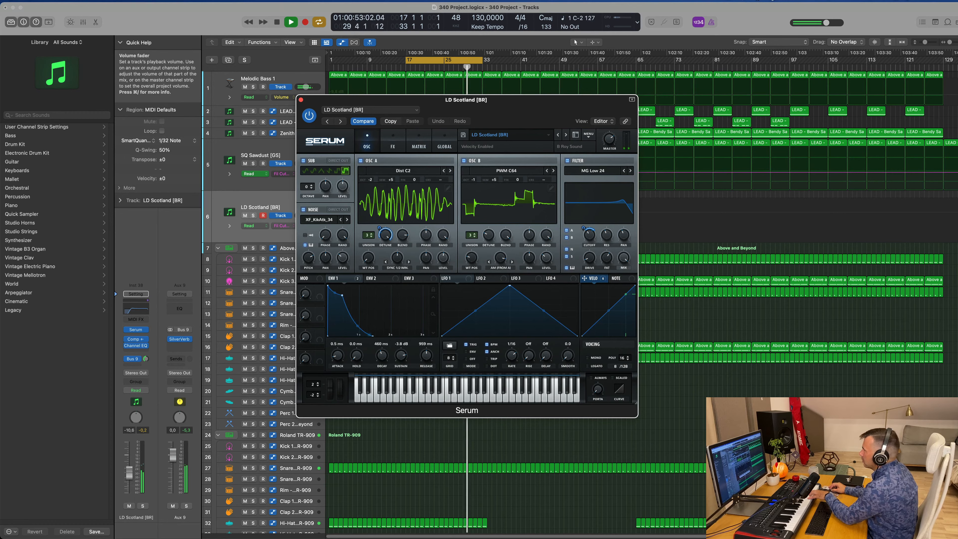
left_click_drag(130, 472, 130, 469)
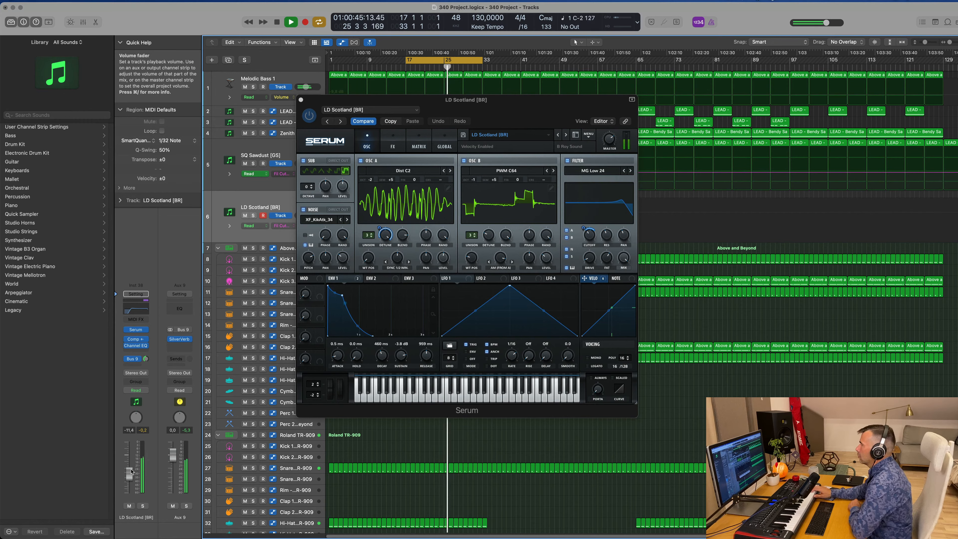
Record a lead melody on the LD Scotland track within the bar 17 to 33 cycle, with Serum moved clear of the regions.
key("r")
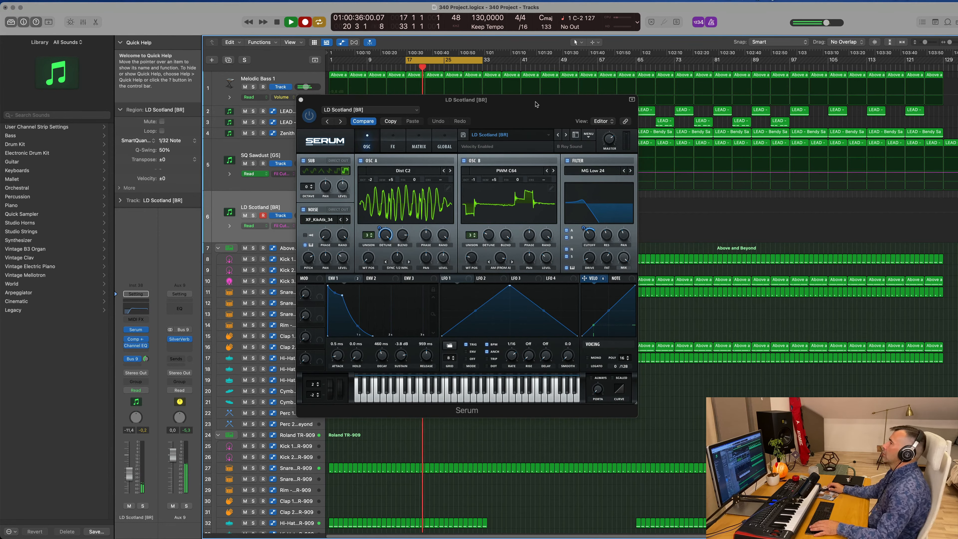
left_click_drag(538, 105, 809, 130)
key("space")
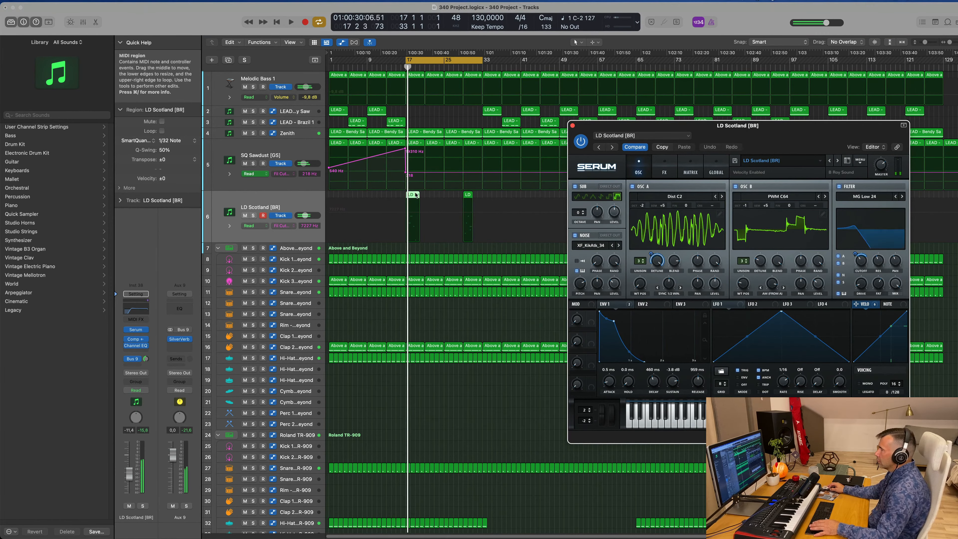
Open the LD Scotland region at bar 17 in the Piano Roll, raise its last note's velocity and replay the melody.
double_click(416, 195)
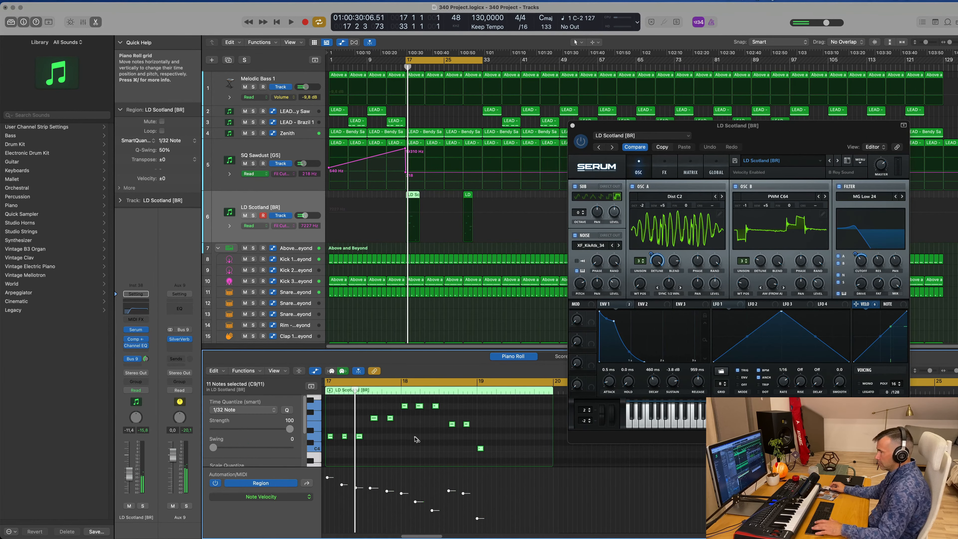
key("space")
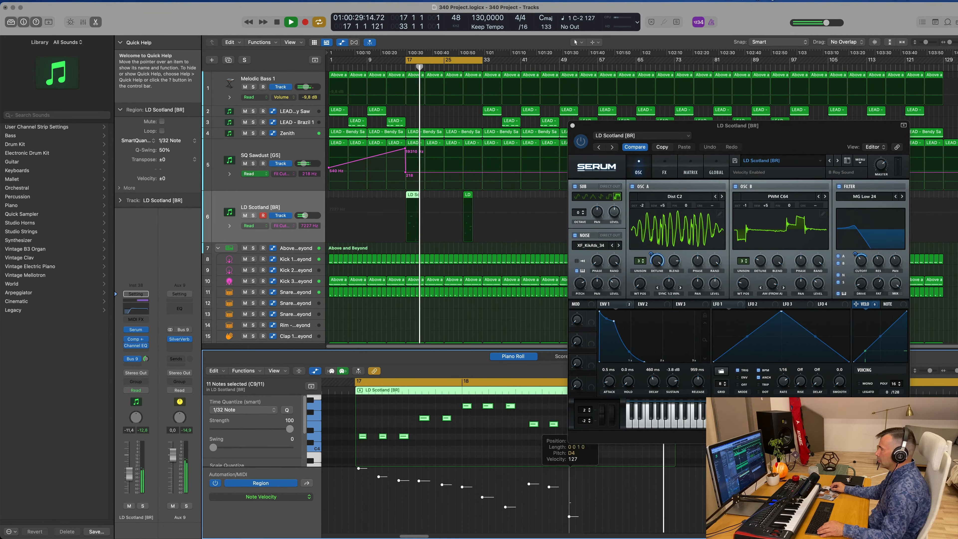
left_click_drag(569, 516, 569, 504)
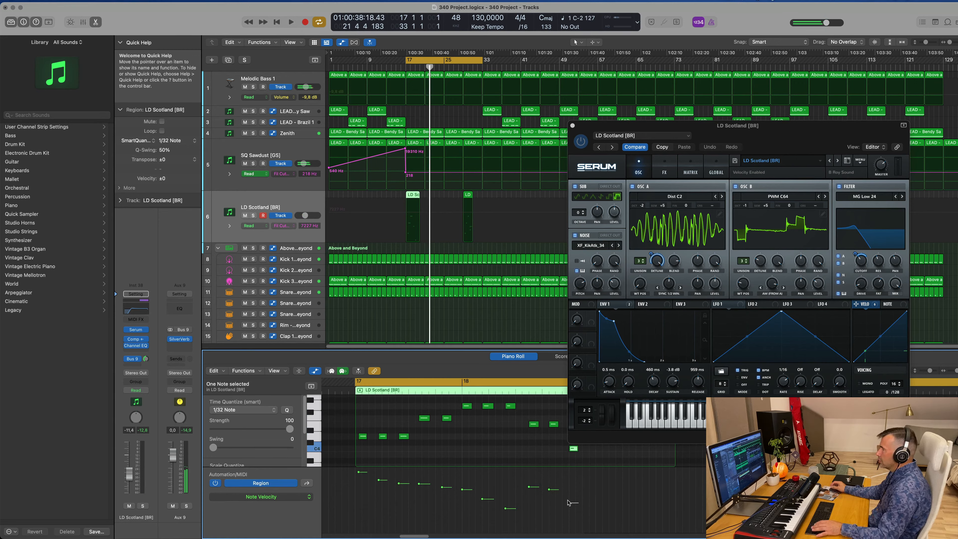
key("space")
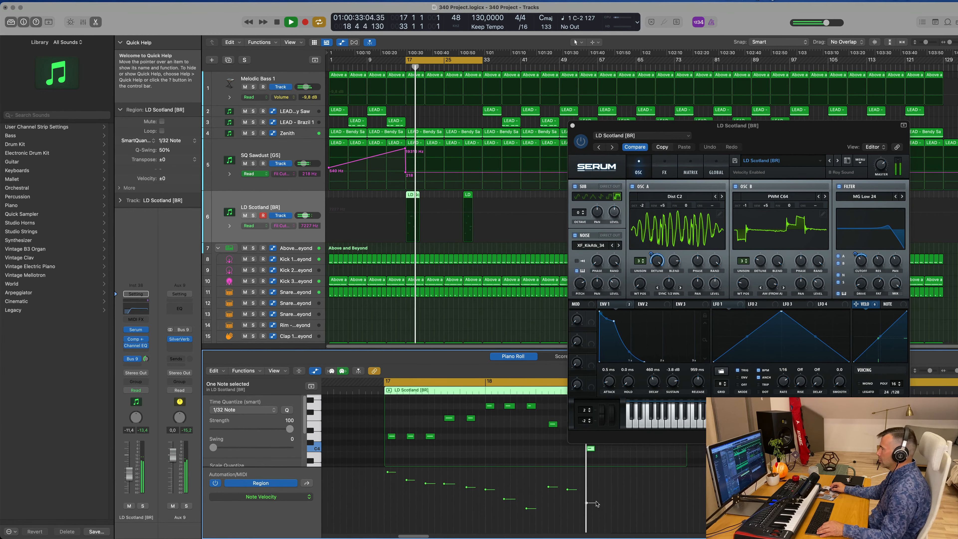
Close the Serum window and delete the extra LD Scotland region near bar 29.
left_click_drag(716, 125, 603, 136)
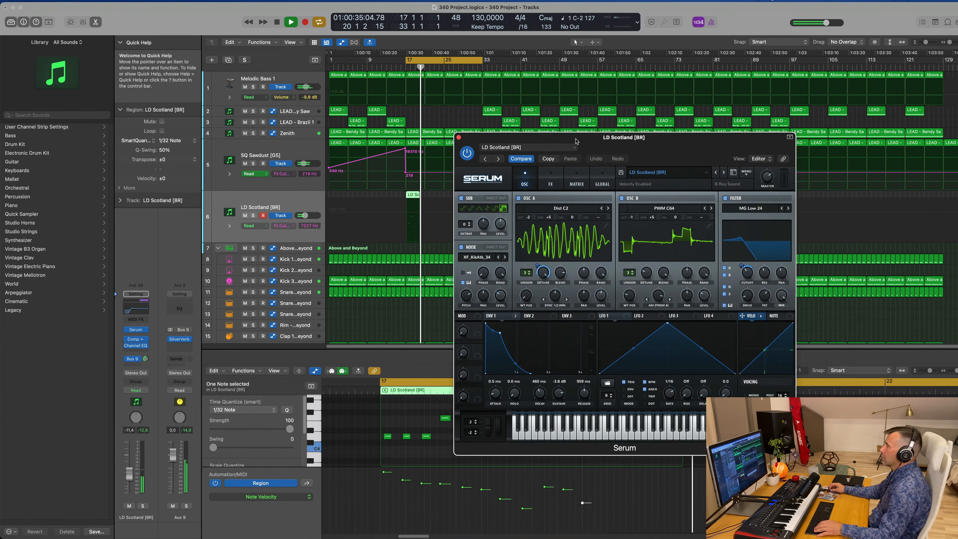
left_click(458, 139)
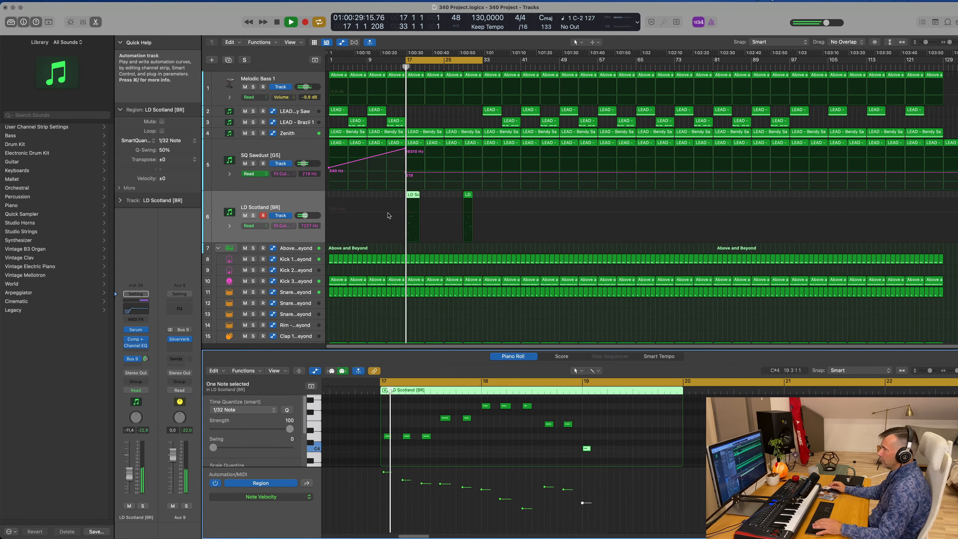
key("Delete")
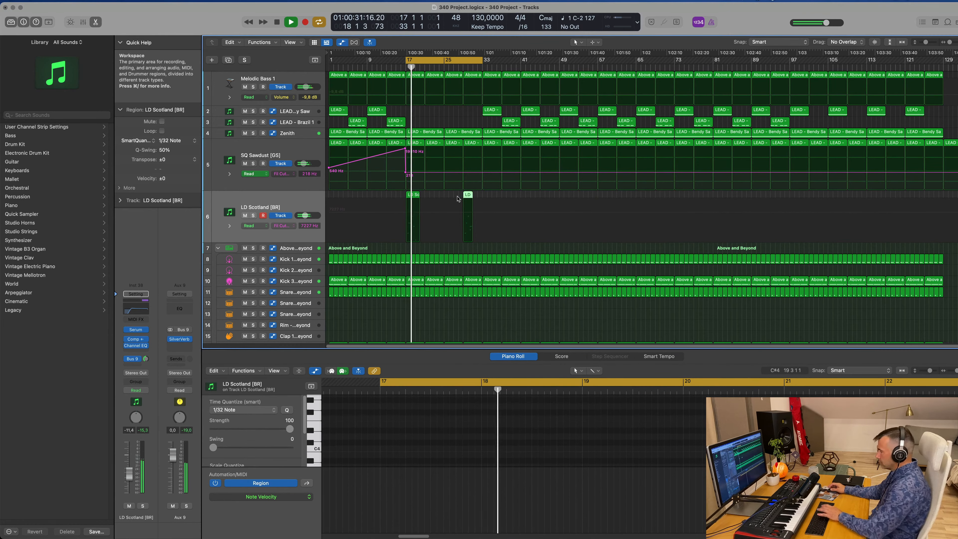
Show the bar 17 LD Scotland region's notes in the Piano Roll and replay the loop to check the melody.
left_click(415, 200)
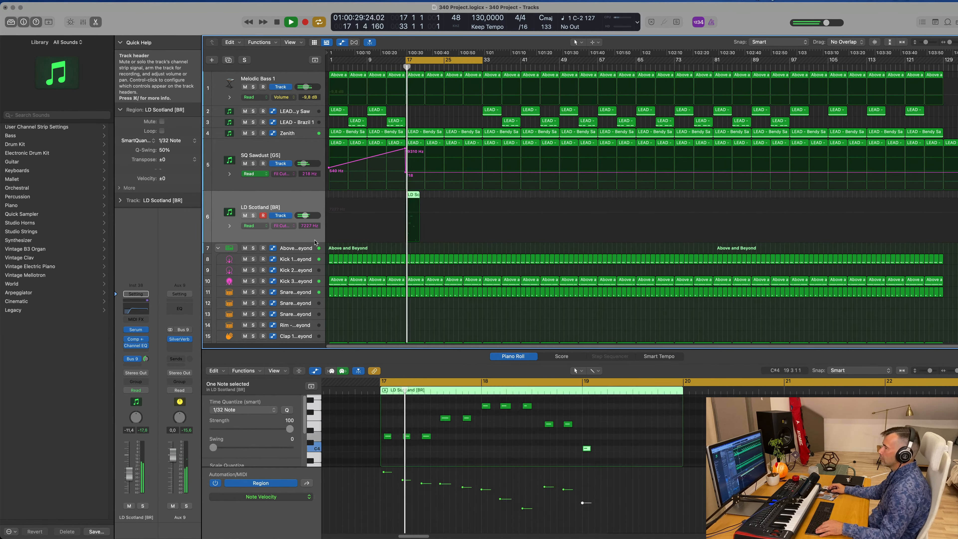
scroll(509, 427, "up", 2)
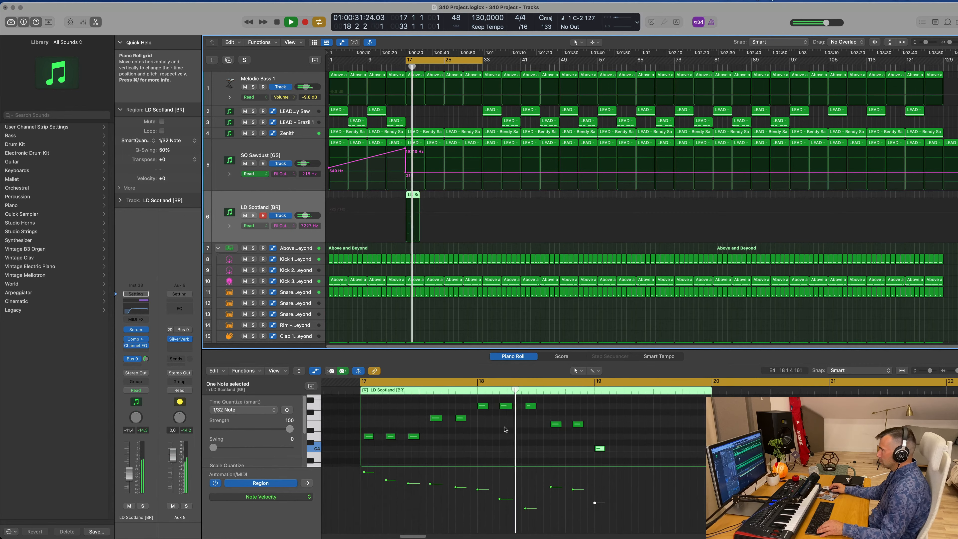
scroll(506, 430, "up", 3)
scroll(505, 430, "down", 2)
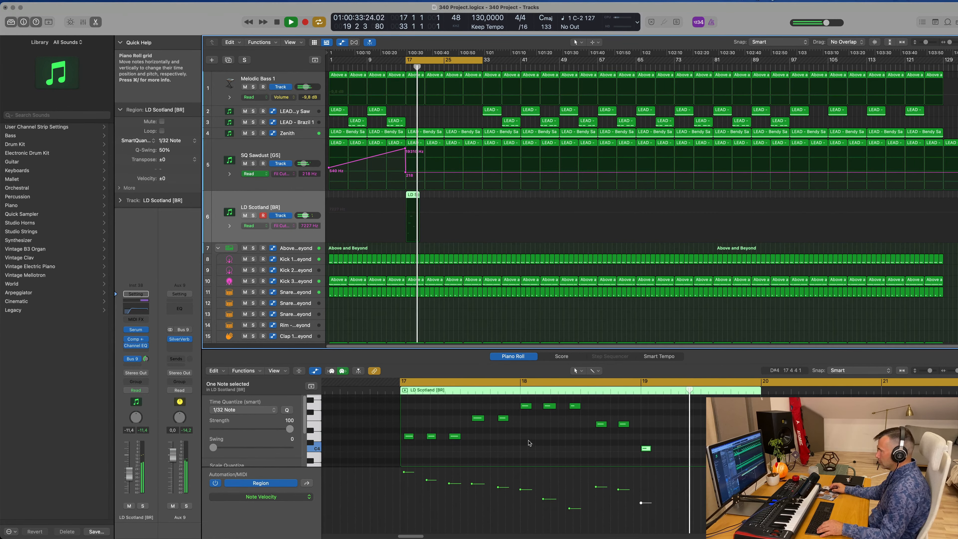
key("space")
key("space")
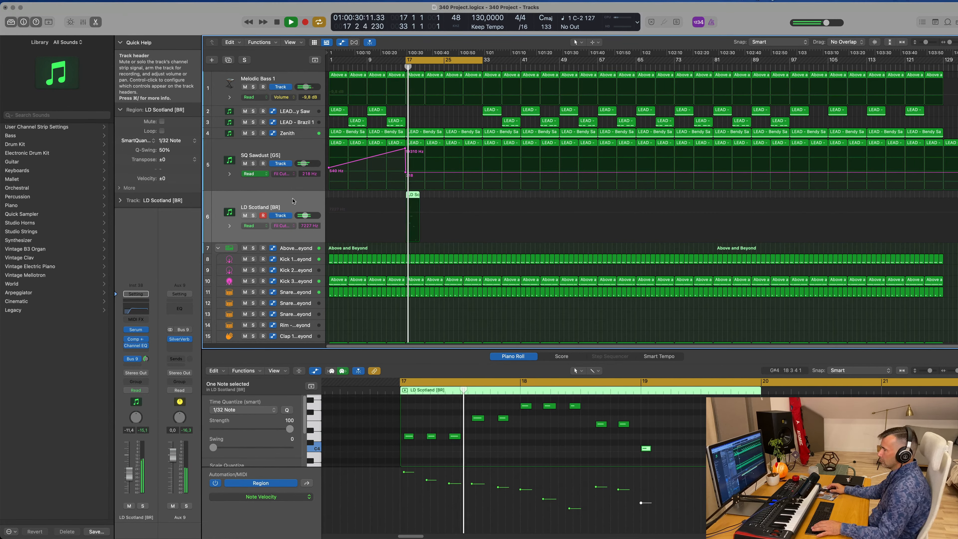
Open Serum on the LD Scotland track, set the track's volume to -12.0 dB, and replay the loop with the window moved aside.
left_click(134, 331)
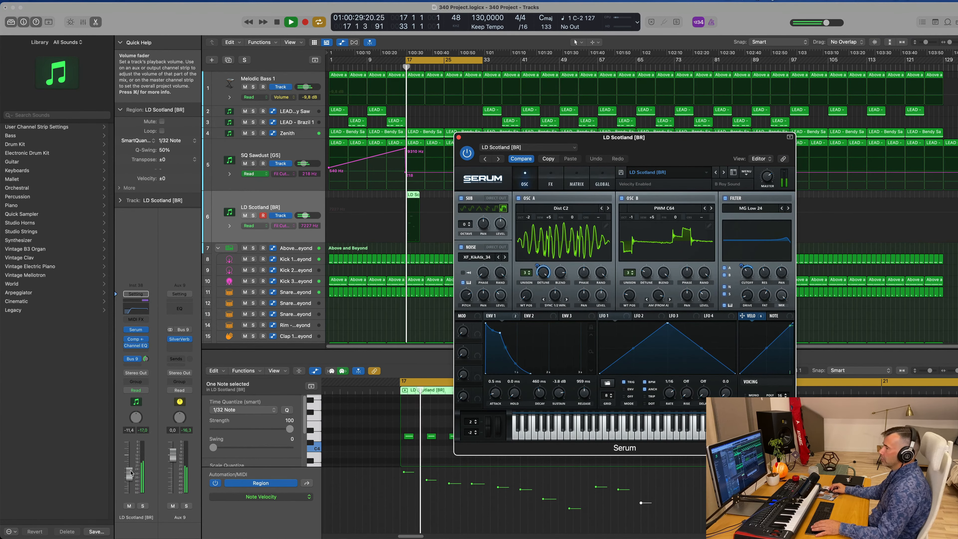
key("space")
key("space")
left_click_drag(741, 145, 681, 145)
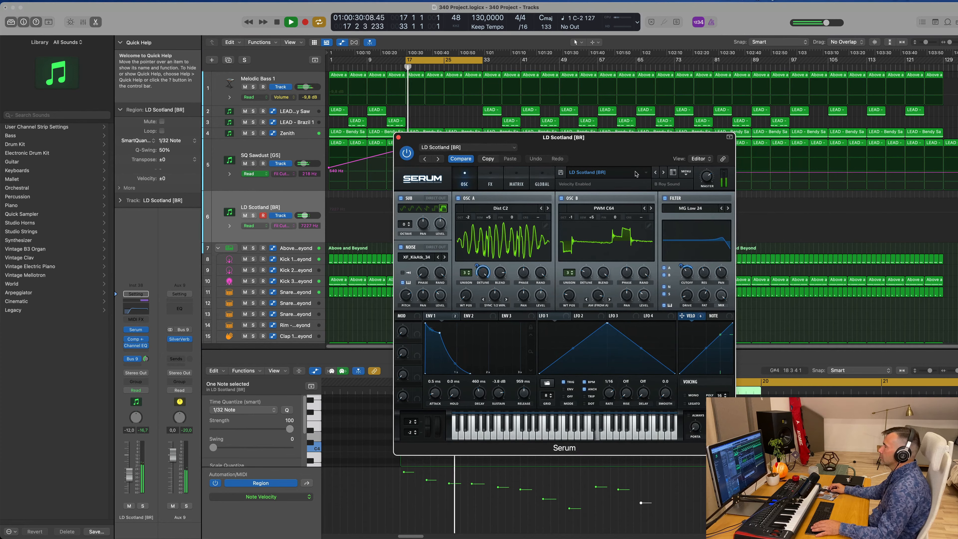
left_click_drag(589, 156, 757, 136)
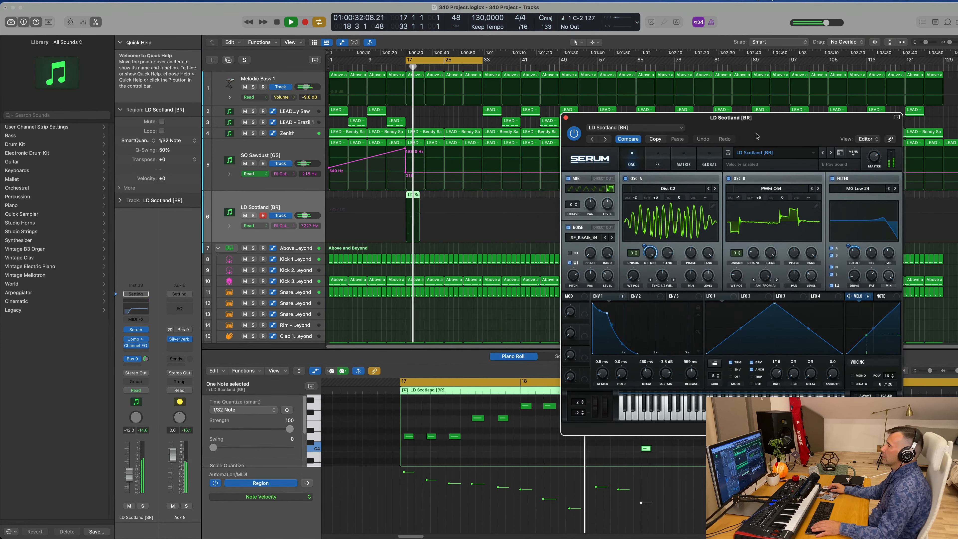
key("space")
key("space")
Duplicate the LD Scotland track and copy its bar 17 region with automation onto the duplicate.
left_click(277, 60)
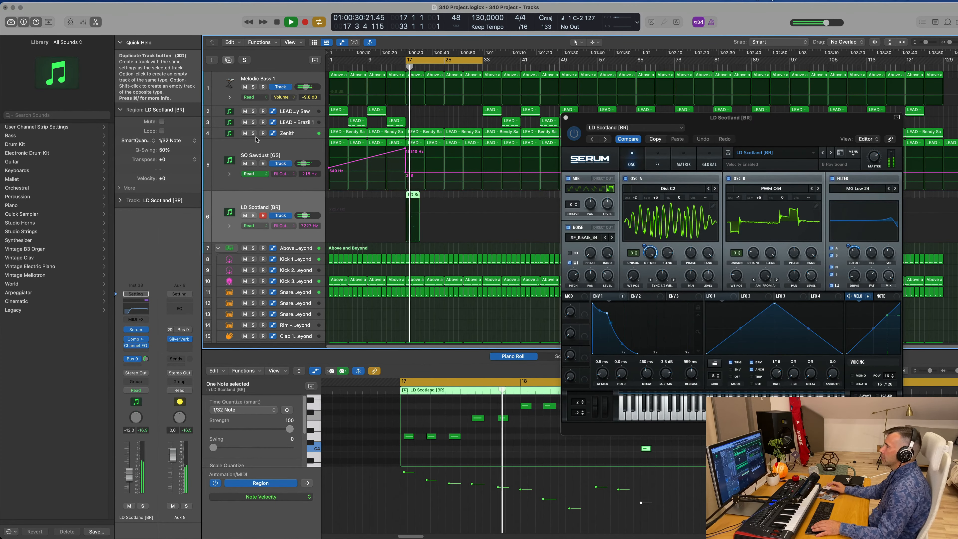
key("super+d")
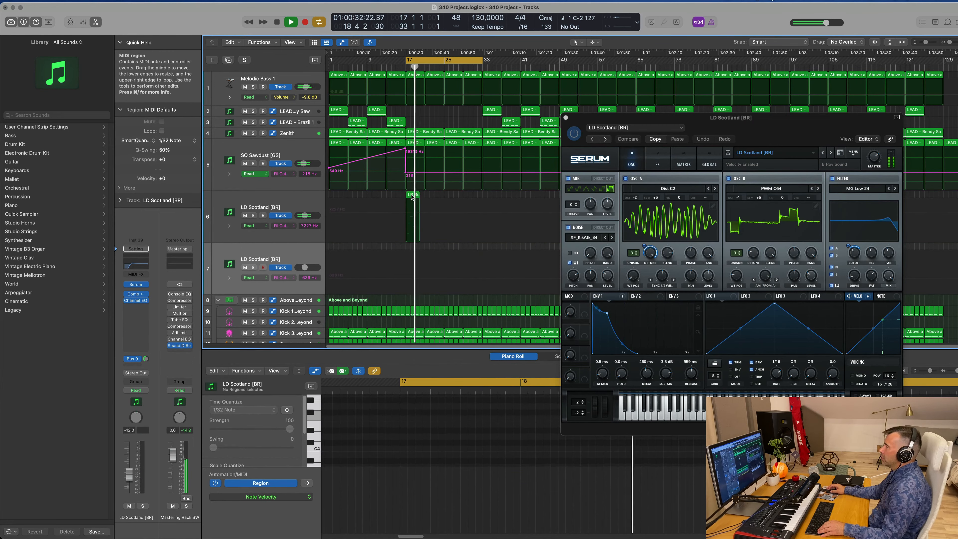
left_click_drag(411, 202, 410, 252)
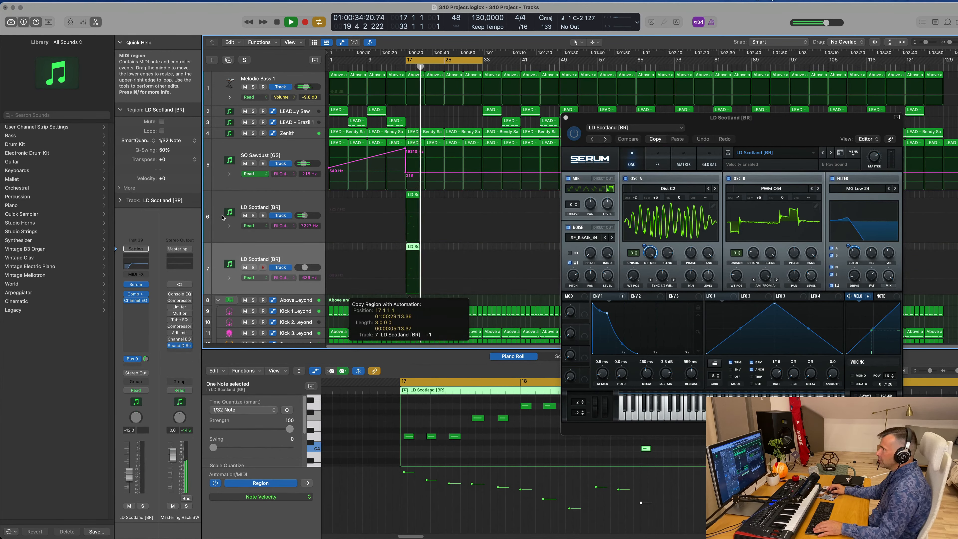
Mute the original LD Scotland track and open Serum on the duplicate, placing its window clear of the bar 17 regions.
left_click(245, 216)
key("space")
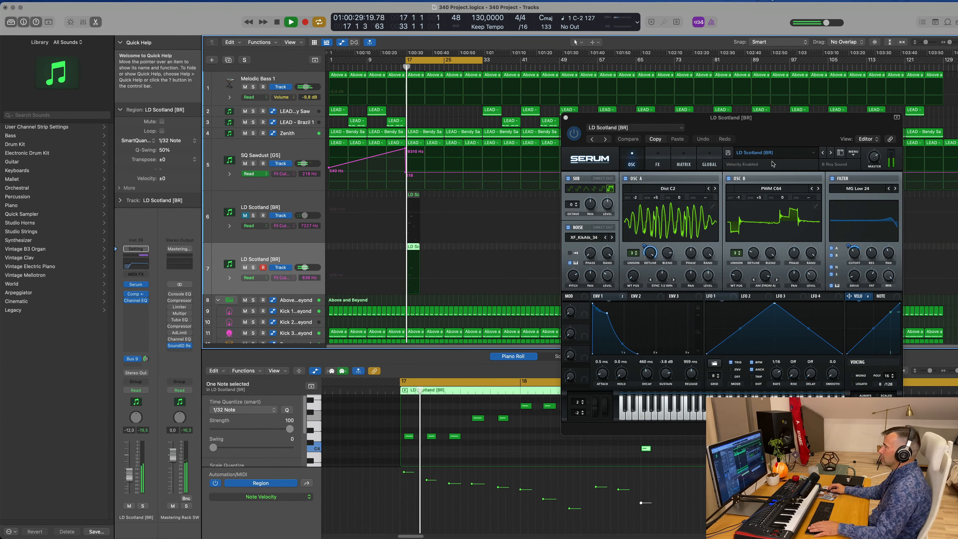
left_click(140, 286)
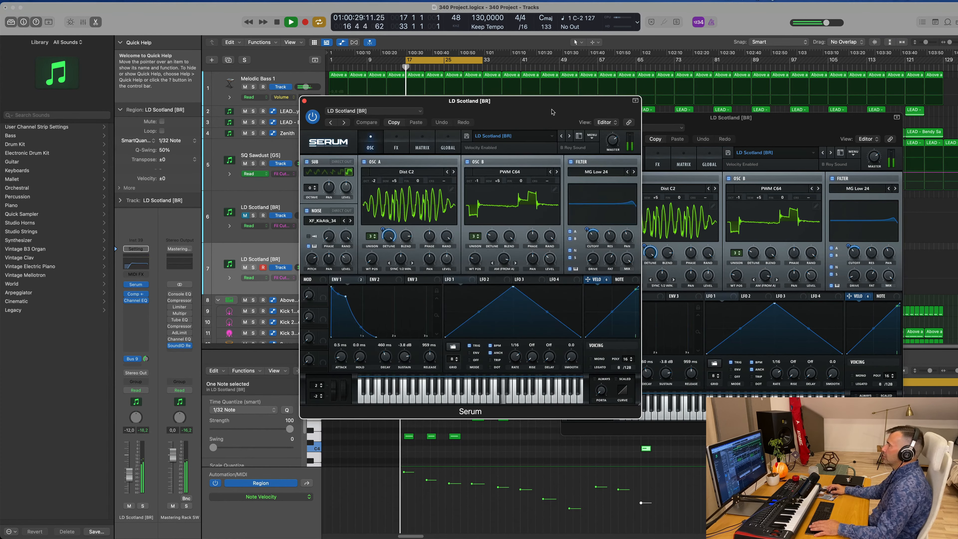
left_click_drag(552, 113, 715, 110)
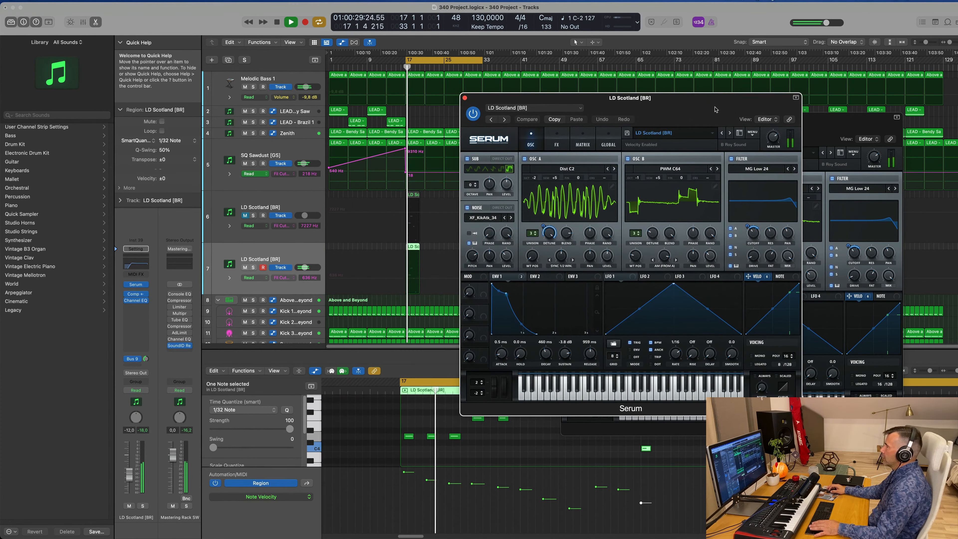
Audition the preceding lead presets one by one in the duplicate track's Serum, back to LD Essence [7S], restarting the loop as needed.
left_click(722, 133)
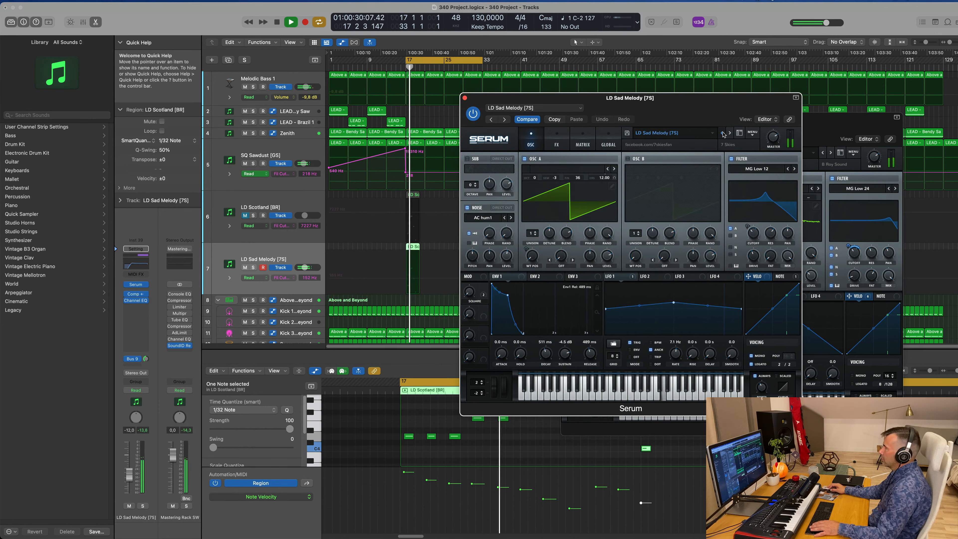
left_click(722, 133)
left_click(723, 133)
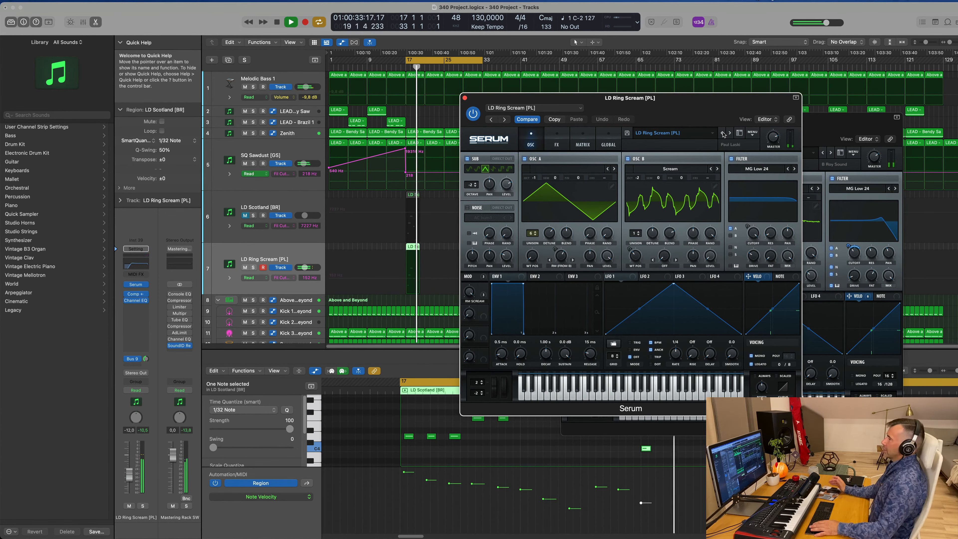
key("space")
key("space")
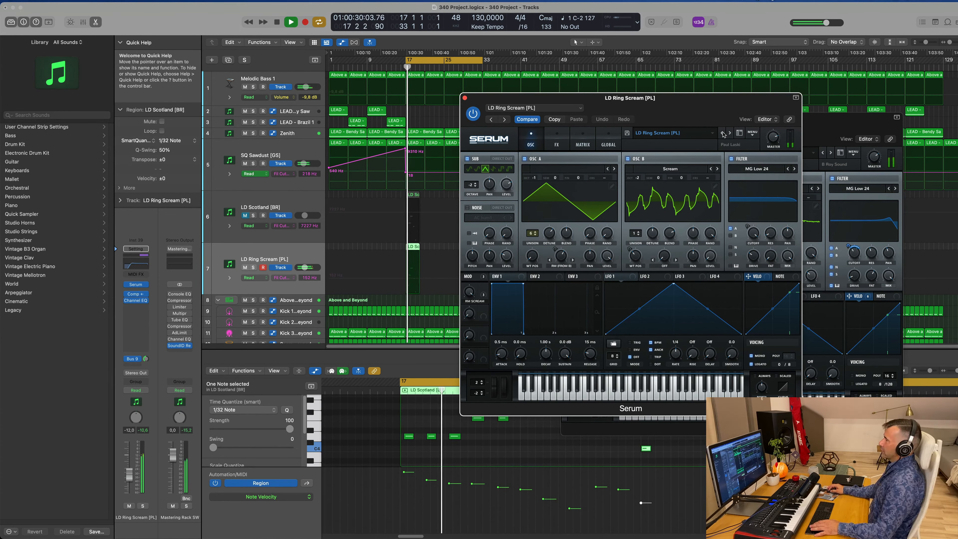
left_click(723, 133)
left_click(722, 132)
left_click(722, 133)
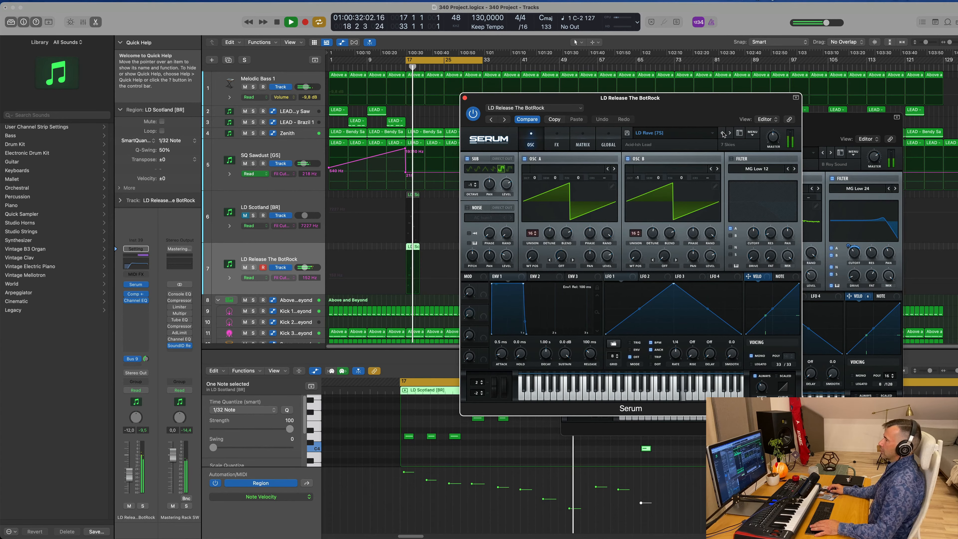
left_click(723, 132)
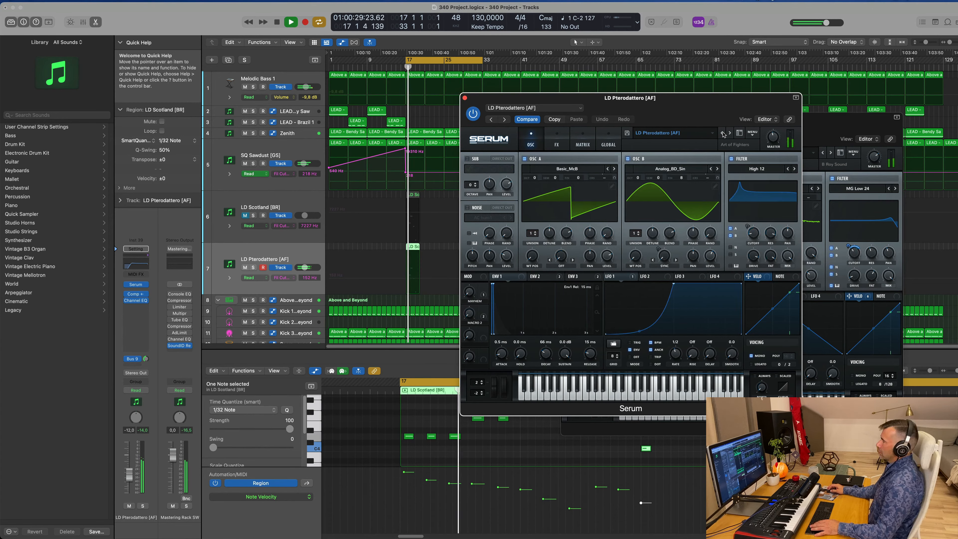
left_click(723, 133)
left_click(722, 133)
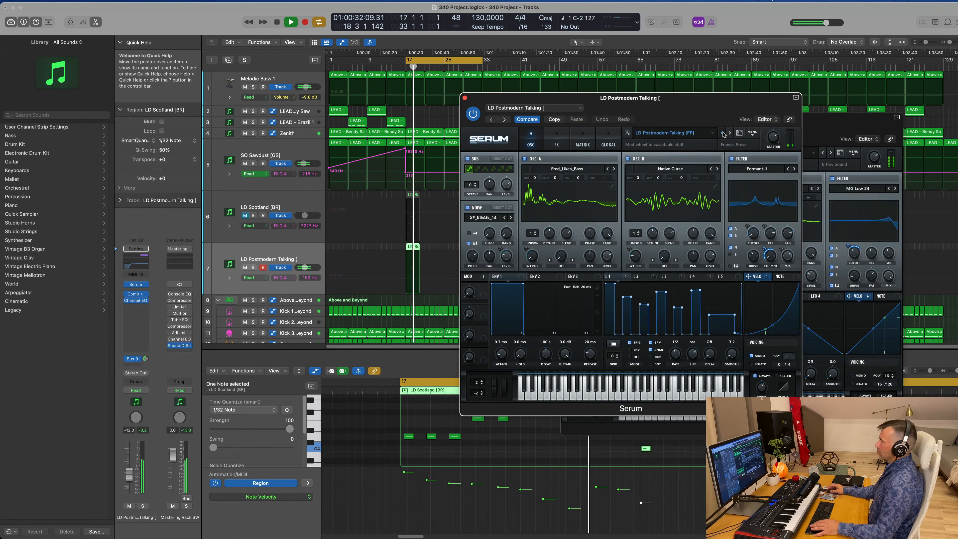
left_click(723, 132)
left_click(722, 133)
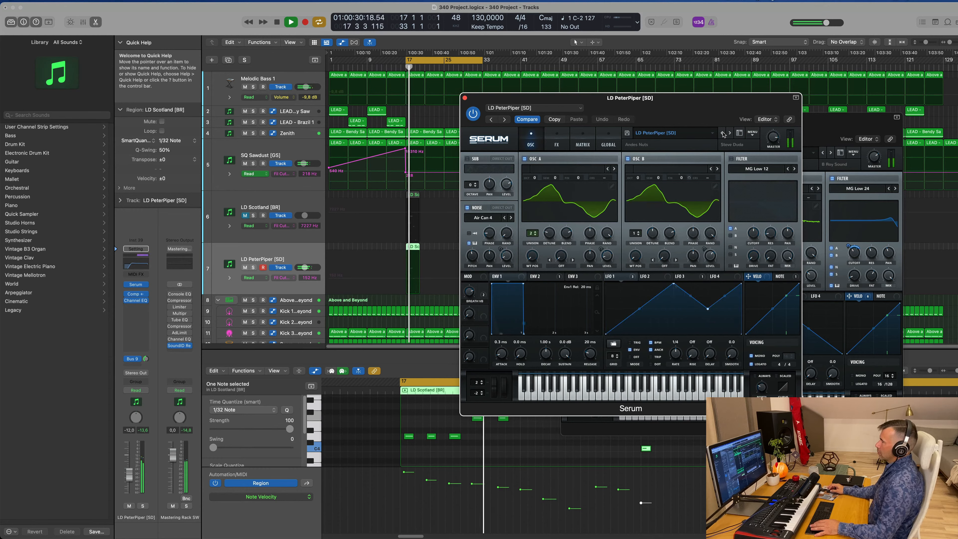
left_click(723, 133)
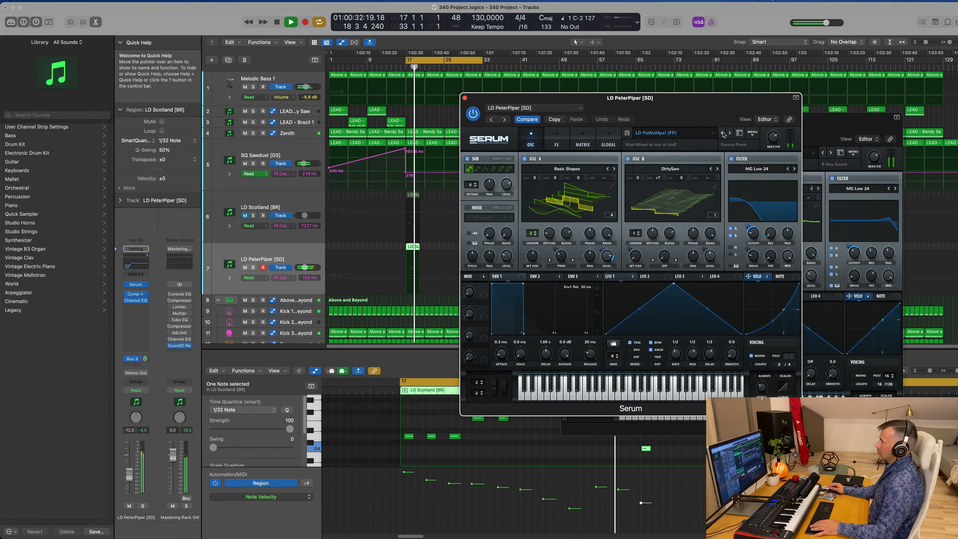
key("space")
key("space")
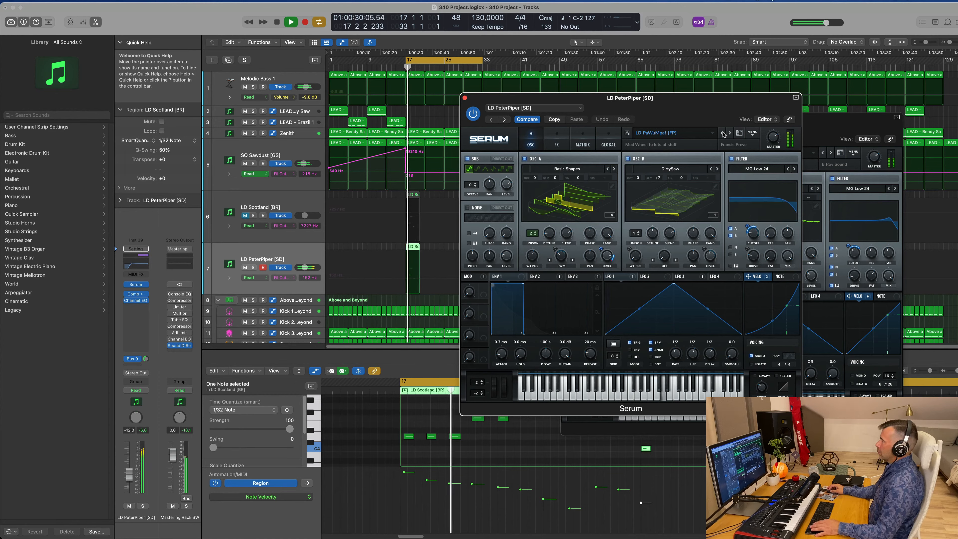
left_click(723, 132)
left_click(723, 133)
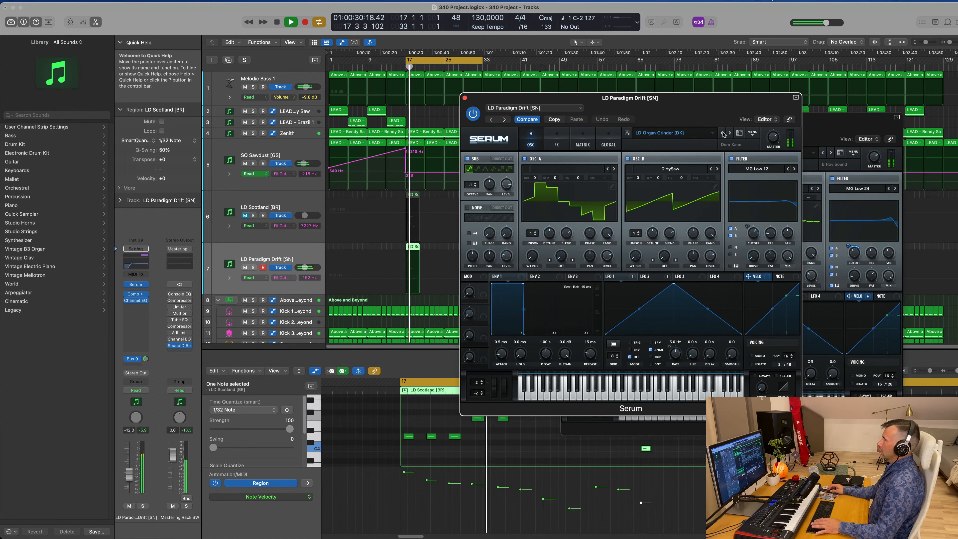
left_click(722, 132)
left_click(722, 133)
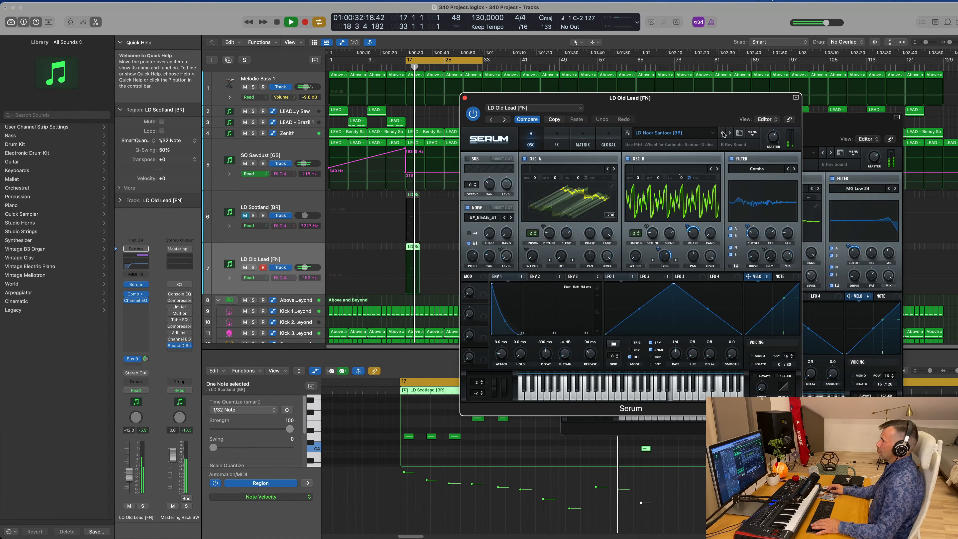
left_click(723, 133)
left_click(723, 133)
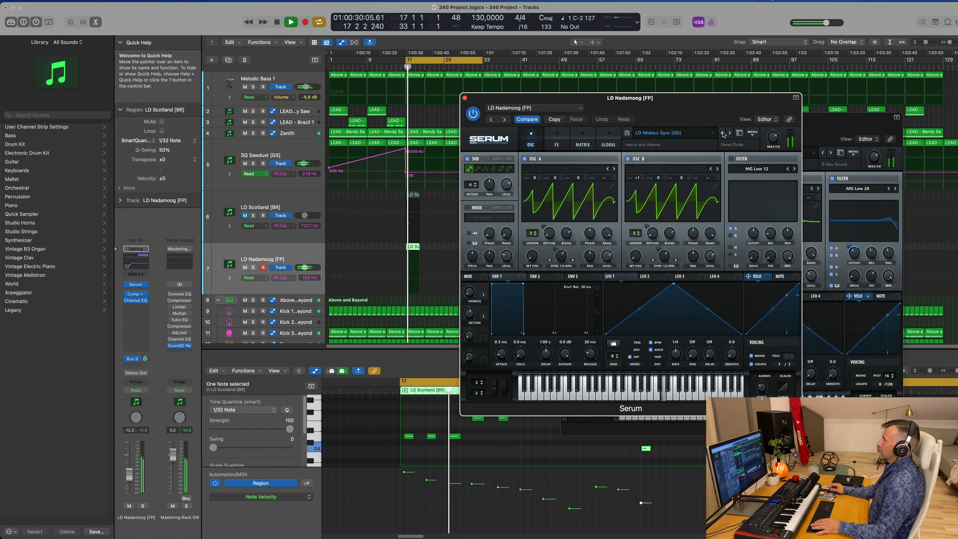
left_click(722, 132)
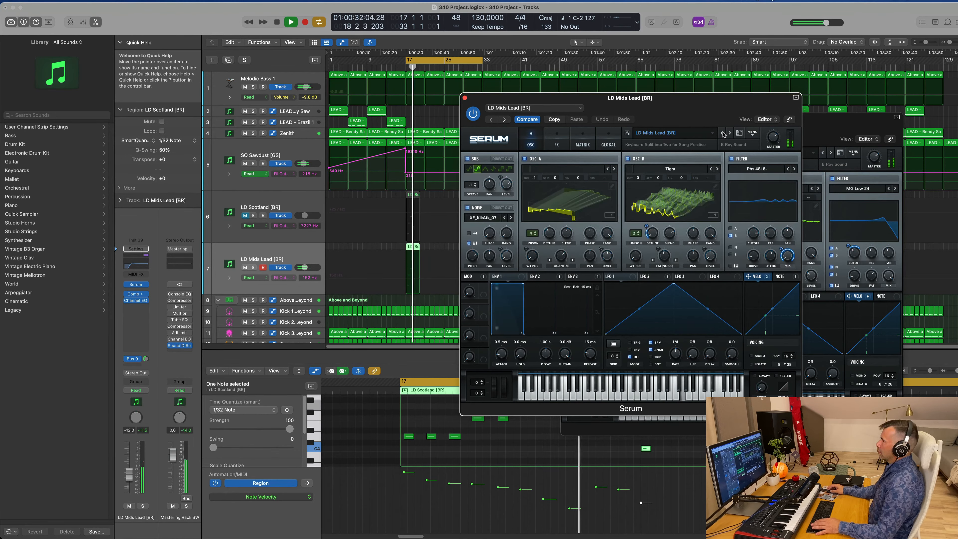
left_click(722, 133)
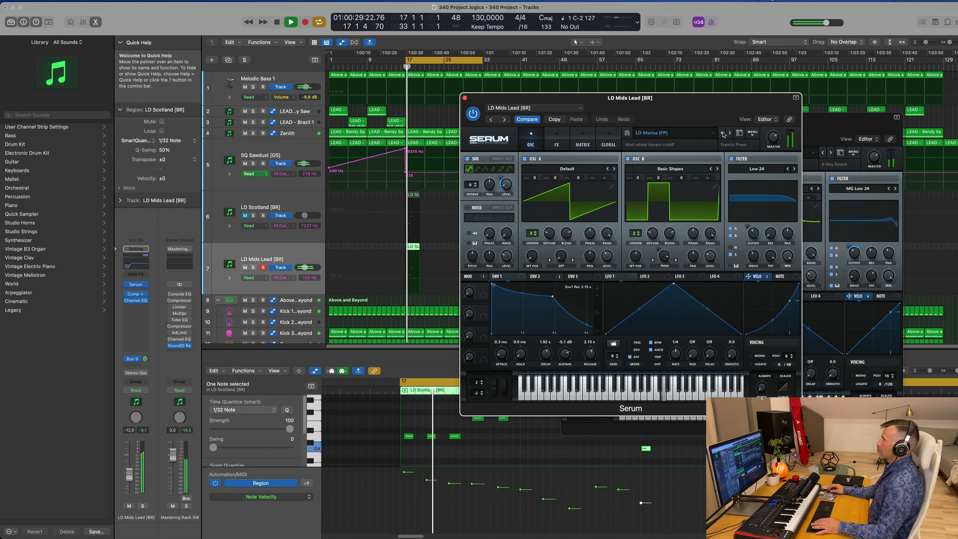
left_click(722, 132)
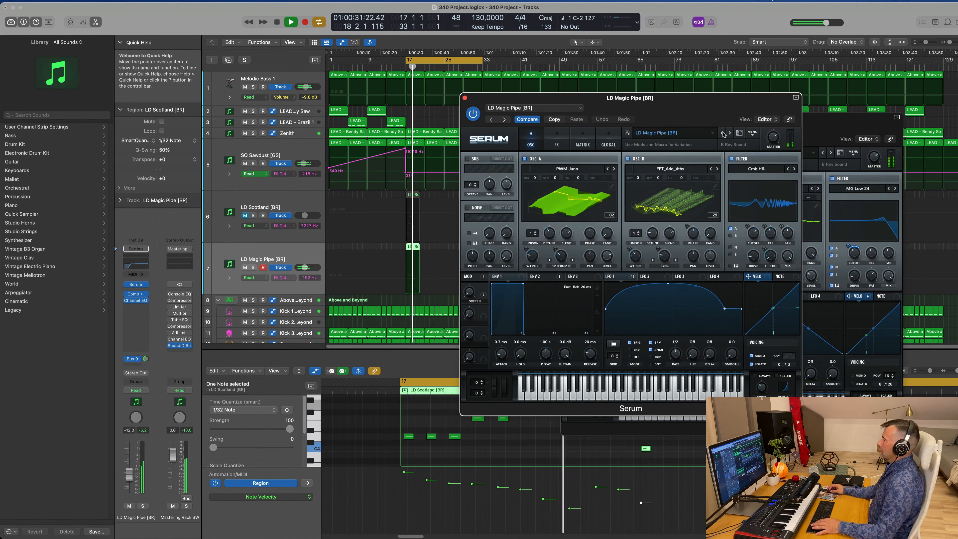
left_click(722, 133)
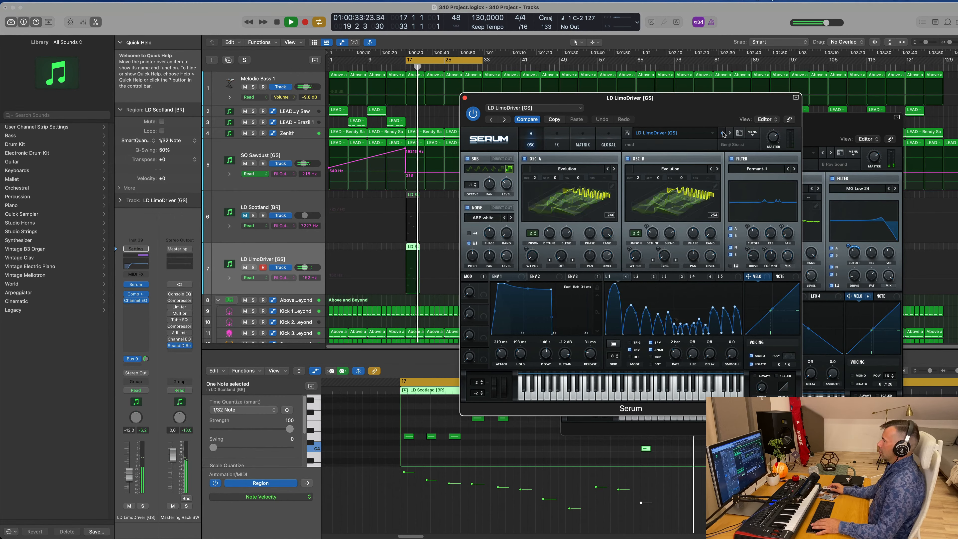
left_click(723, 133)
key("space")
left_click(723, 133)
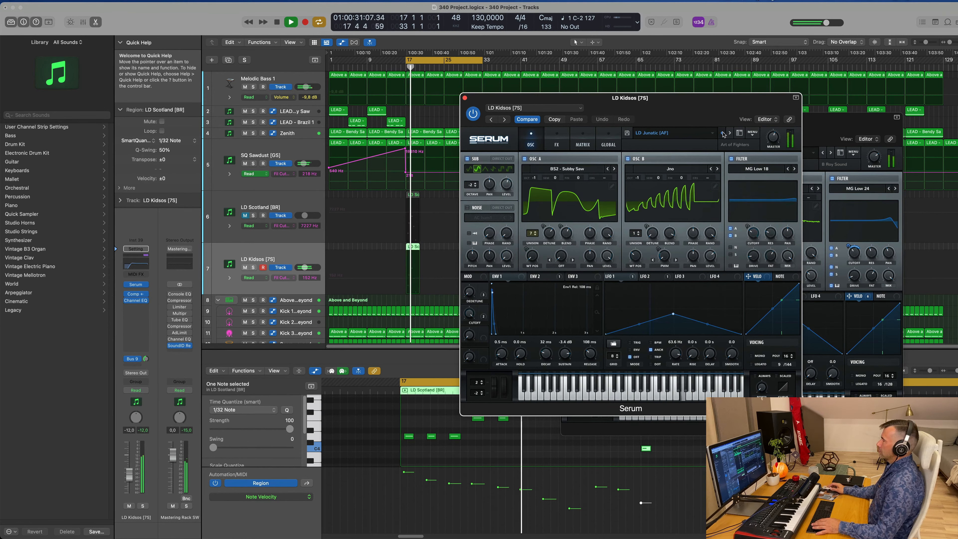
left_click(722, 132)
left_click(722, 133)
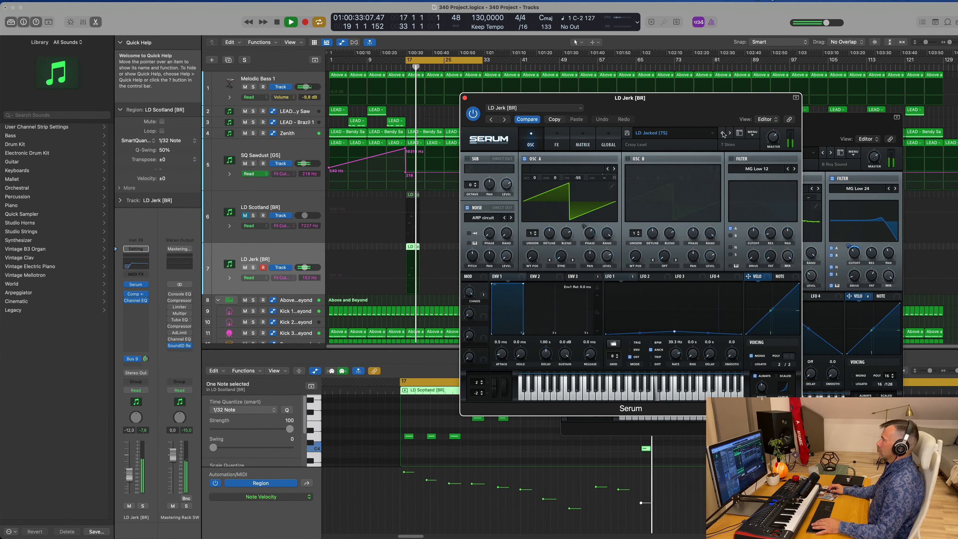
left_click(722, 133)
key("space")
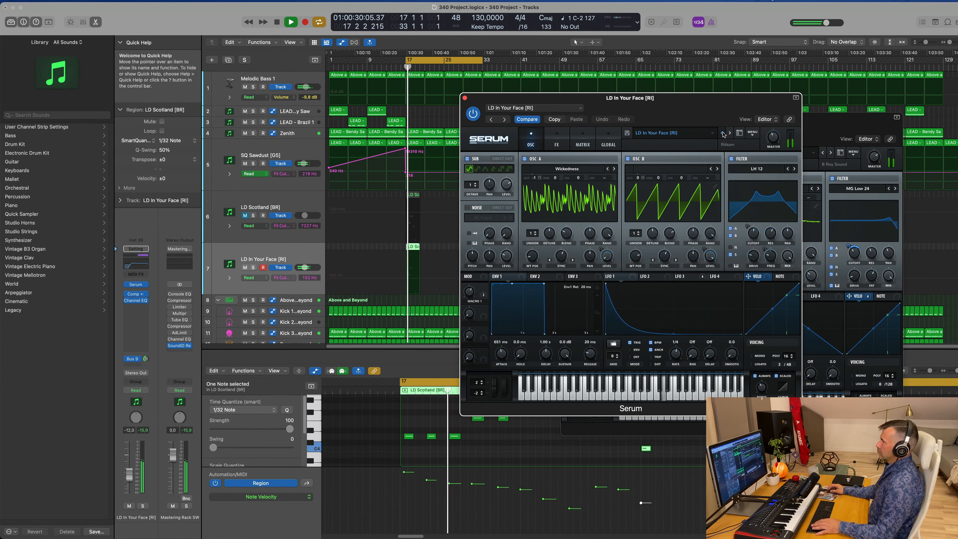
left_click(723, 133)
key("space")
left_click(722, 132)
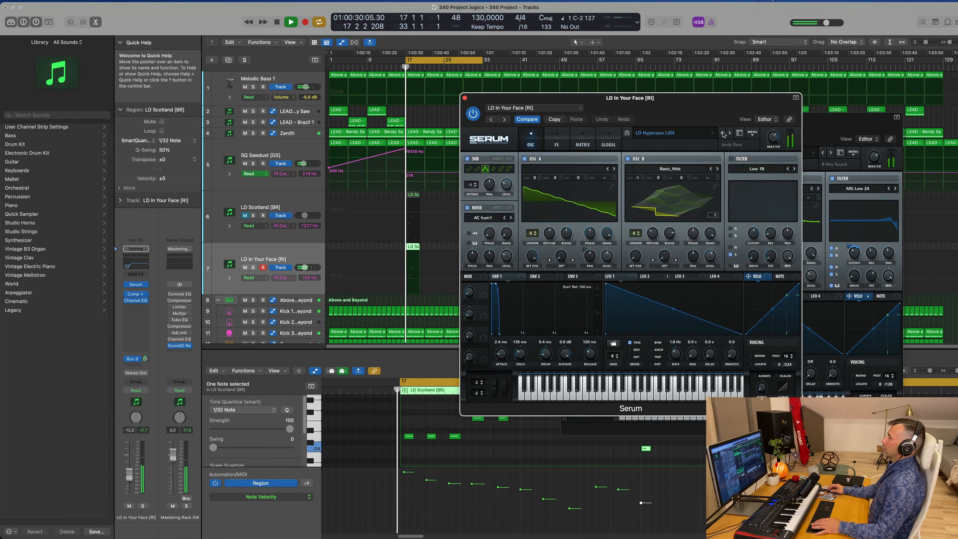
left_click(723, 133)
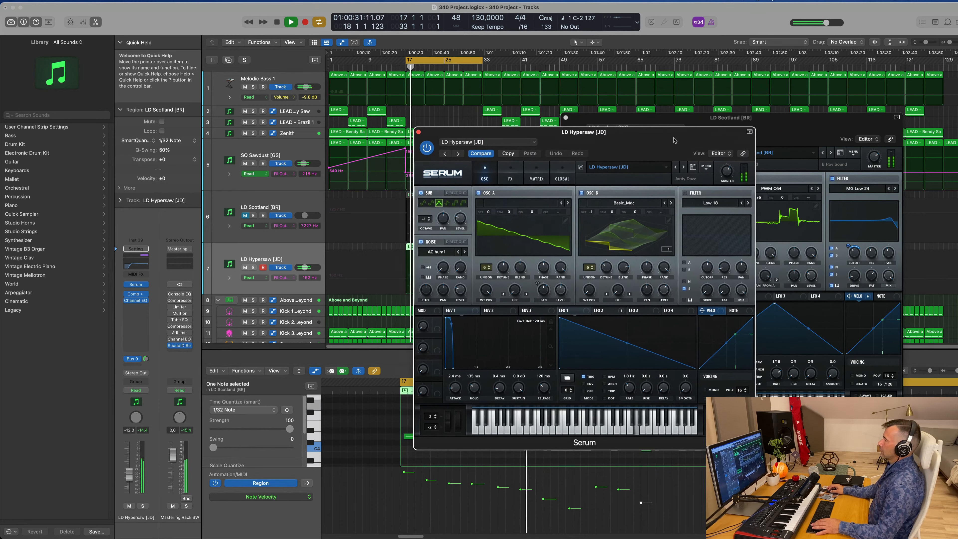
left_click(675, 167)
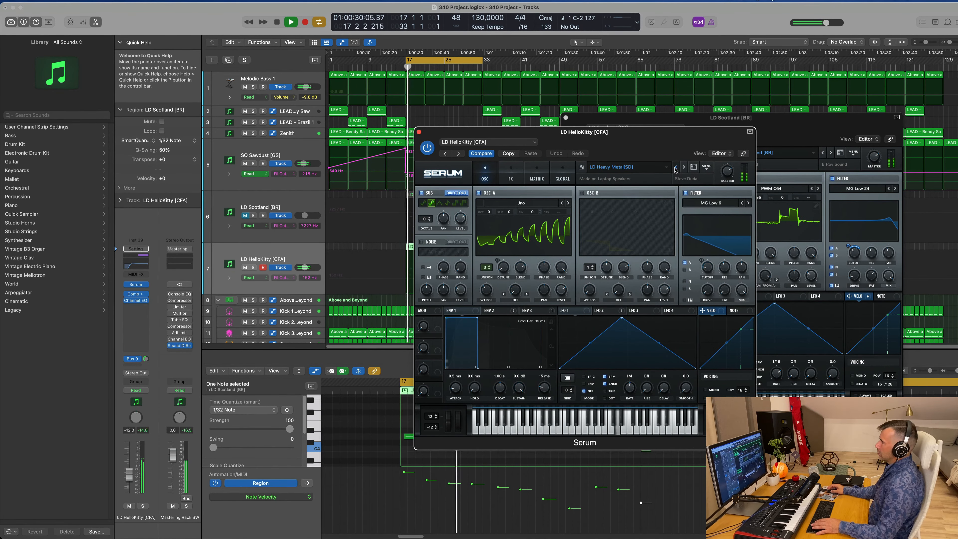
left_click(675, 169)
left_click(675, 168)
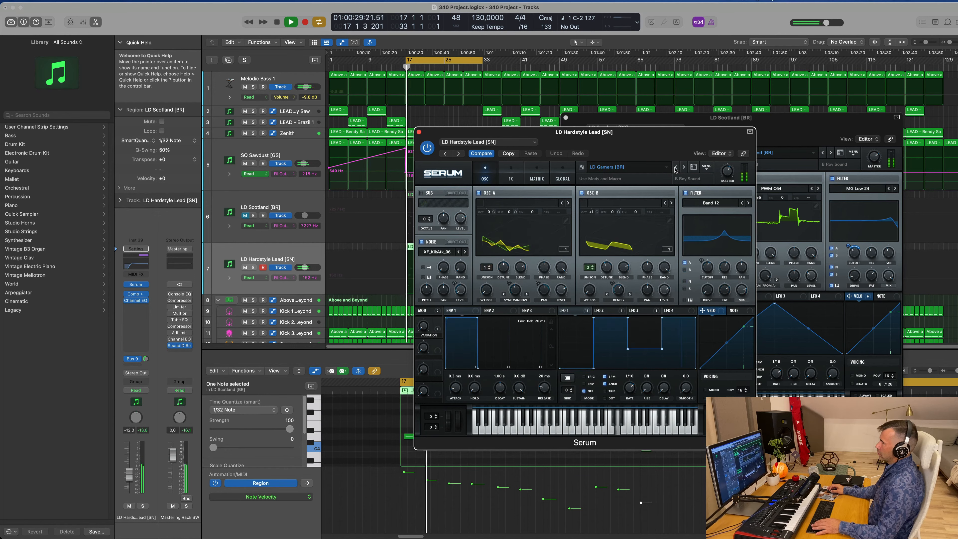
left_click(675, 167)
left_click(674, 167)
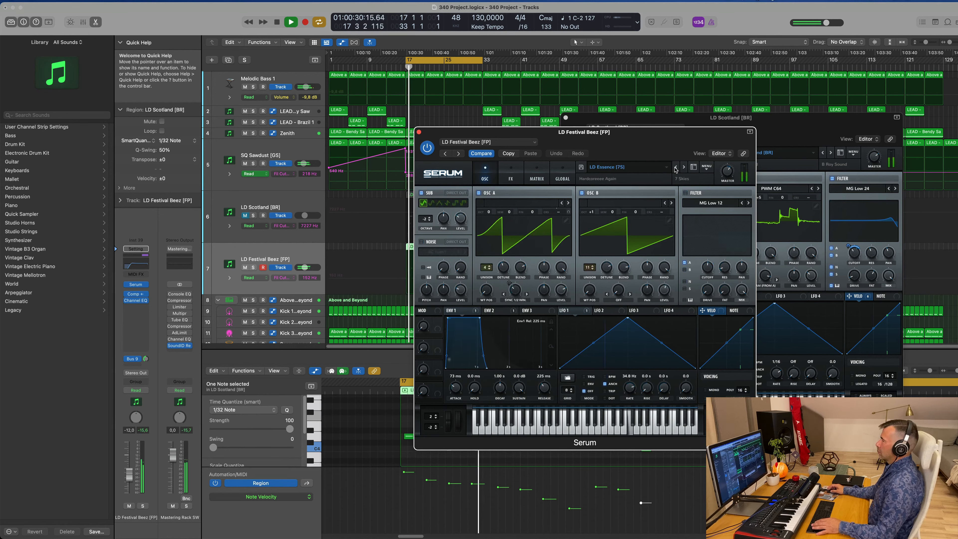
Load the LD_Abstract preset from the Lead category of Shocking Future Bounce For Serum on the duplicate track.
left_click(636, 167)
mouse_move(678, 269)
mouse_move(723, 278)
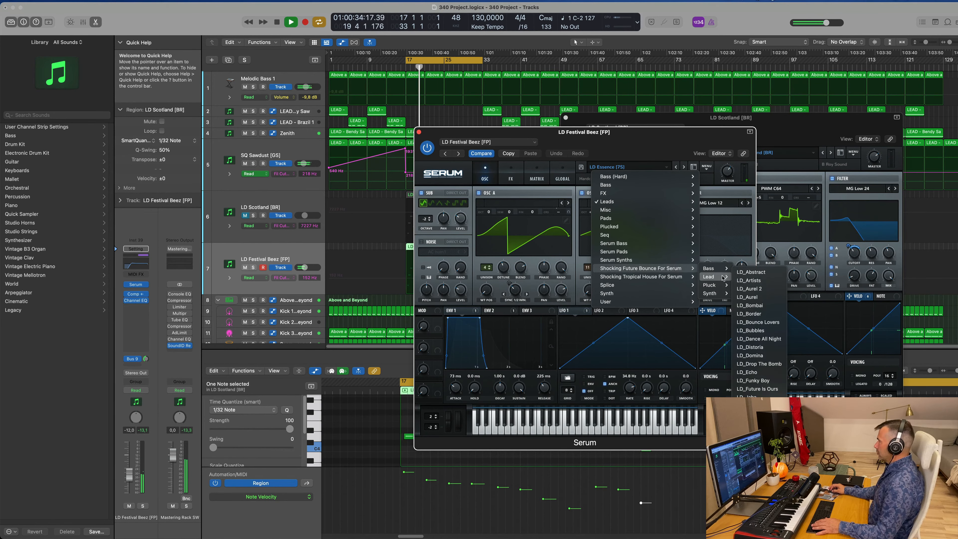
left_click(749, 272)
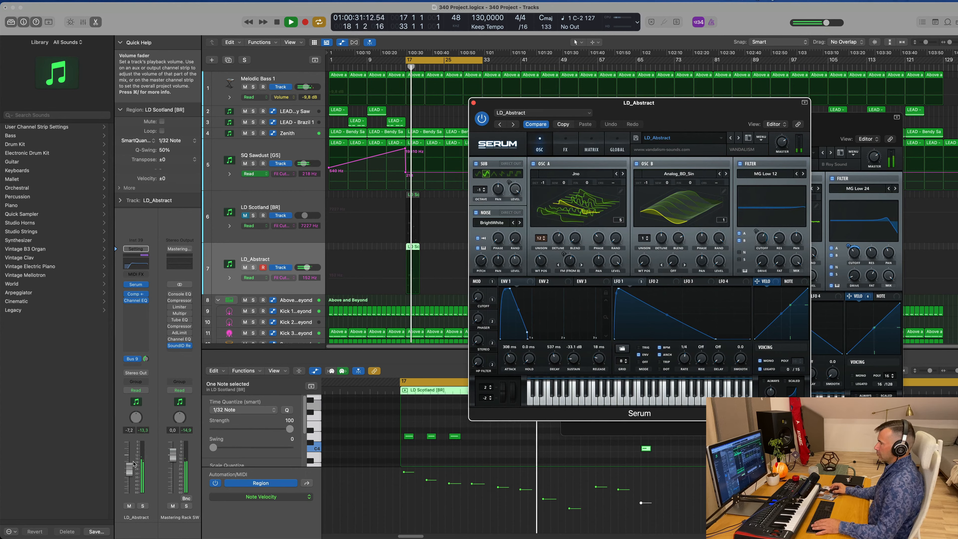
Set the LD_Abstract track's volume to -7.0 dB and audition the next lead presets in its Serum up to LD_Bombai.
left_click_drag(308, 267, 306, 267)
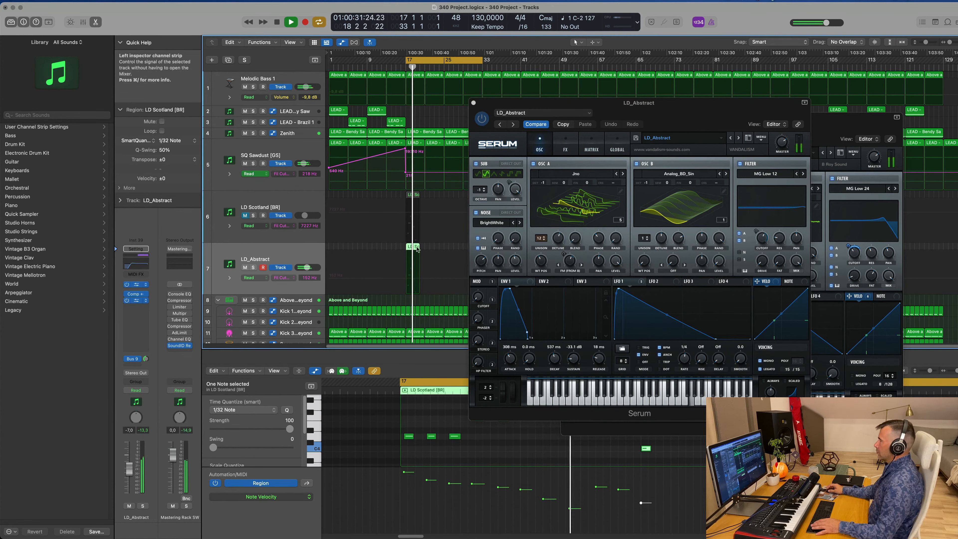
left_click(739, 138)
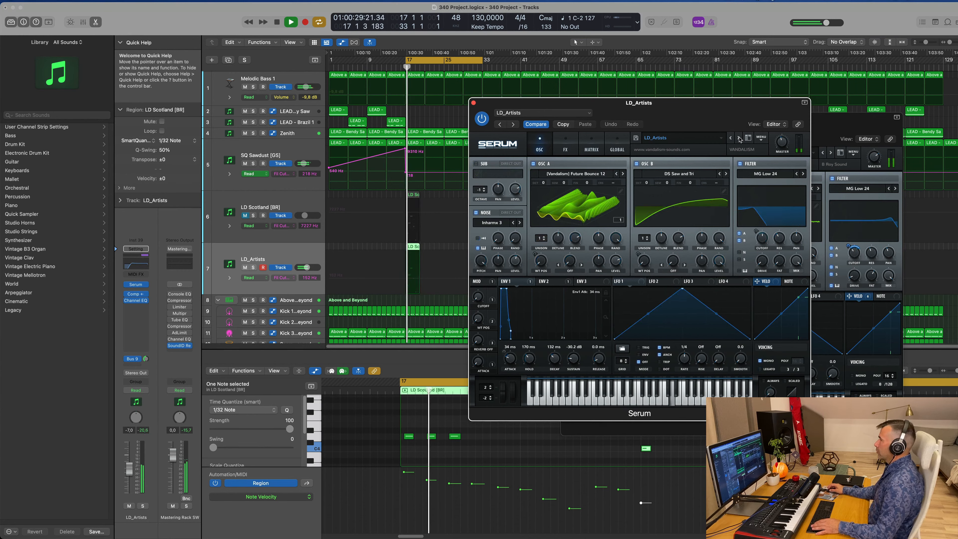
left_click(739, 139)
key("space")
key("space")
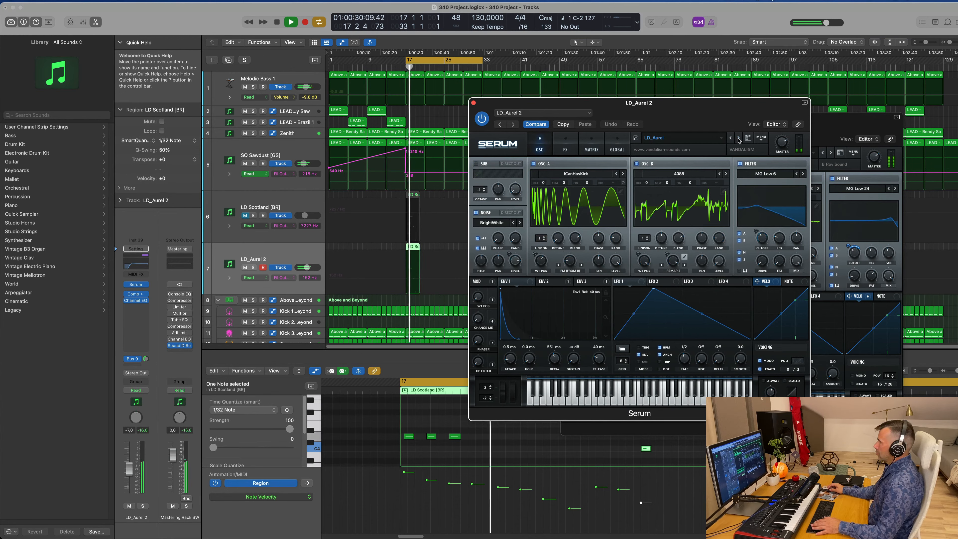
left_click(739, 138)
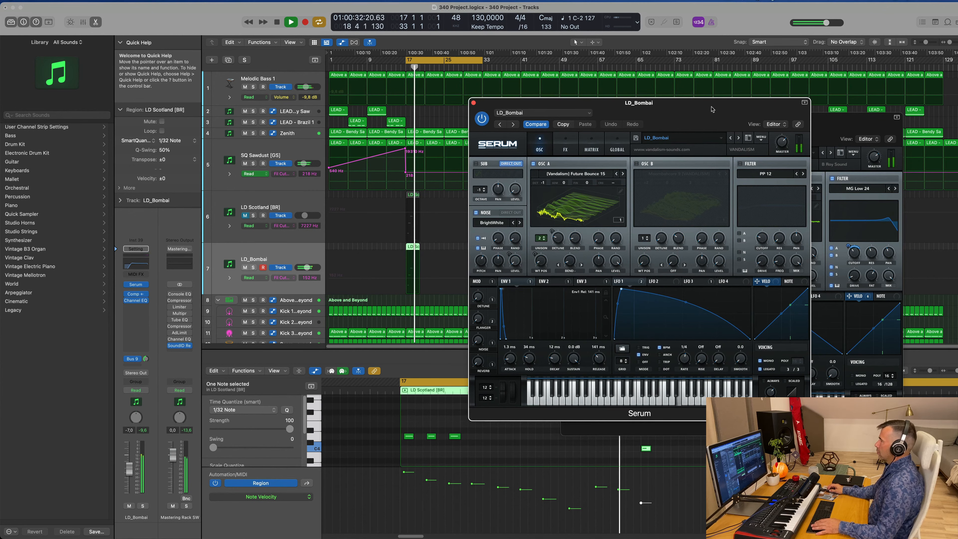
Reposition the Serum window and audition the remaining Future Bounce lead presets one by one, from LD_Border through LD_Ready For Love.
left_click_drag(709, 127, 668, 167)
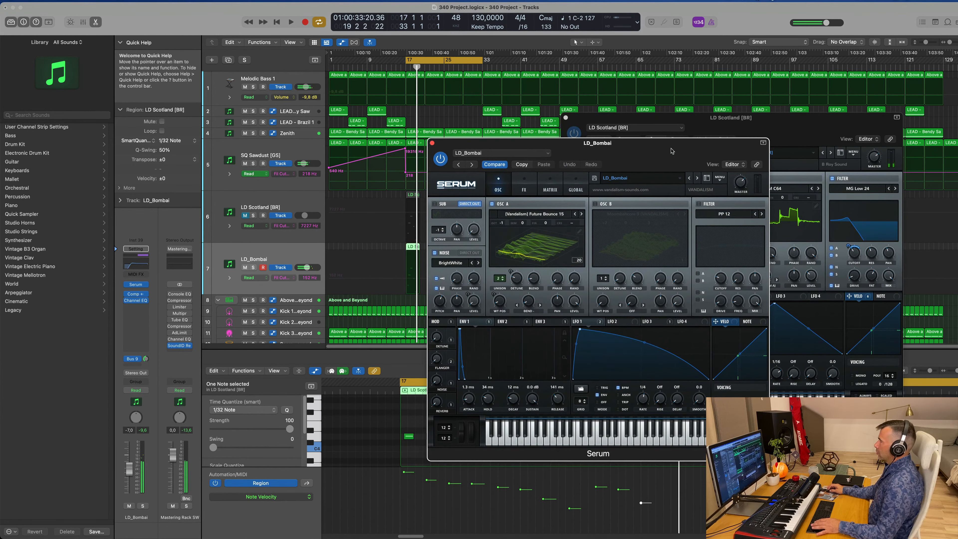
left_click(697, 178)
left_click(697, 178)
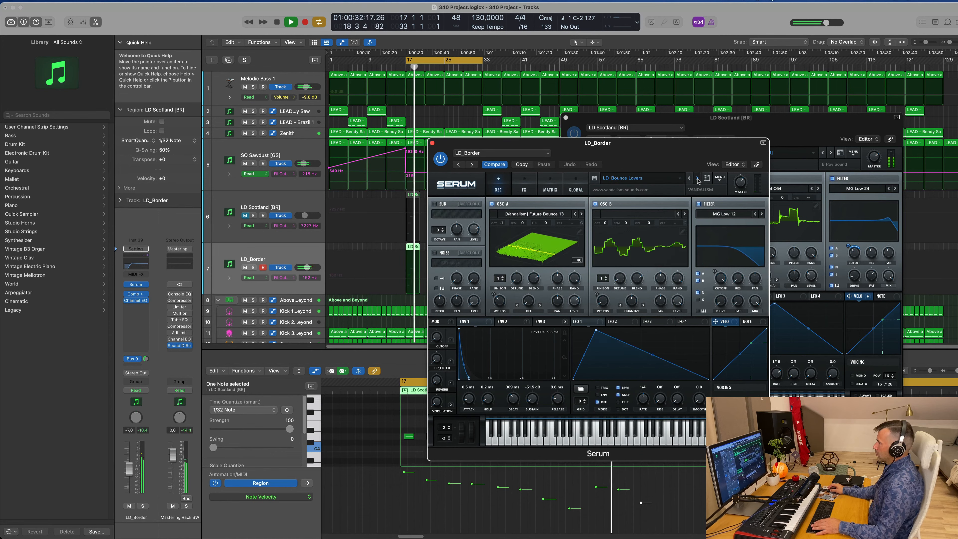
left_click(697, 178)
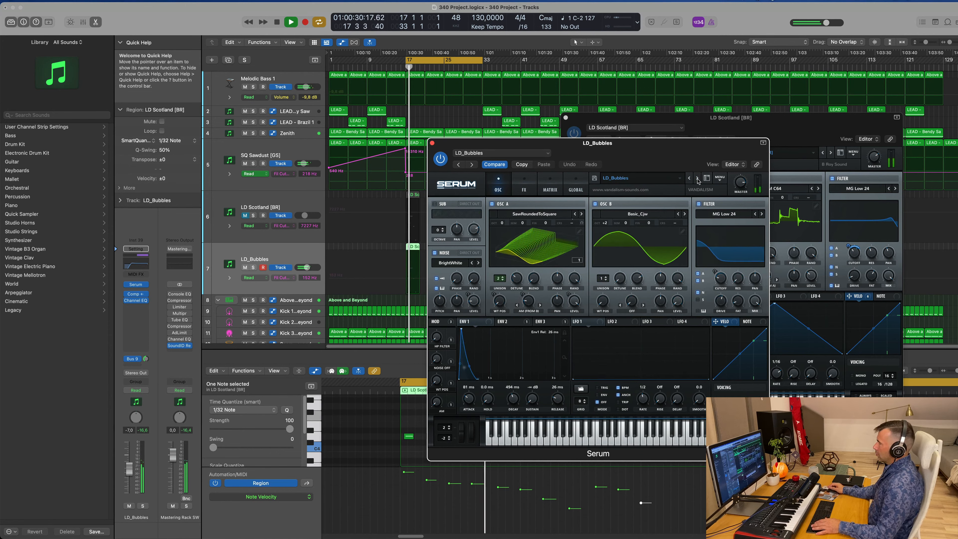
left_click(697, 178)
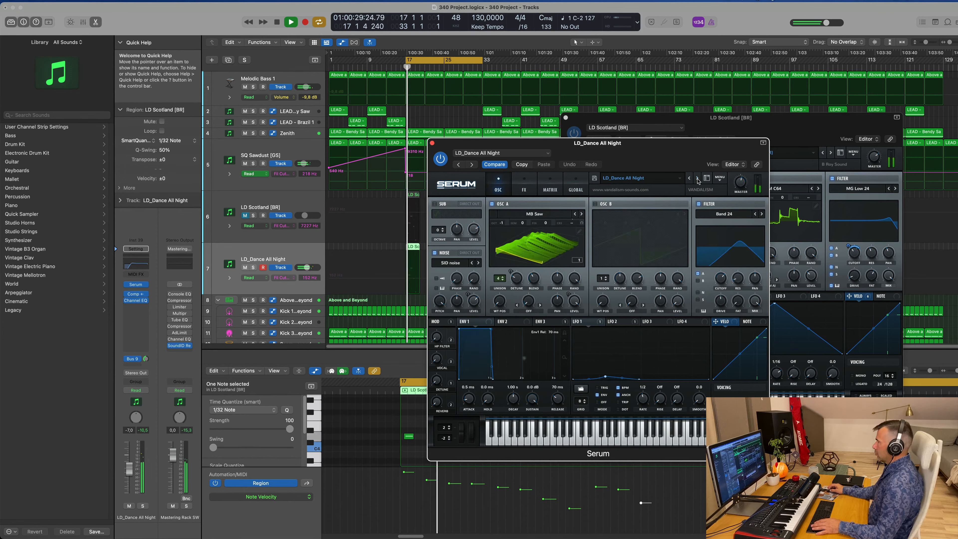
left_click(697, 178)
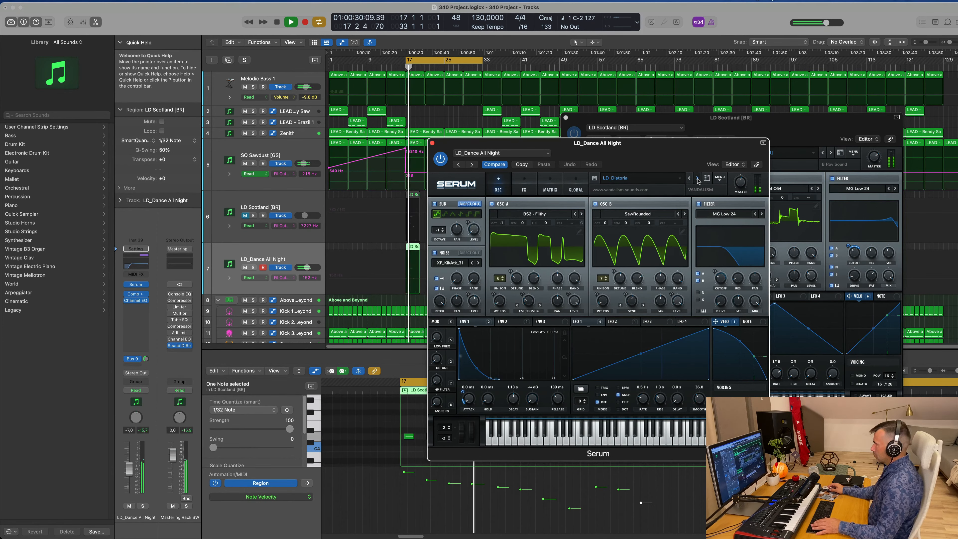
left_click(697, 179)
left_click(697, 178)
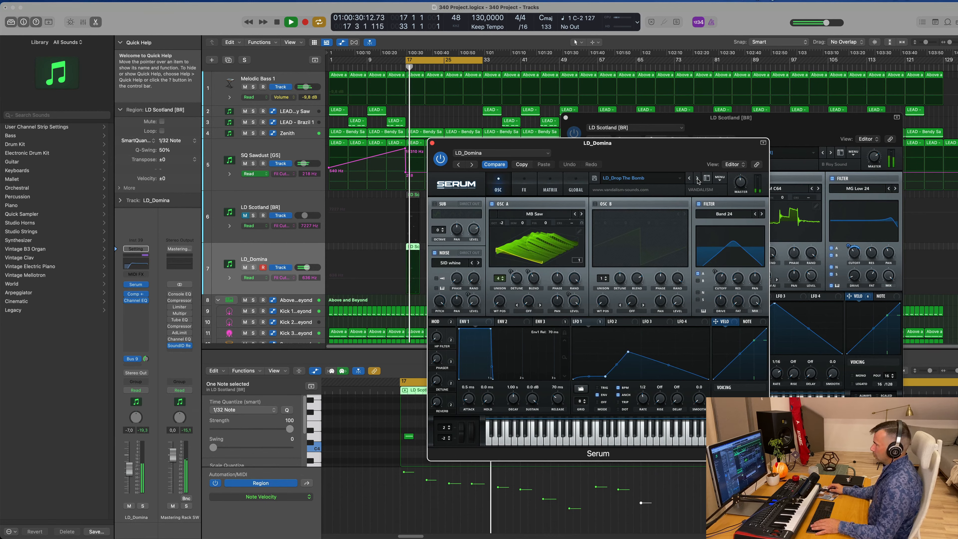
left_click(698, 179)
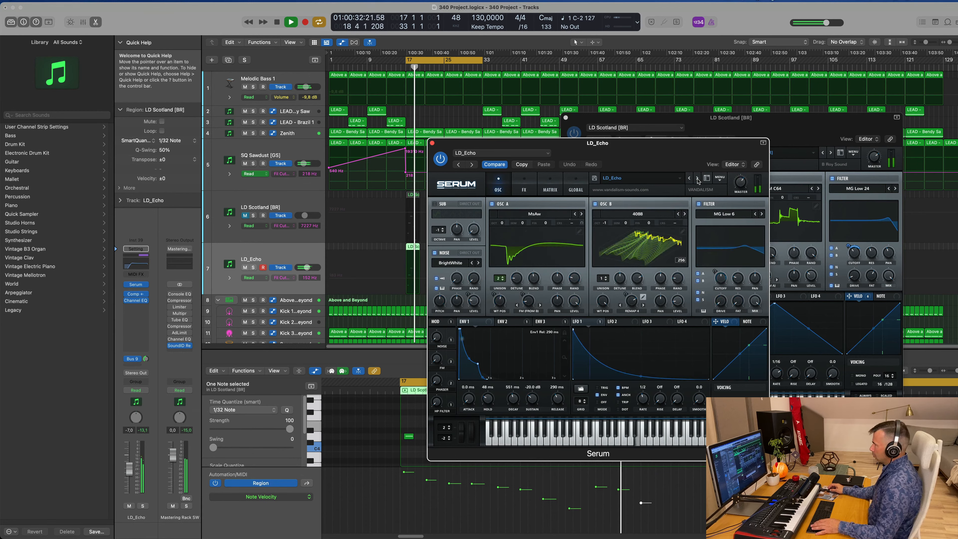
left_click(697, 178)
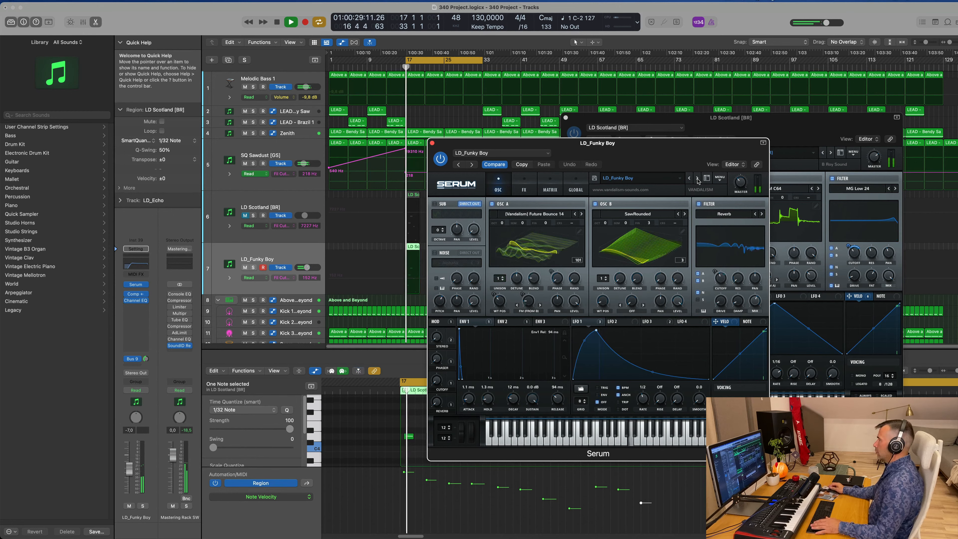
left_click(697, 178)
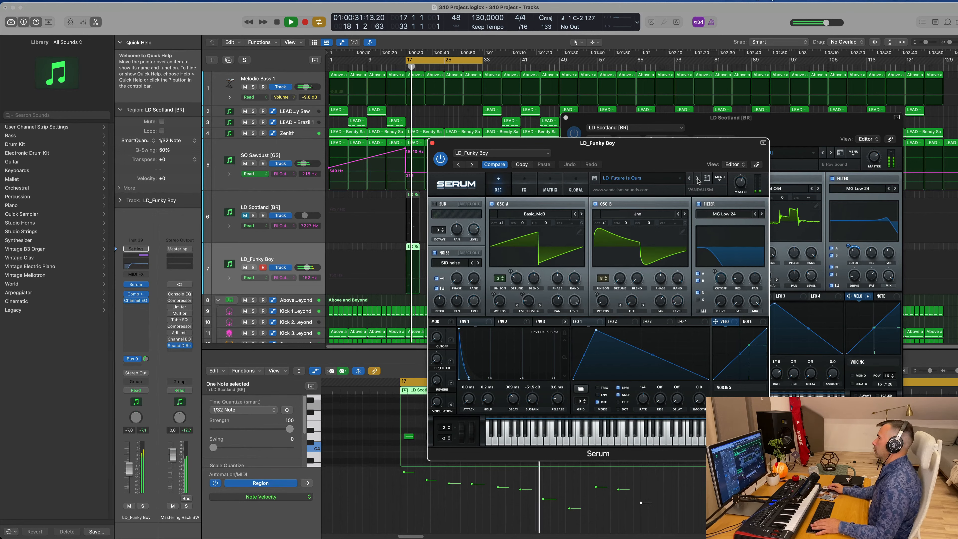
left_click(697, 179)
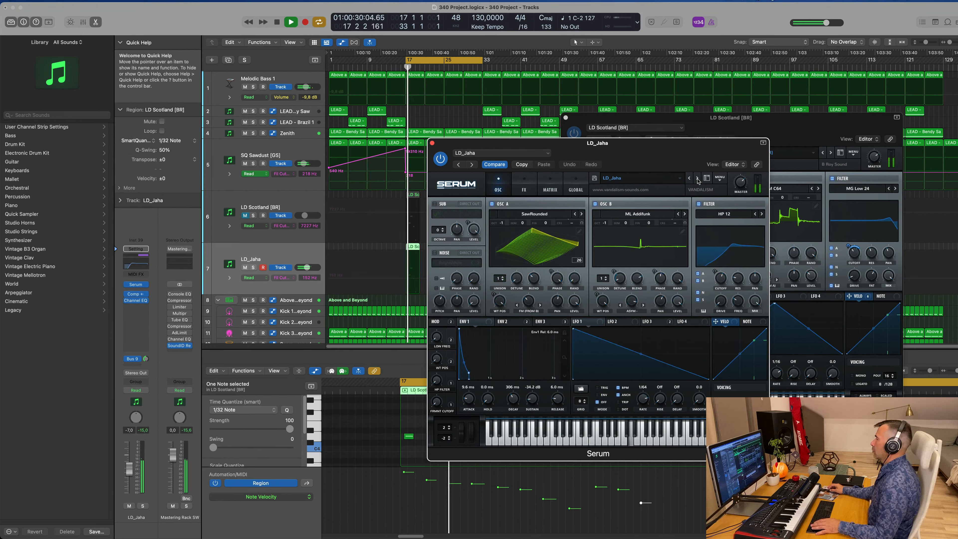
left_click(697, 179)
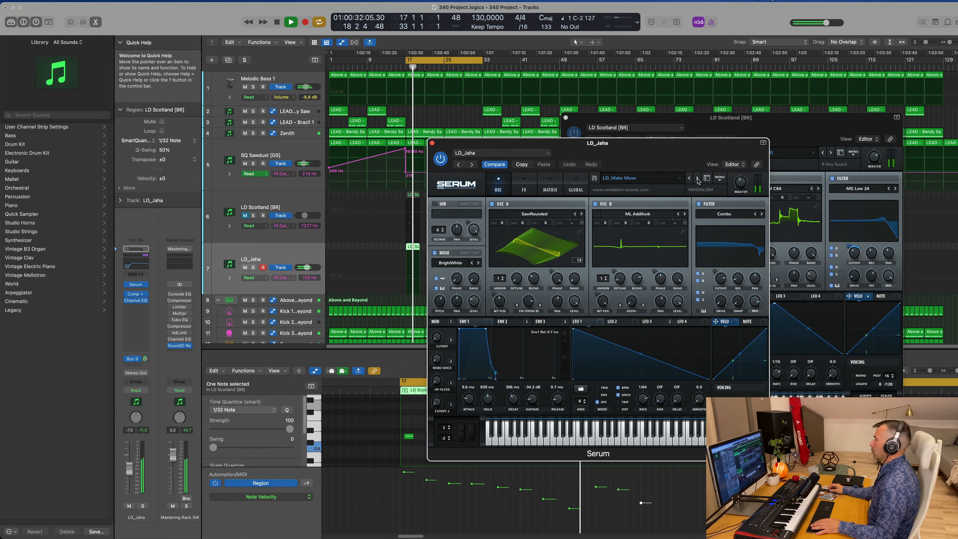
left_click(697, 178)
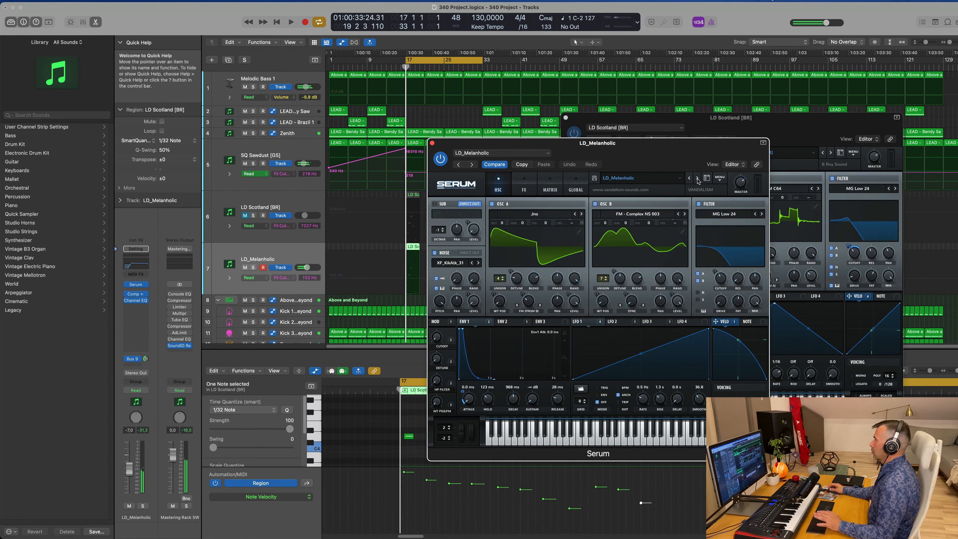
left_click(697, 179)
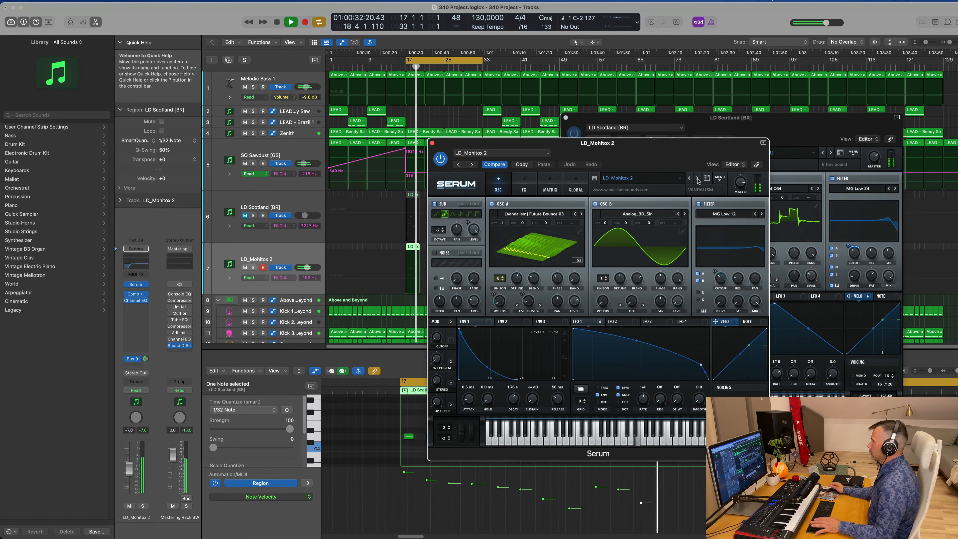
left_click(697, 179)
left_click(697, 179)
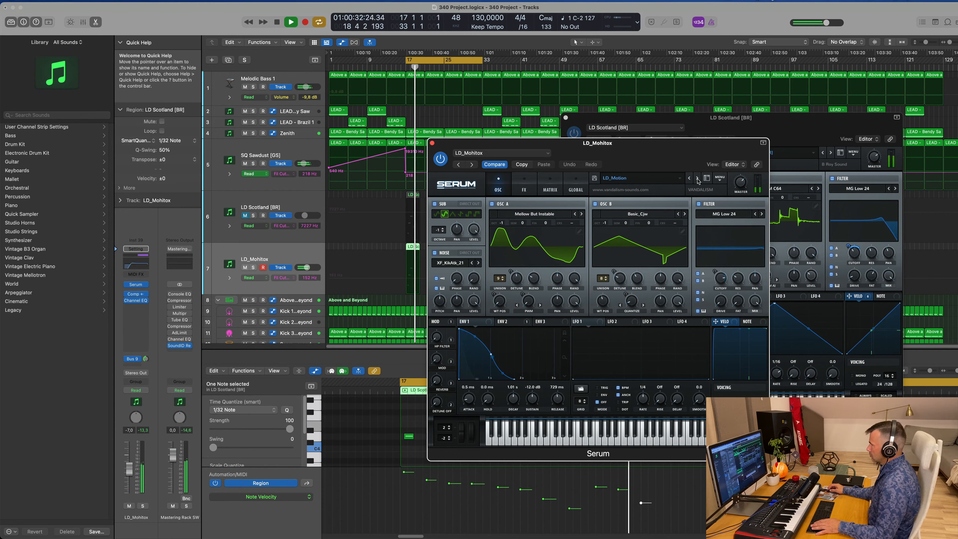
left_click(697, 178)
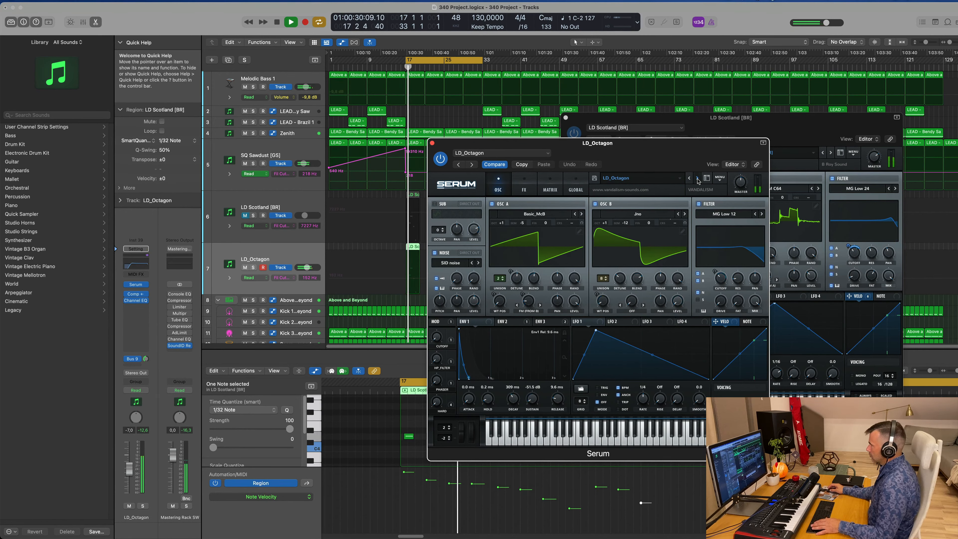
left_click(697, 179)
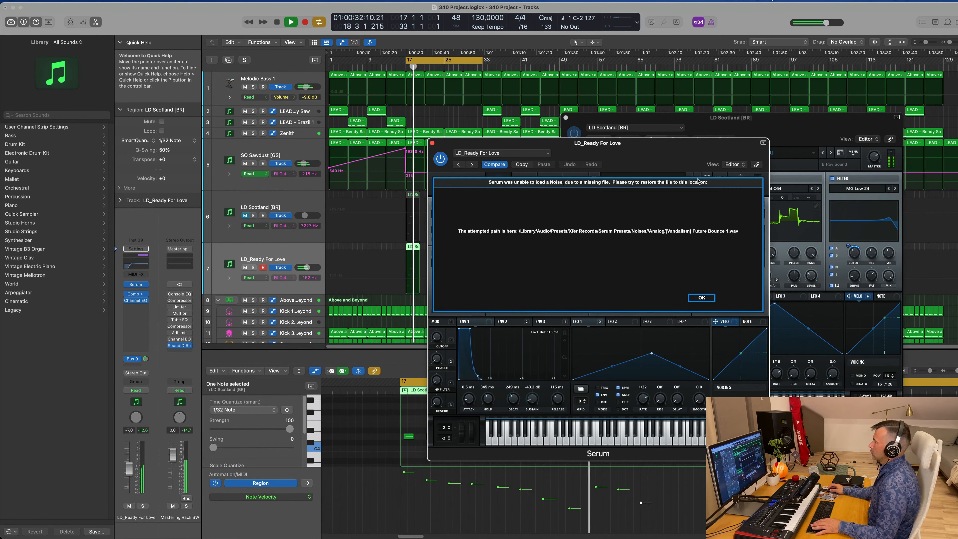
left_click(702, 298)
Load the LD_Beach Party preset from Shocking Tropical House For Serum on the duplicate track.
left_click_drag(638, 144, 658, 145)
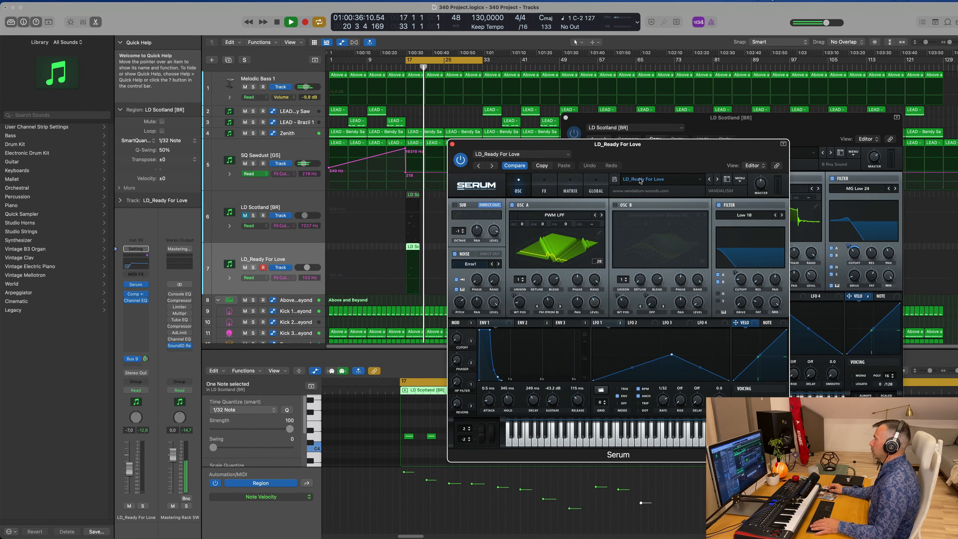
left_click(632, 182)
mouse_move(649, 293)
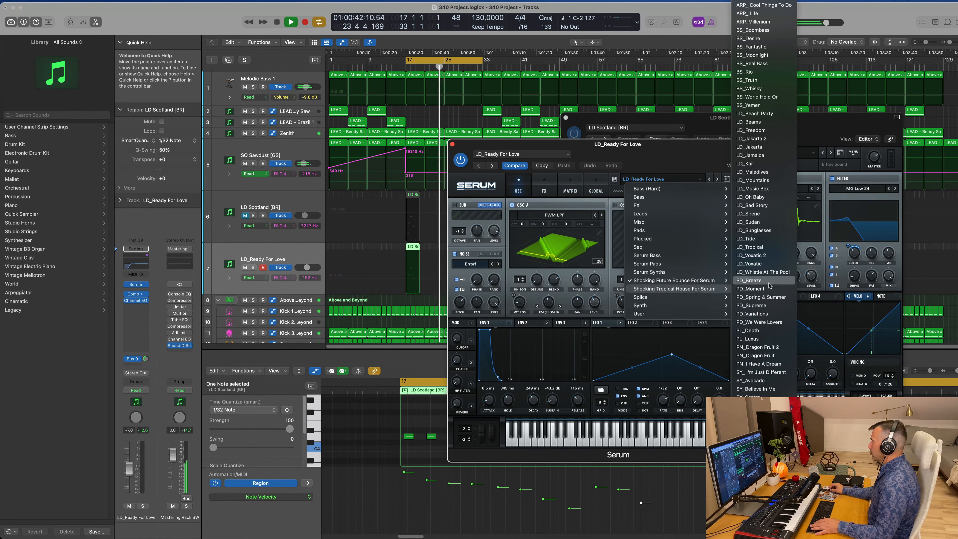
left_click(762, 113)
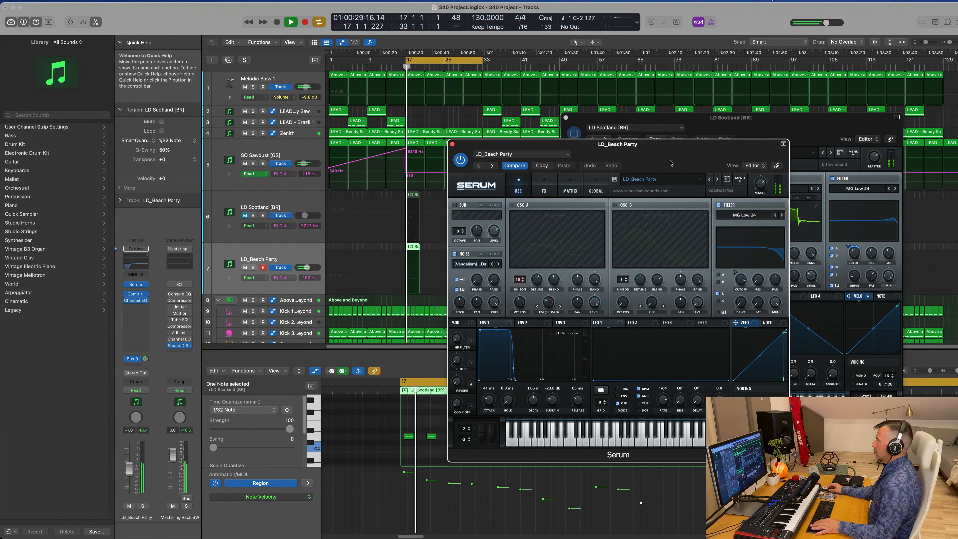
Step through the following Tropical House lead presets up to LD_Maledives, listening to each over the loop and restarting playback as needed.
left_click(717, 179)
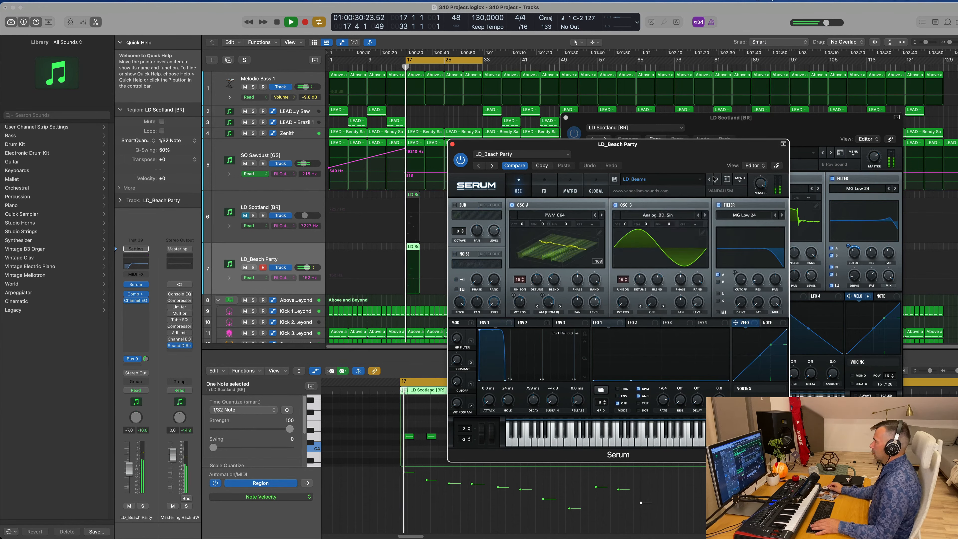
left_click(717, 179)
left_click(717, 179)
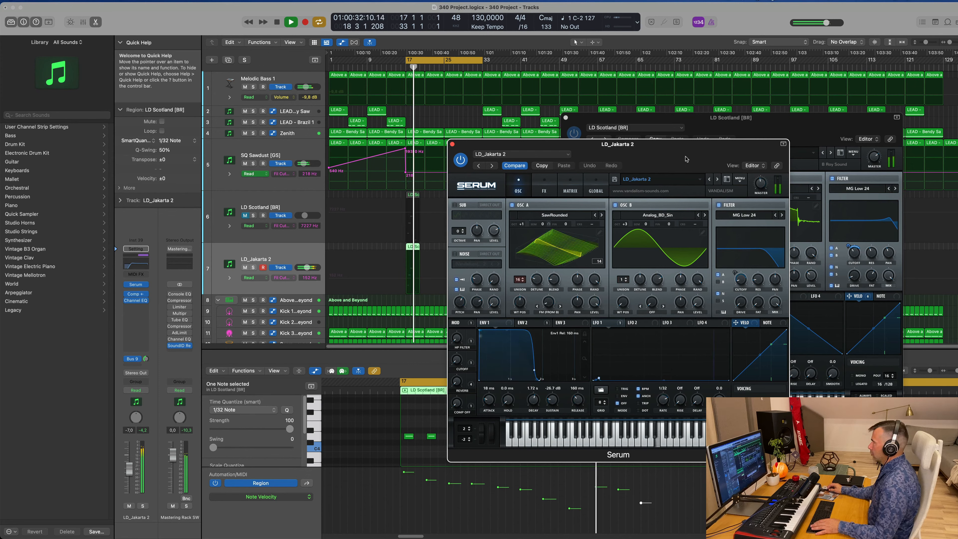
left_click(717, 179)
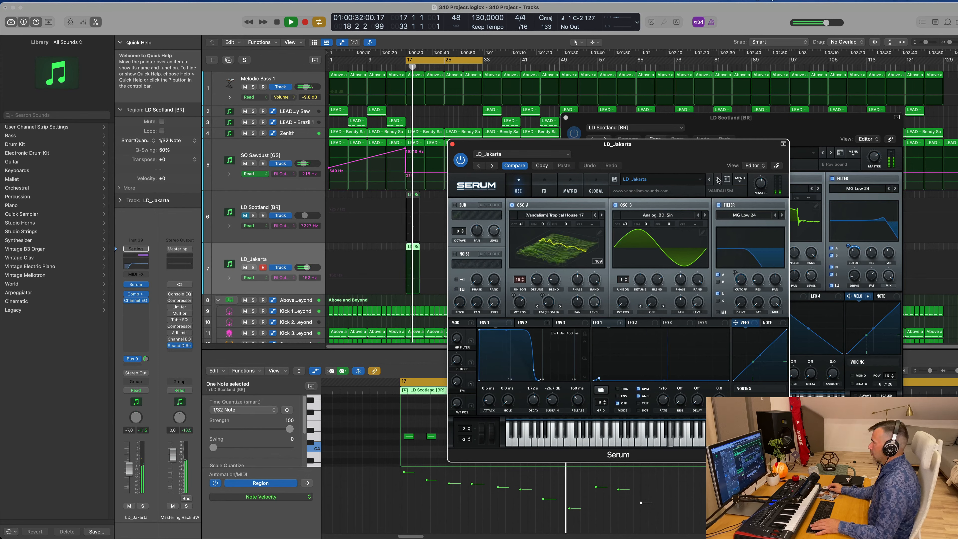
left_click(717, 179)
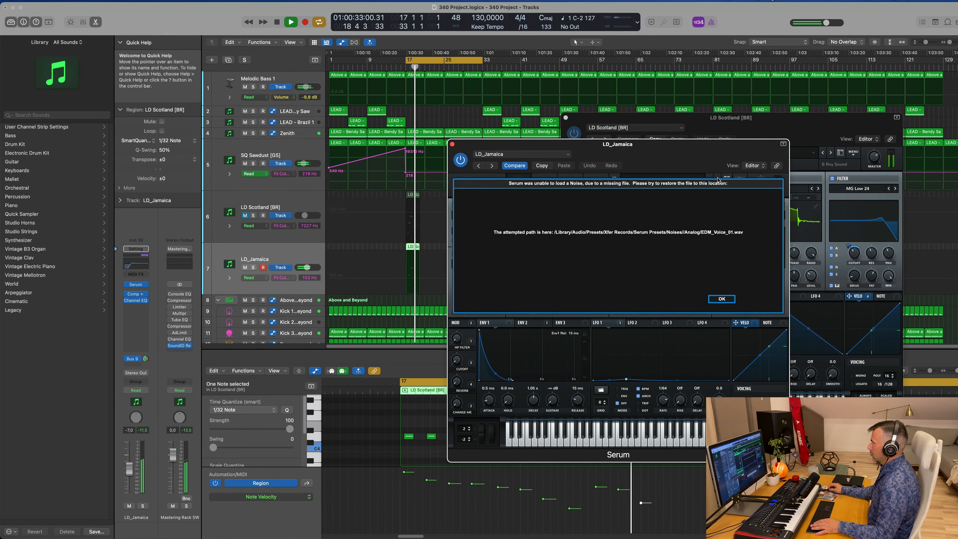
left_click(721, 299)
key("space")
key("space")
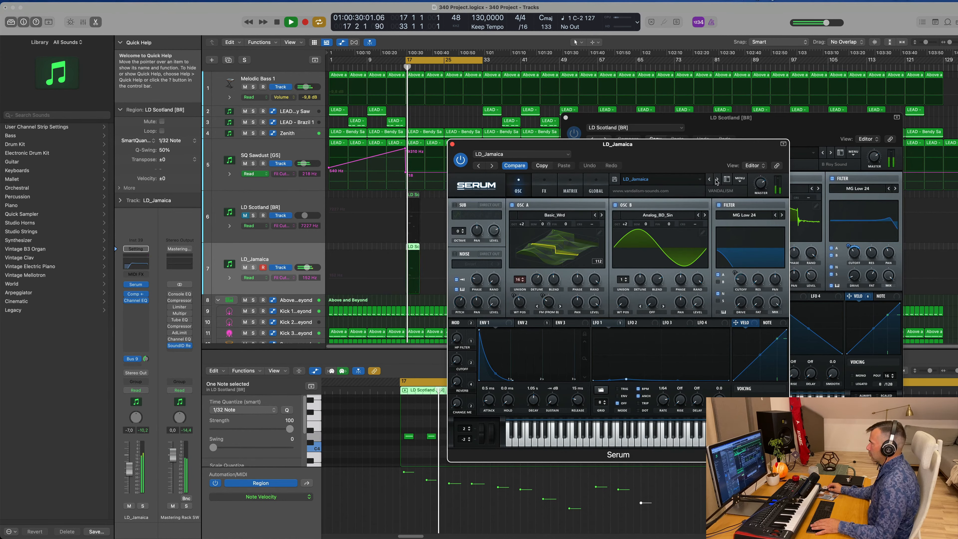
left_click(717, 179)
left_click(717, 180)
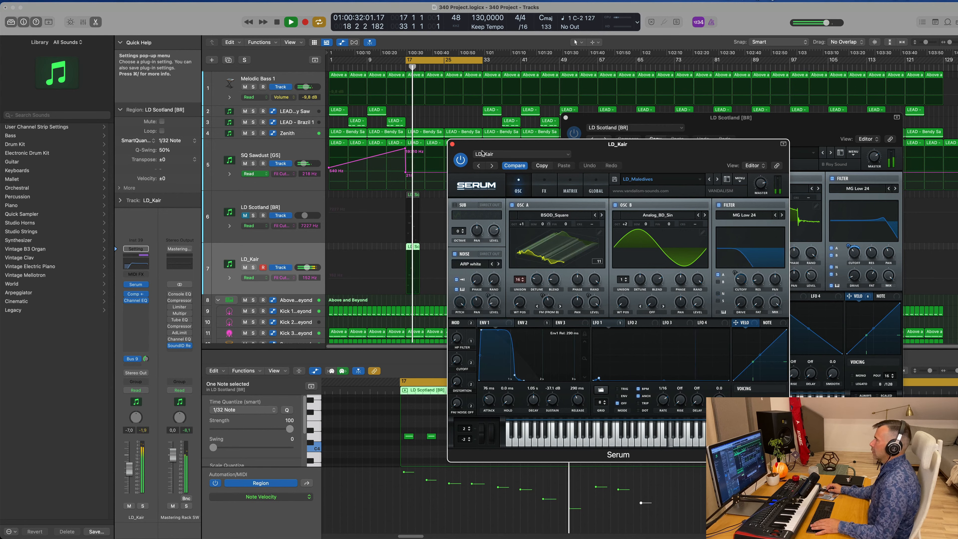
Close the duplicate track's Serum, mute that track, and unmute and select the original LD Scotland track.
left_click(452, 144)
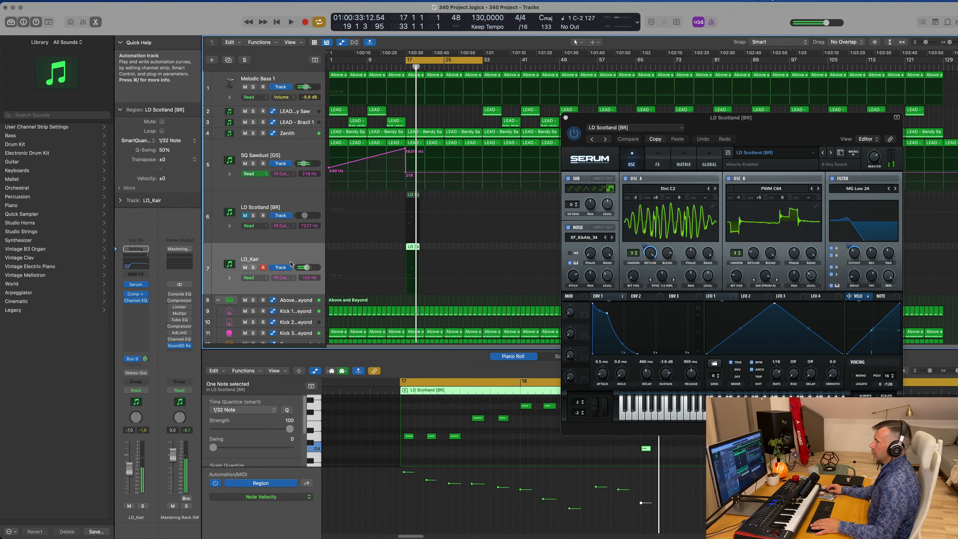
left_click(245, 268)
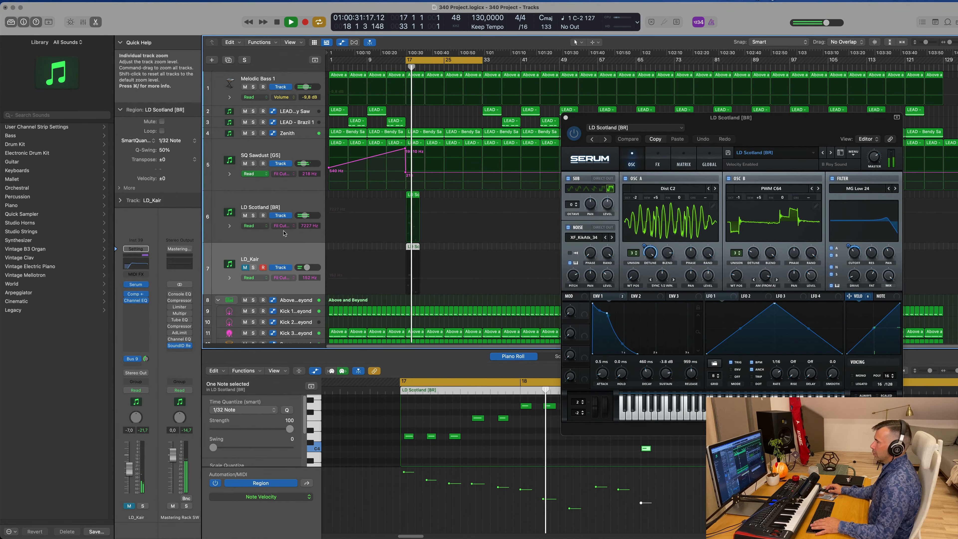
left_click(270, 198)
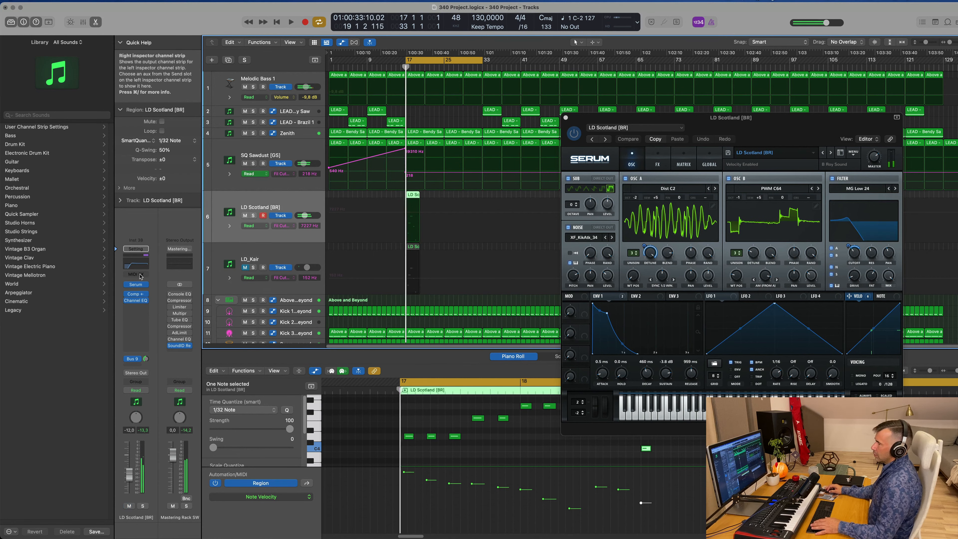
Bring up the LD Scotland track's Serum, move its window aside, and lower the filter cutoff to about 248 Hz over the restarted loop.
left_click(136, 285)
left_click(137, 285)
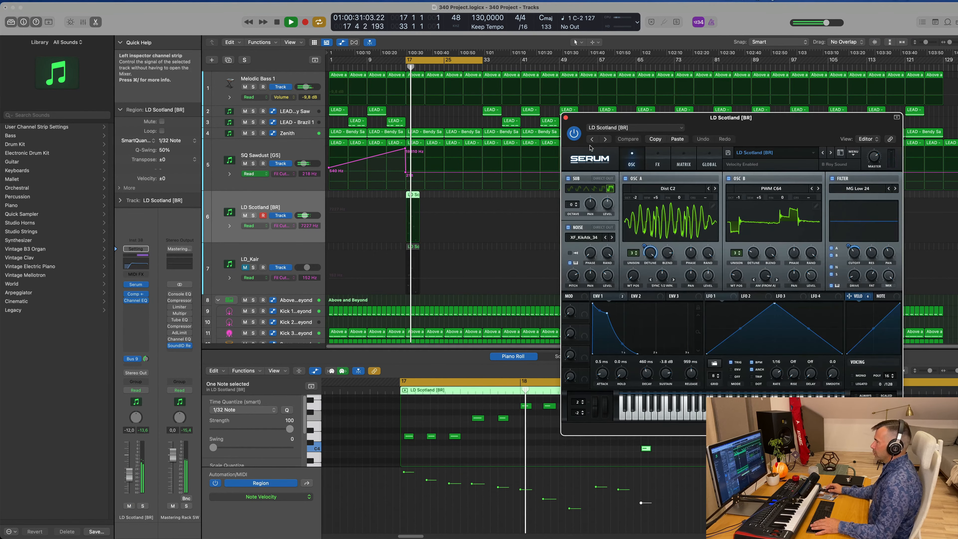
left_click_drag(729, 110, 558, 106)
key("space")
key("space")
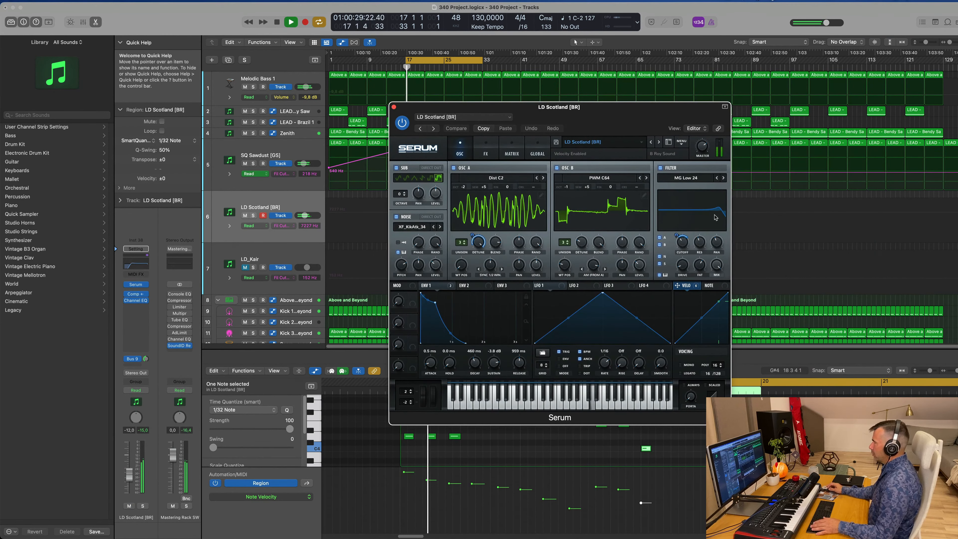
left_click_drag(684, 243, 682, 250)
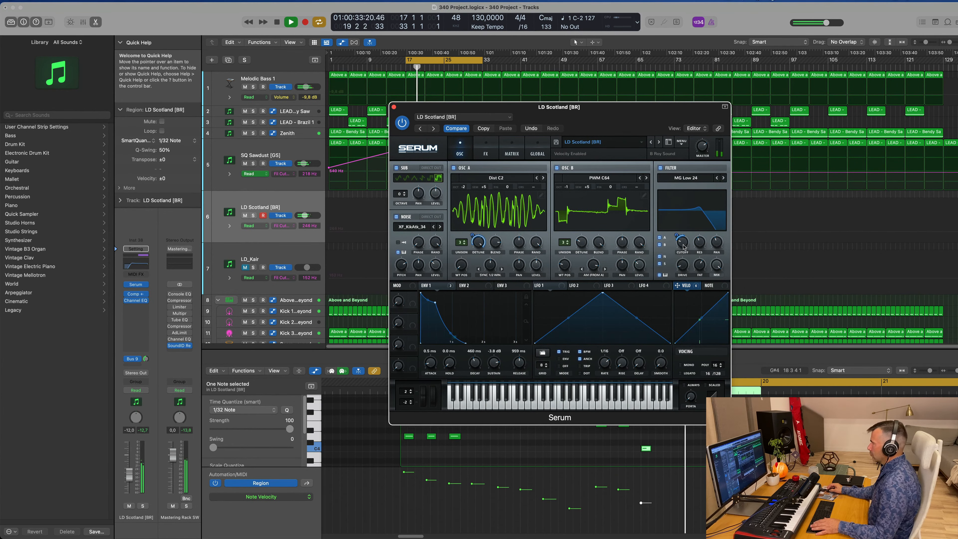
Restart the loop, bring up Serum's effects for LD Scotland, and lower the chorus mix to about 9%.
key("space")
key("space")
left_click_drag(626, 107, 695, 114)
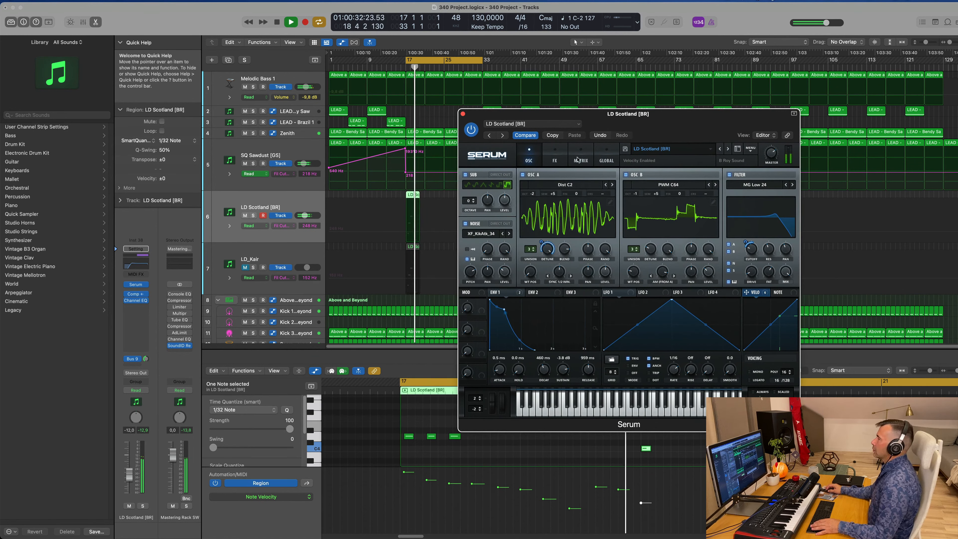
left_click(550, 161)
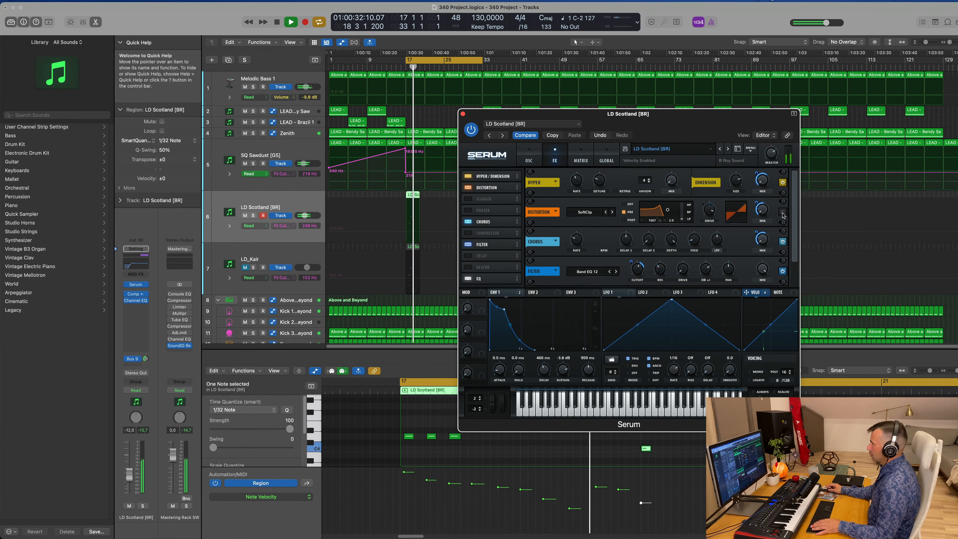
key("space")
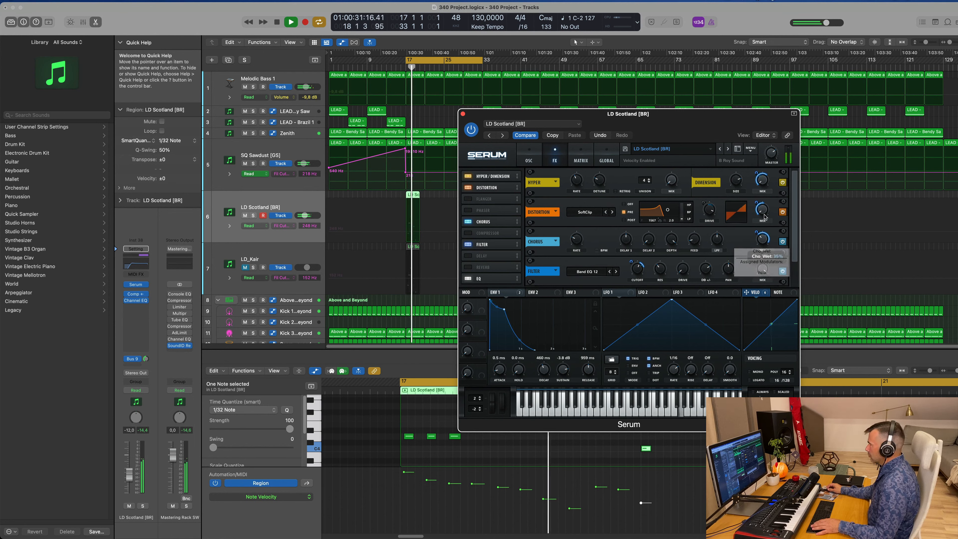
left_click_drag(761, 252, 761, 247)
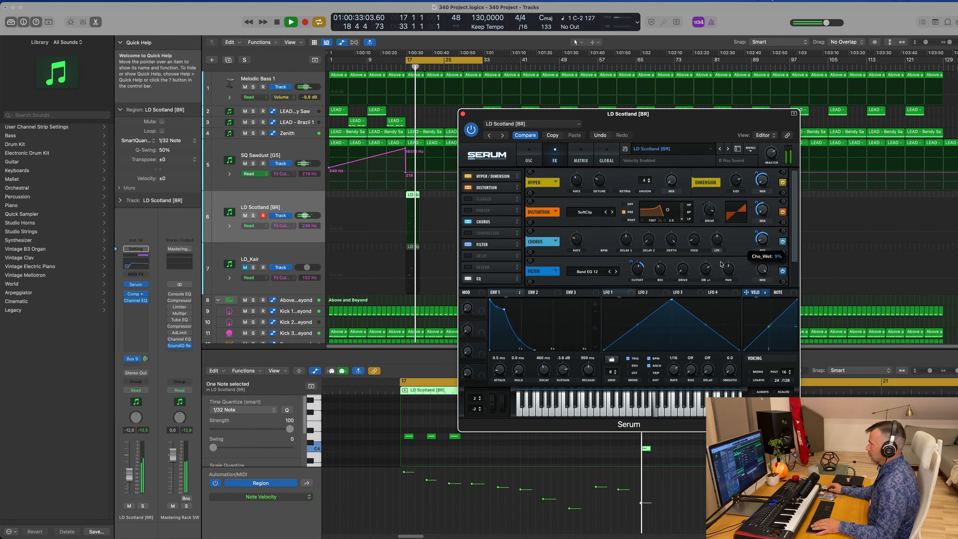
Move Serum aside, lower the LD Scotland track volume to -13.0 dB over the restarted loop, and close Serum.
left_click_drag(738, 123, 920, 106)
key("space")
key("space")
left_click_drag(442, 198, 391, 200)
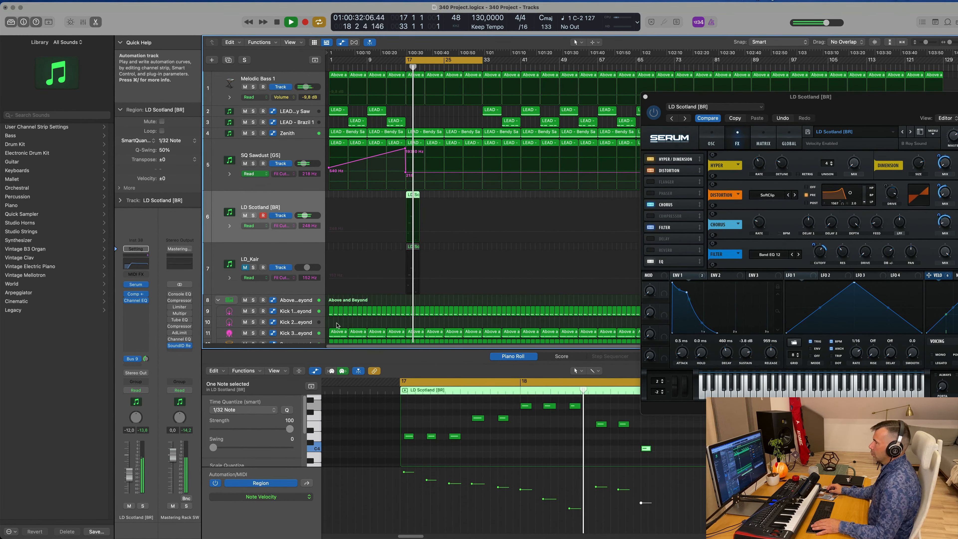
left_click_drag(134, 473, 134, 476)
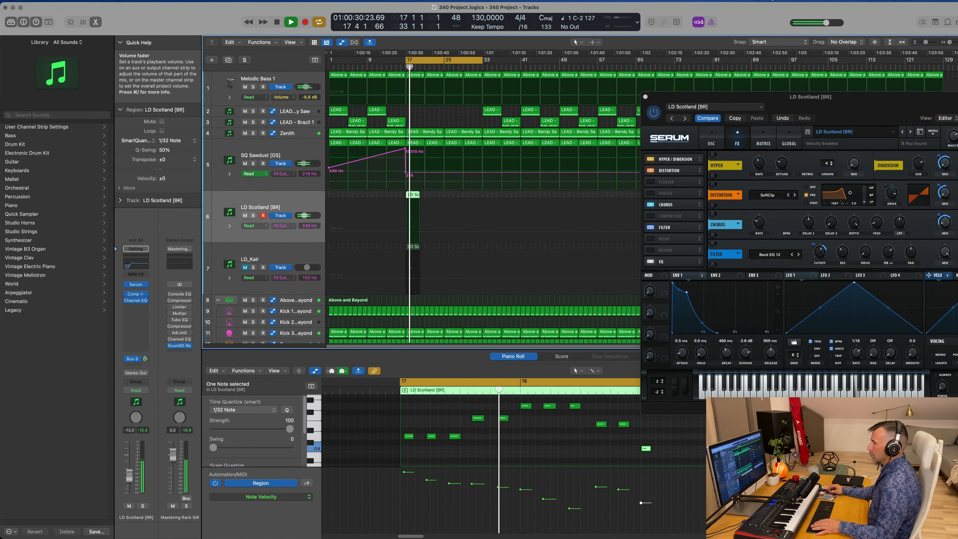
left_click(645, 97)
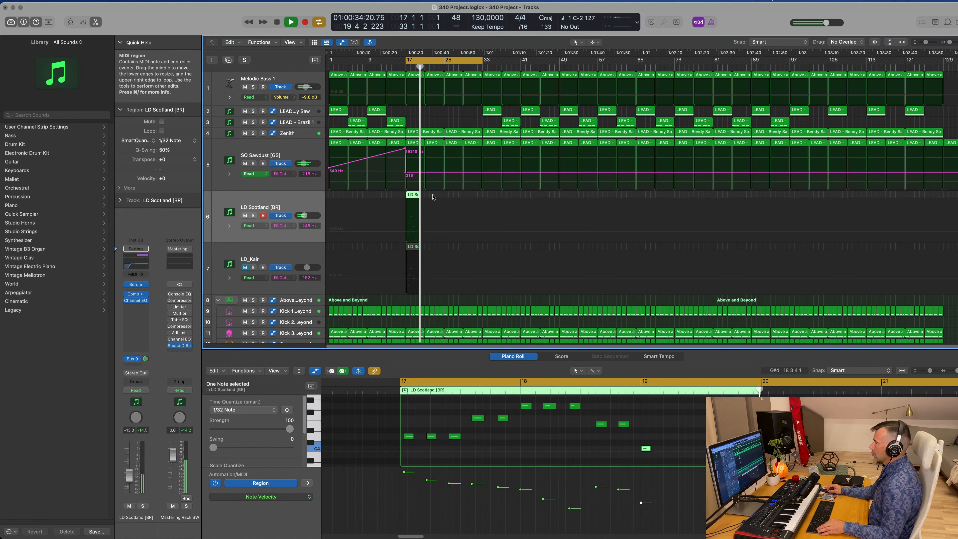
Copy the LD Scotland melody region, place the copy at bar 21, and restart the loop.
left_click_drag(448, 197, 449, 199)
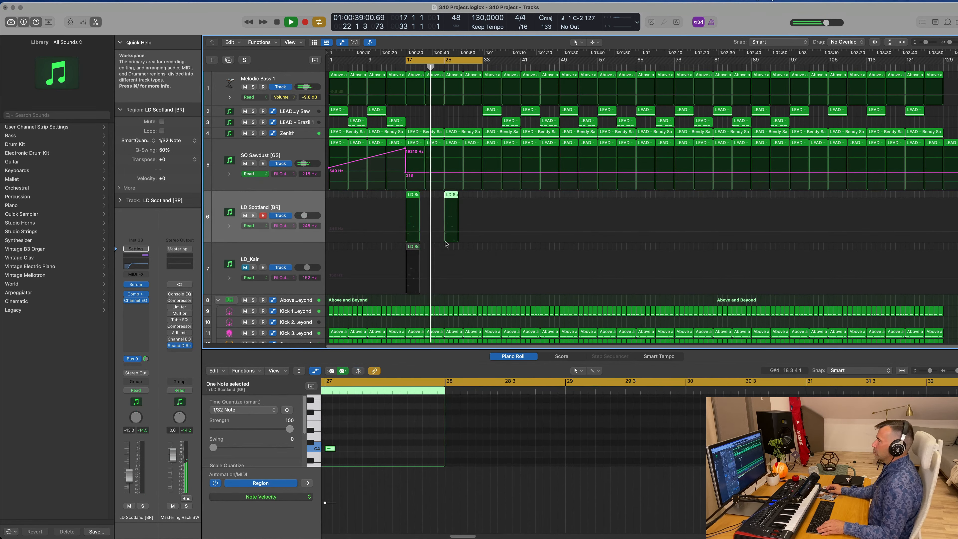
left_click_drag(445, 197, 435, 198)
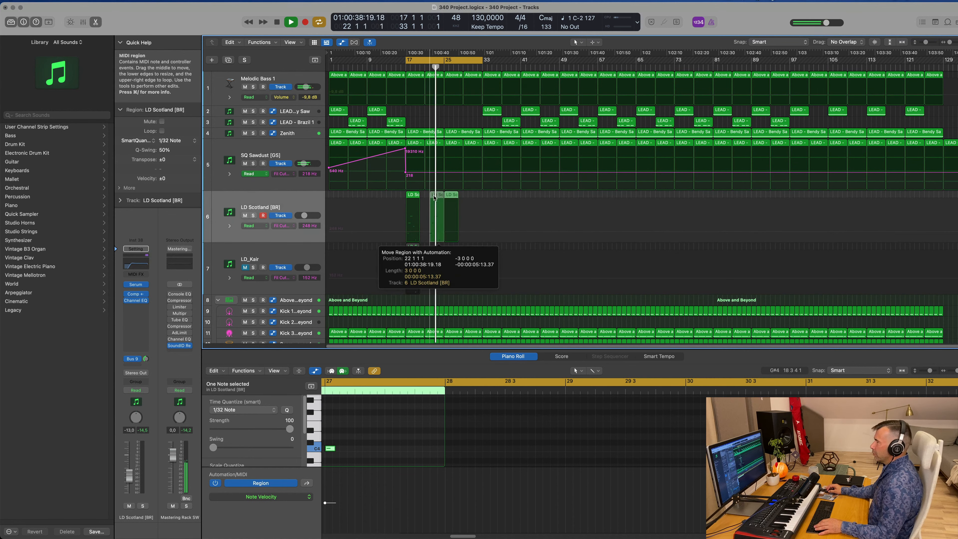
key("space")
key("space")
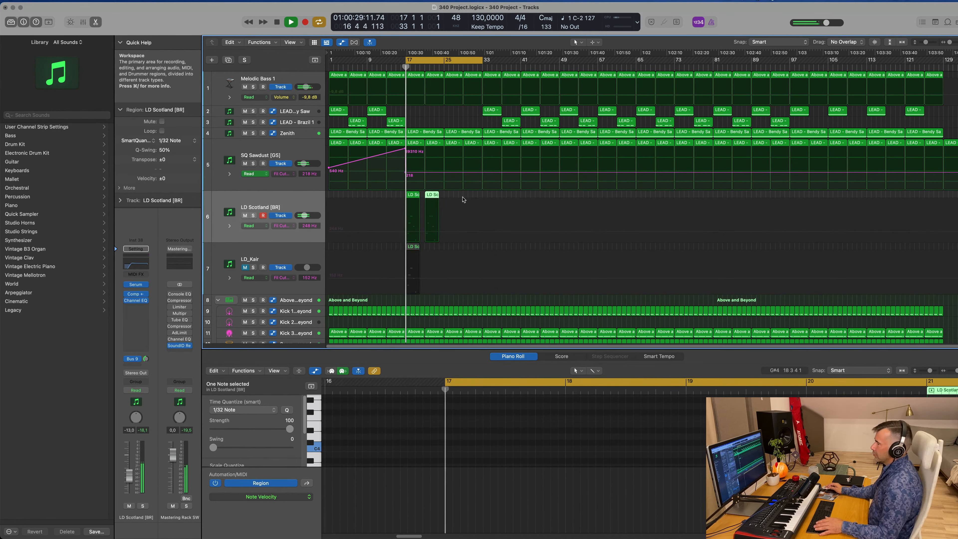
Join the four Melodic Bass 1 regions between bars 17 and 33 into a single region.
scroll(468, 198, "up", 1)
scroll(468, 198, "up", 2)
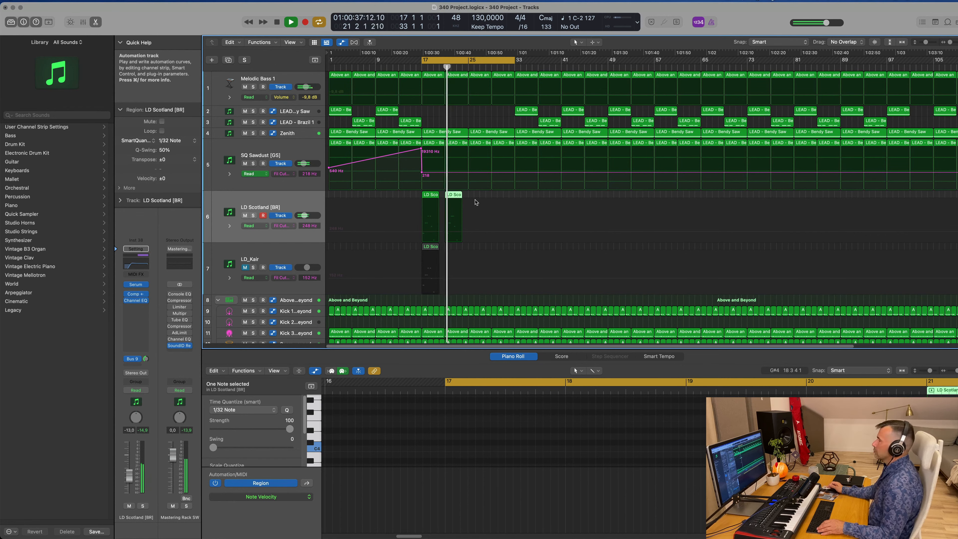
scroll(509, 198, "up", 2)
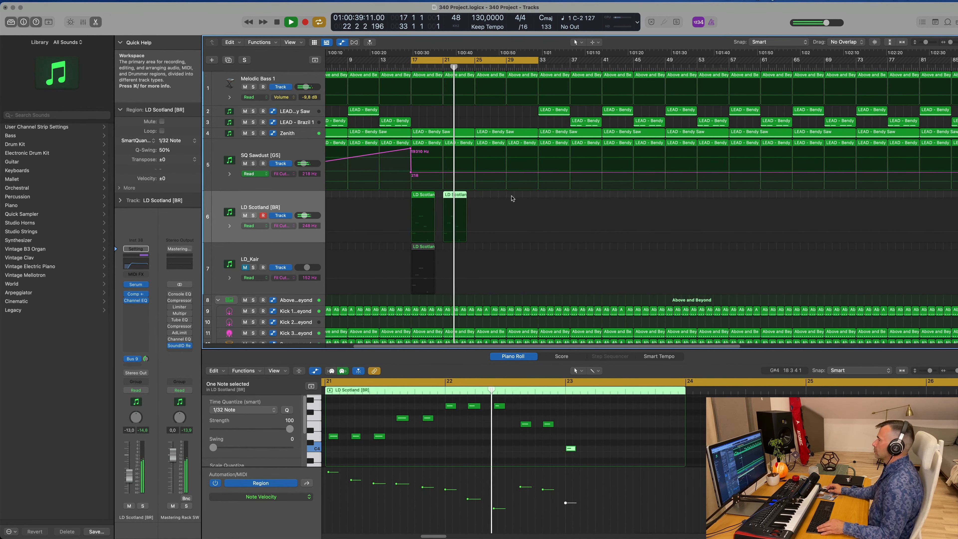
scroll(512, 198, "down", 2)
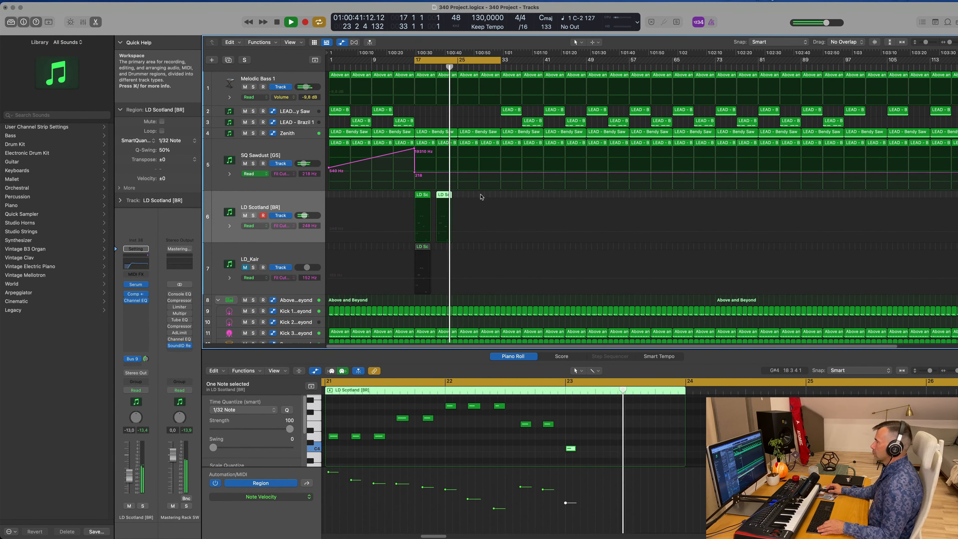
left_click(469, 75)
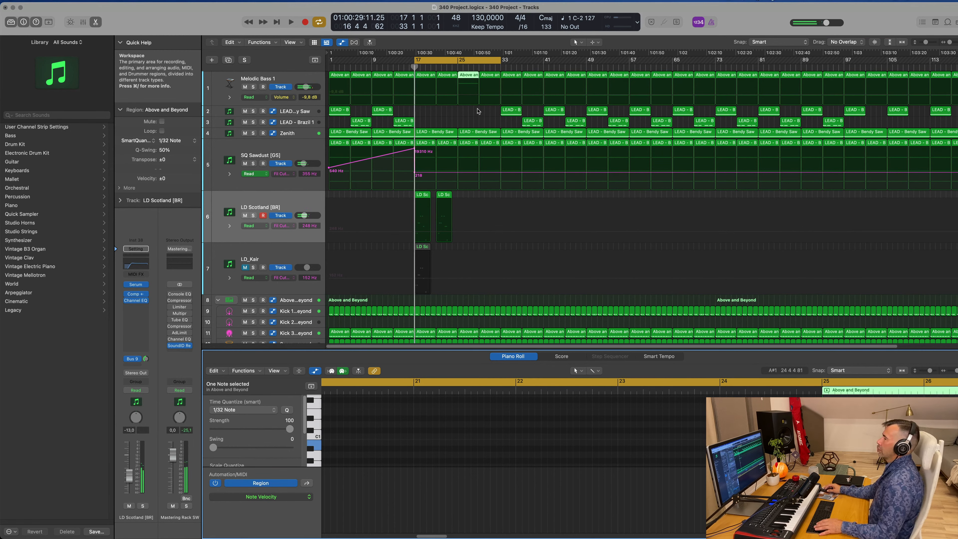
key("space")
left_click_drag(432, 112, 488, 78)
key("super+j")
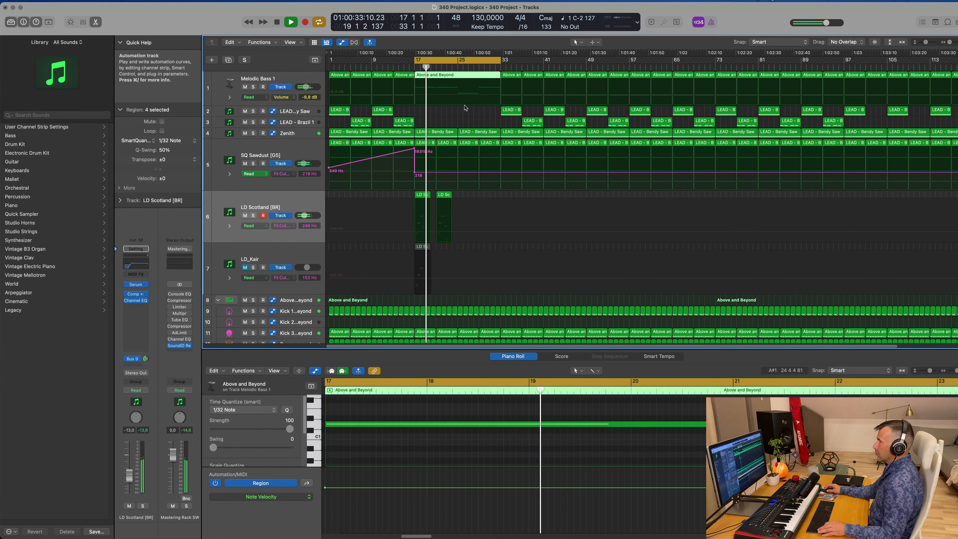
Raise the joined bass region's note at bar 25 by one semitone to C1 and play it back from bar 24.
scroll(460, 112, "up", 2)
scroll(464, 114, "down", 4)
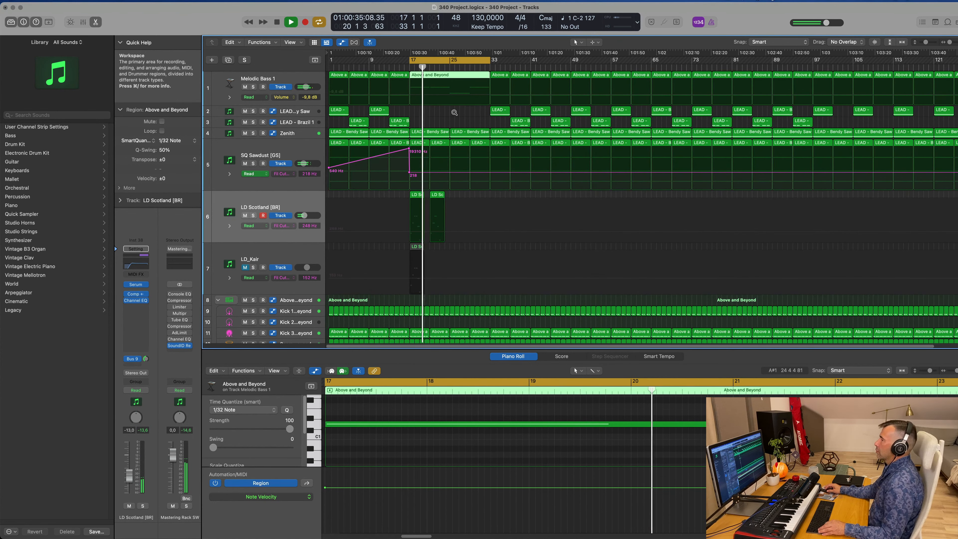
scroll(448, 115, "down", 1)
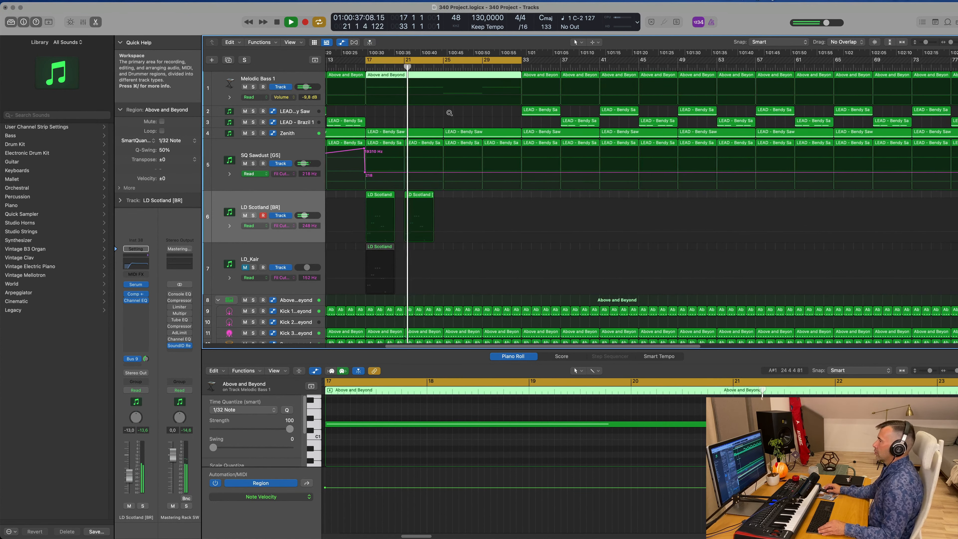
scroll(449, 113, "up", 4)
scroll(445, 114, "down", 3)
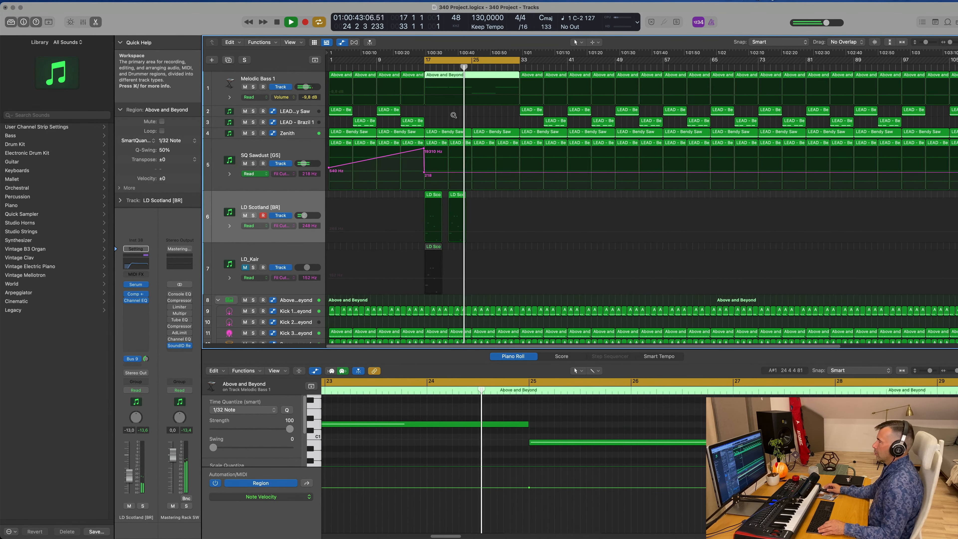
scroll(449, 116, "down", 1)
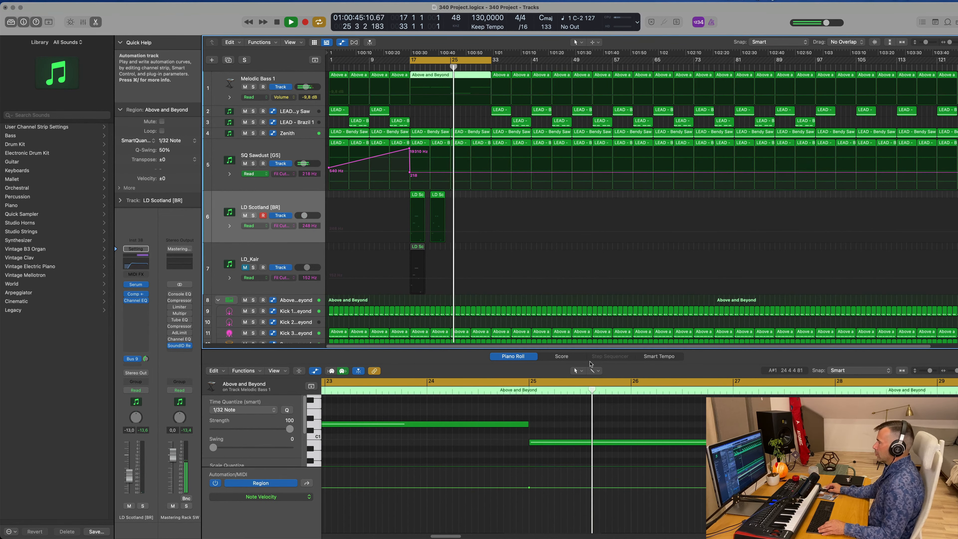
left_click_drag(623, 410, 632, 462)
key("alt+Up")
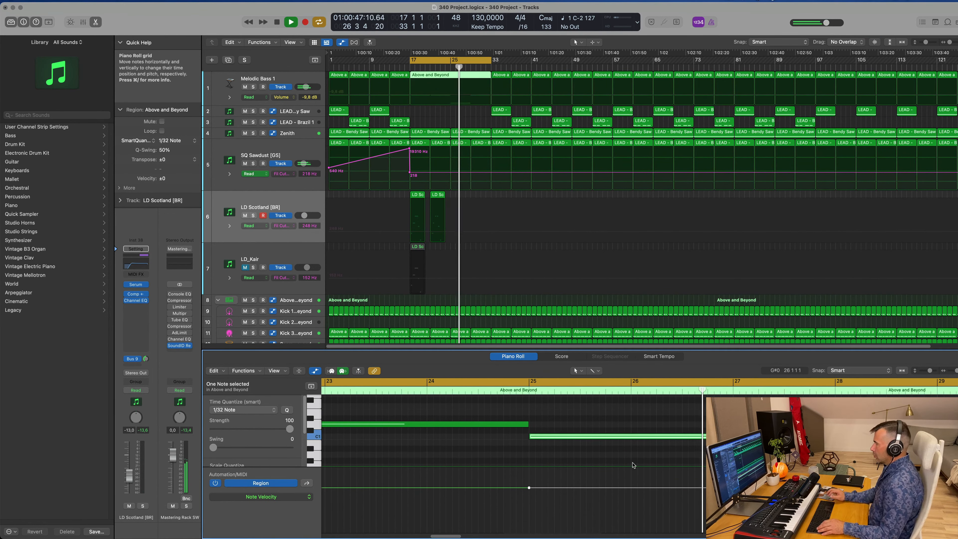
key("space")
left_click(445, 67)
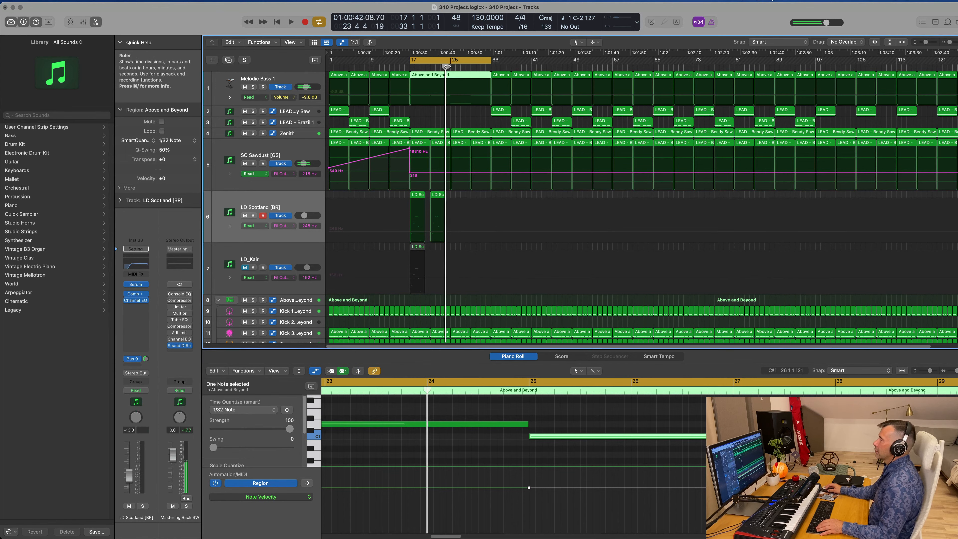
scroll(422, 116, "down", 1)
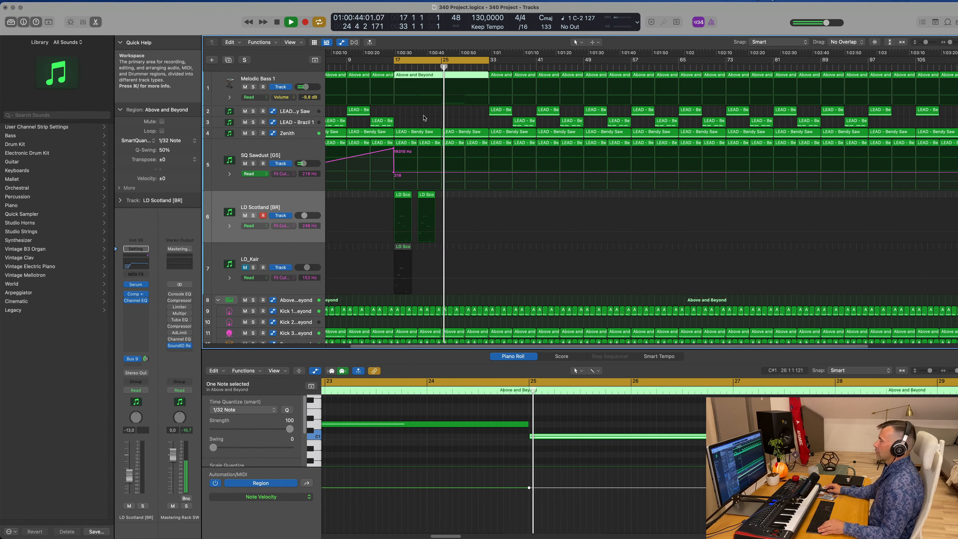
Try the bar 25 bass note four semitones higher, lower it two semitones to match the preceding note, and restart the loop.
left_click(603, 436)
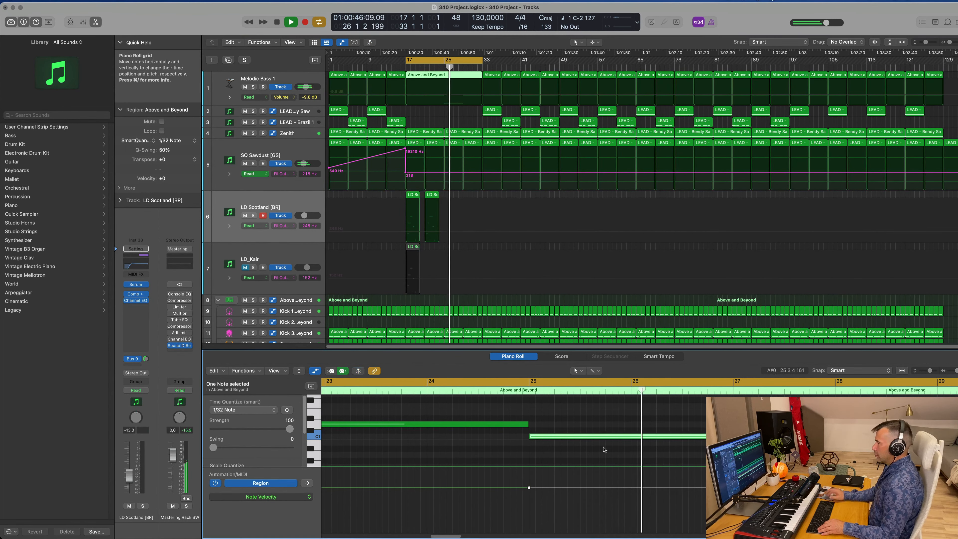
key("alt+Up")
key("alt+Up")
key("alt+Up")
key("alt+Up")
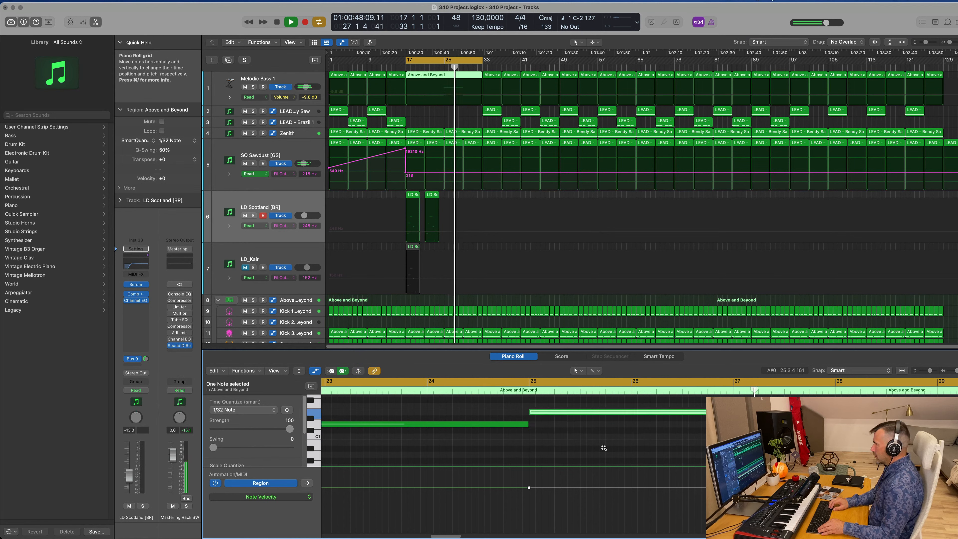
key("alt+Down")
key("alt+Down")
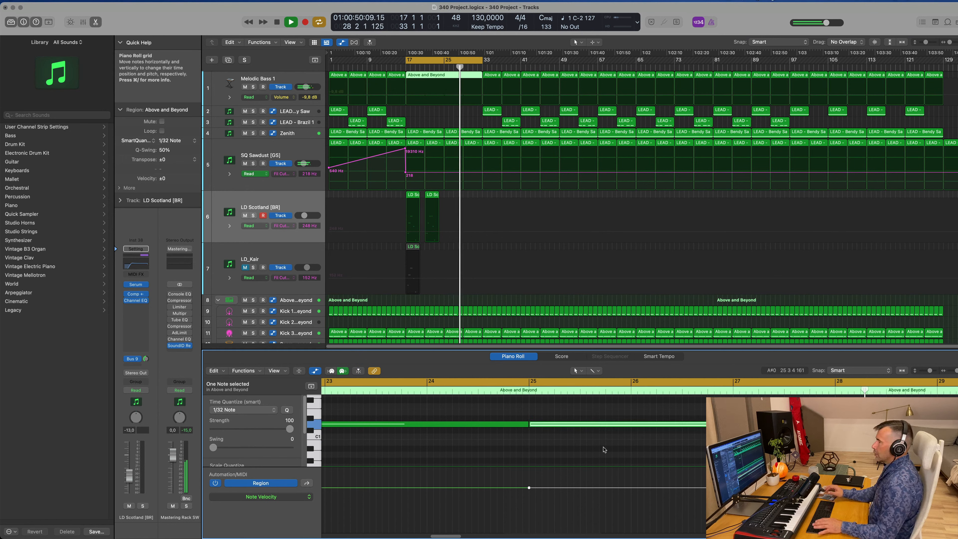
key("space")
key("space")
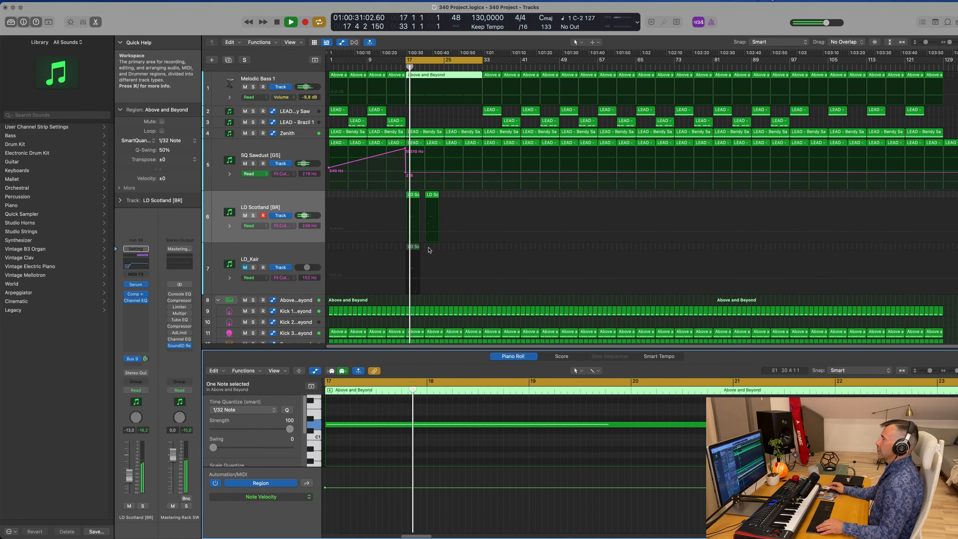